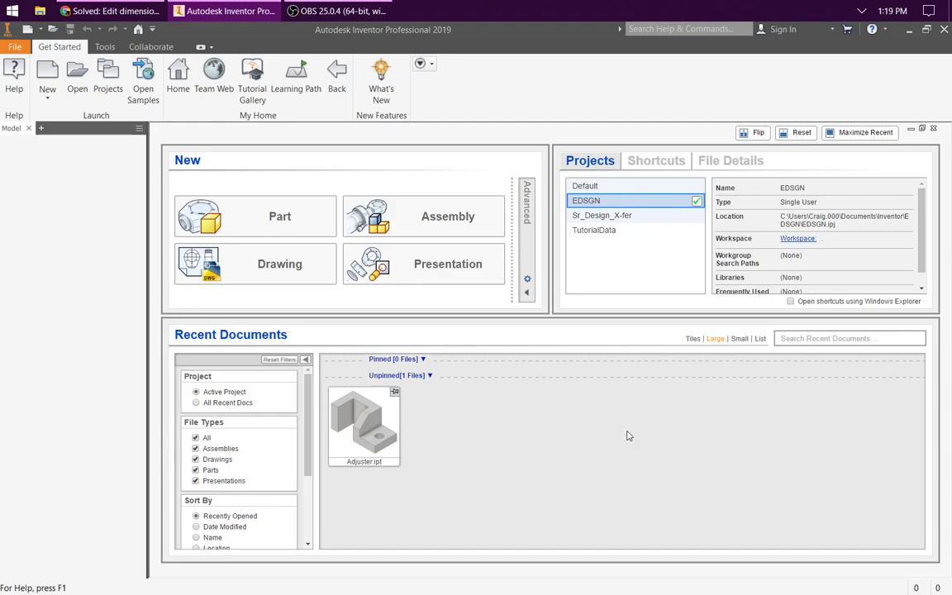
Step: Create a new part, accepting the style library definitions, and check the units in its document settings
left_click(258, 232)
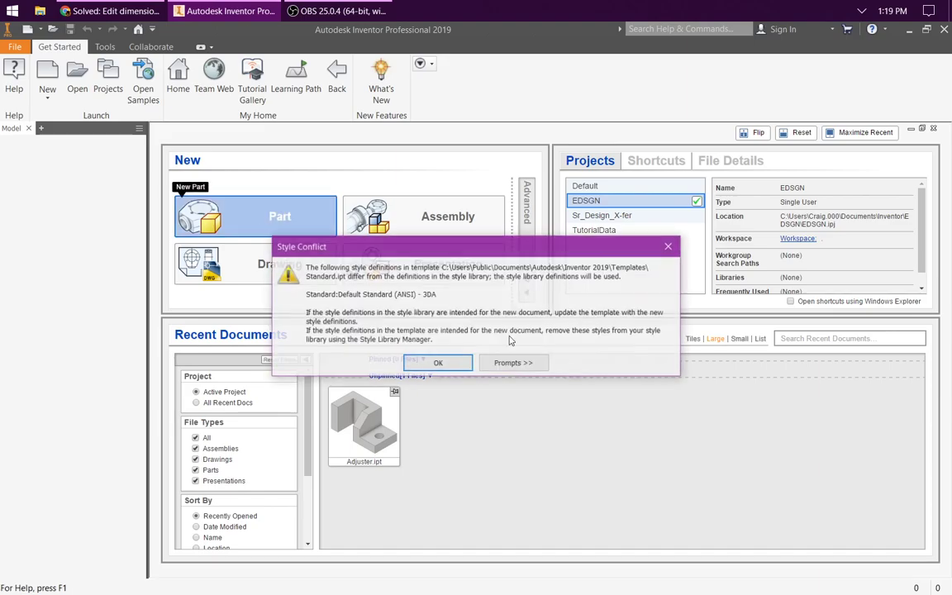
left_click(438, 363)
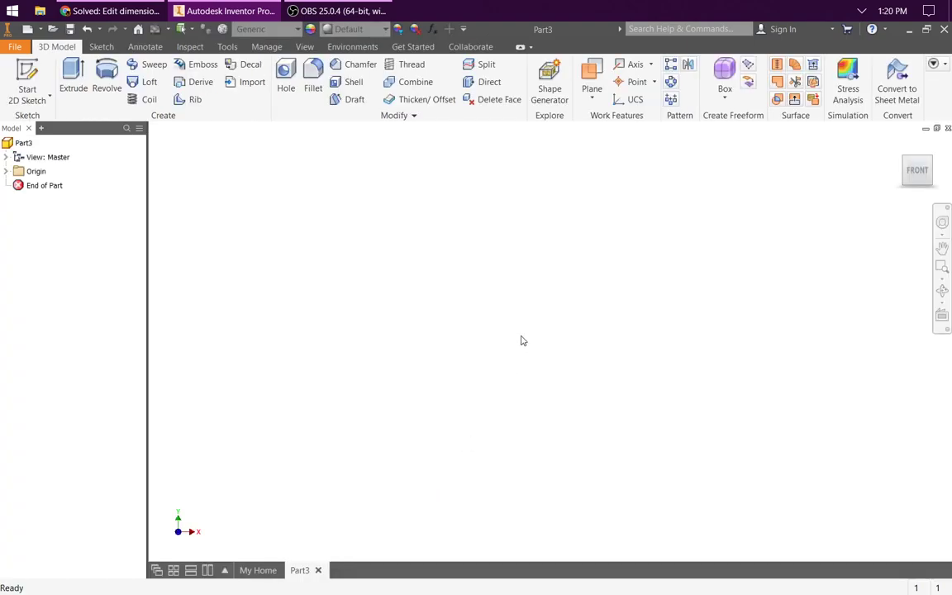
left_click(228, 46)
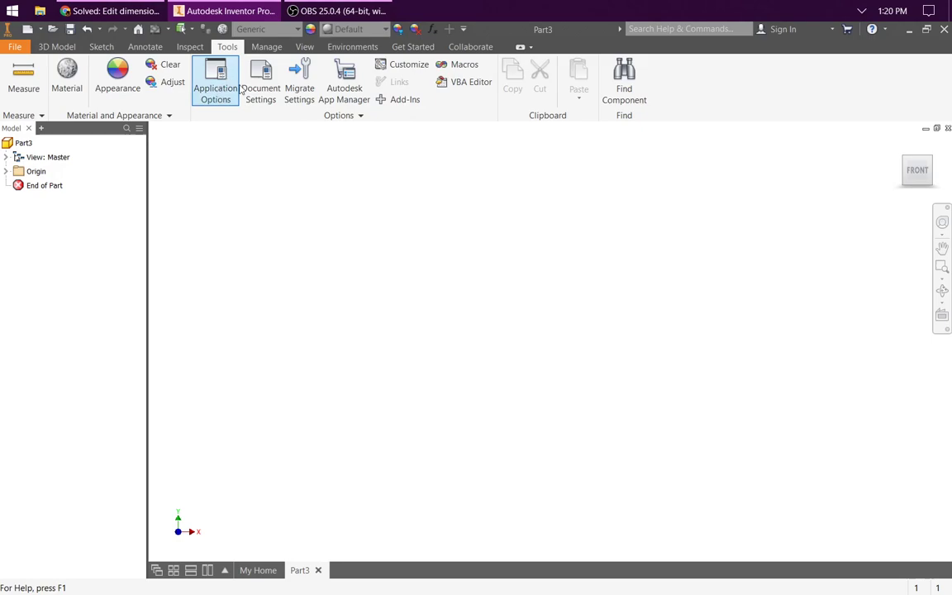
left_click(261, 87)
left_click(334, 131)
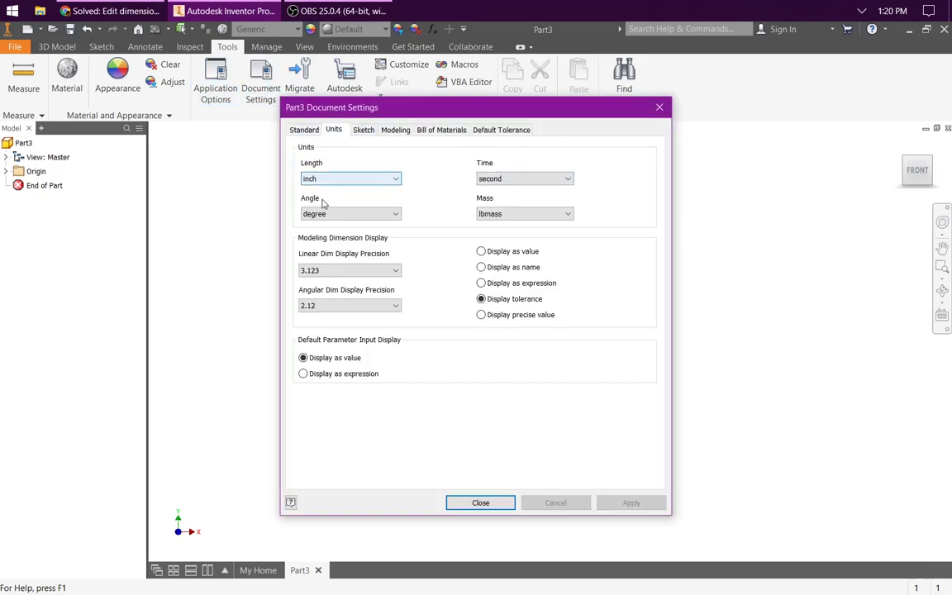
left_click(479, 503)
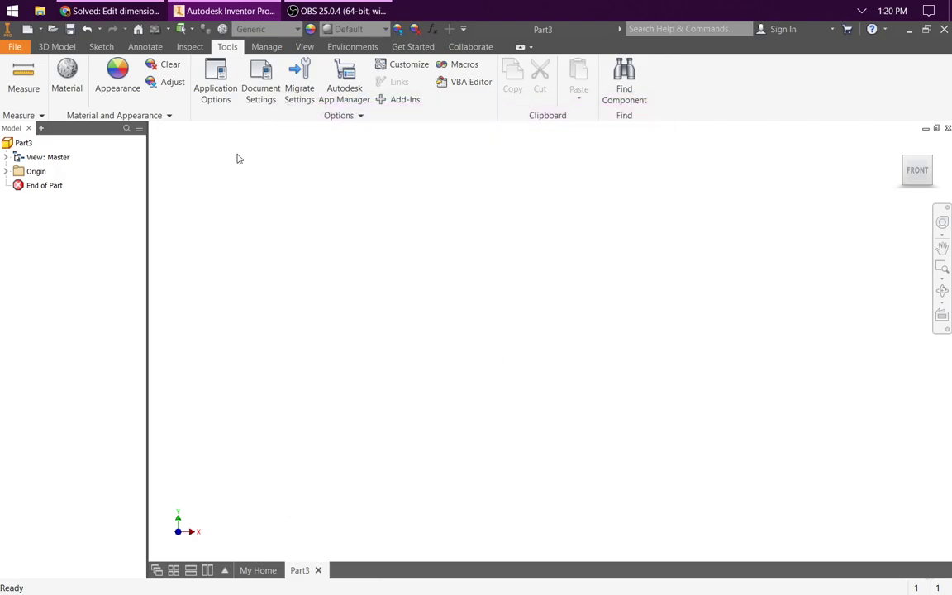
Step: In the application's sketch options, turn off looking at the sketch plane in the part environment and apply the change
left_click(220, 77)
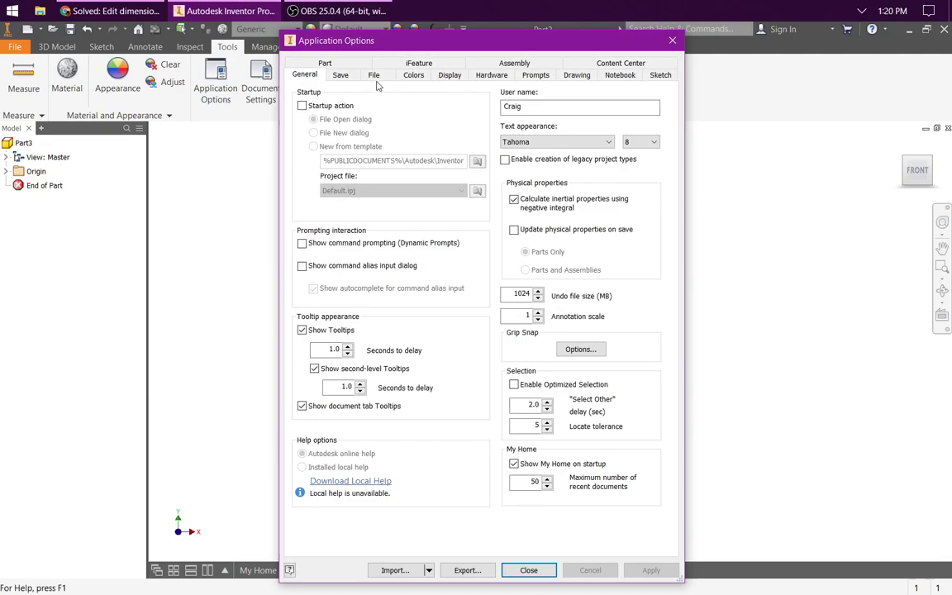
left_click(331, 65)
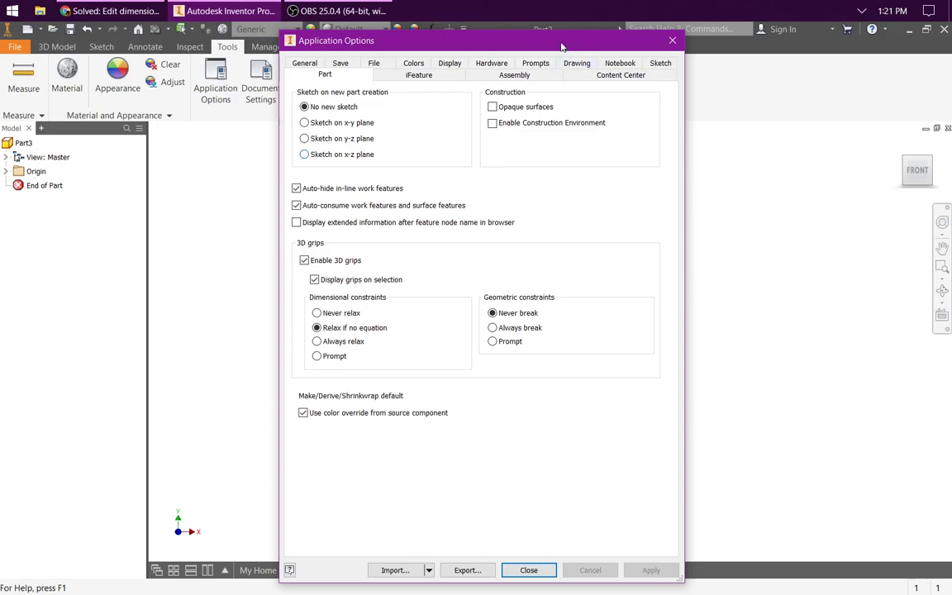
left_click(660, 65)
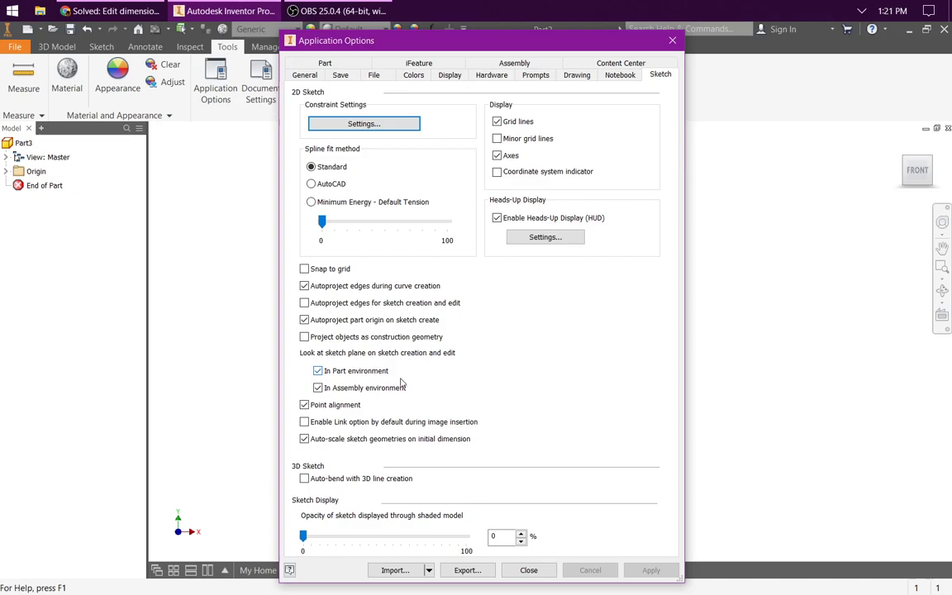
left_click(321, 373)
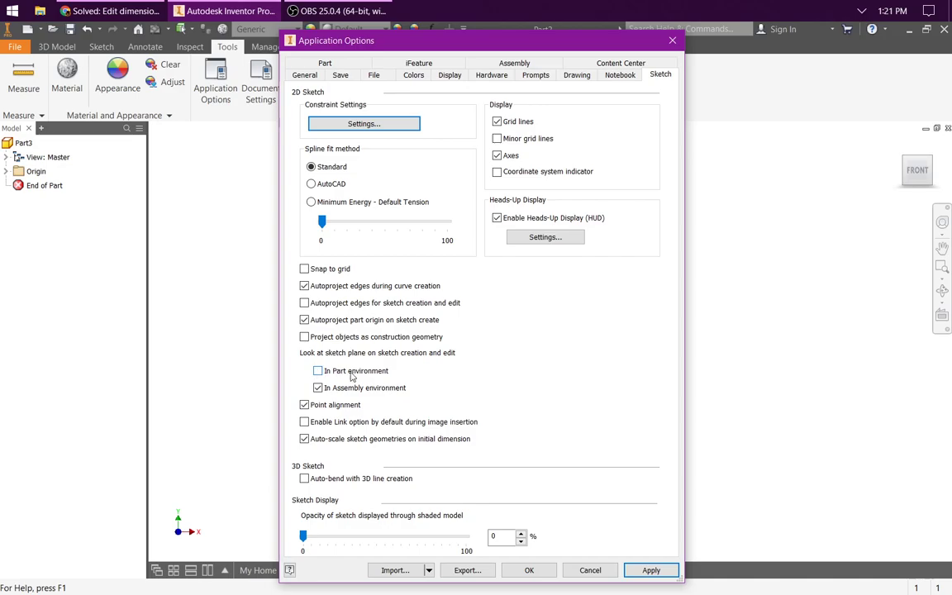
left_click(651, 570)
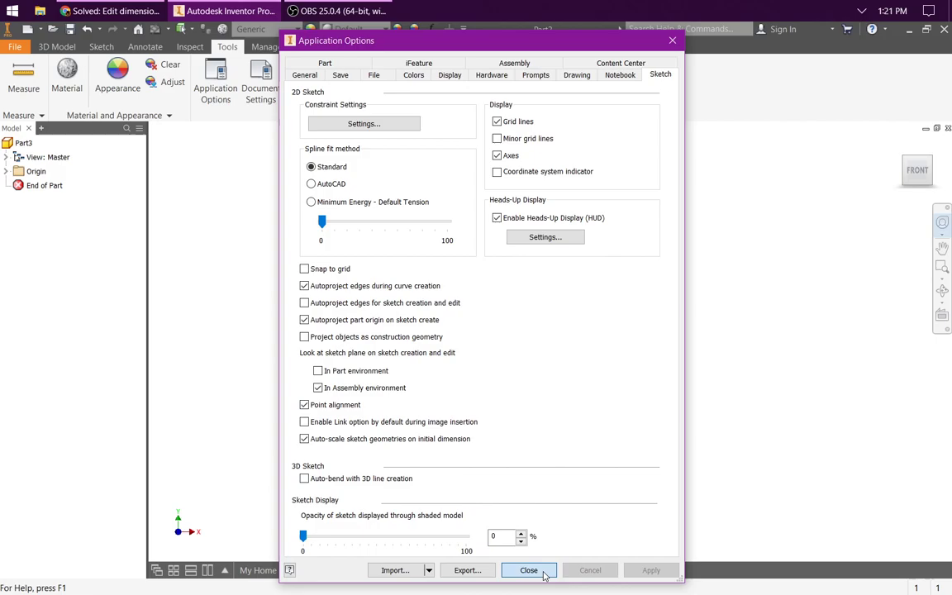
left_click(542, 571)
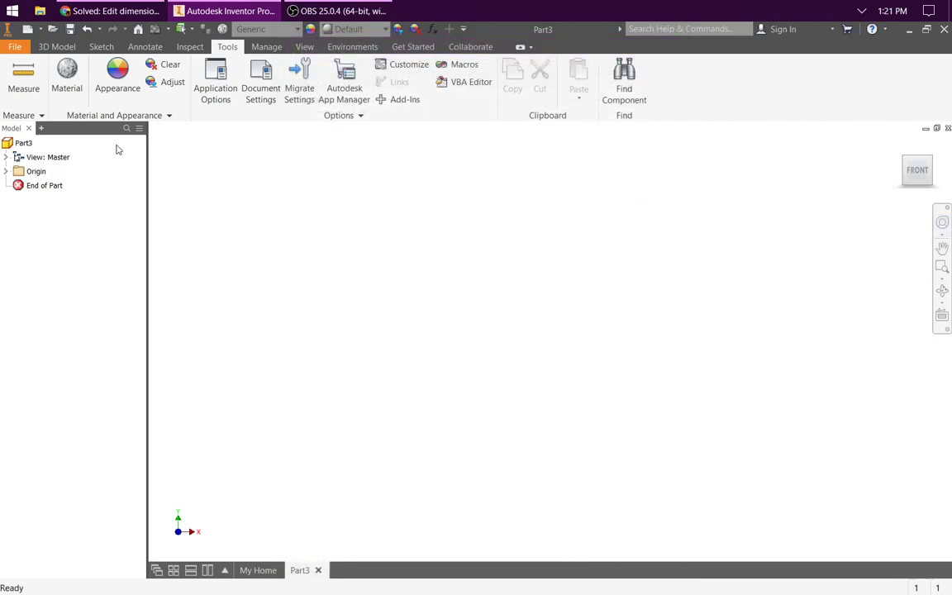
Step: Start a 2D sketch on the XZ plane
left_click(52, 47)
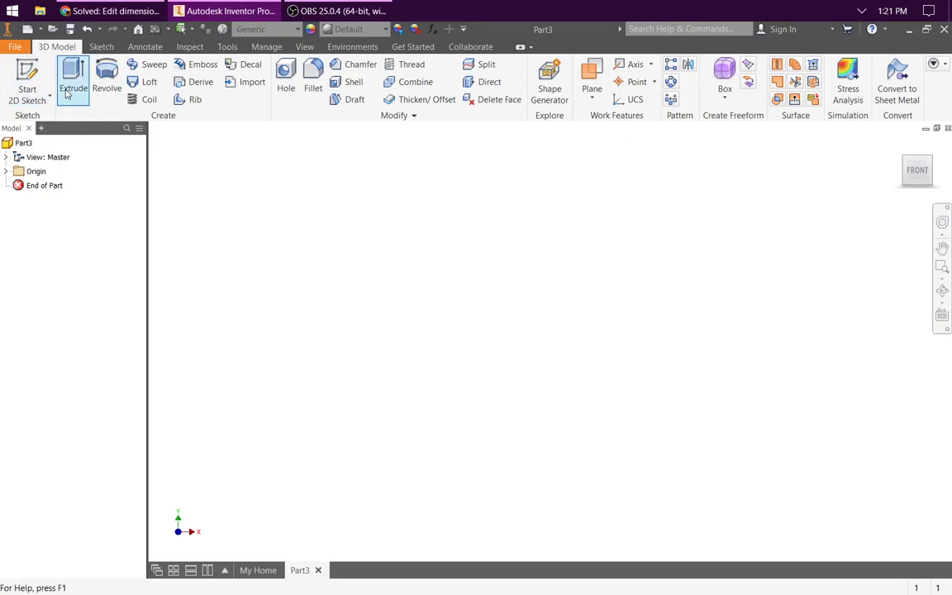
left_click(24, 73)
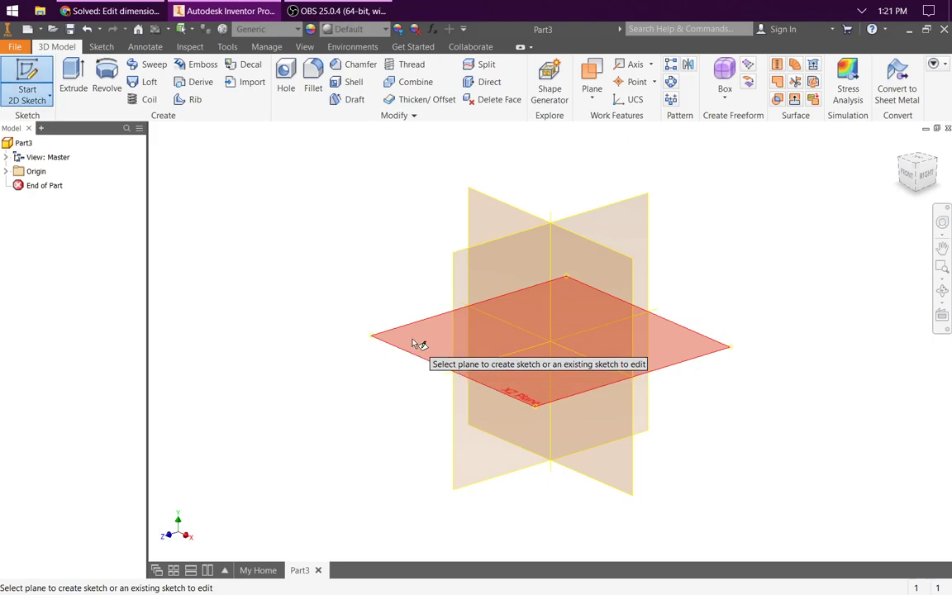
left_click(413, 340)
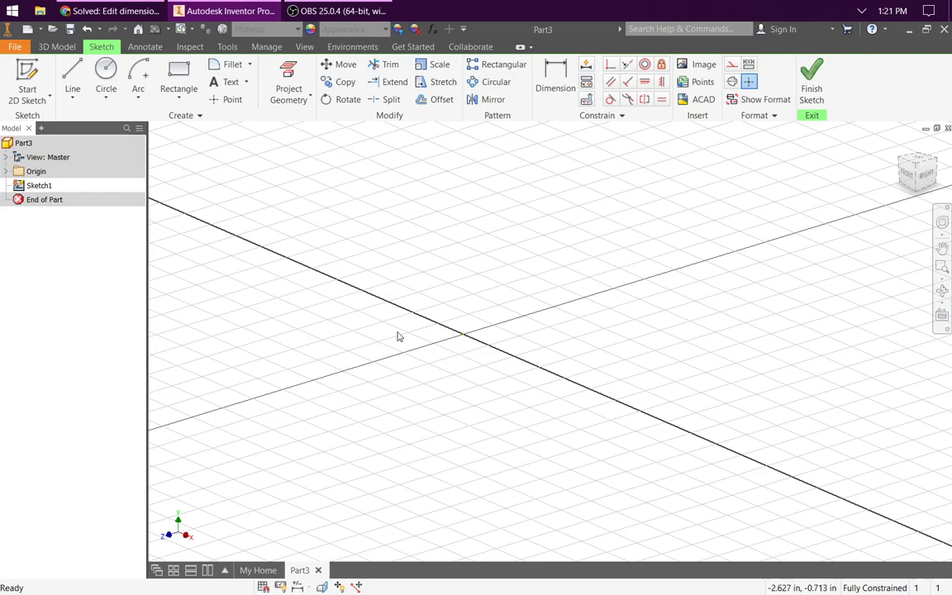
Step: Make the YZ, XZ and XY origin planes visible
left_click(5, 171)
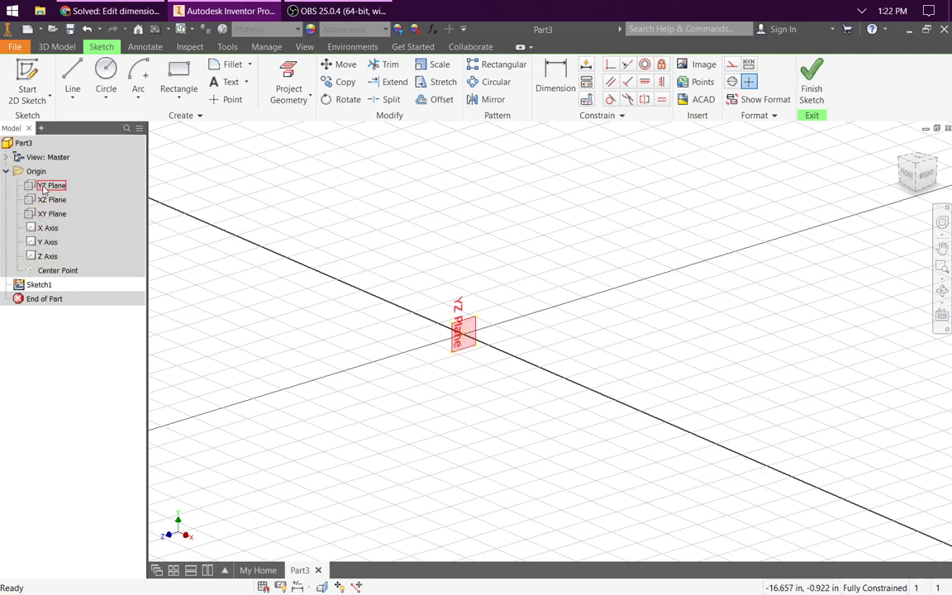
left_click(44, 187)
right_click(44, 187)
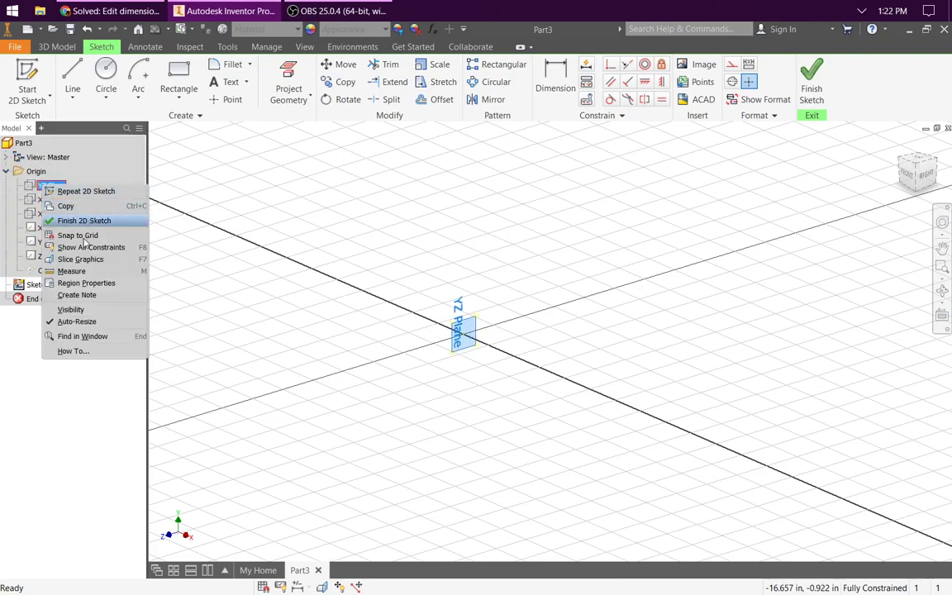
left_click(82, 309)
right_click(45, 200)
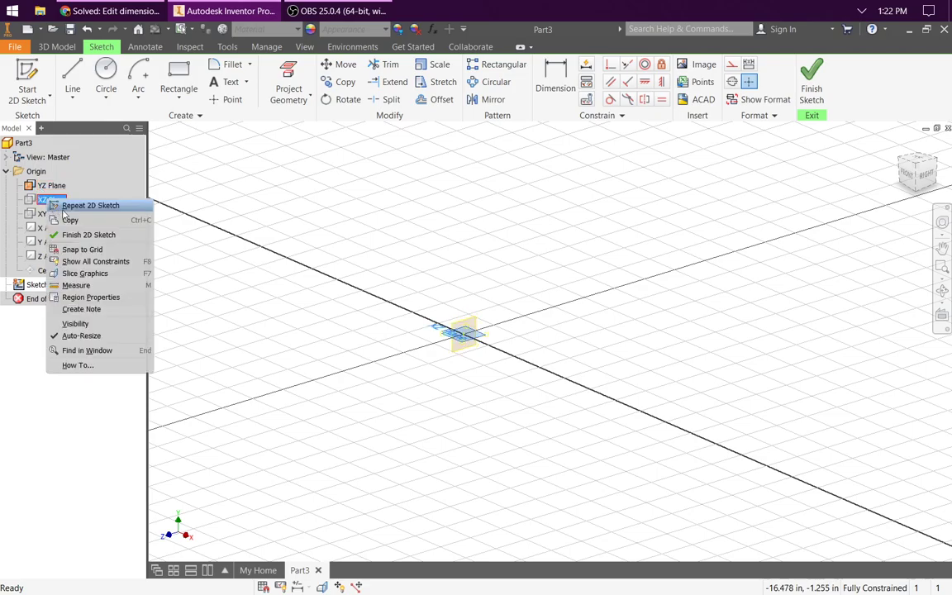
left_click(98, 324)
left_click(45, 213)
right_click(45, 213)
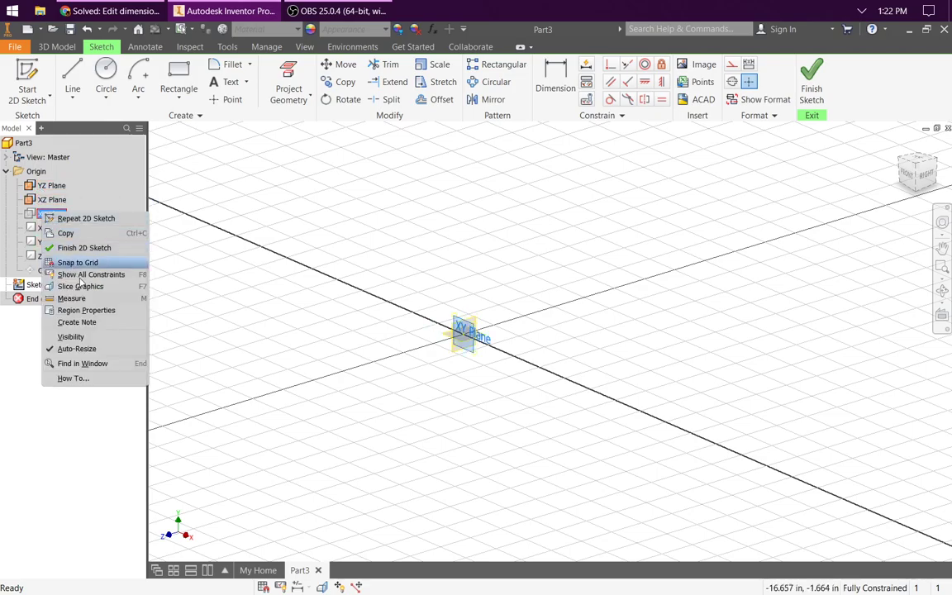
left_click(93, 334)
scroll(443, 332, "down", 5)
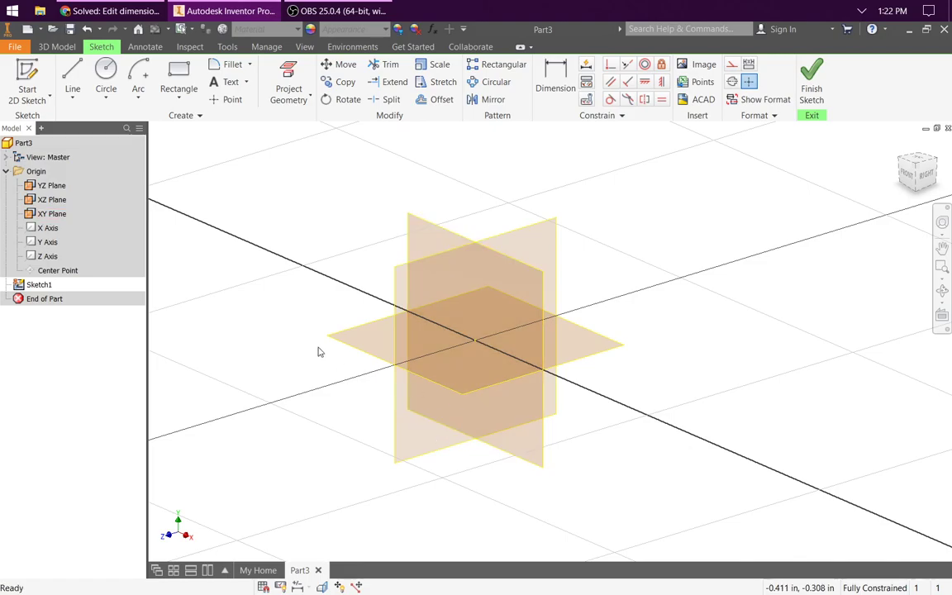
scroll(349, 367, "up", 4)
scroll(358, 371, "down", 5)
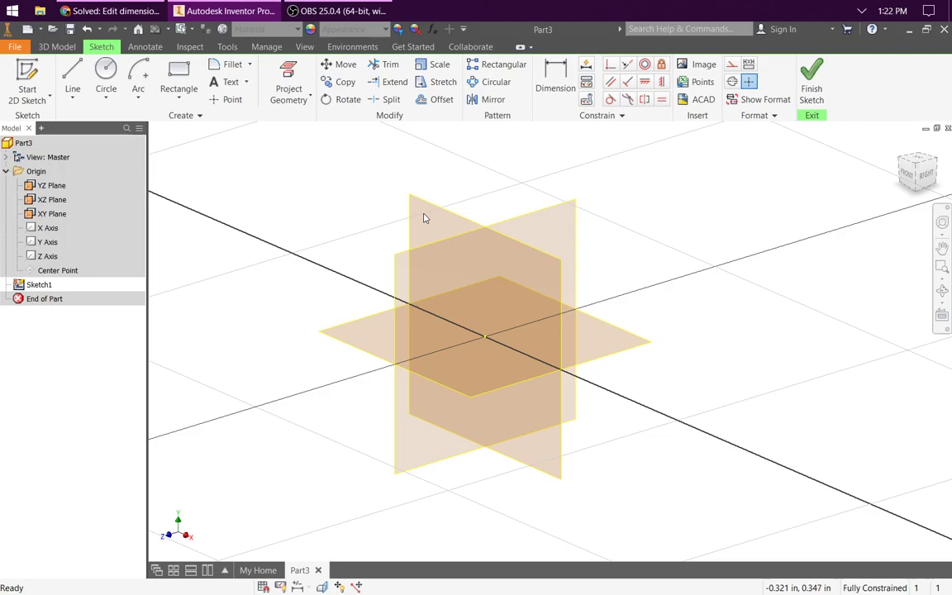
Step: Sketch a center-to-center slot at a slight angle on the XZ plane, beside the origin
left_click(191, 101)
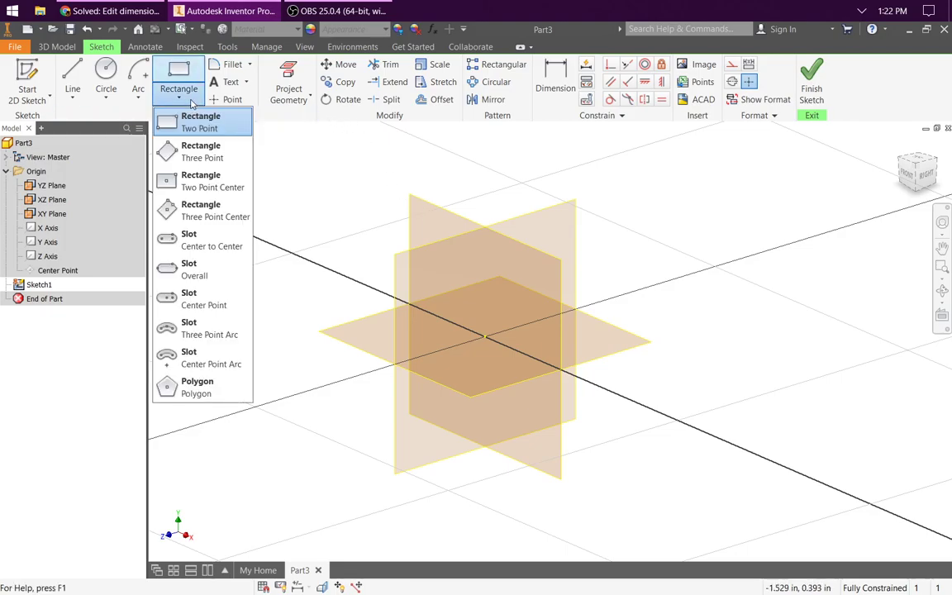
left_click(191, 239)
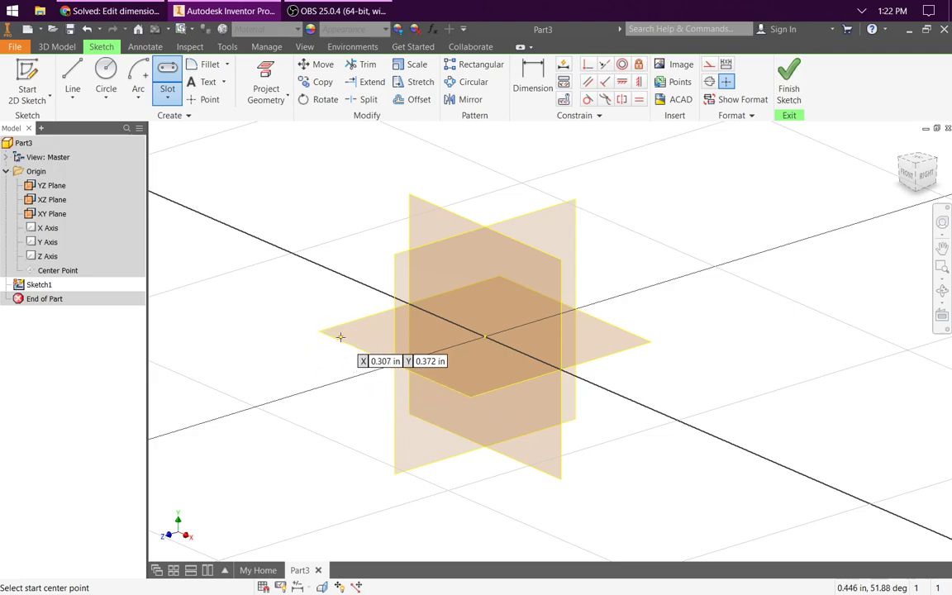
left_click(297, 316)
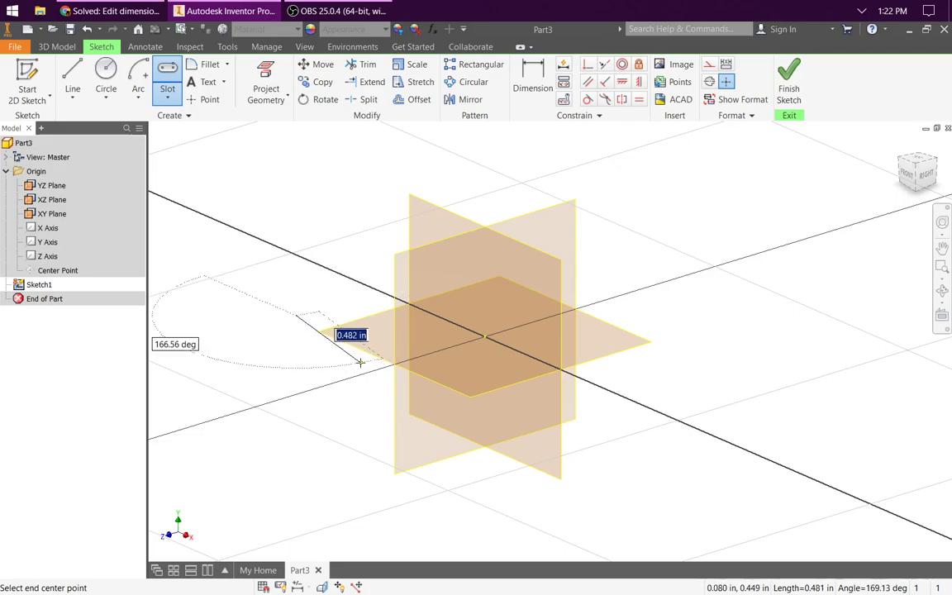
left_click(399, 342)
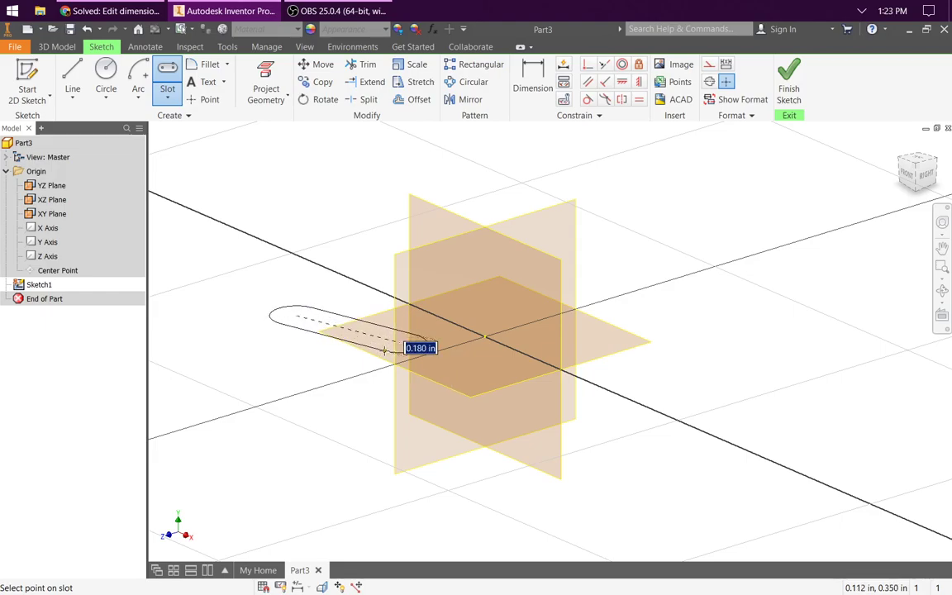
left_click(378, 351)
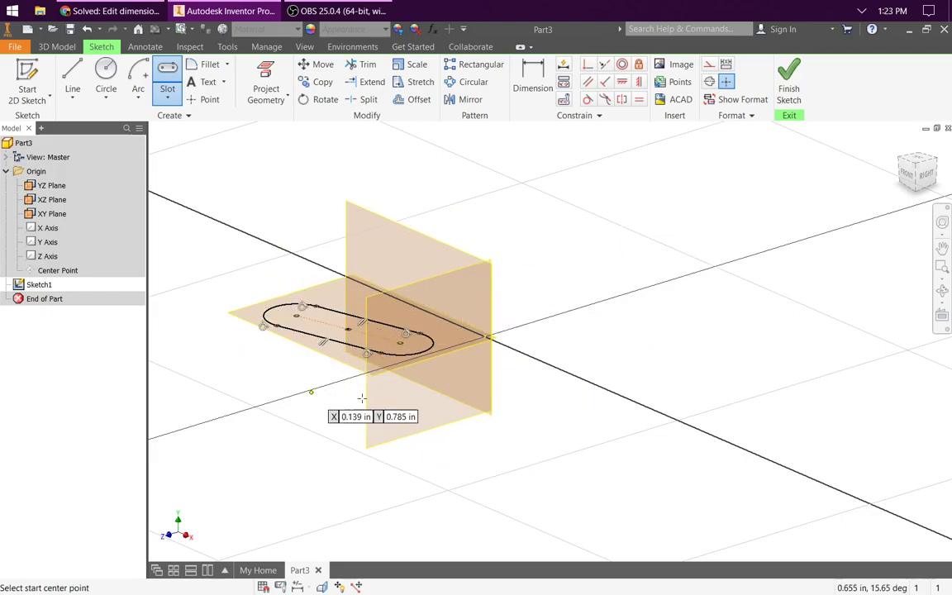
Step: View the sketch from the top and apply a horizontal constraint to the slot's centerline
left_click(916, 163)
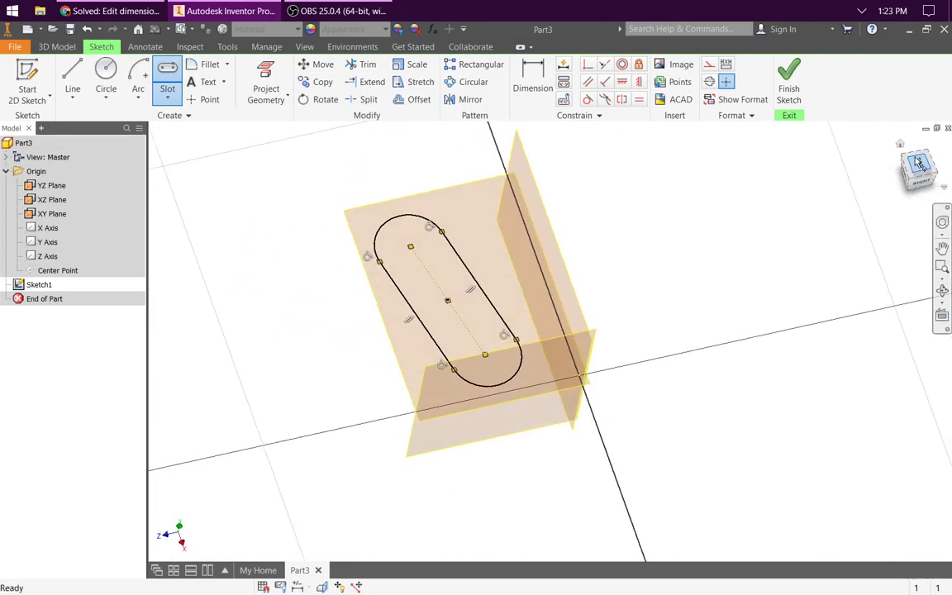
left_click(939, 146)
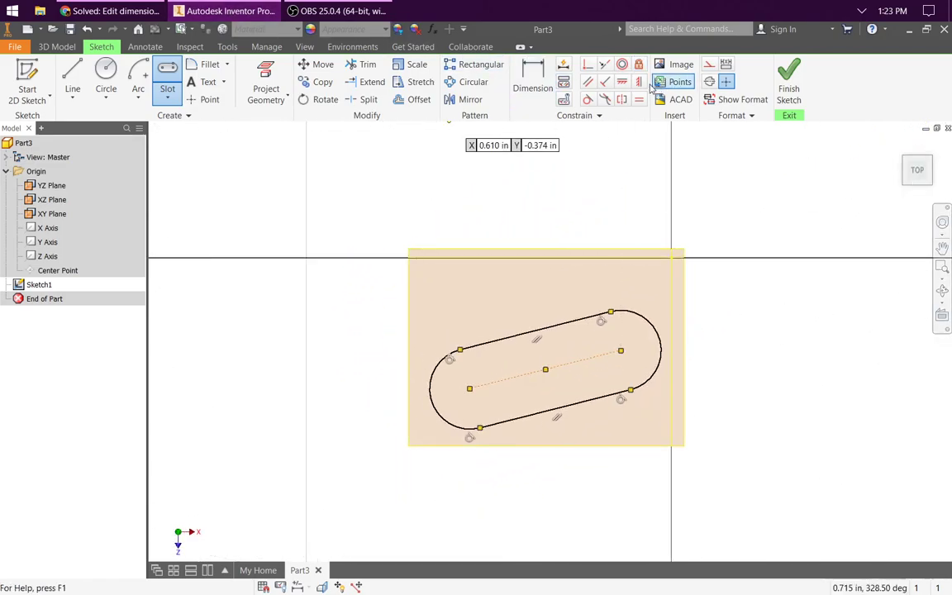
left_click(622, 81)
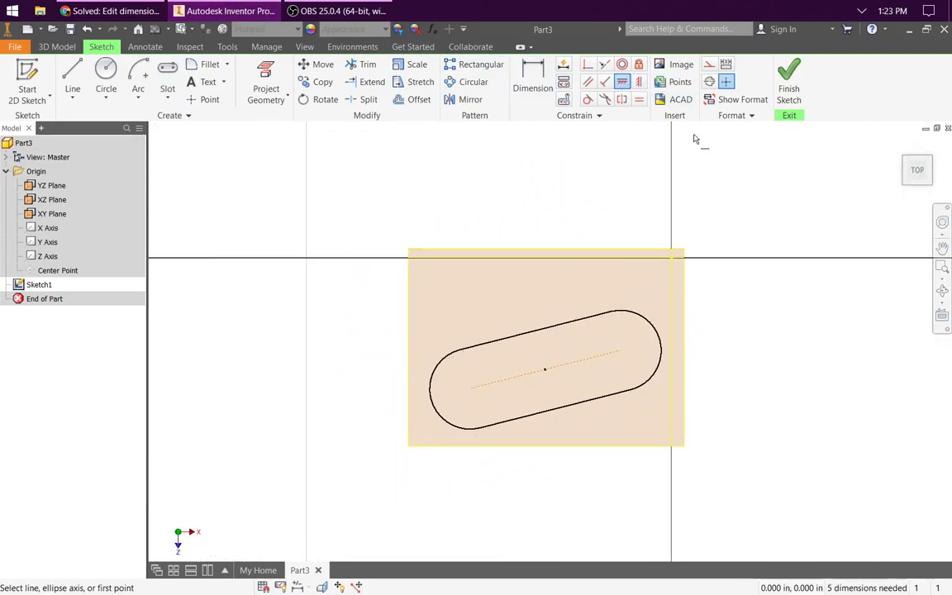
left_click(581, 364)
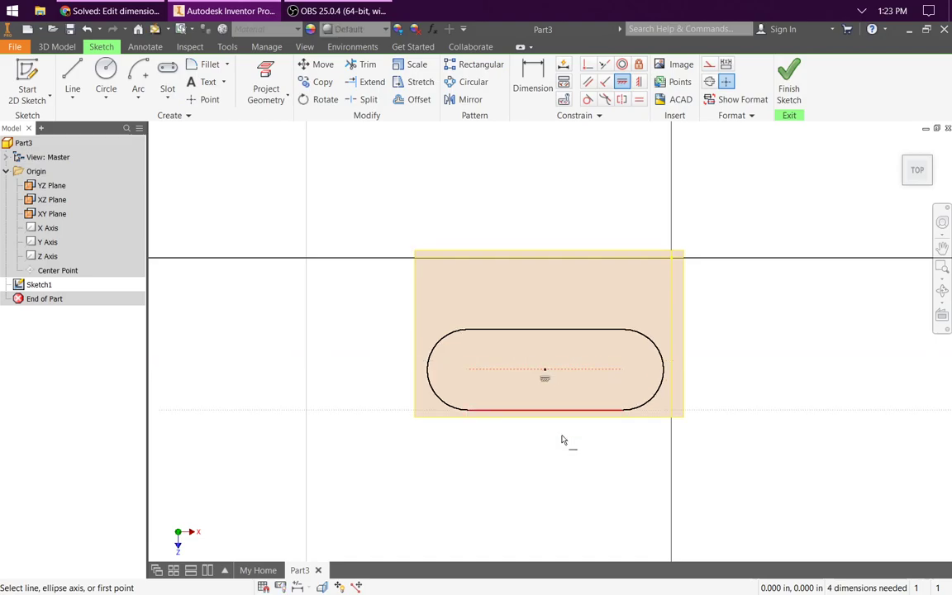
key("Escape")
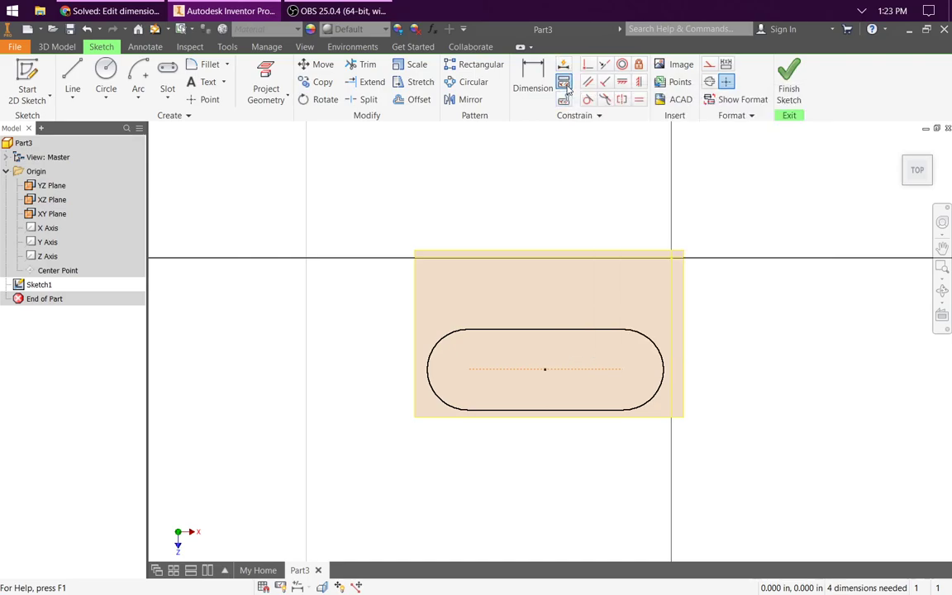
Step: Show the constraints on the slot's end arcs, centerline and upper tangent point
left_click(564, 84)
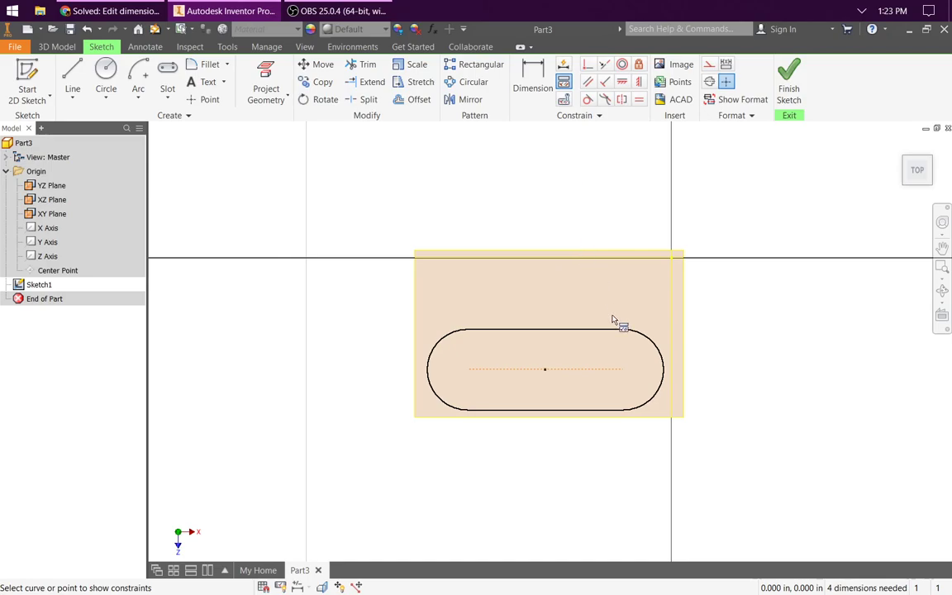
left_click(645, 335)
left_click(438, 337)
left_click(508, 371)
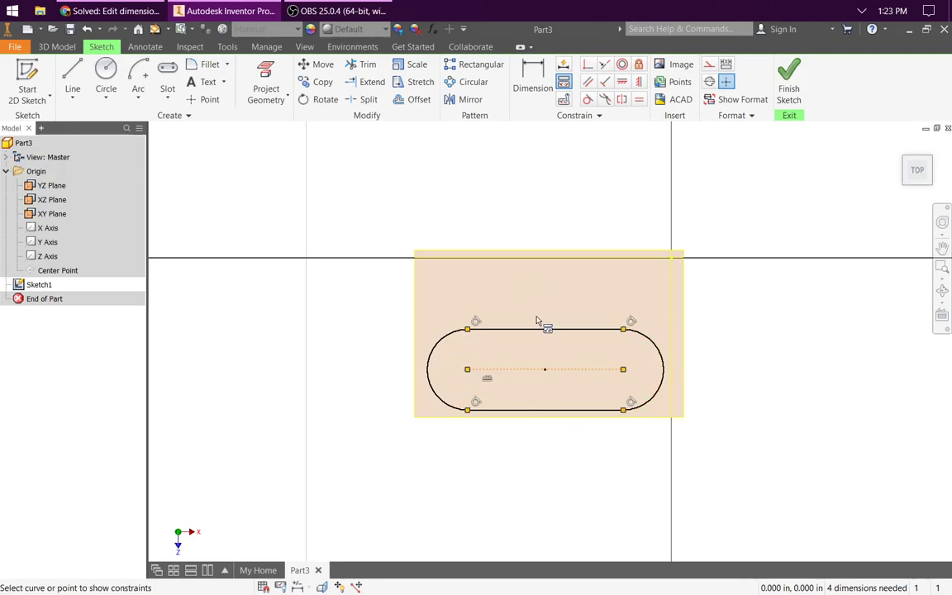
left_click(471, 330)
key("Escape")
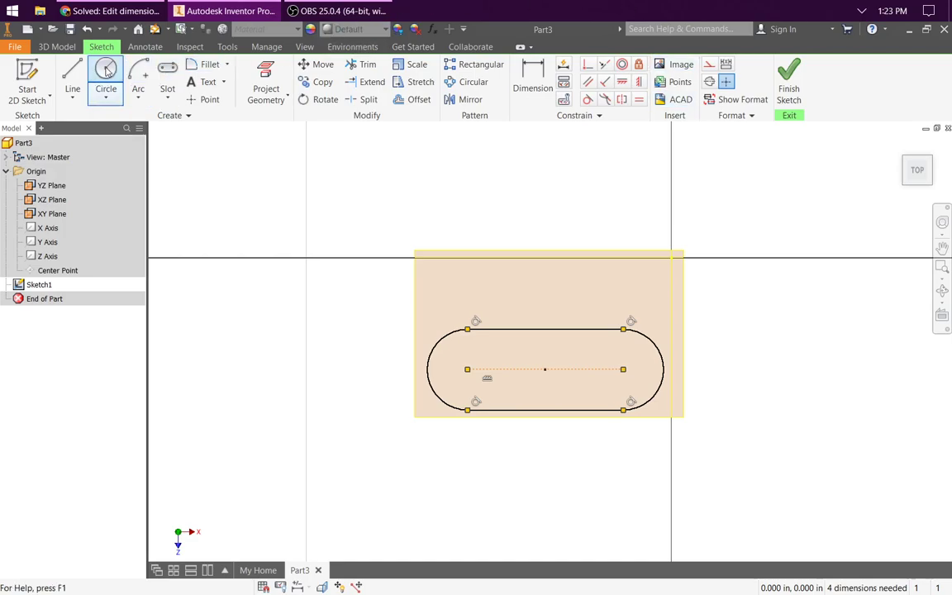
Step: Draw a small circle centered on the slot's left arc center
left_click(106, 76)
left_click(466, 369)
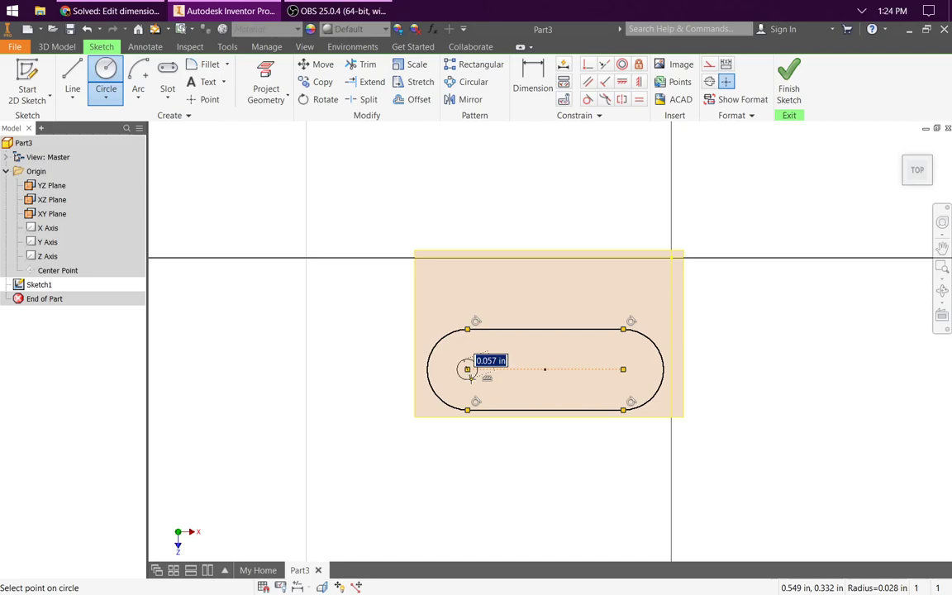
left_click(477, 380)
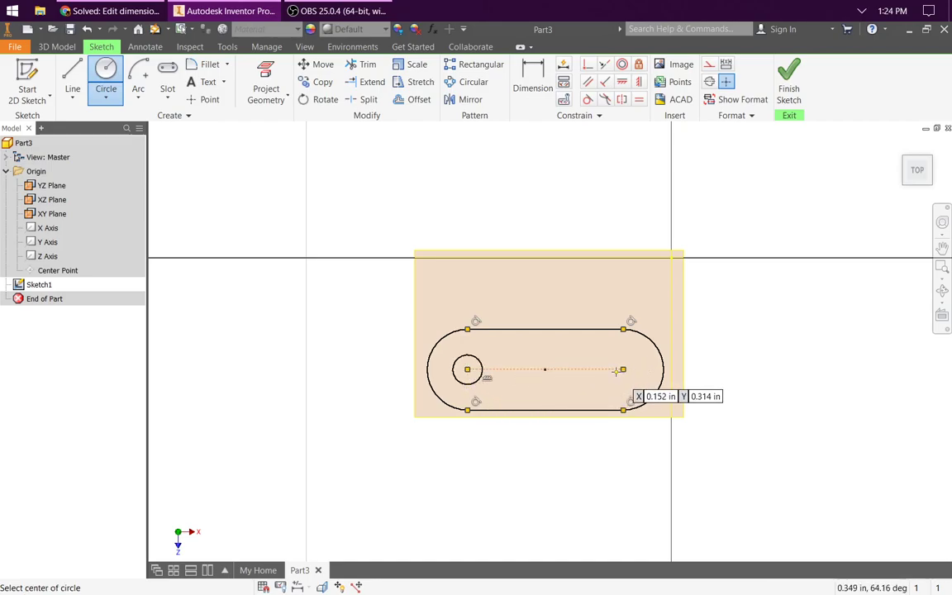
Step: Draw a circle centered on the slot's right arc center, slightly larger than the left circle
left_click(622, 369)
left_click(637, 355)
key("Escape")
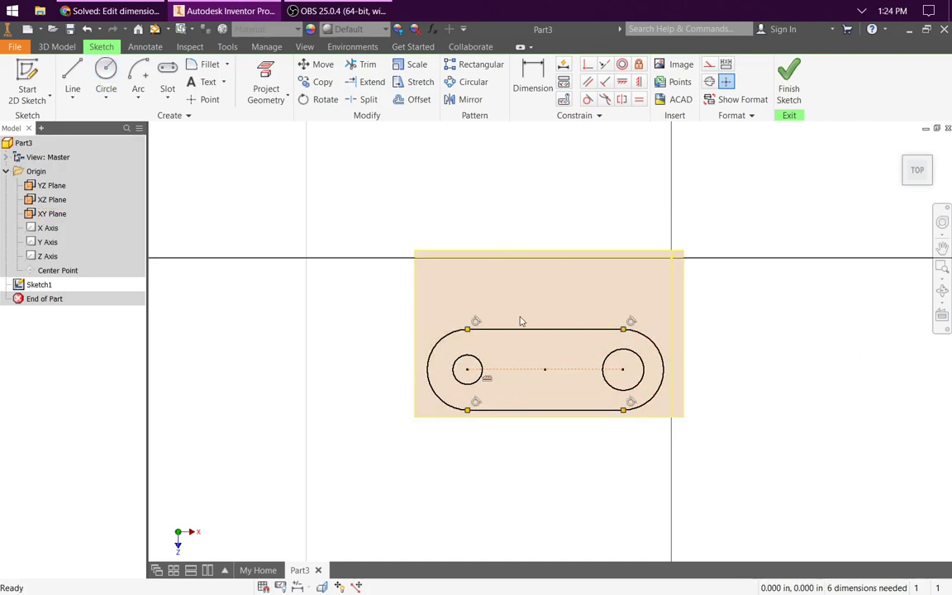
Step: Try a length dimension on the slot's upper straight edge and delete it again
left_click(532, 79)
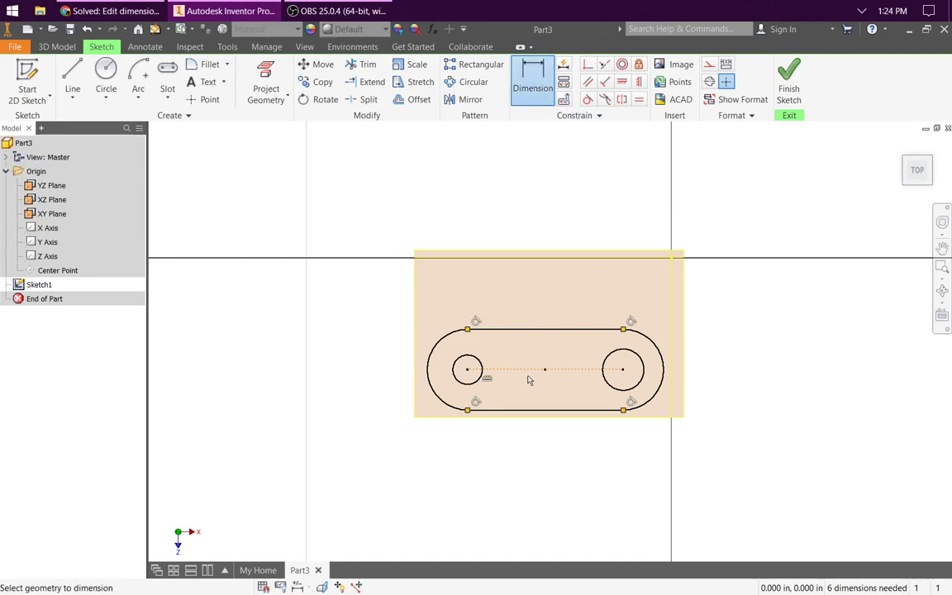
left_click(531, 329)
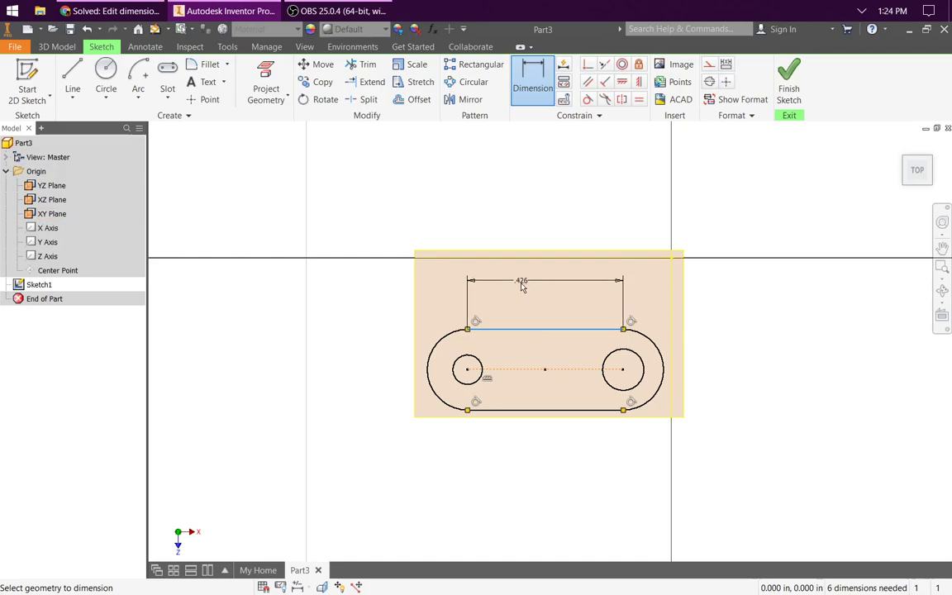
left_click(522, 286)
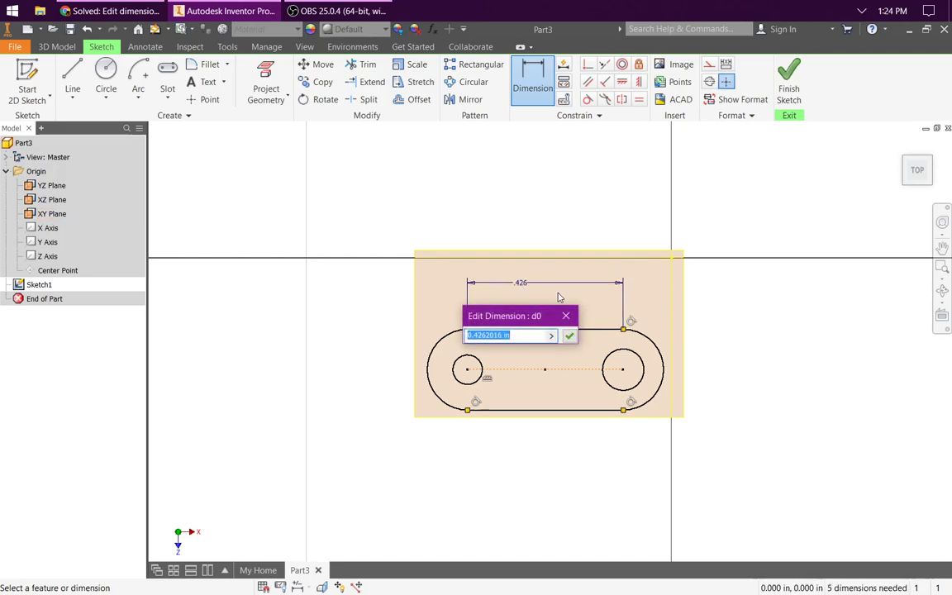
key("Return")
key("Escape")
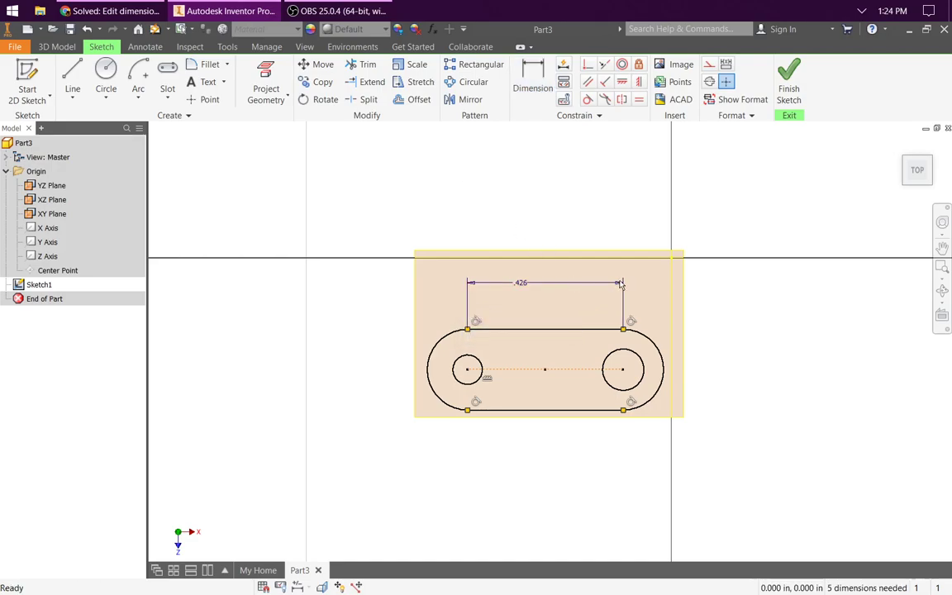
left_click(624, 296)
key("Delete")
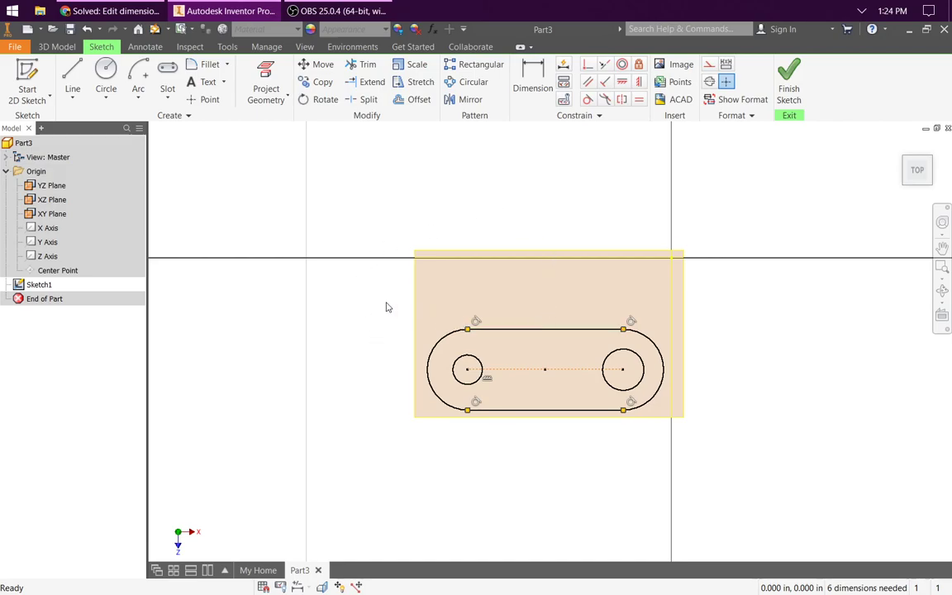
Step: Check the Edit Dimension option of the Dimension command
left_click(535, 80)
right_click(500, 192)
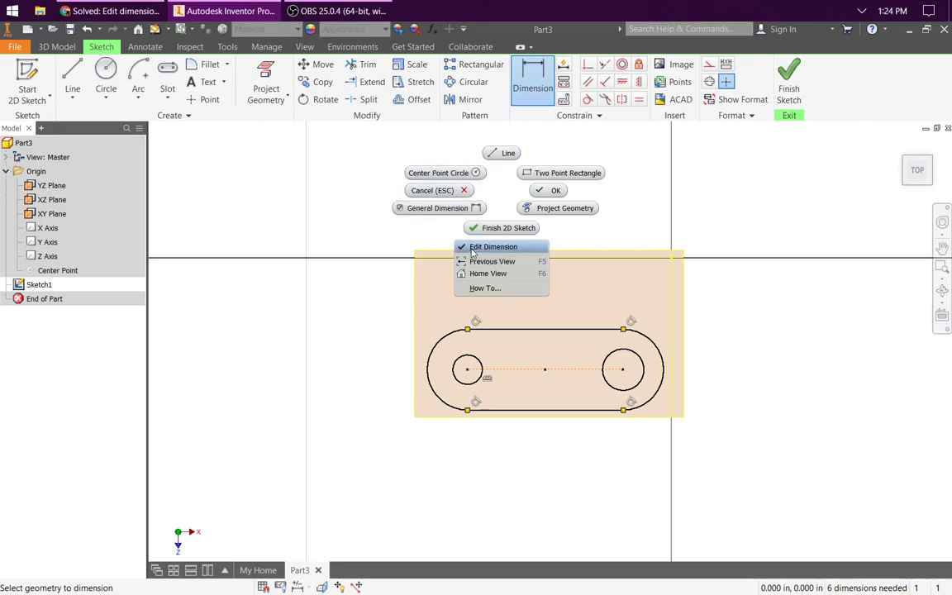
left_click(394, 321)
key("Escape")
Step: Dimension the slot's upper straight edge and set its length to 5 in
left_click(535, 80)
left_click(546, 328)
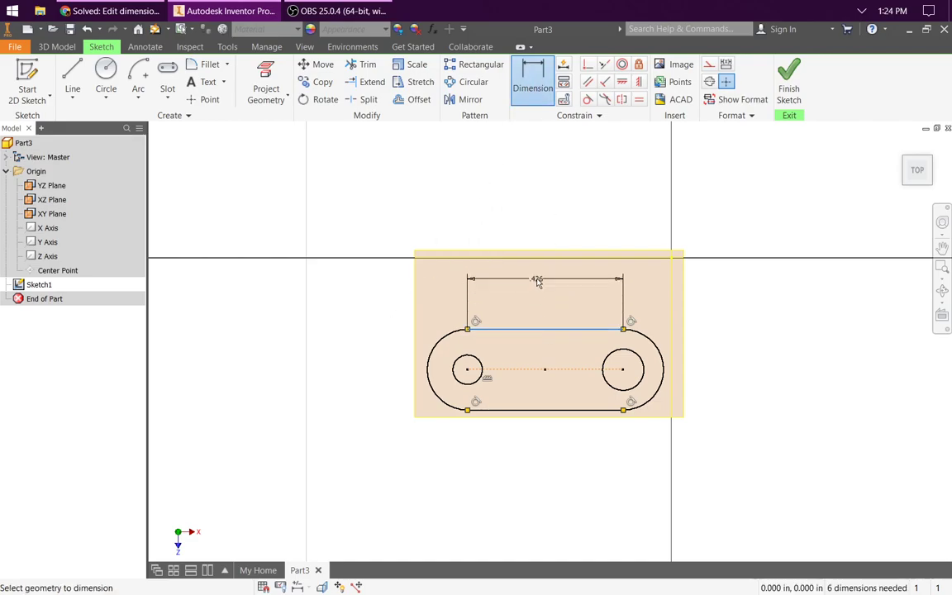
left_click(537, 281)
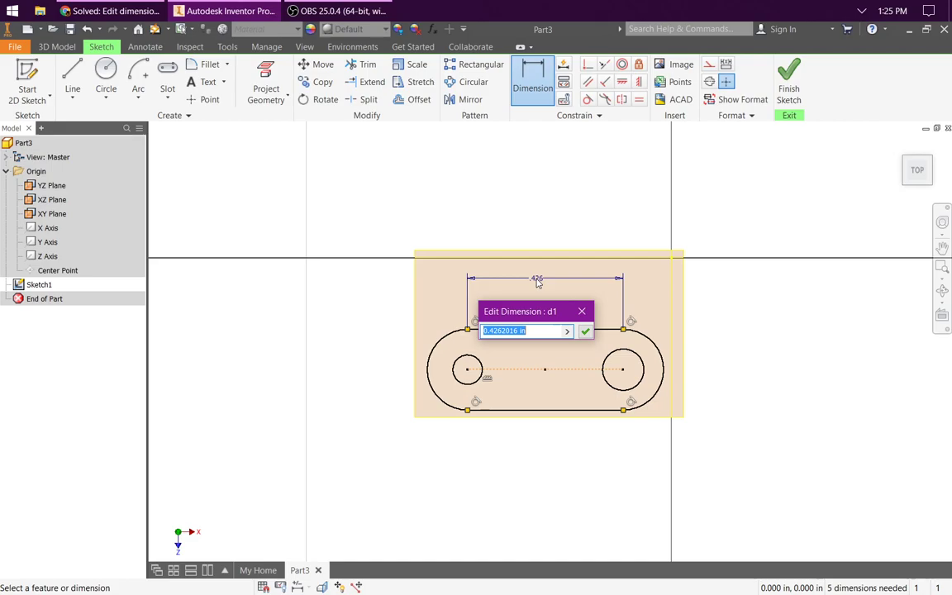
type("5")
key("Return")
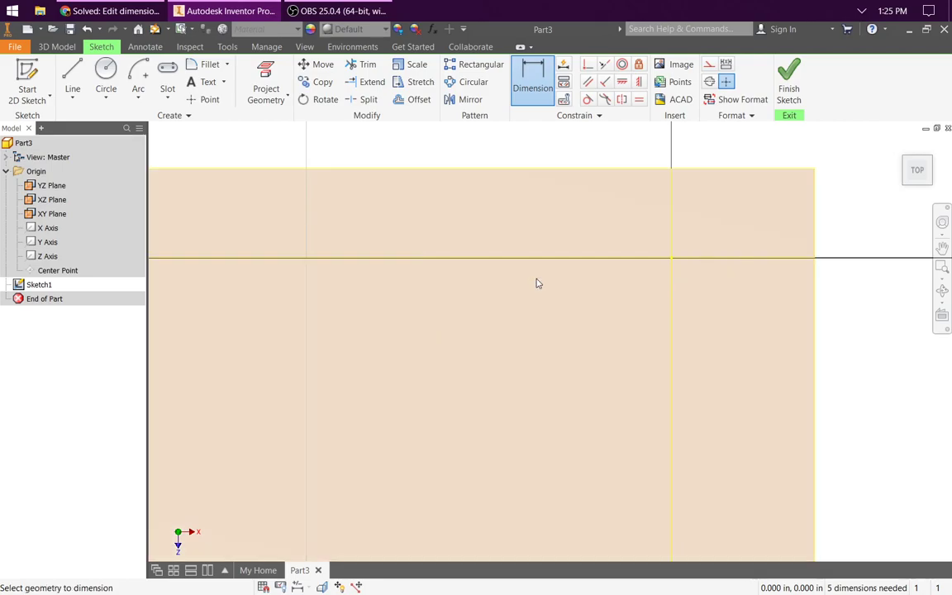
Step: Add a driven horizontal dimension between the slot's left arc center and the centerline's midpoint
scroll(533, 283, "down", 5)
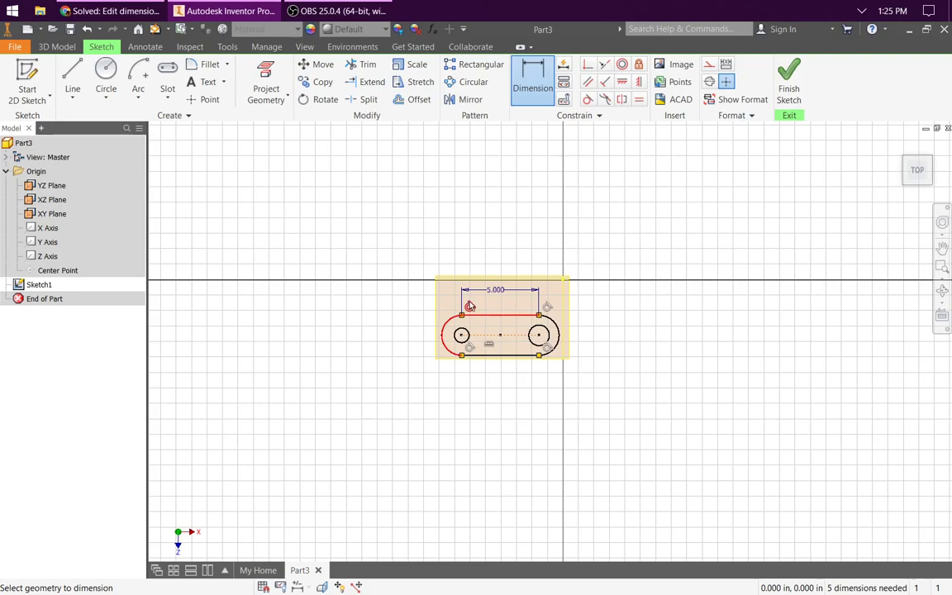
scroll(494, 283, "up", 4)
scroll(545, 326, "down", 3)
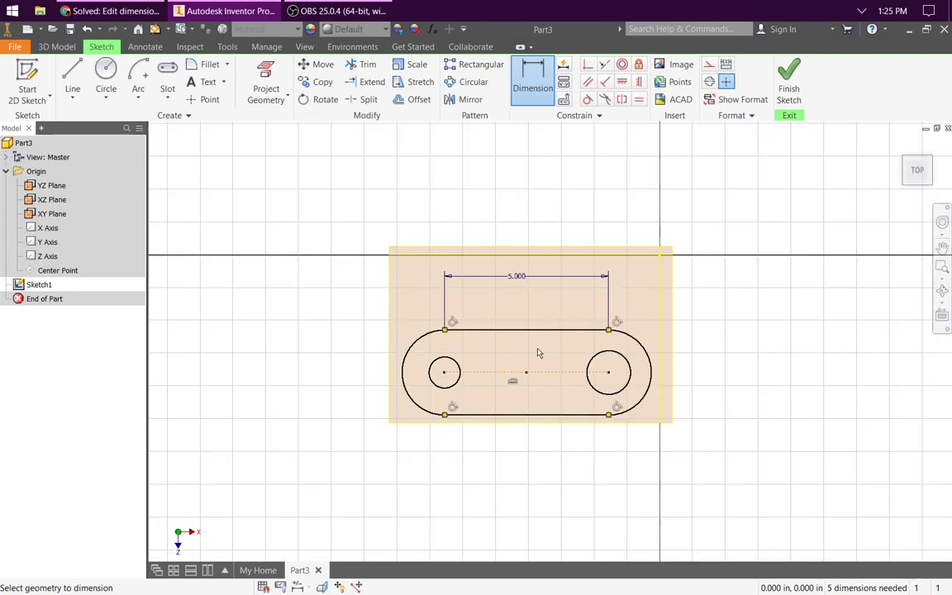
scroll(537, 350, "up", 4)
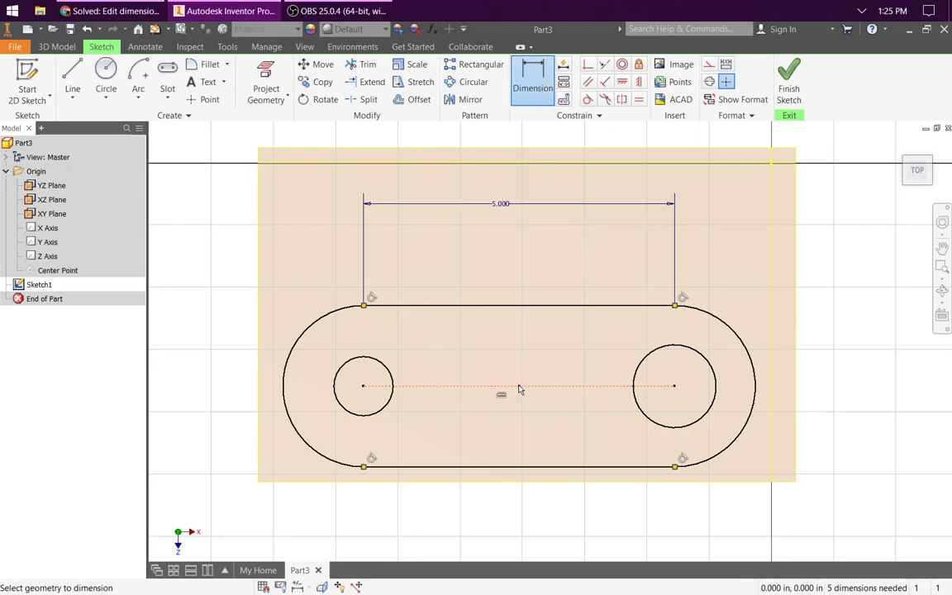
left_click(363, 387)
left_click(440, 259)
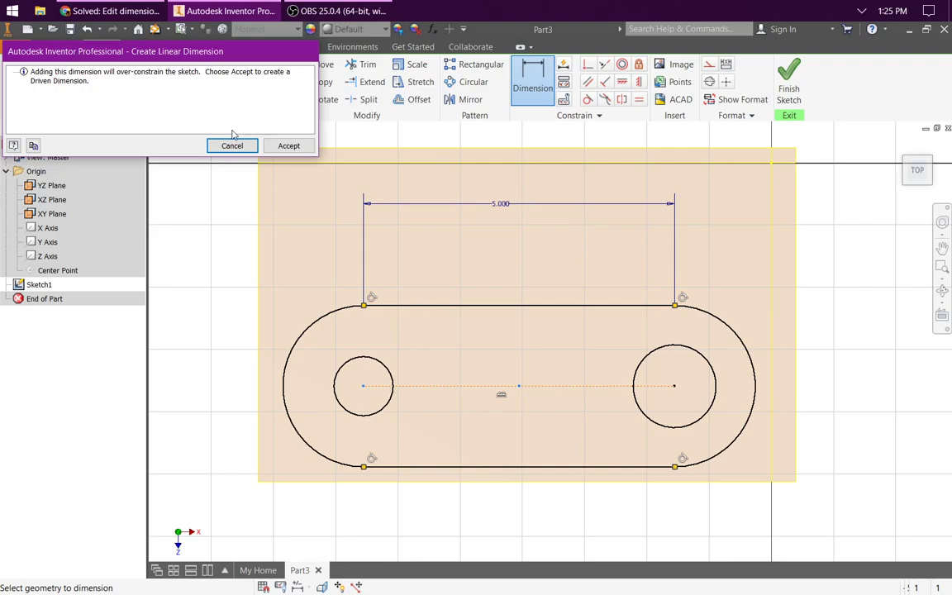
left_click(288, 145)
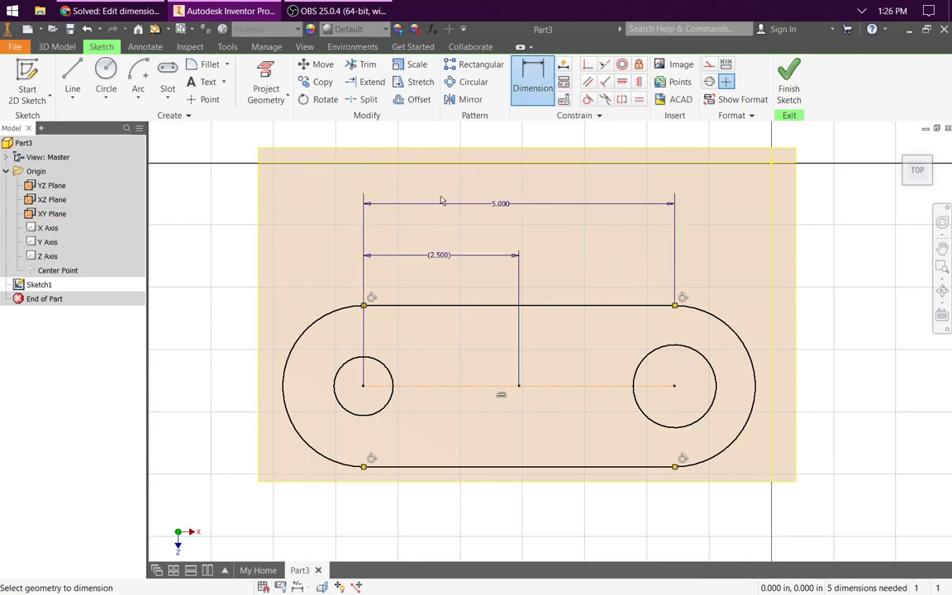
Step: Dimension the right circle's diameter and set it to 0.5 in
left_click(371, 372)
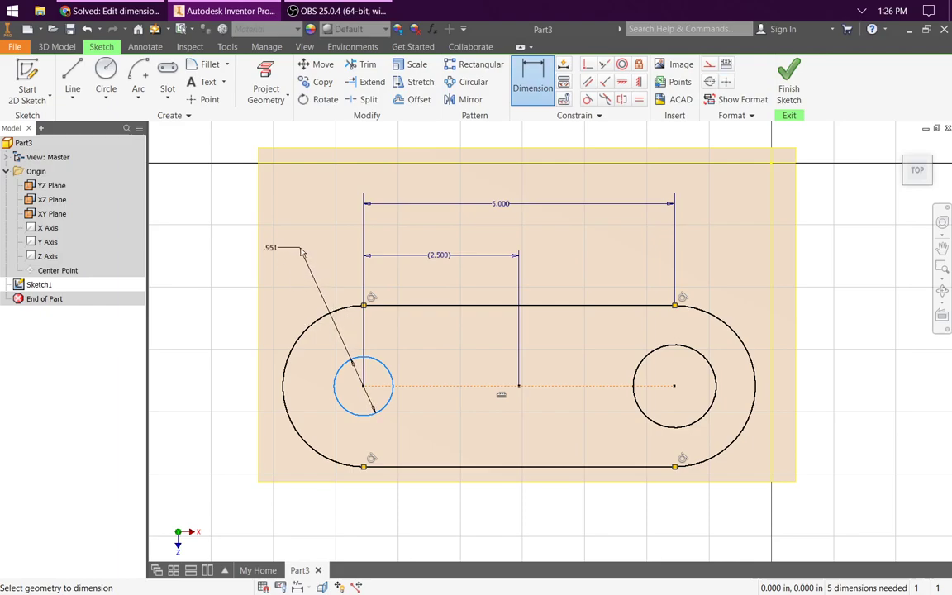
key("Escape")
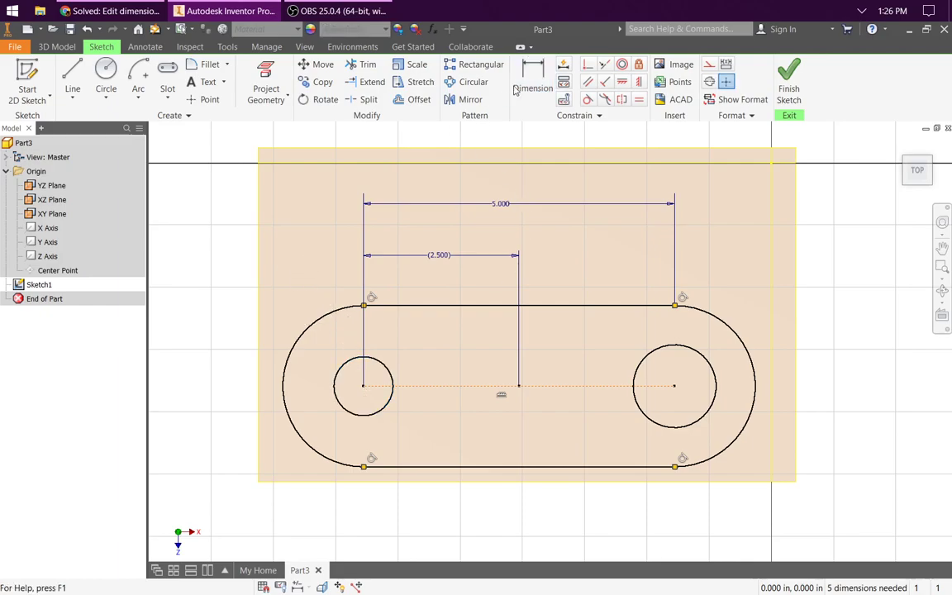
left_click(717, 385)
left_click(727, 260)
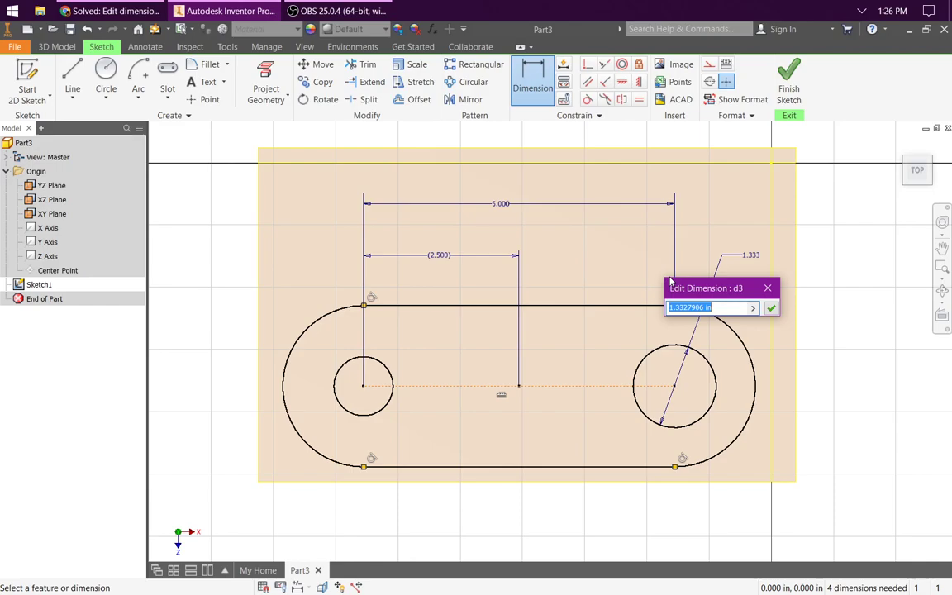
type(".5")
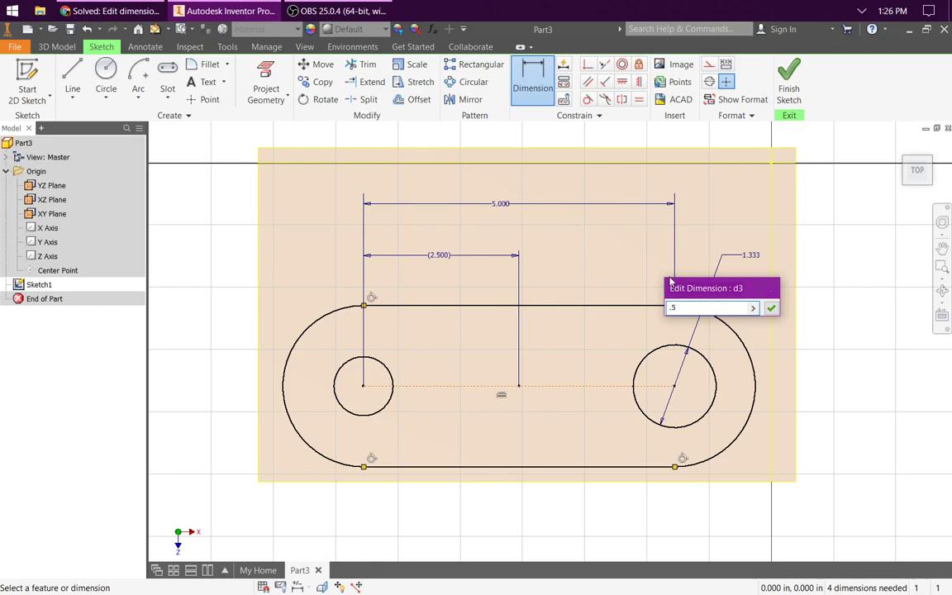
key("Return")
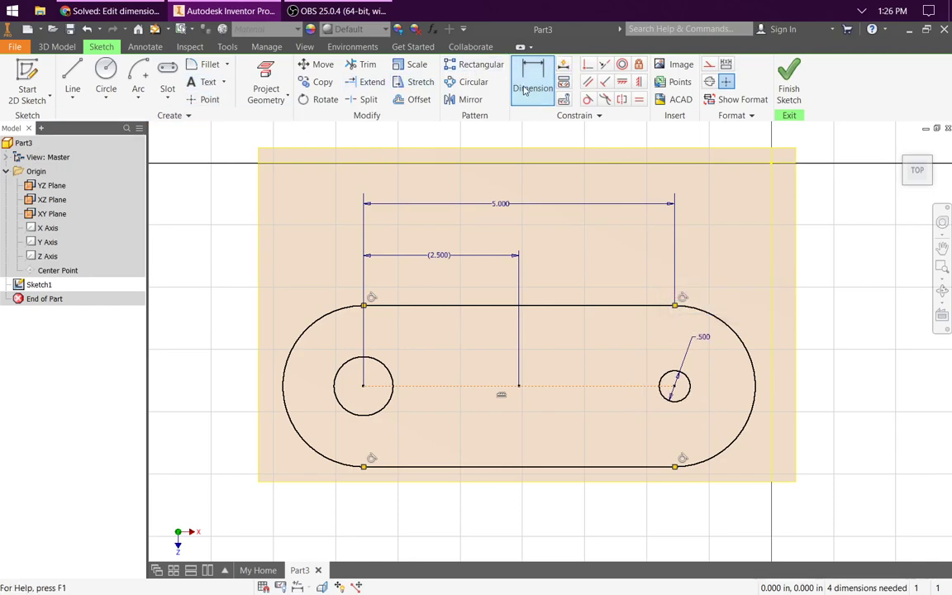
Step: Dimension the left circle's diameter and link it to the right circle's with the expression =d3
left_click(346, 368)
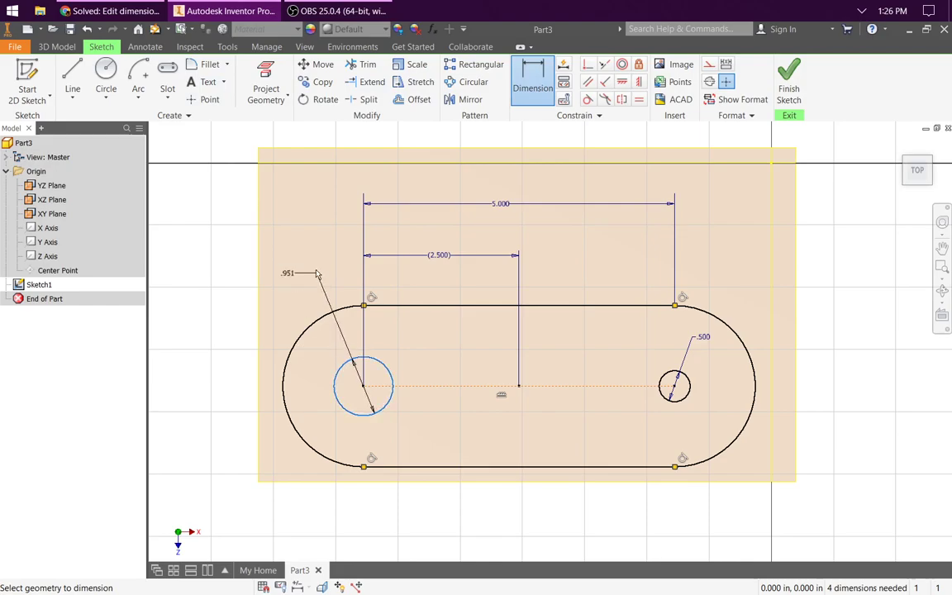
left_click(283, 238)
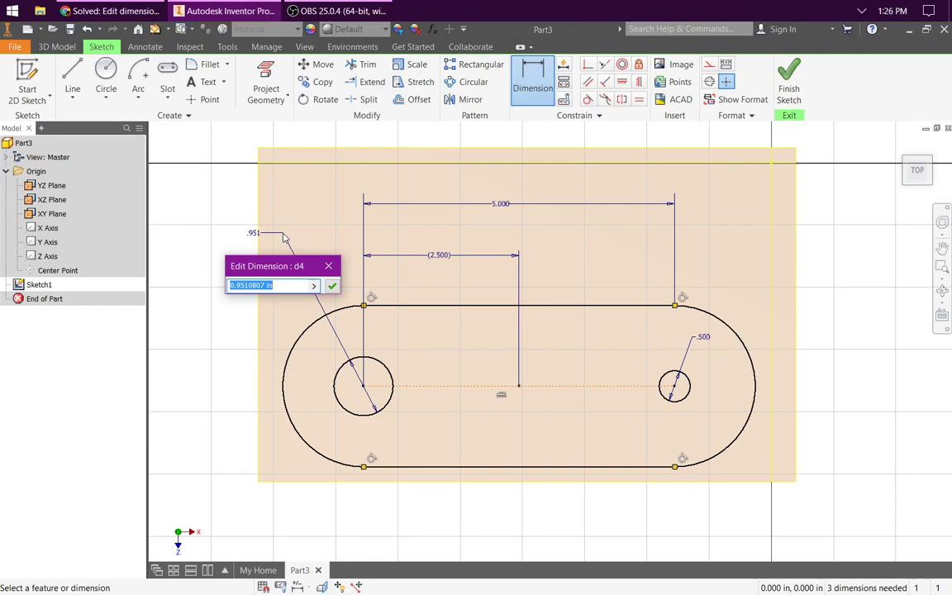
type("=d3")
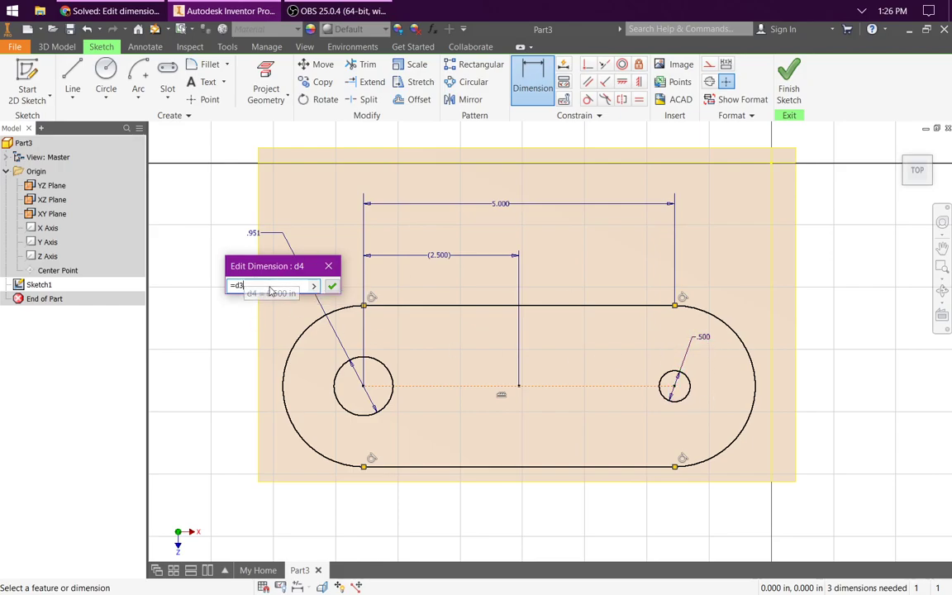
left_click(331, 285)
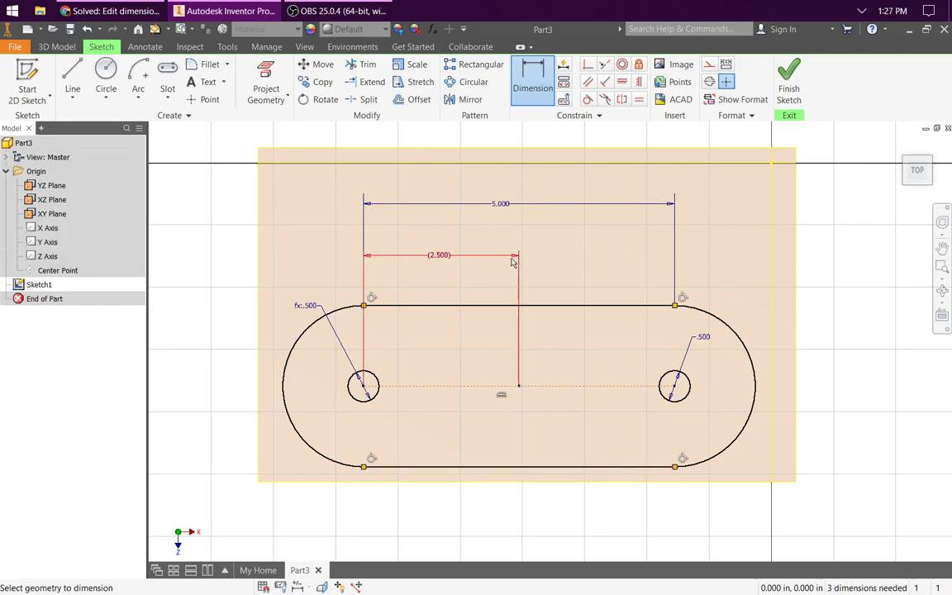
Step: Dimension the radius of the slot's left end arc and set it to 1 in
left_click(535, 98)
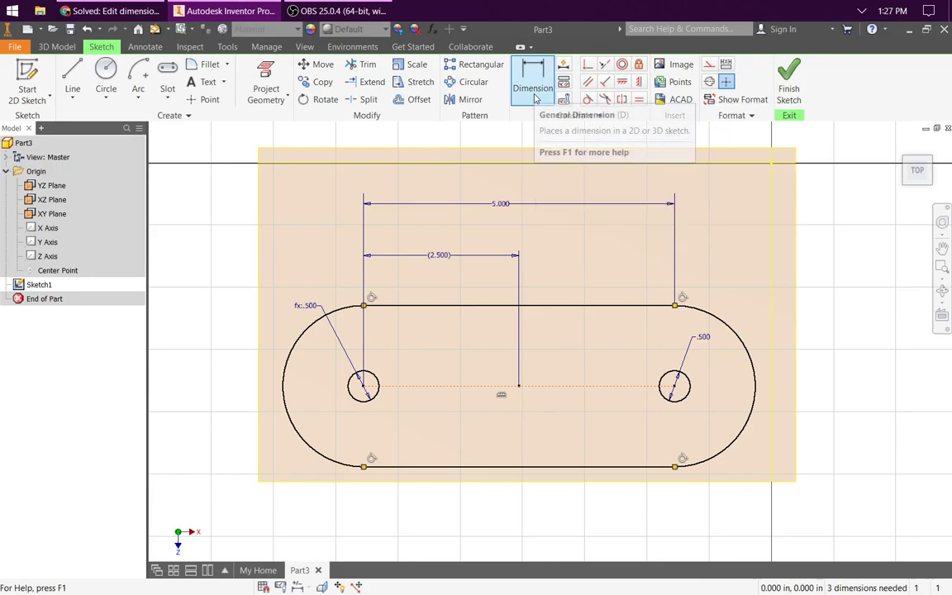
left_click(535, 98)
left_click(294, 341)
left_click(222, 266)
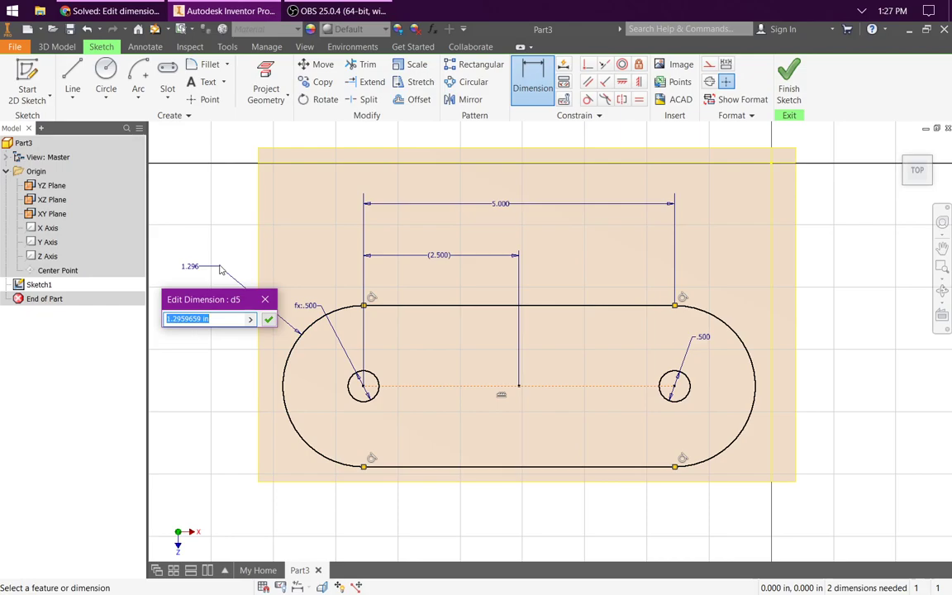
type("1")
key("Return")
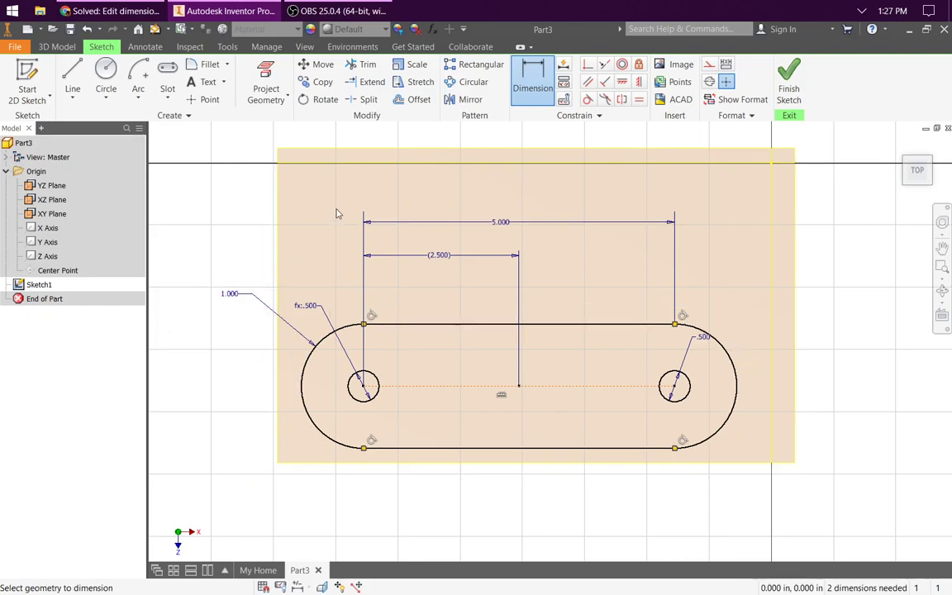
Step: Add a vertical dimension between the slot's centerline and the origin's Center Point and set it to 0
scroll(758, 248, "down", 5)
scroll(761, 242, "up", 3)
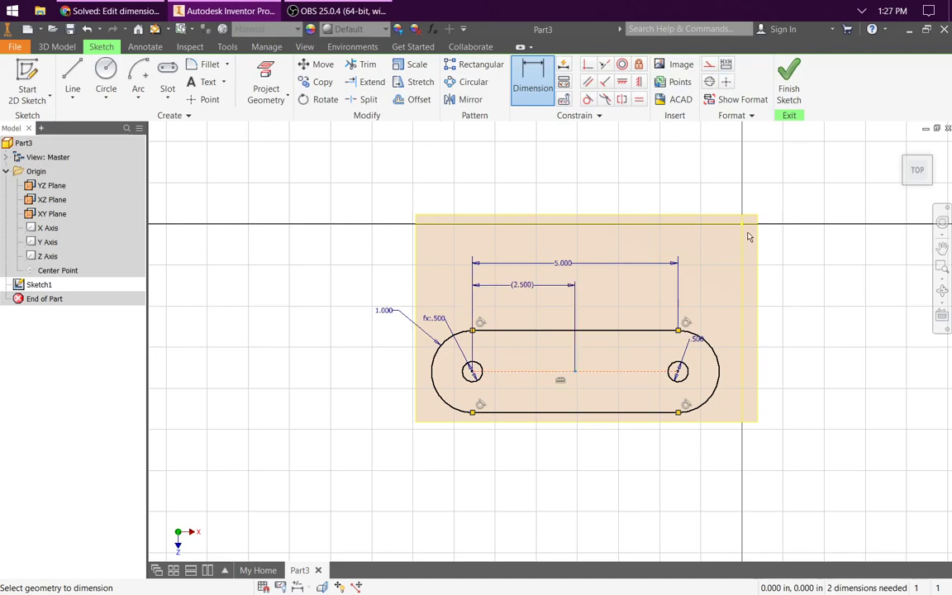
left_click(58, 271)
left_click(809, 301)
type("0")
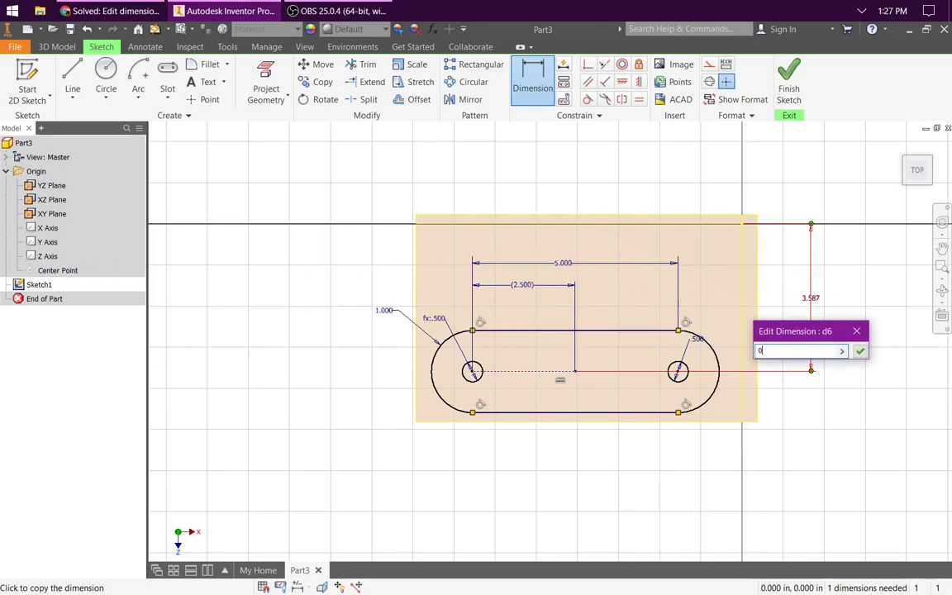
key("Return")
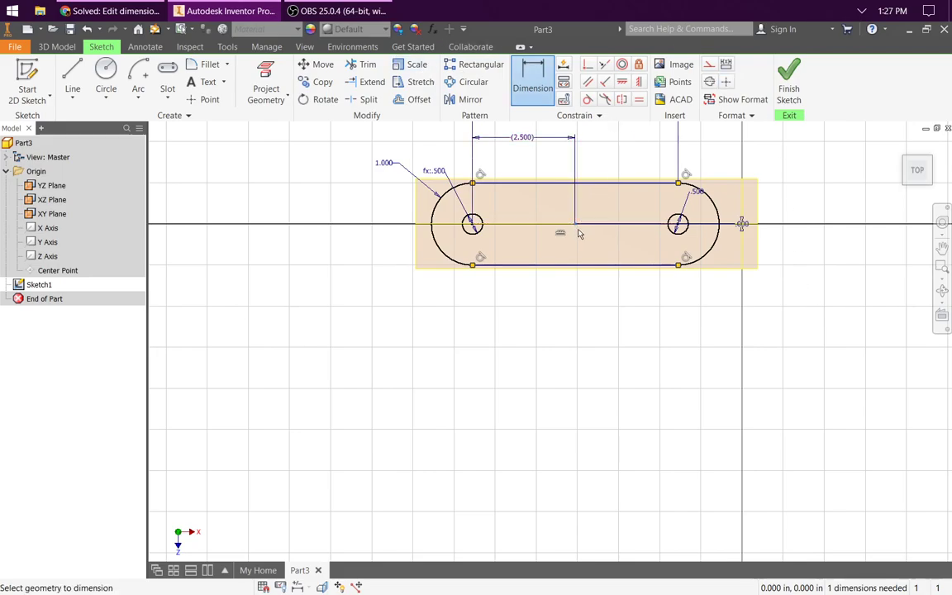
Step: Add a horizontal dimension between the centerline's midpoint and the origin's Center Point and set it to 0
left_click(62, 270)
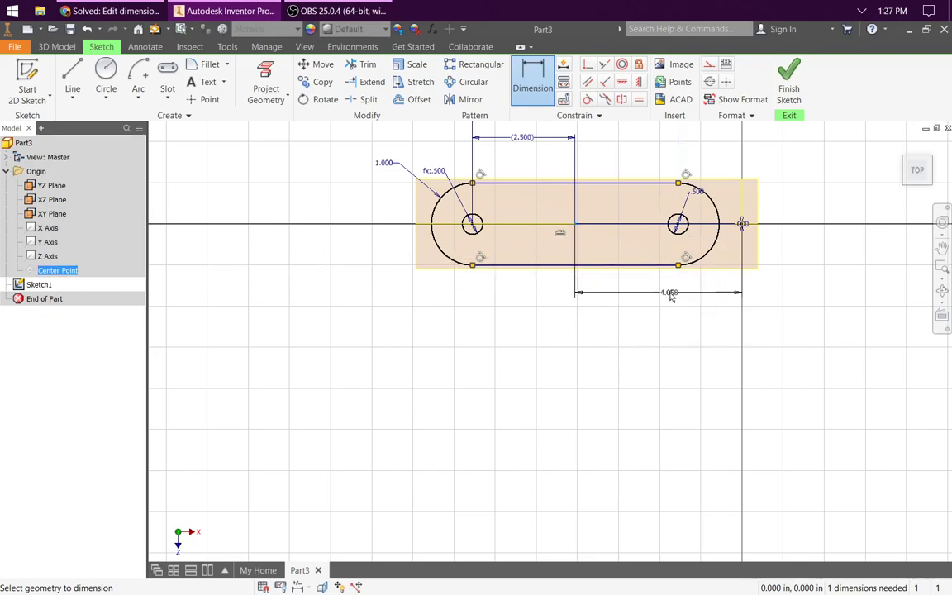
left_click(671, 296)
type("0")
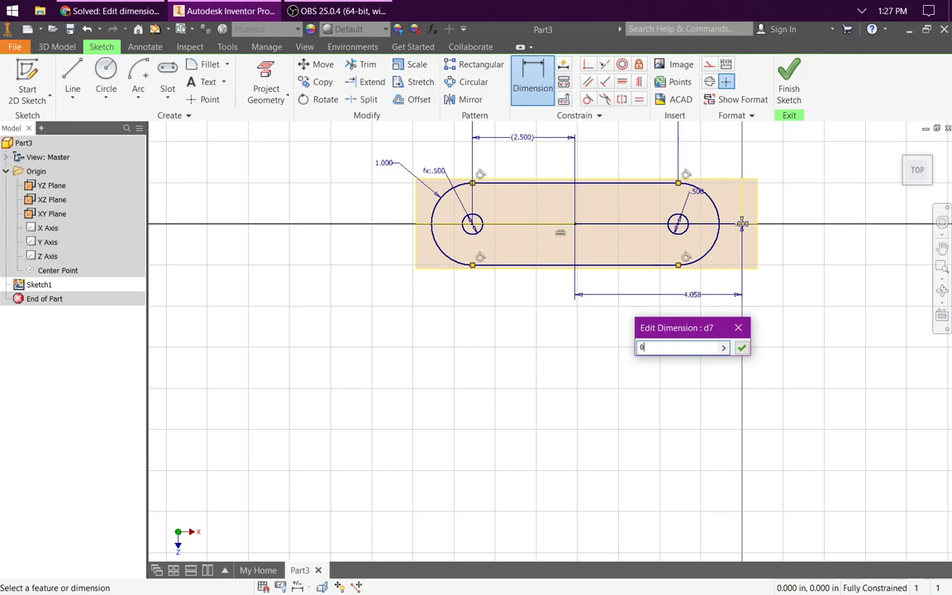
key("Return")
Step: Finish the 2D sketch of the slot with its two circles
scroll(724, 297, "up", 2)
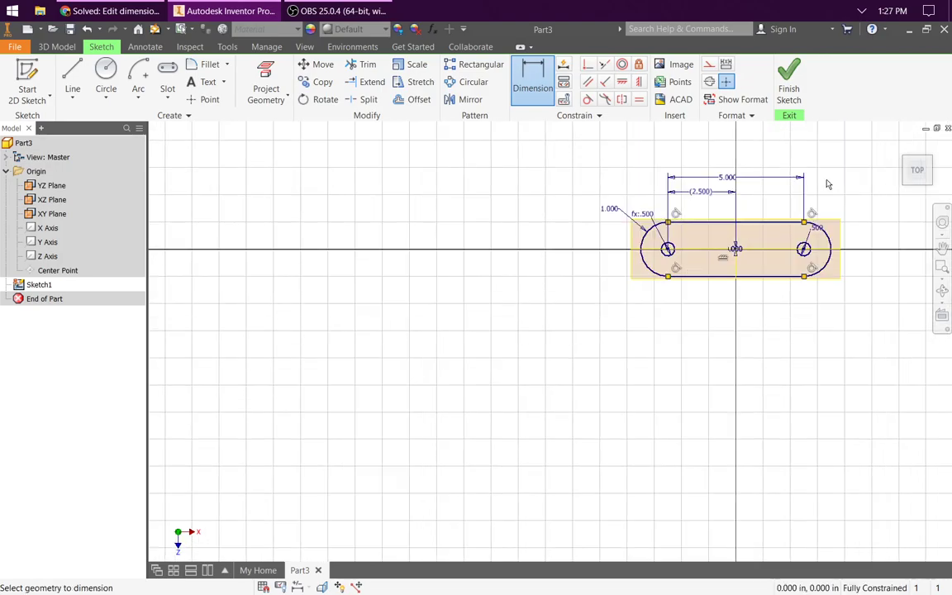
scroll(828, 182, "down", 3)
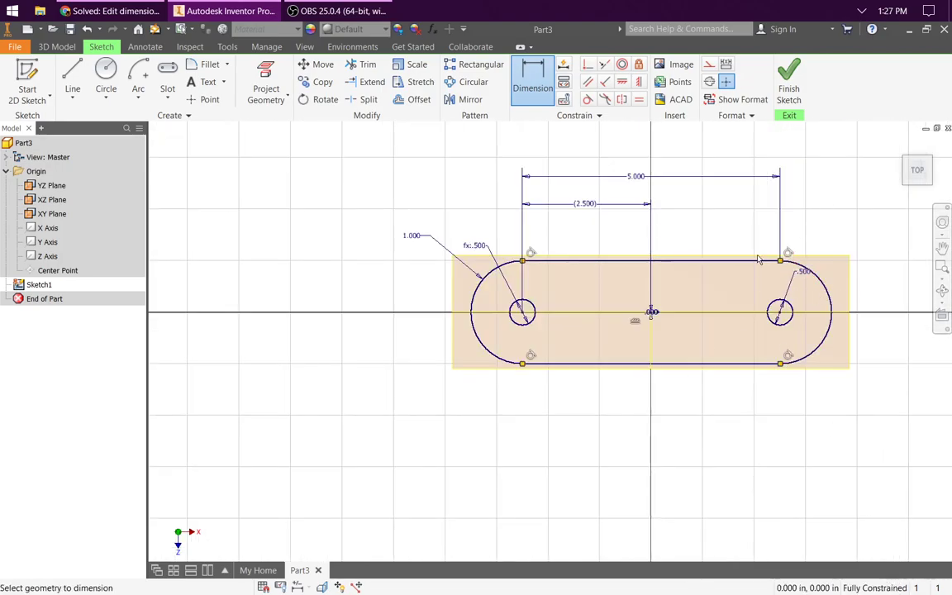
left_click(788, 87)
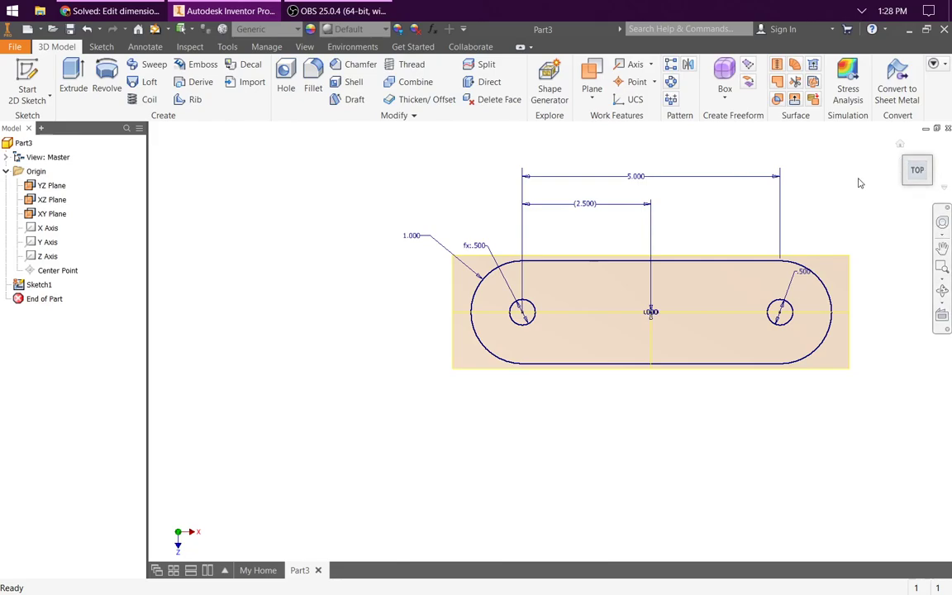
Step: Extrude the slot profile 0.5 in, leaving the two circles open as through holes
key("F6")
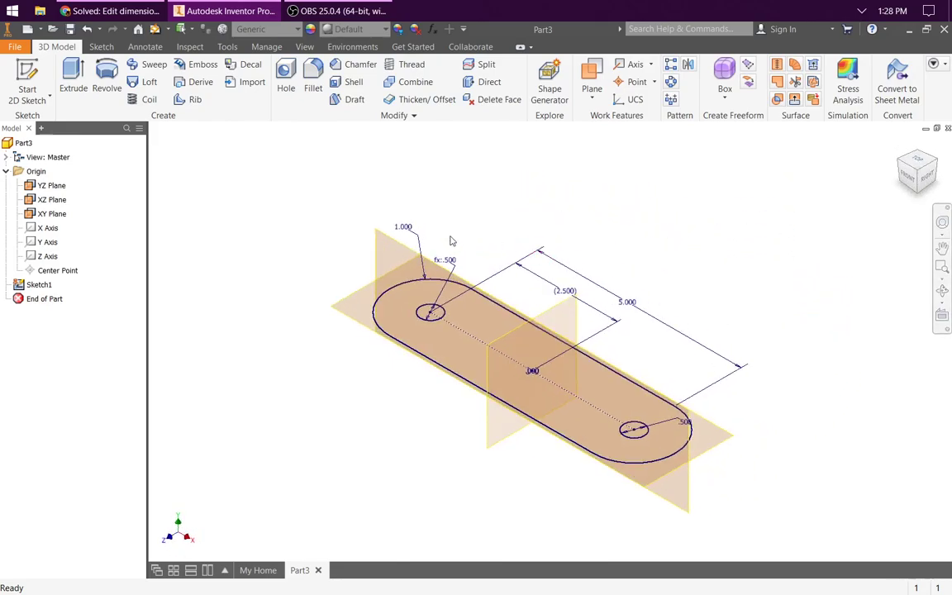
left_click(73, 82)
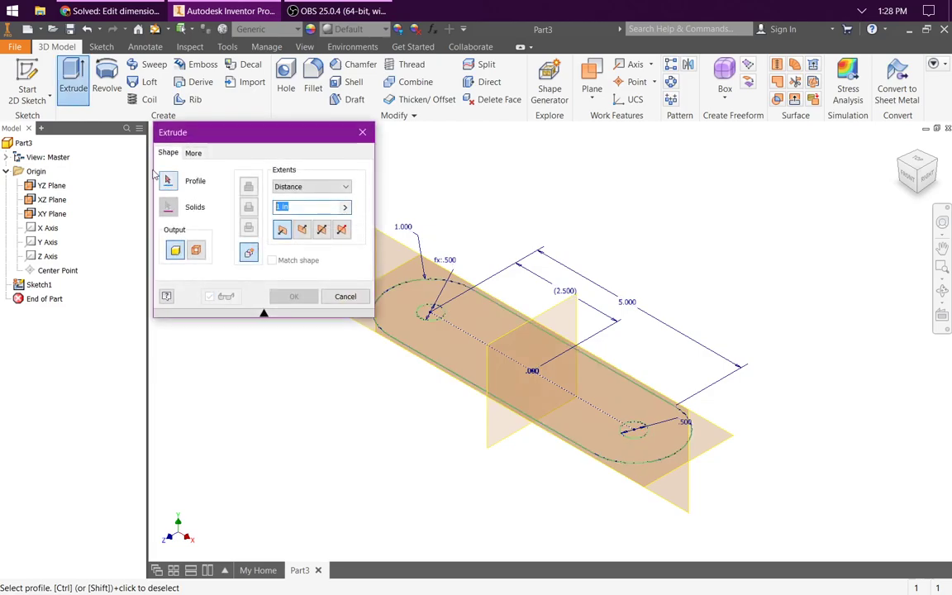
key("BackSpace")
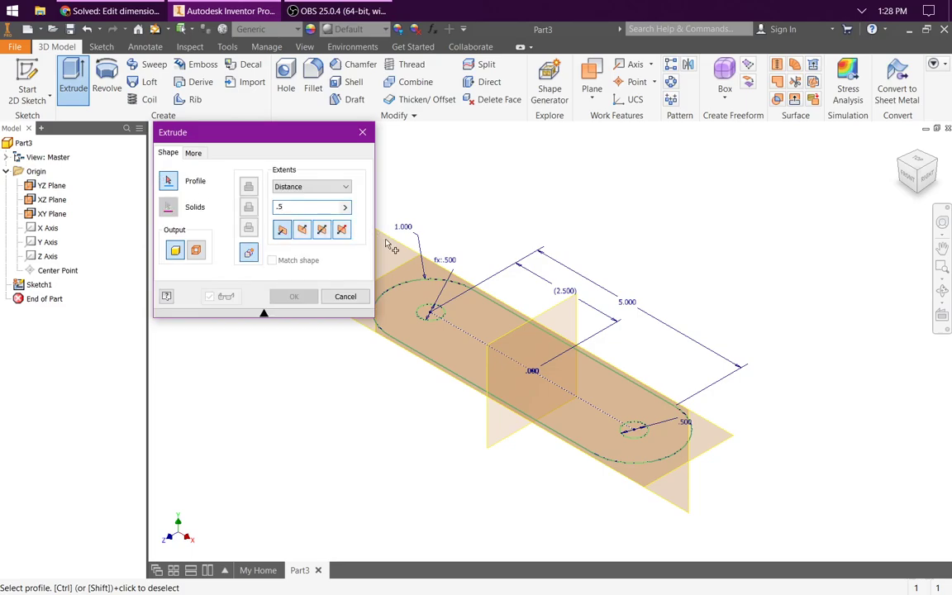
left_click(466, 352)
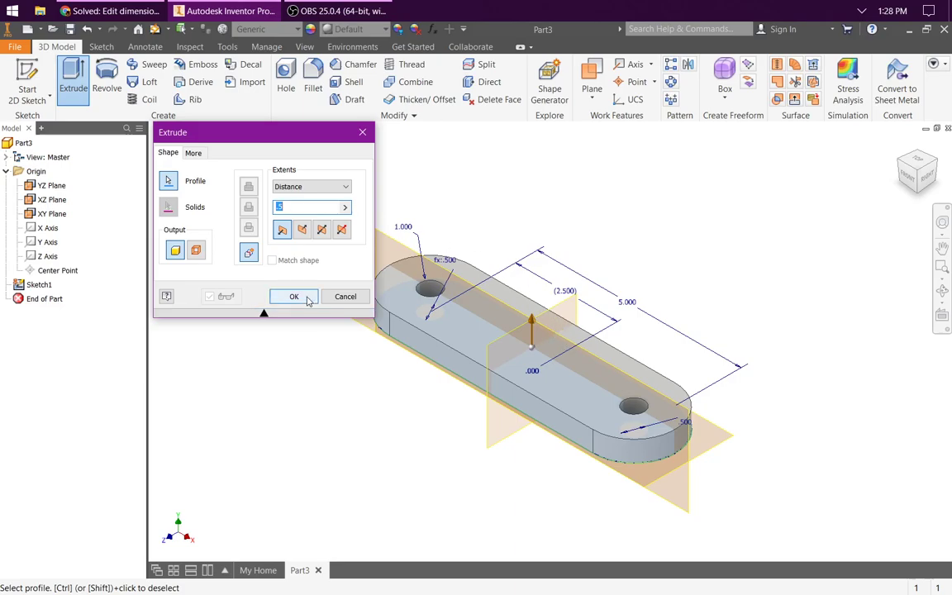
left_click(294, 297)
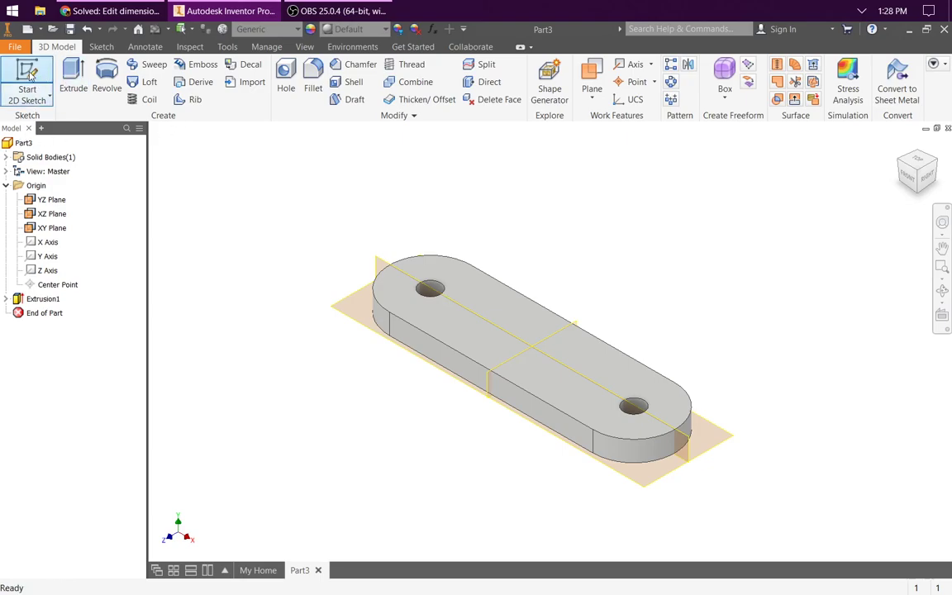
Step: Start a 2D sketch on the XY Plane and switch the model's visual style to Wireframe
left_click(27, 79)
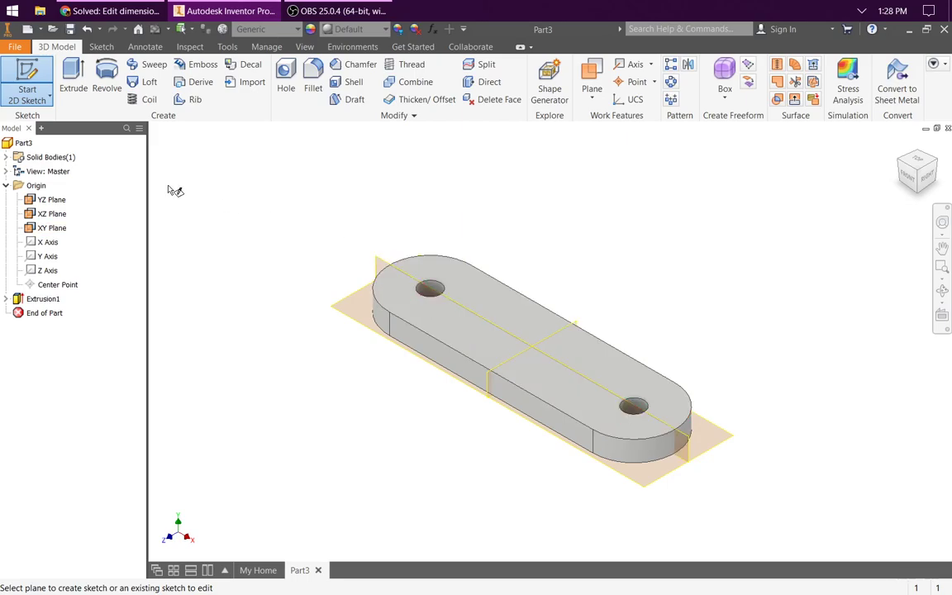
left_click(60, 232)
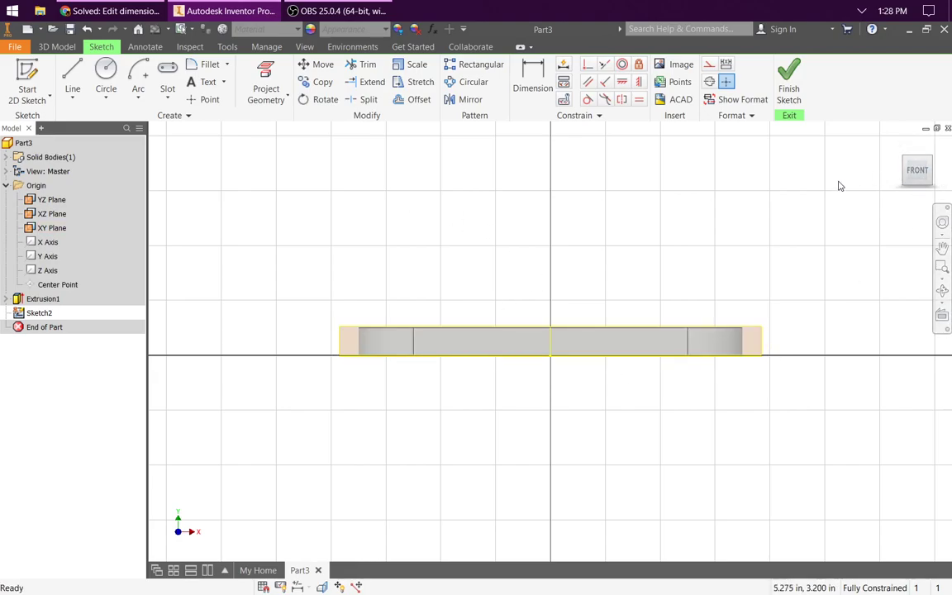
key("F6")
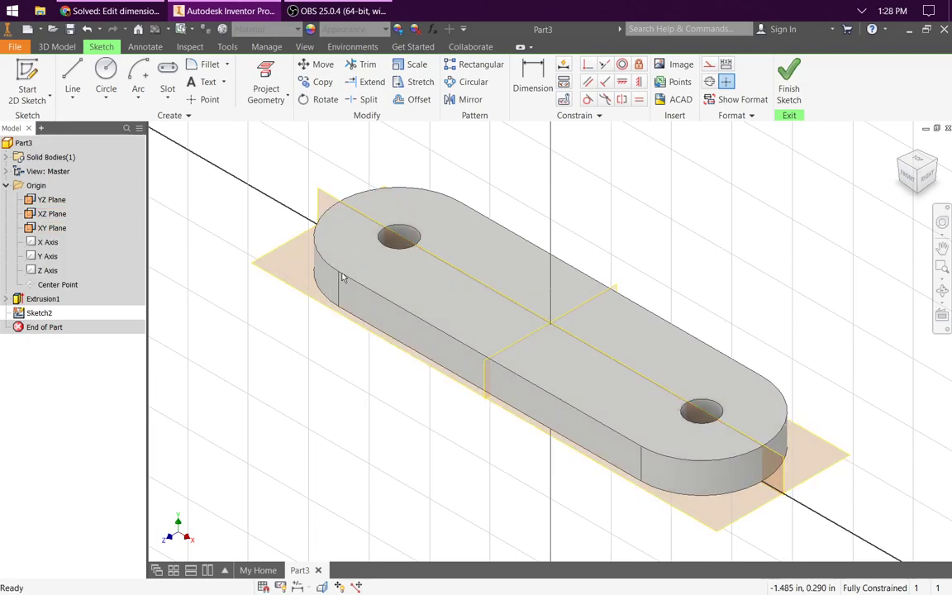
left_click(304, 47)
left_click(149, 92)
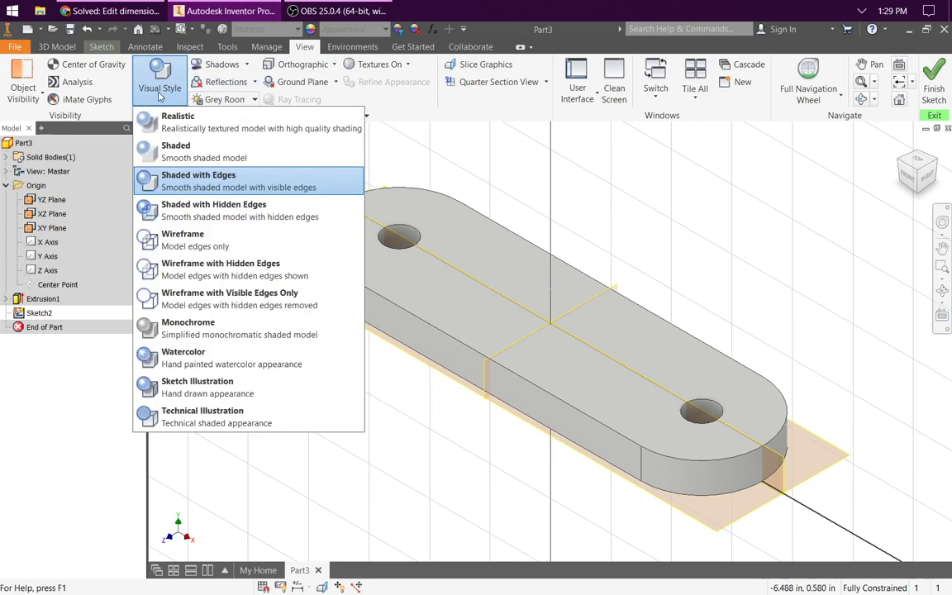
left_click(190, 240)
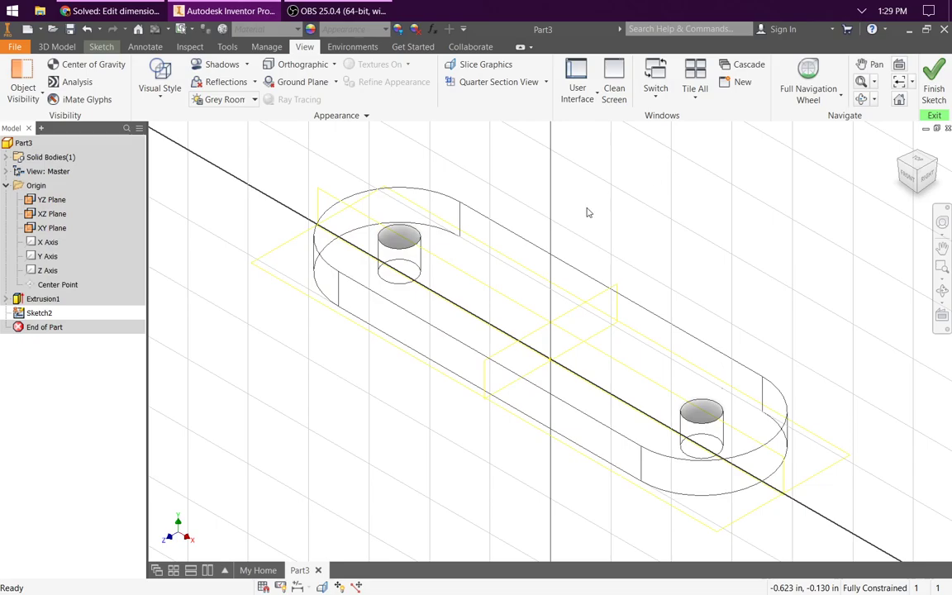
Step: Sketch an upper semicircle with a center point arc centered on the origin, radius about 1.82 in, with both ends on the horizontal axis
left_click(906, 175)
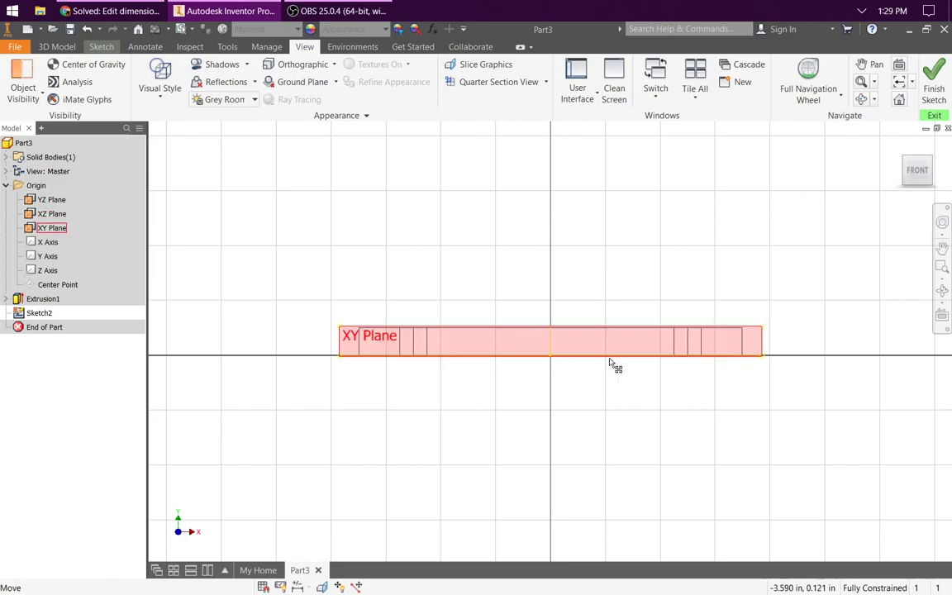
left_click(57, 47)
left_click(102, 47)
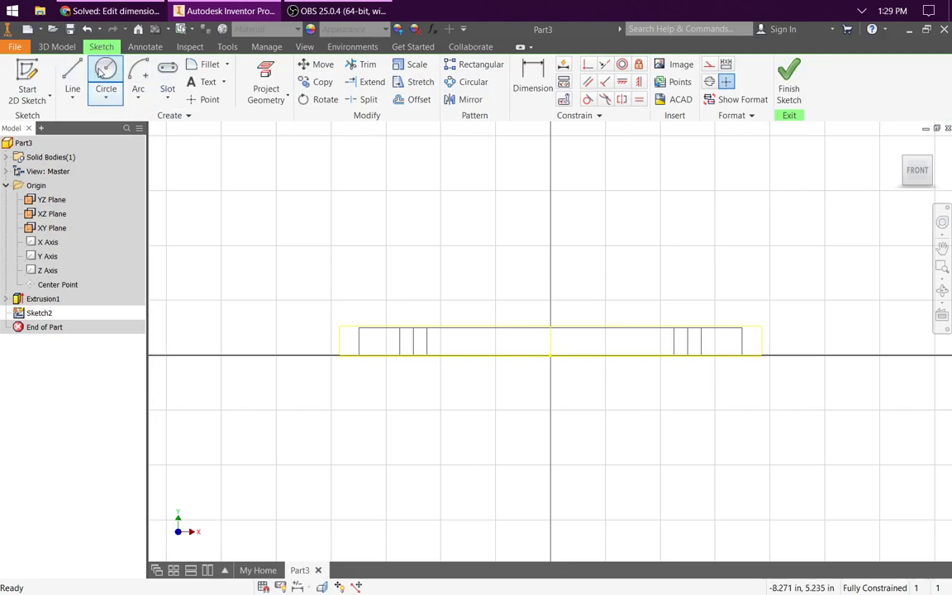
left_click(139, 99)
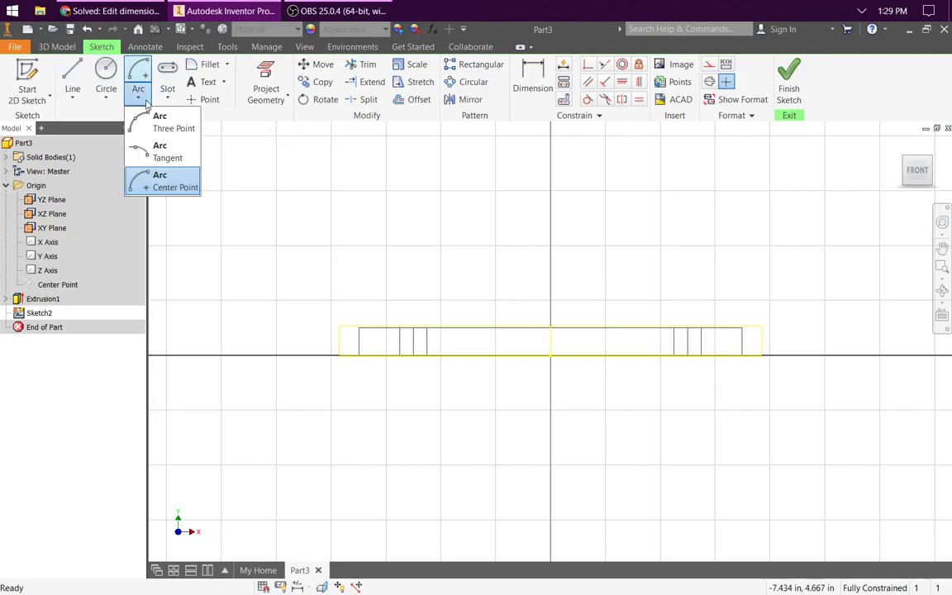
left_click(148, 179)
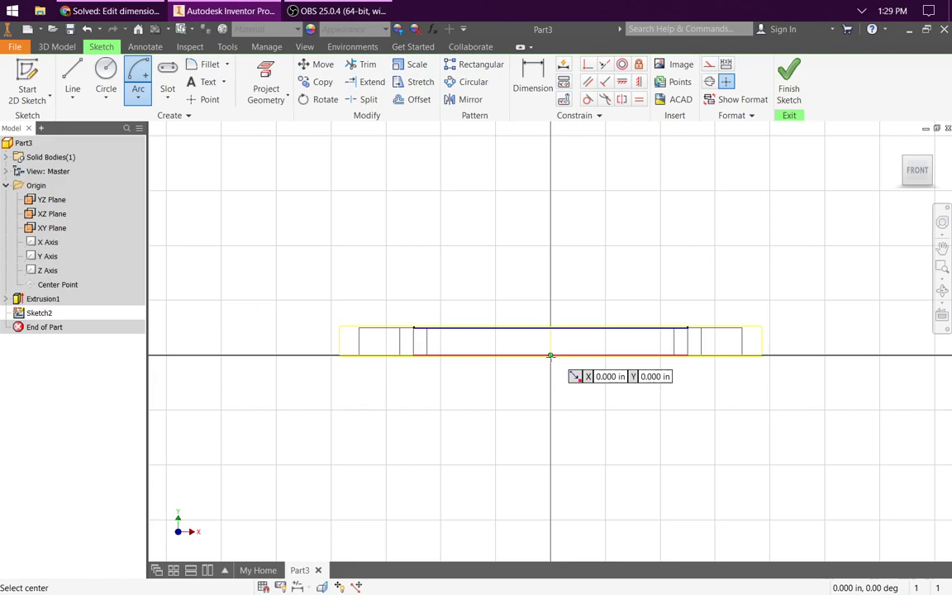
left_click(550, 356)
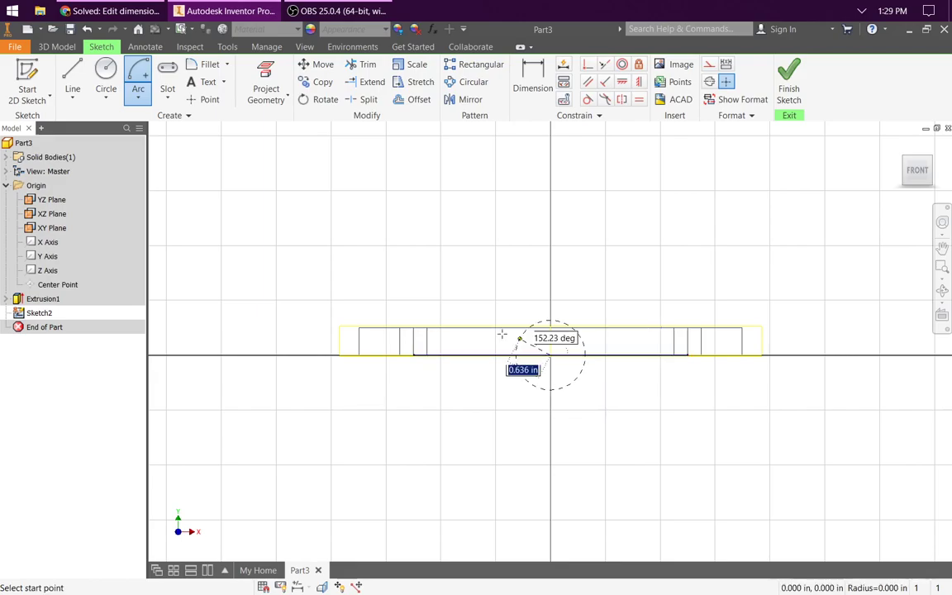
left_click(451, 356)
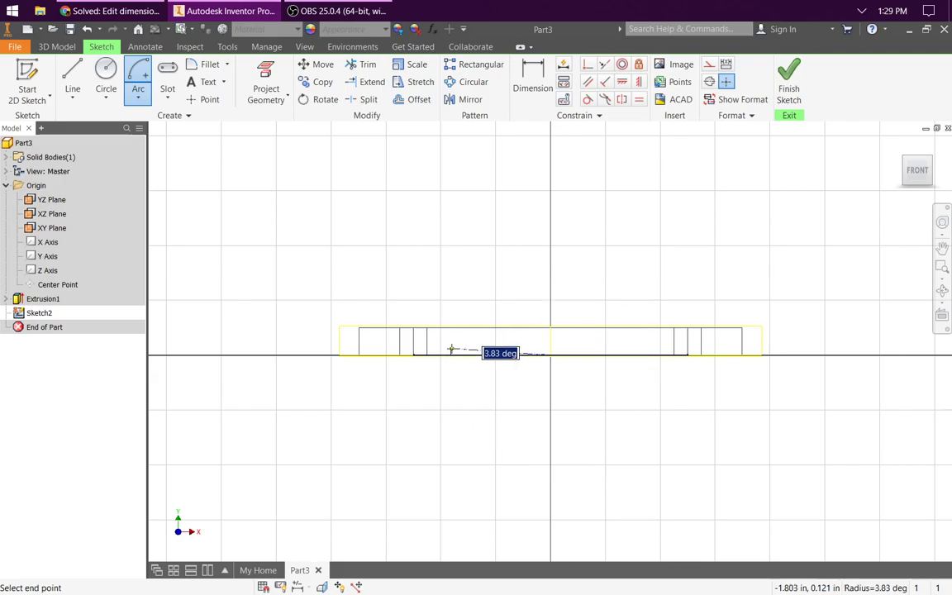
left_click(650, 356)
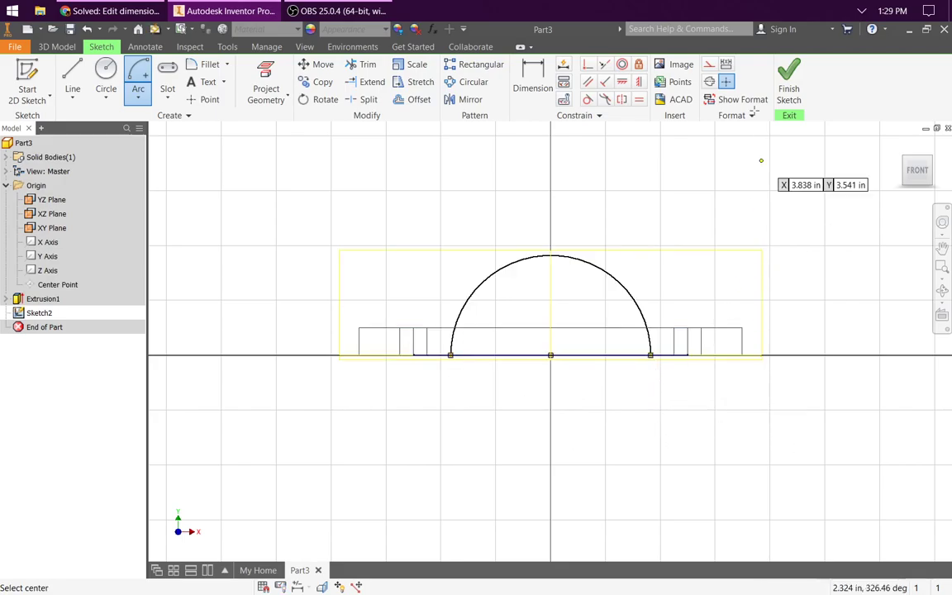
Step: Close the semicircle with a horizontal line between the arc's two endpoints
left_click(72, 73)
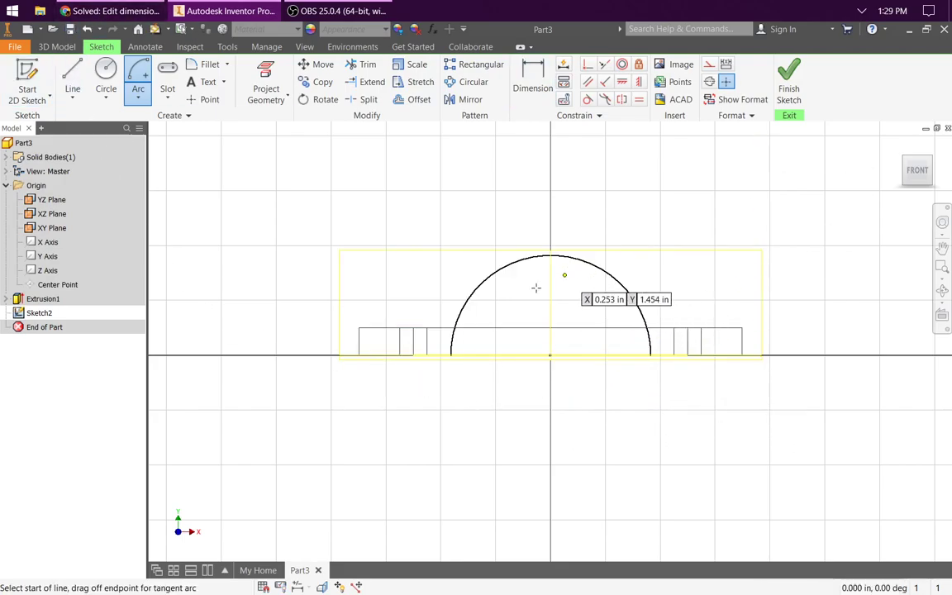
left_click(451, 356)
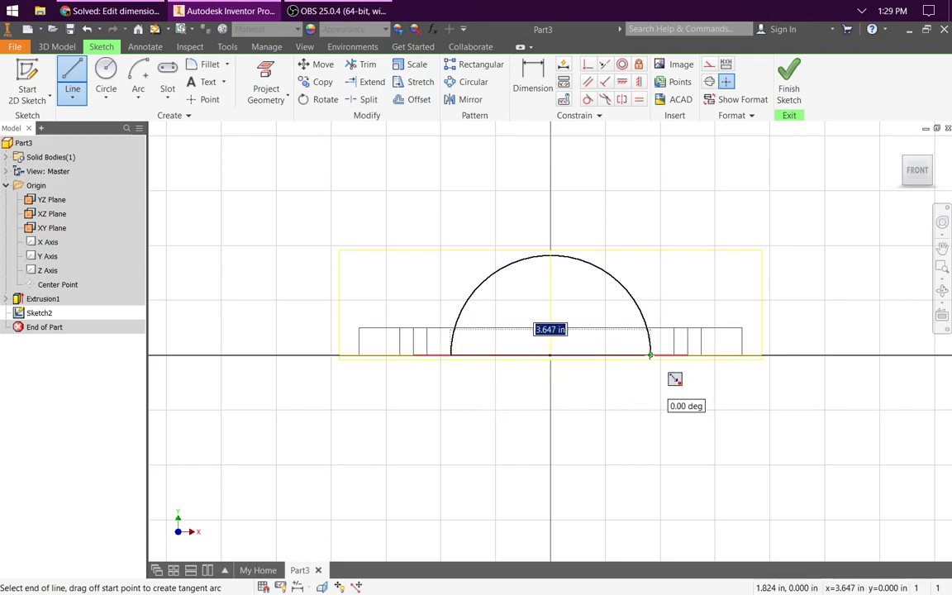
left_click(652, 356)
key("Escape")
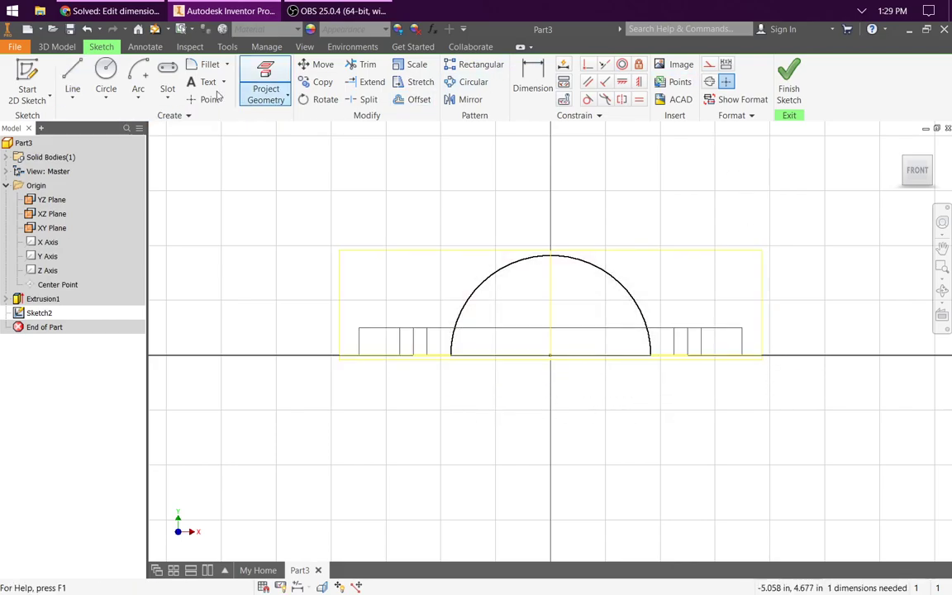
Step: Dimension the arc's radius, set it to 1.75 in, and finish the sketch
left_click(533, 82)
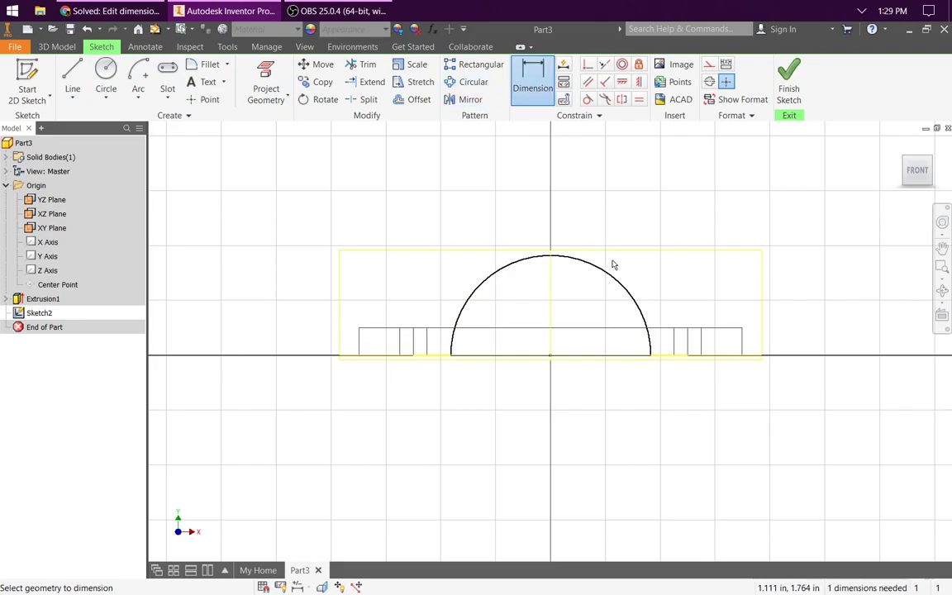
left_click(613, 278)
left_click(647, 224)
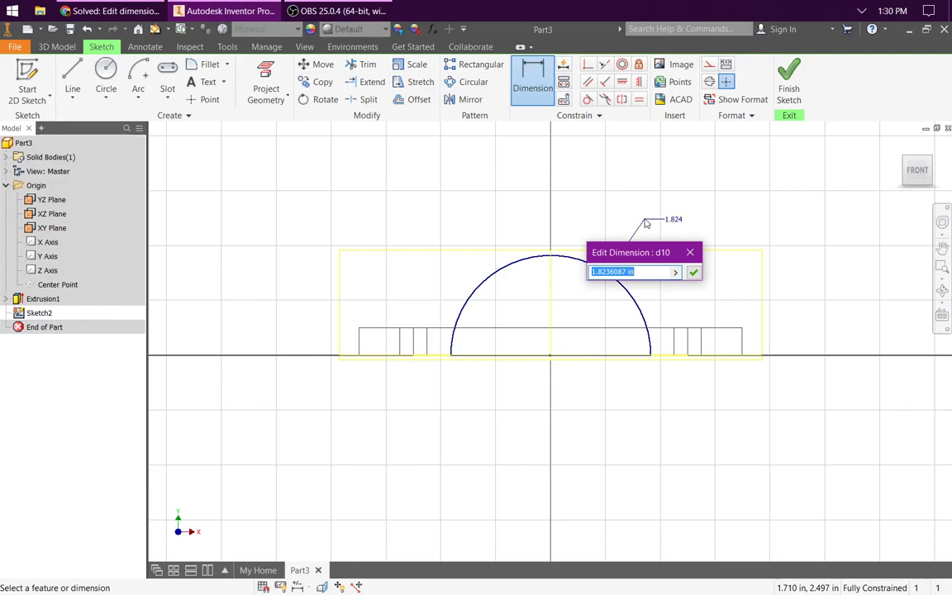
type("1.75")
key("Return")
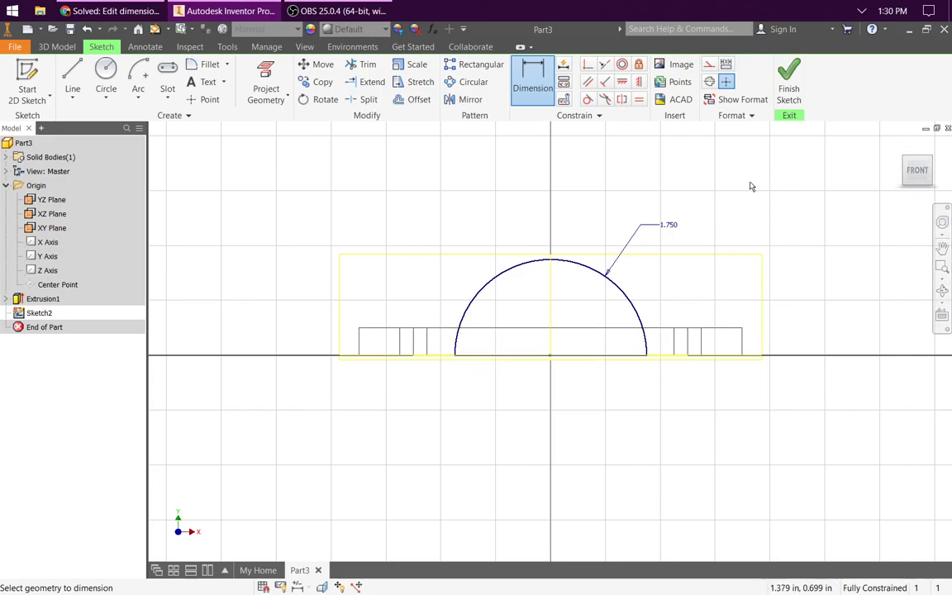
left_click(788, 81)
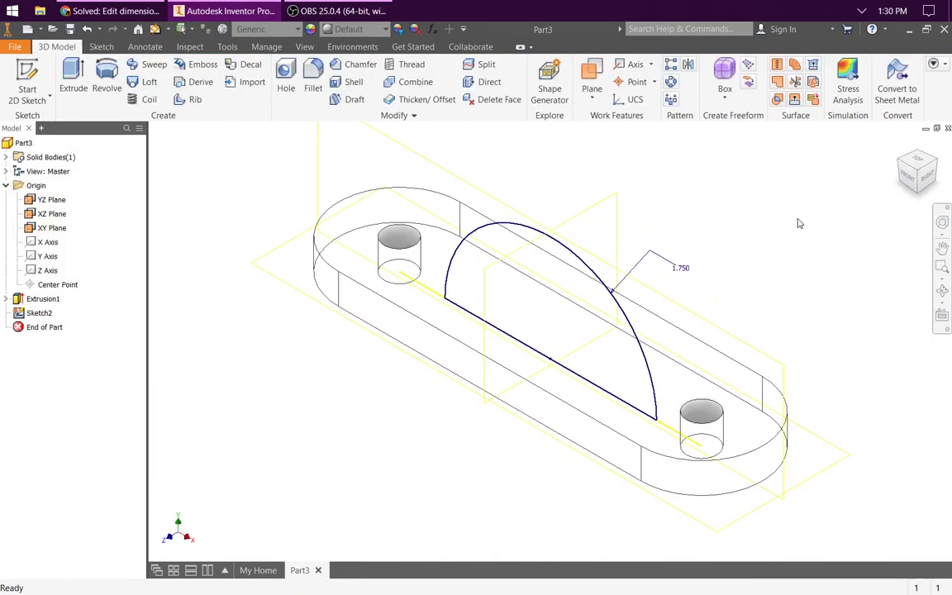
Step: Extrude the semicircle profile symmetrically to both sides of the XY Plane, joined to the slot-shaped base
scroll(661, 354, "up", 3)
scroll(626, 380, "down", 3)
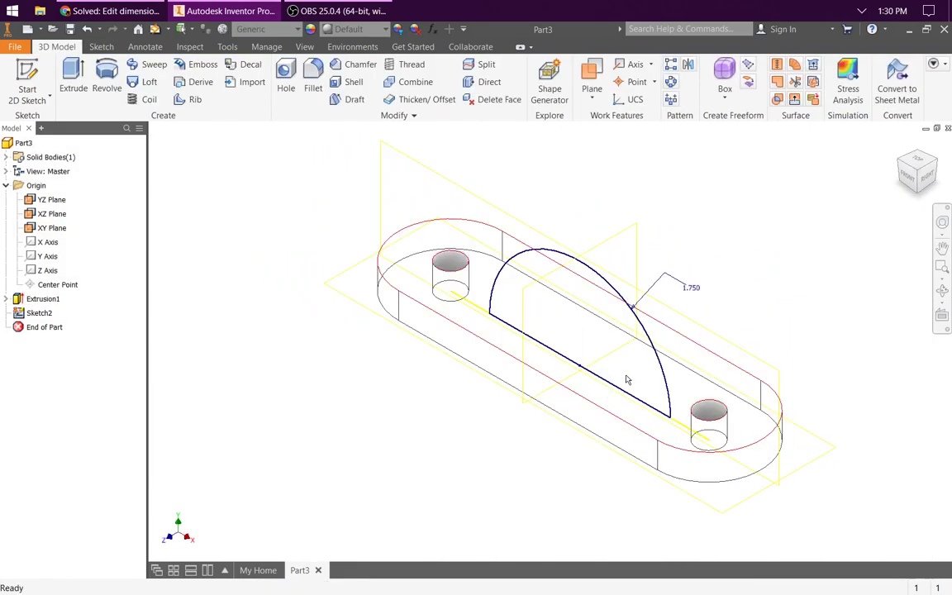
left_click(73, 79)
type(".5")
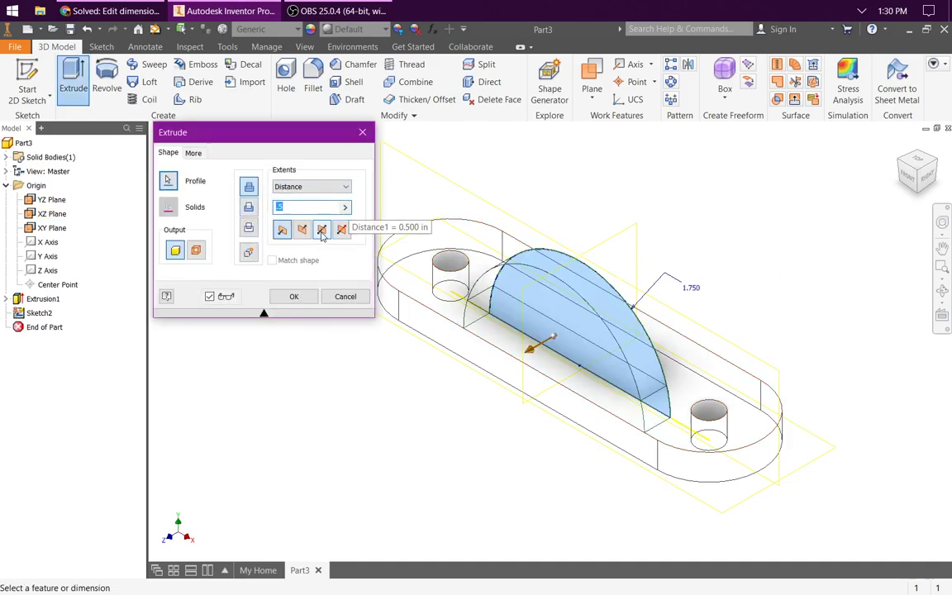
left_click(322, 231)
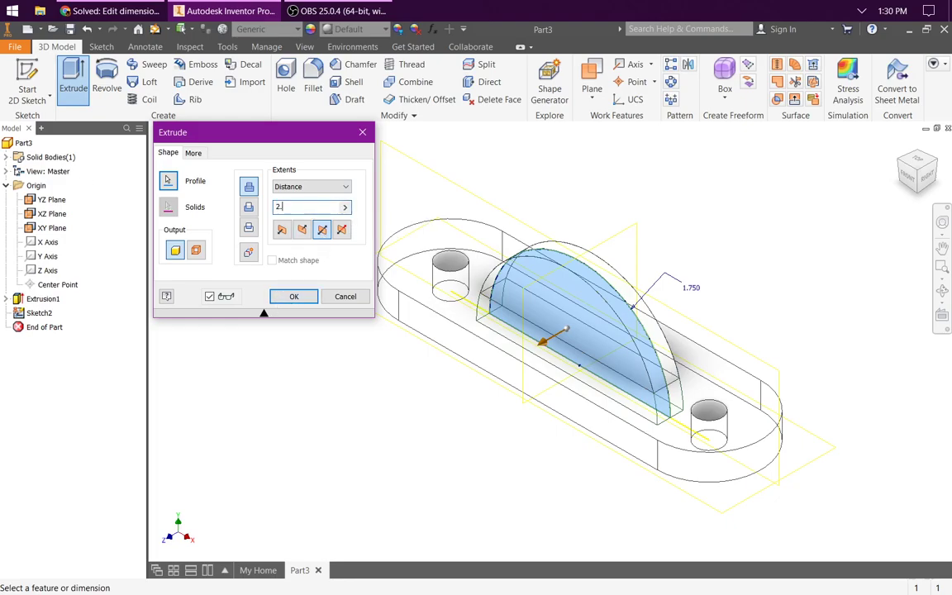
key("Return")
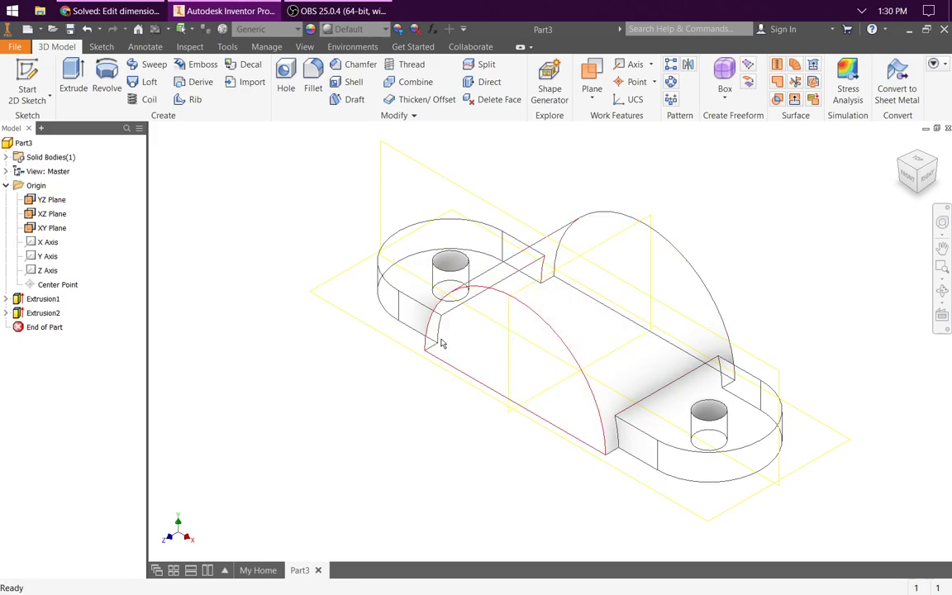
Step: Turn off the visibility of the XY, XZ and YZ origin planes
left_click(47, 228)
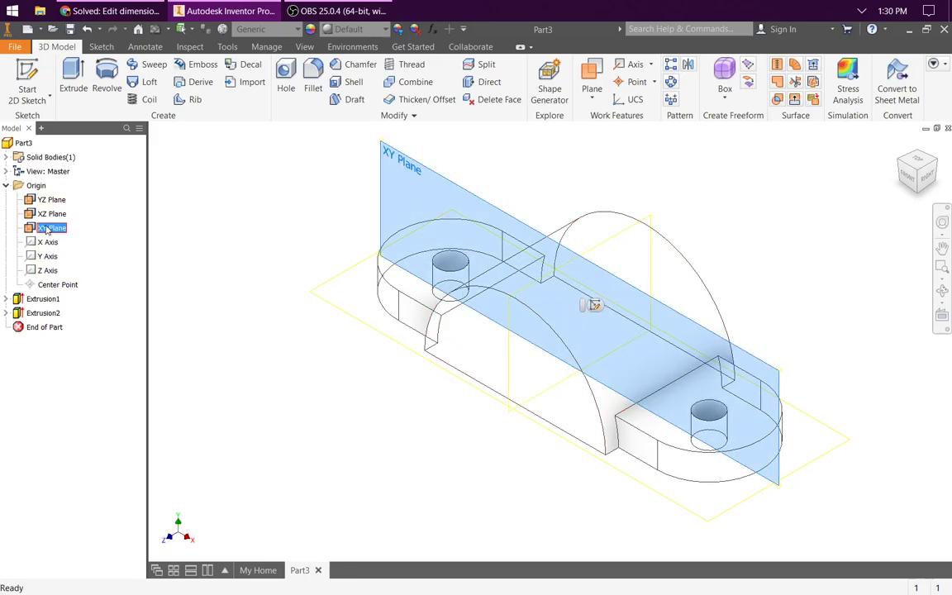
right_click(47, 228)
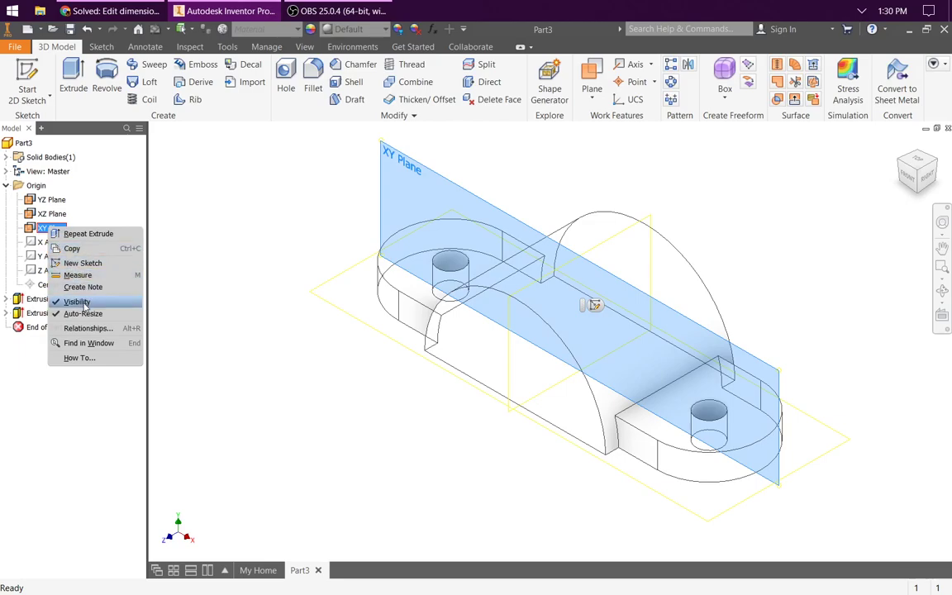
left_click(79, 279)
right_click(36, 214)
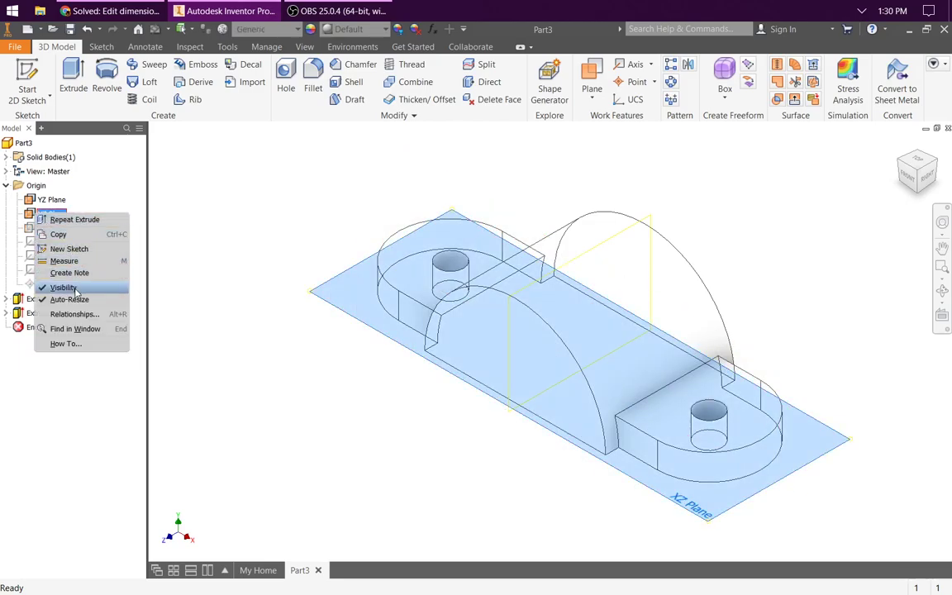
left_click(74, 266)
right_click(48, 201)
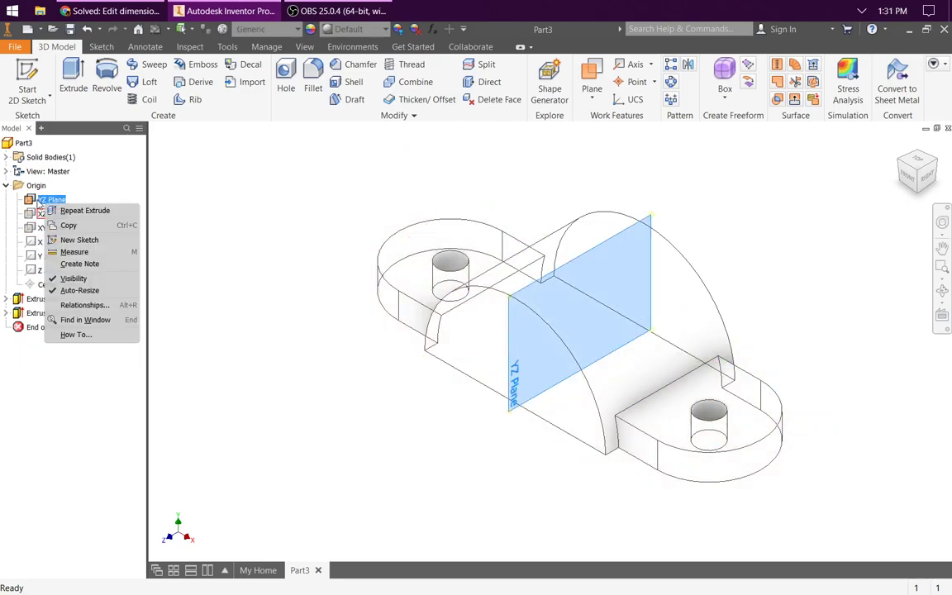
left_click(38, 201)
right_click(47, 201)
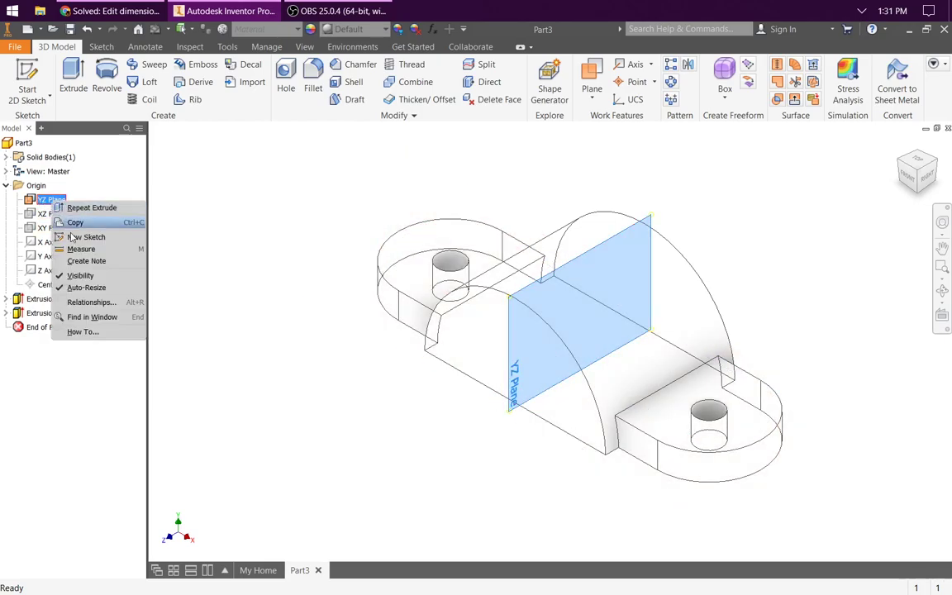
left_click(82, 276)
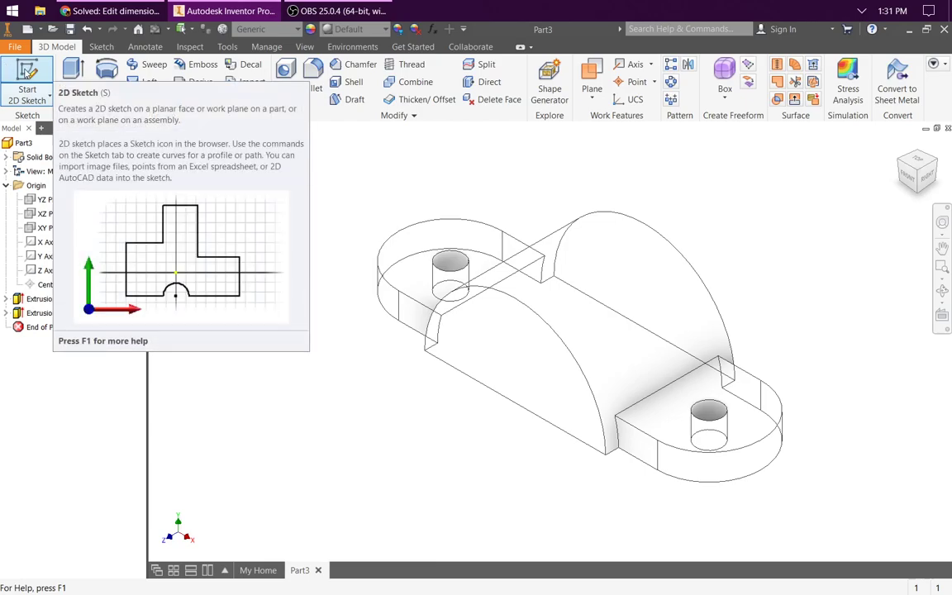
Step: Start a new sketch on the front semicircular face of the half-cylinder body, viewed square-on
left_click(28, 72)
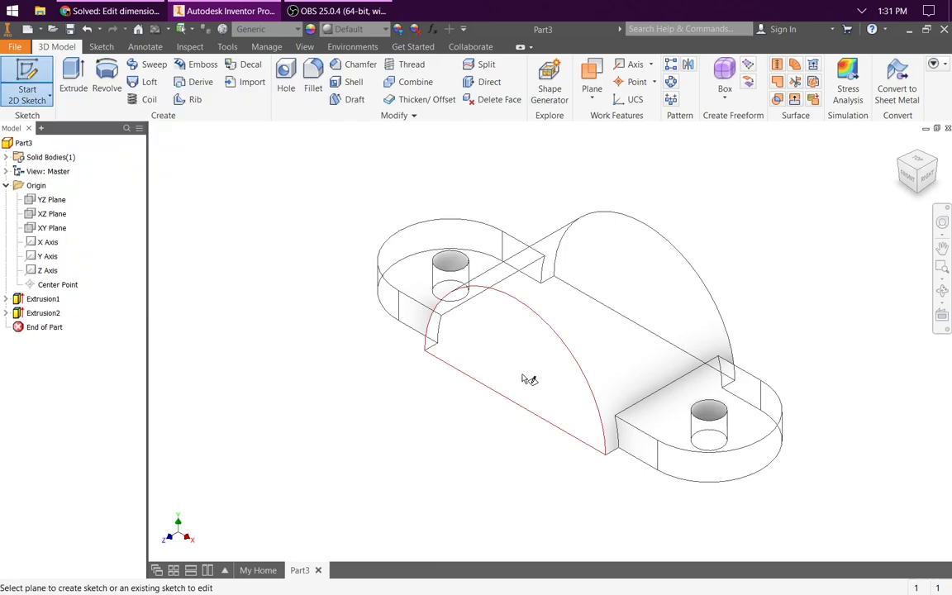
key("Escape")
left_click(505, 349)
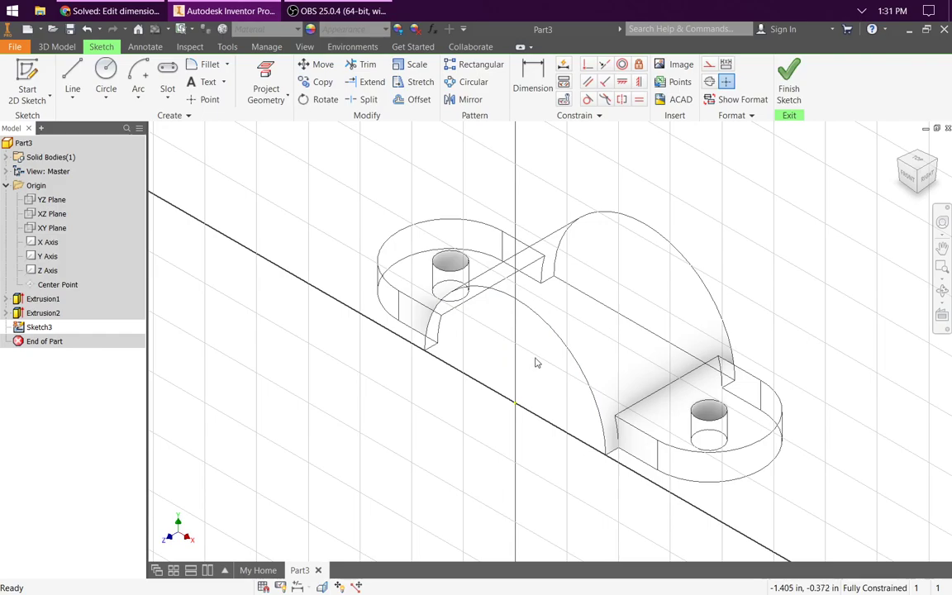
left_click(905, 184)
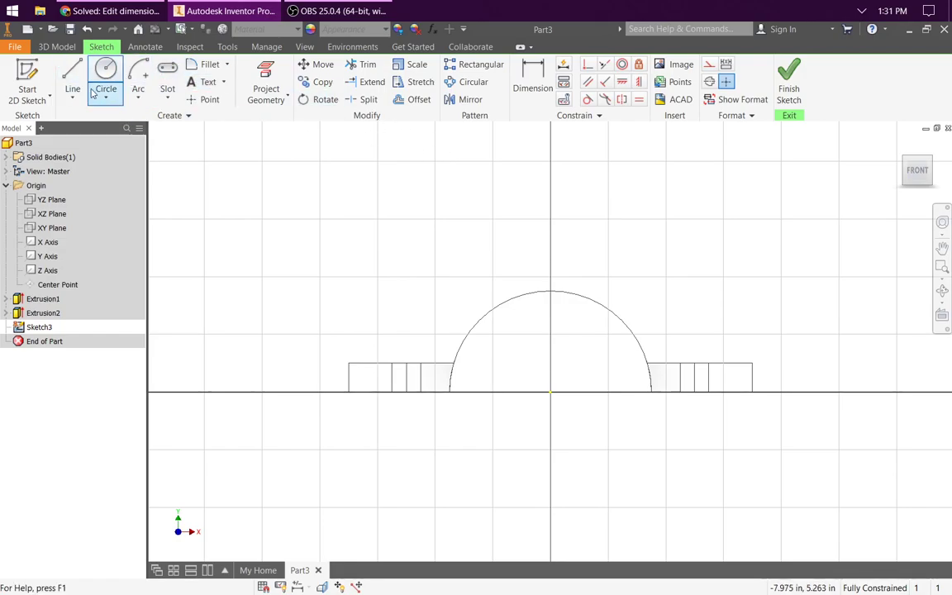
Step: Draw a two-point rectangle 2 in wide and 1 in high, standing on the bottom edge of the semicircular face
left_click(168, 99)
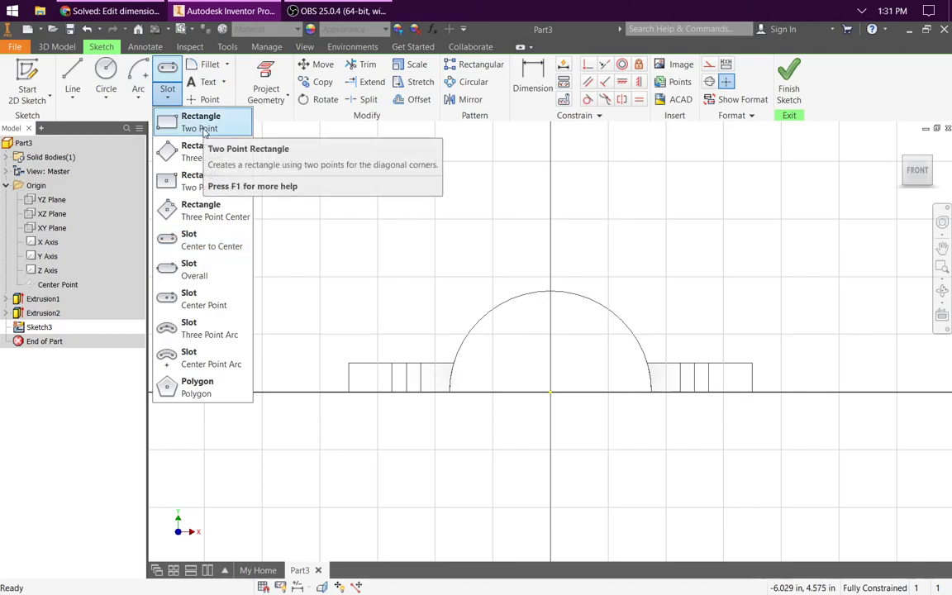
left_click(203, 126)
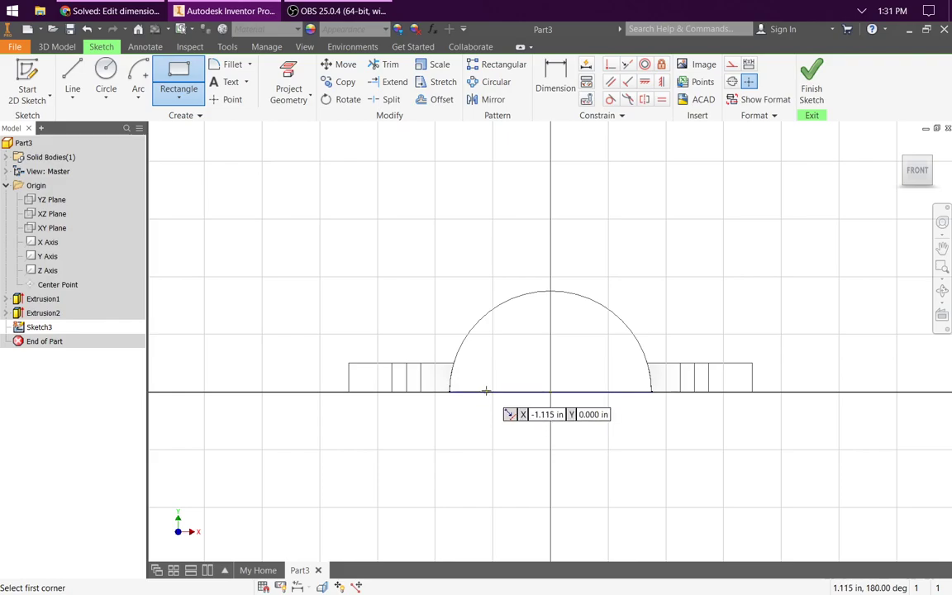
left_click(486, 391)
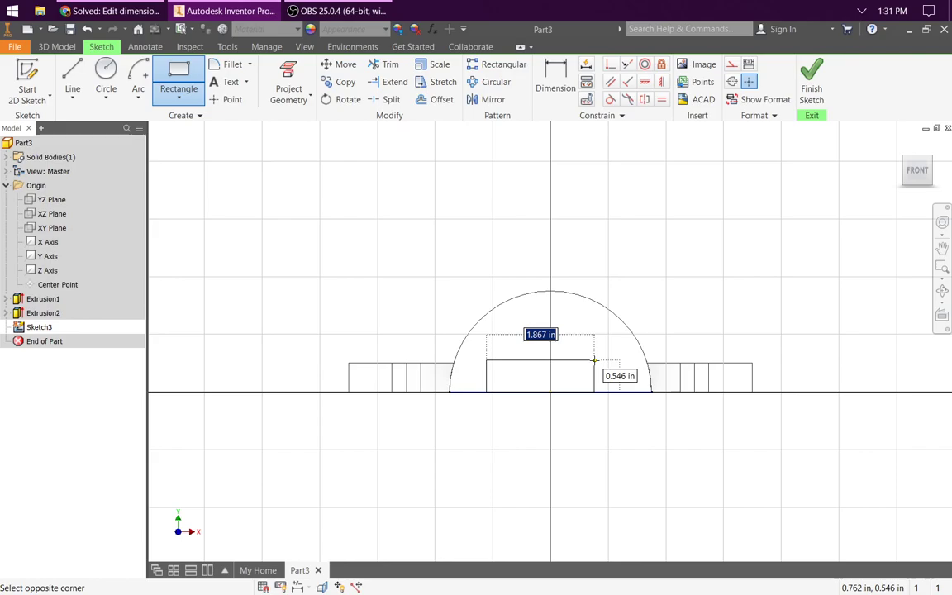
type("2")
key("Tab")
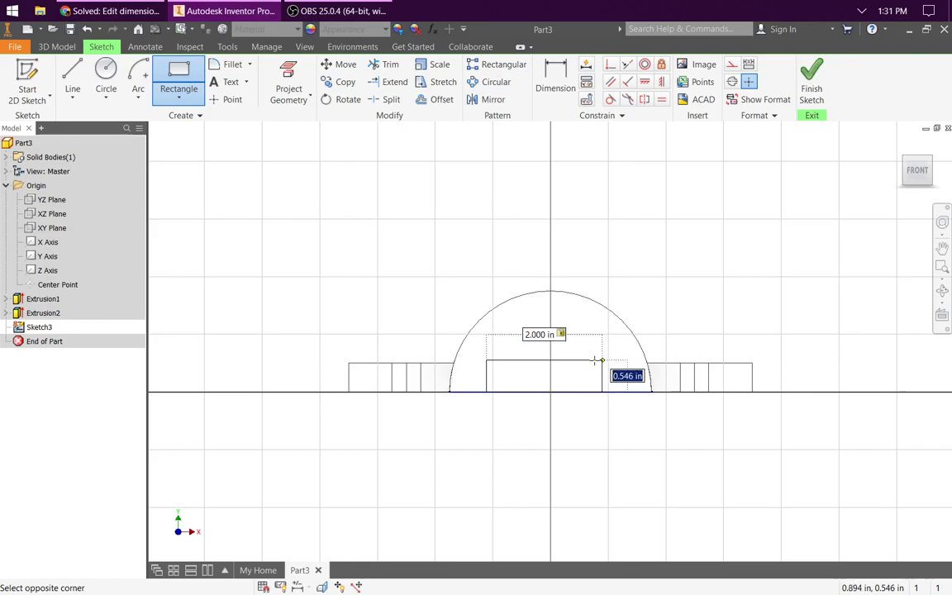
type("1")
key("Return")
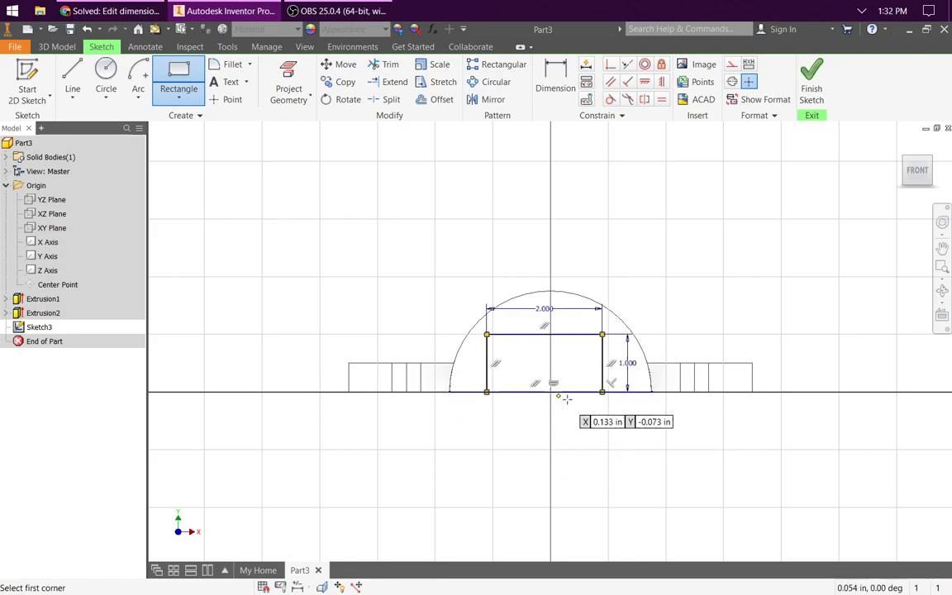
key("Escape")
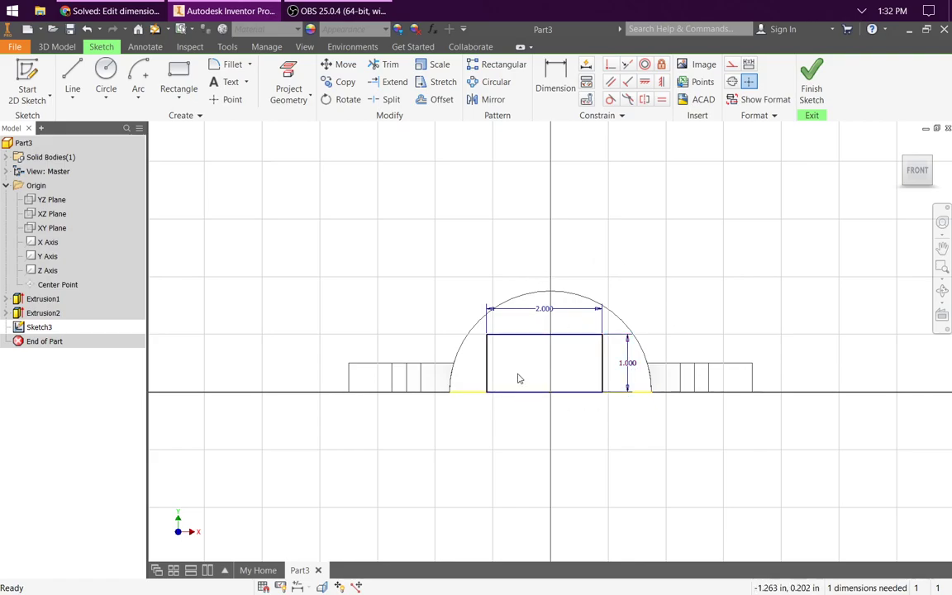
Step: Dimension the rectangle's left side from the origin Center Point as half the rectangle's width (=0.5*d13), and finish the sketch
mouse_move(489, 379)
left_mouse_down()
mouse_move(512, 384)
mouse_move(485, 384)
left_mouse_up()
left_click(551, 465)
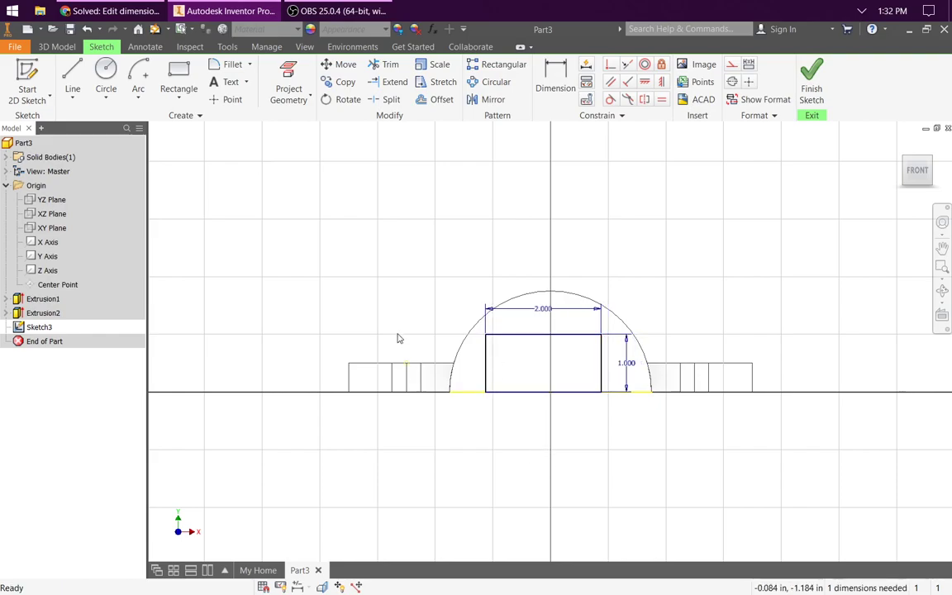
left_click(555, 85)
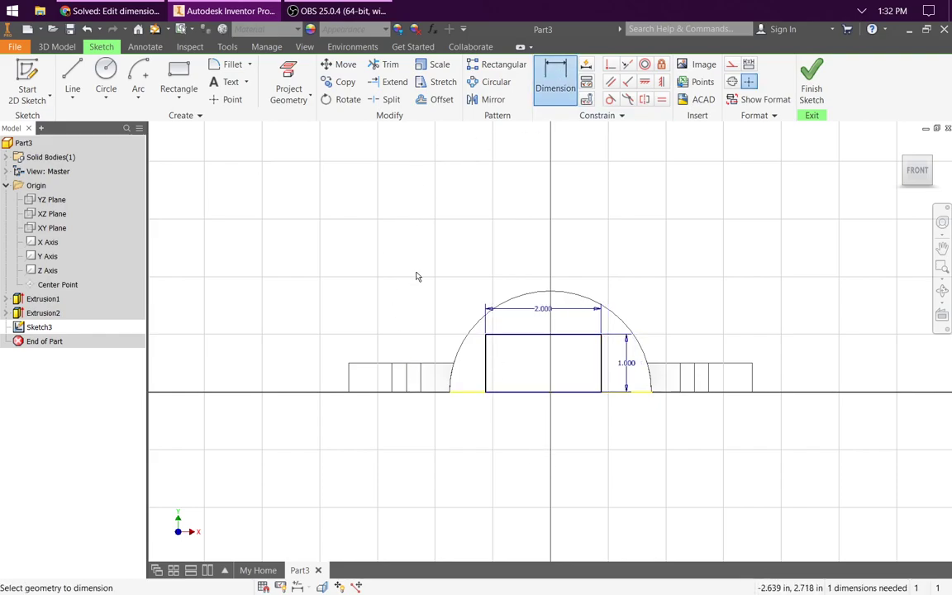
left_click(486, 366)
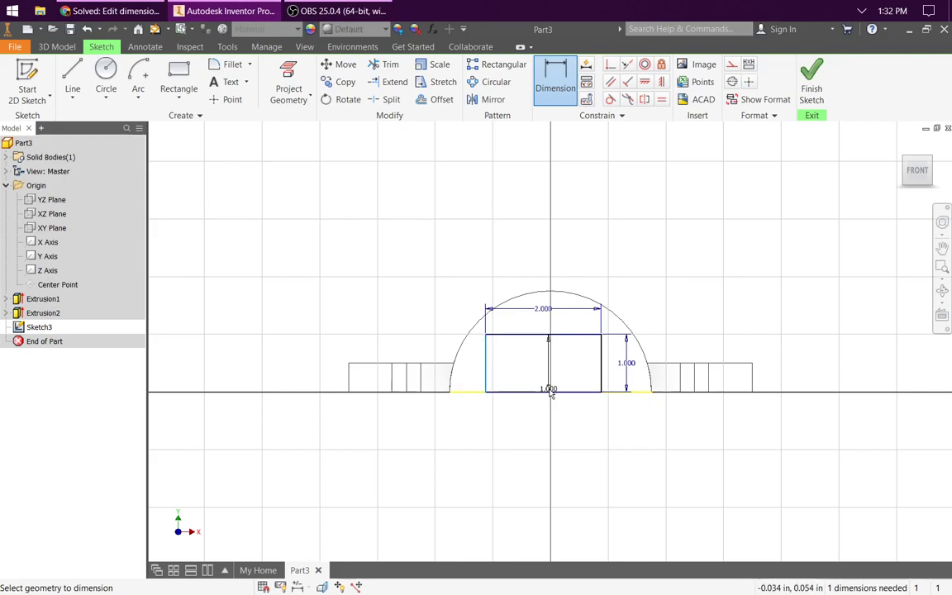
left_click(58, 284)
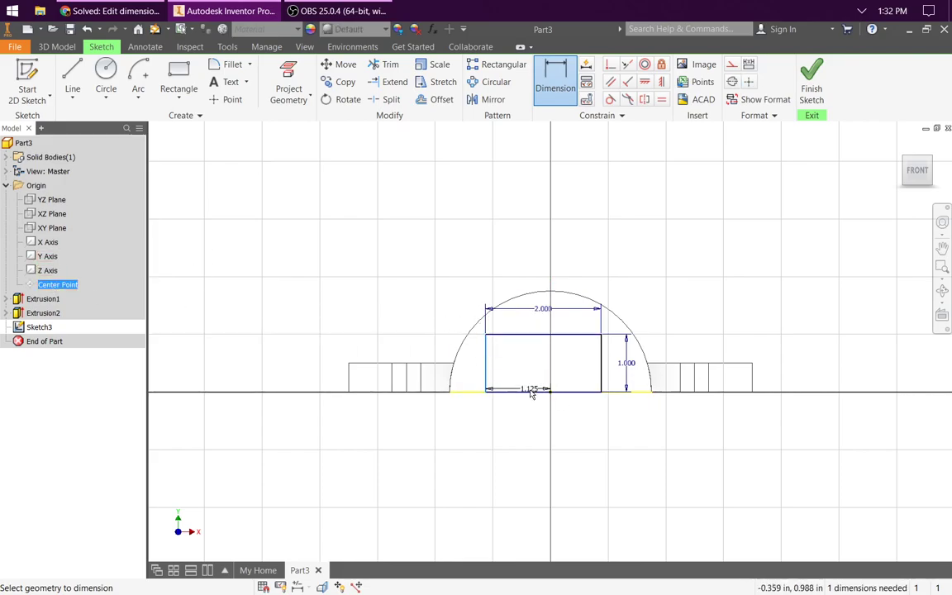
left_click(531, 421)
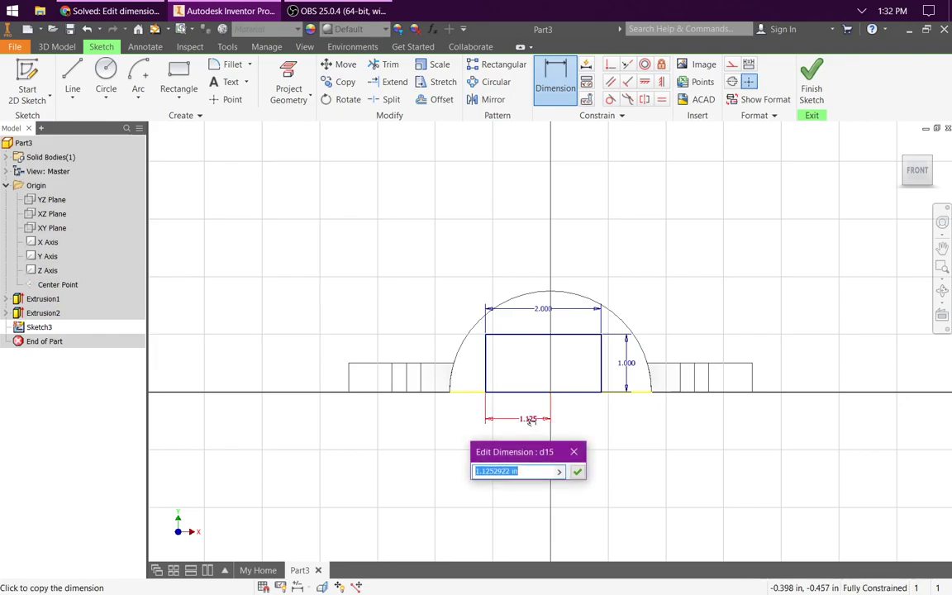
type("=0.5")
type("*")
left_click(541, 309)
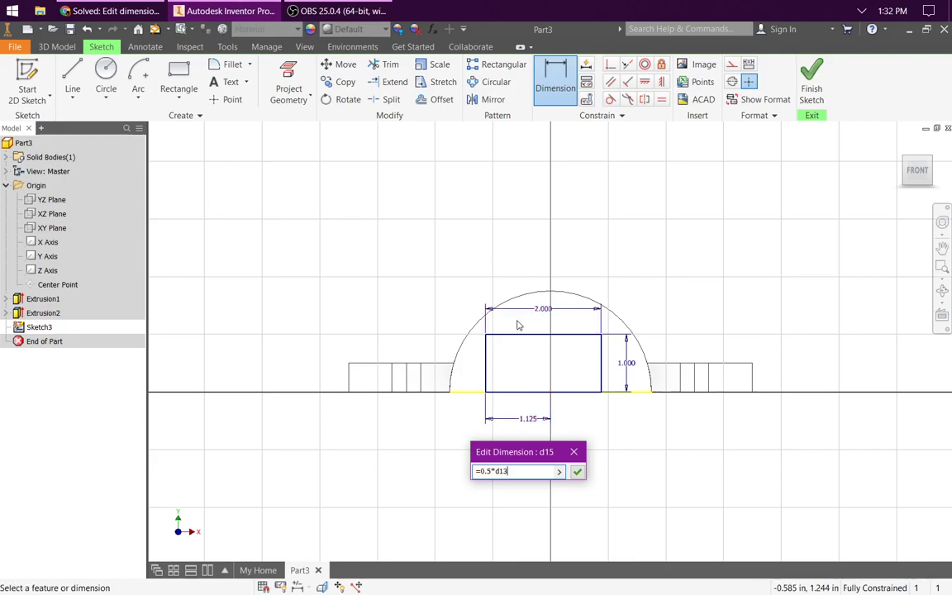
key("Return")
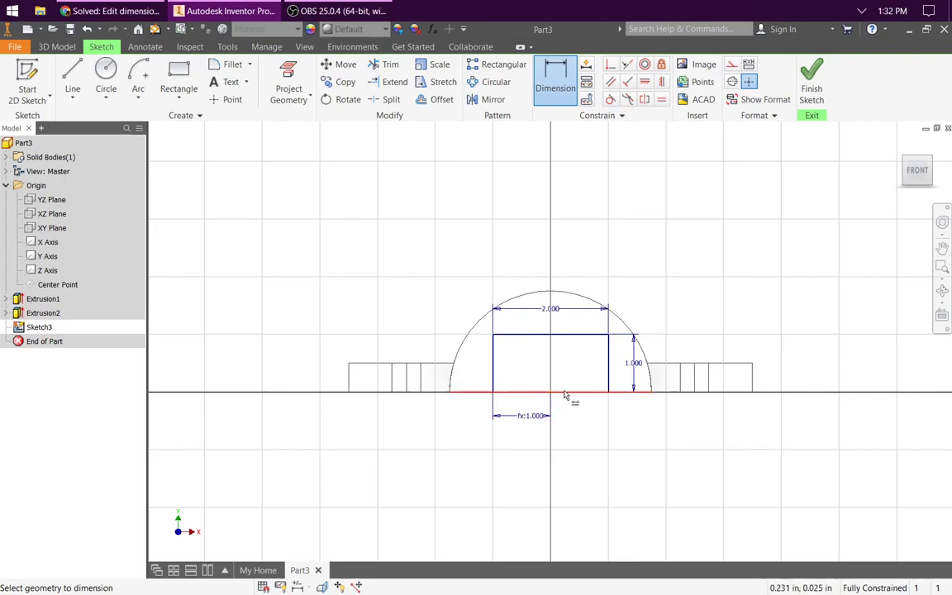
left_click(537, 393)
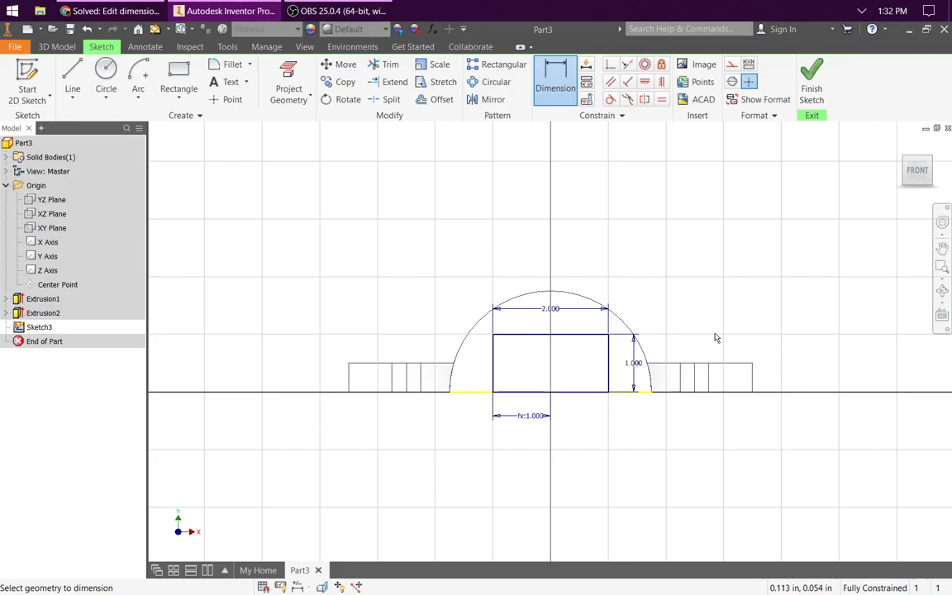
left_click(812, 81)
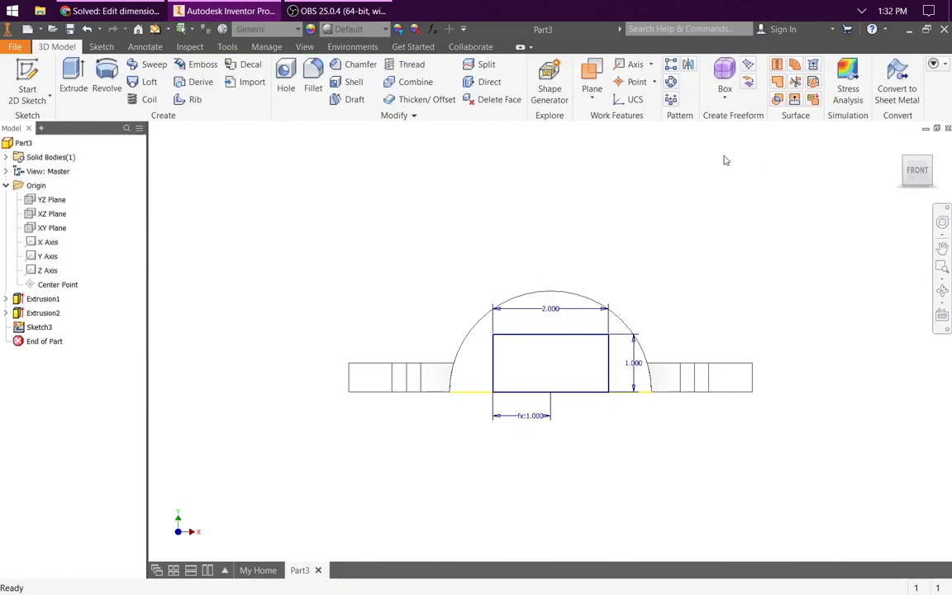
Step: Extrude the rectangle as a cut with extents set to All through the half-cylinder body
key("F6")
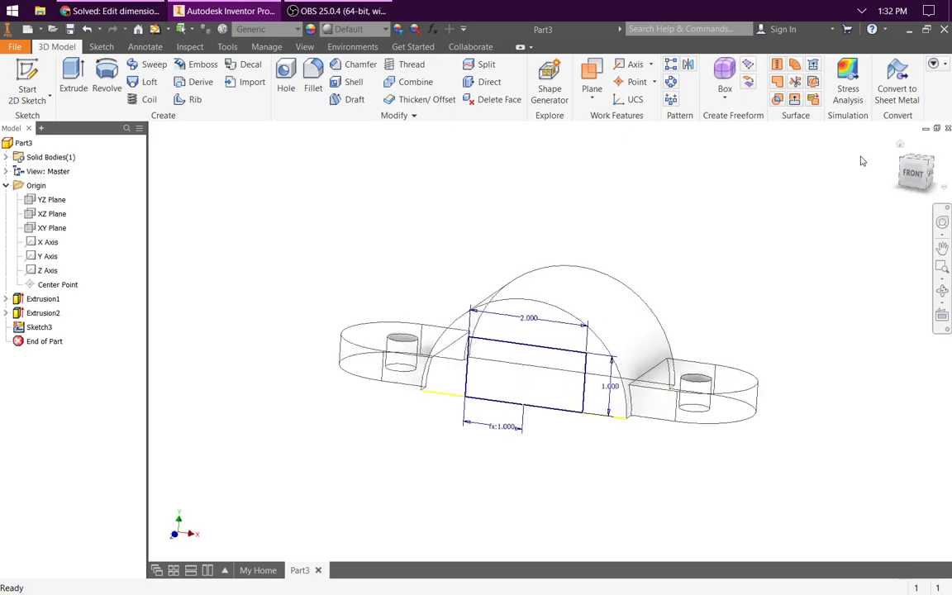
left_click(83, 76)
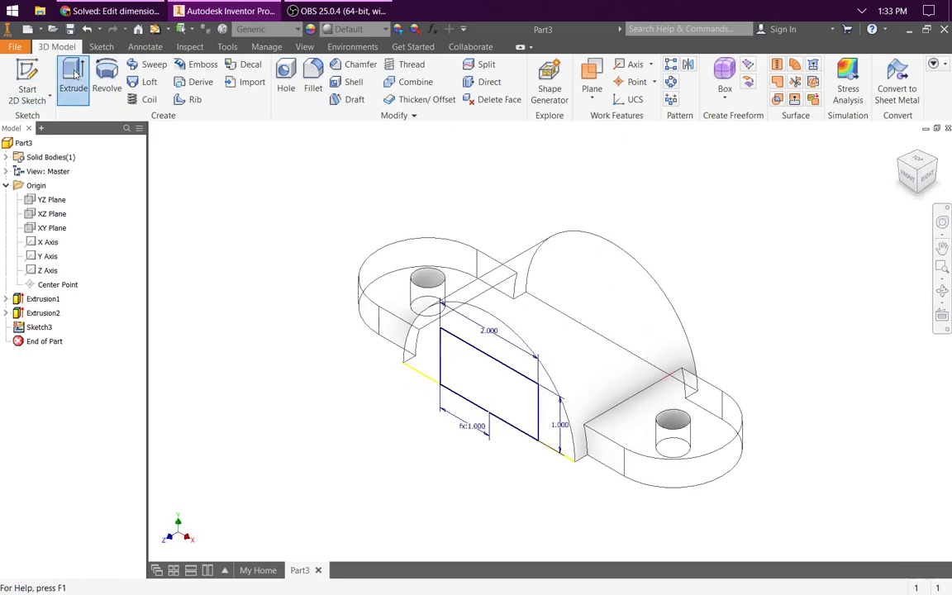
left_click(250, 208)
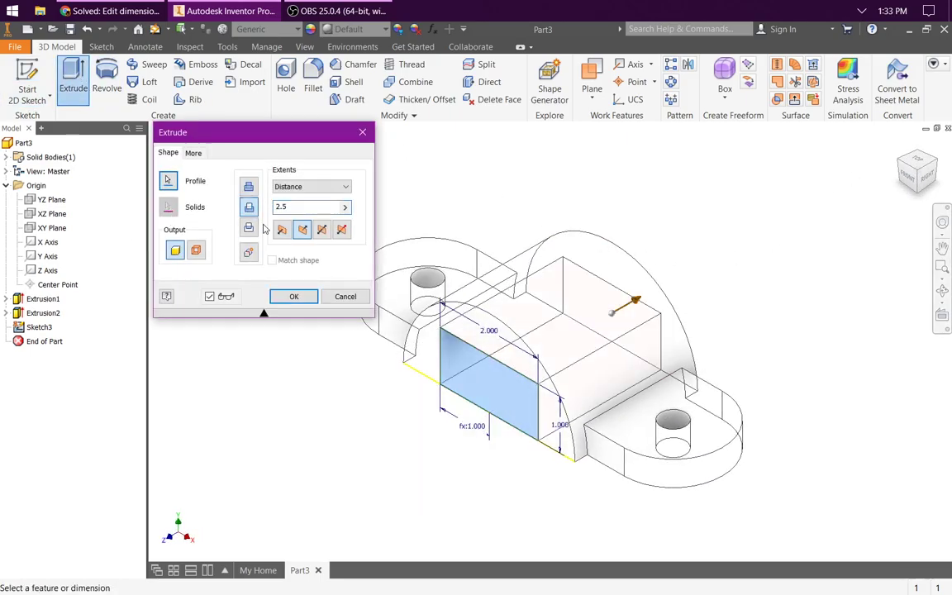
left_click(341, 187)
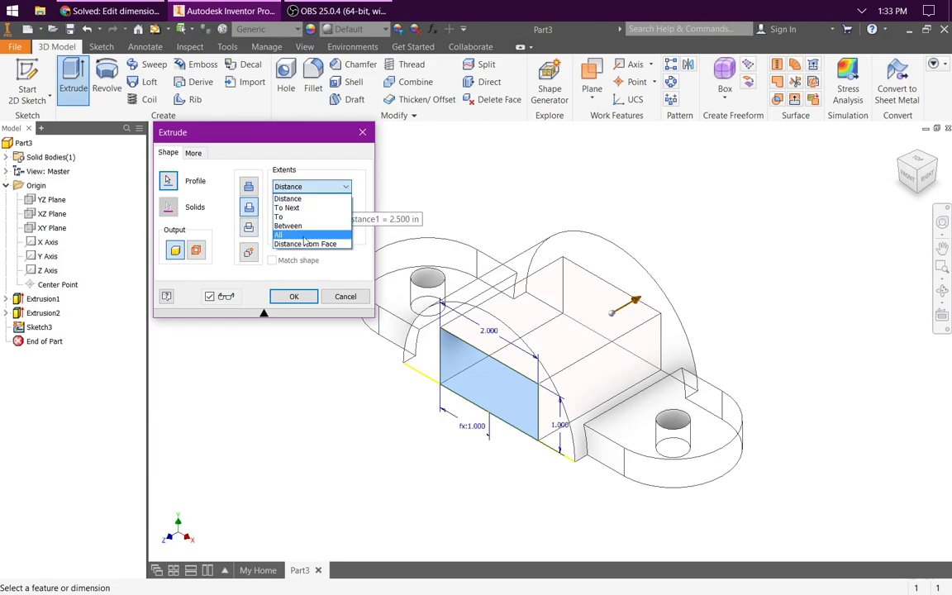
left_click(313, 235)
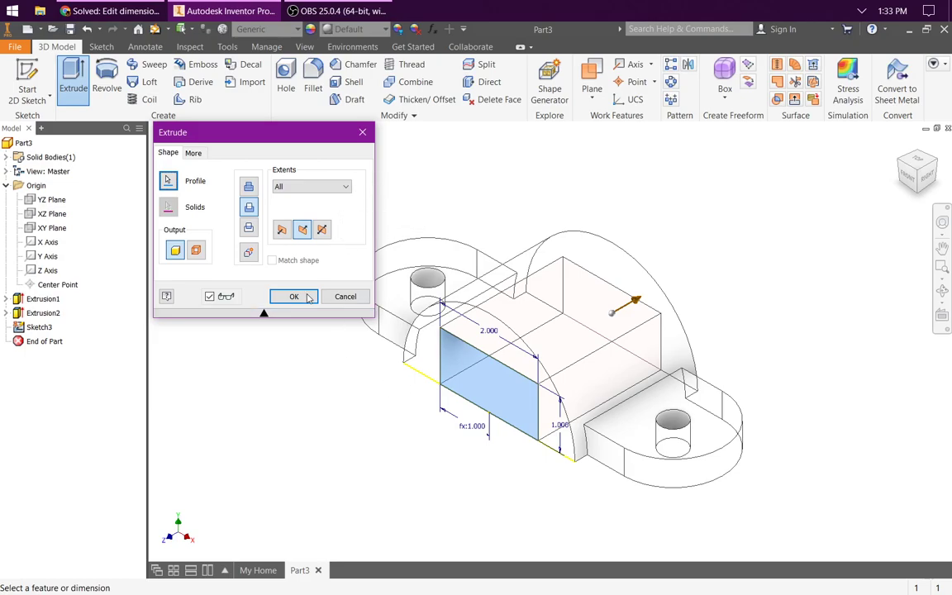
left_click(294, 295)
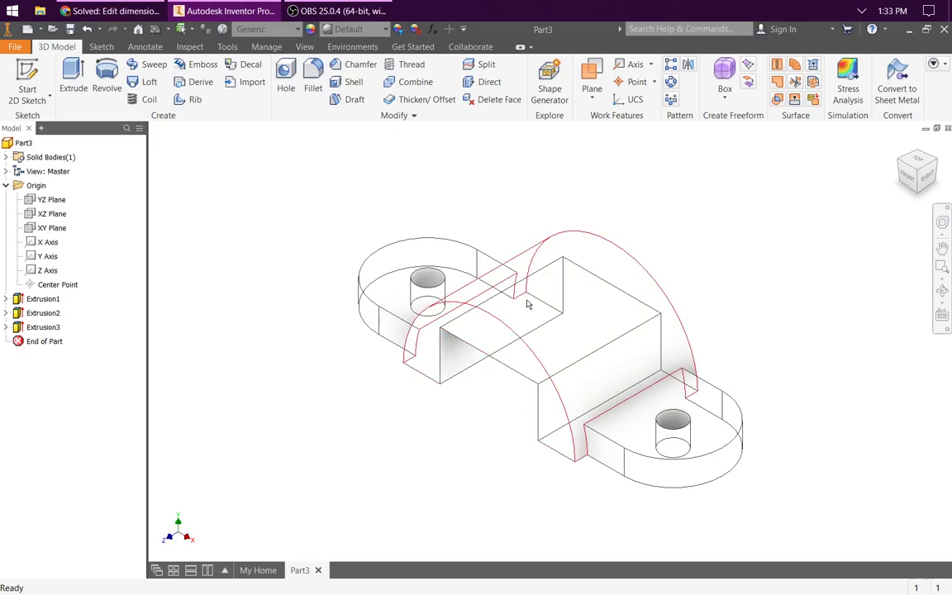
Step: Rename the slot-shaped base extrusion as Base and the half-cylinder extrusion as Arch
left_click(41, 299)
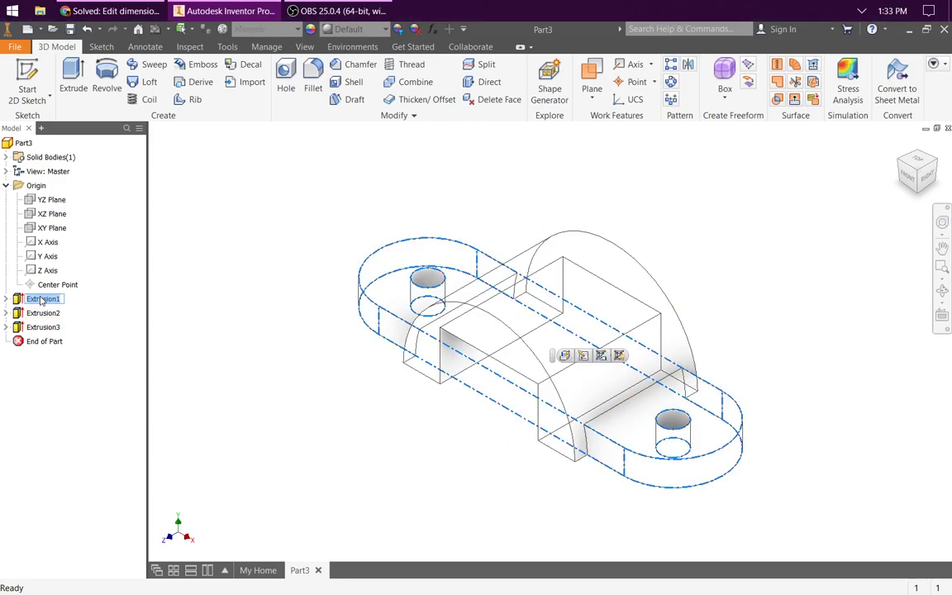
type("E")
key("Return")
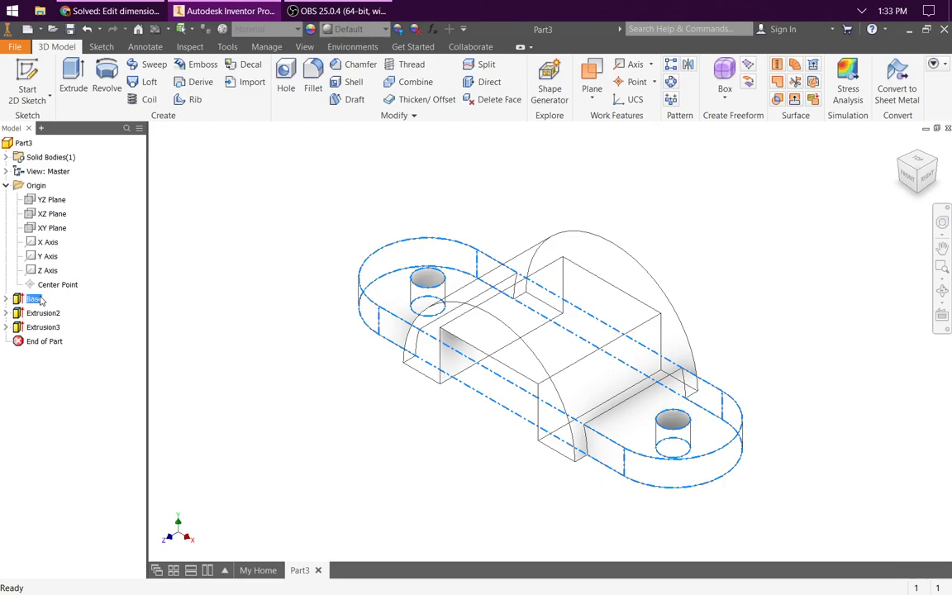
left_click(43, 313)
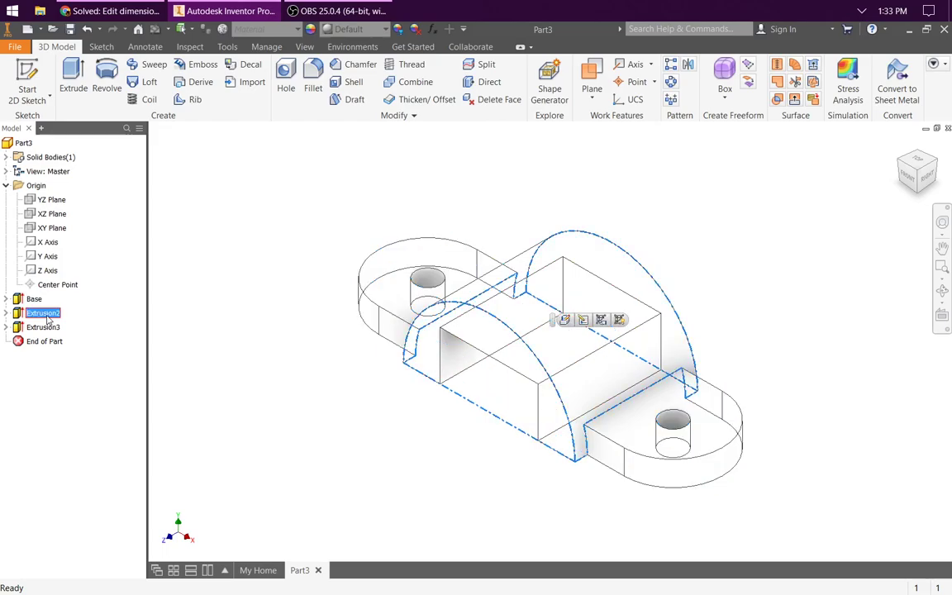
left_click(46, 313)
left_click(87, 320)
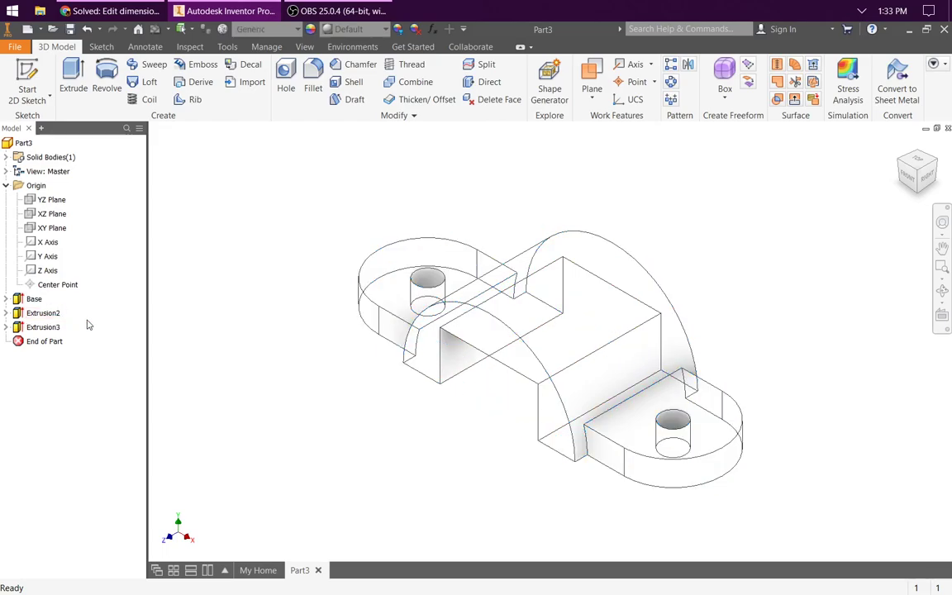
left_click(46, 315)
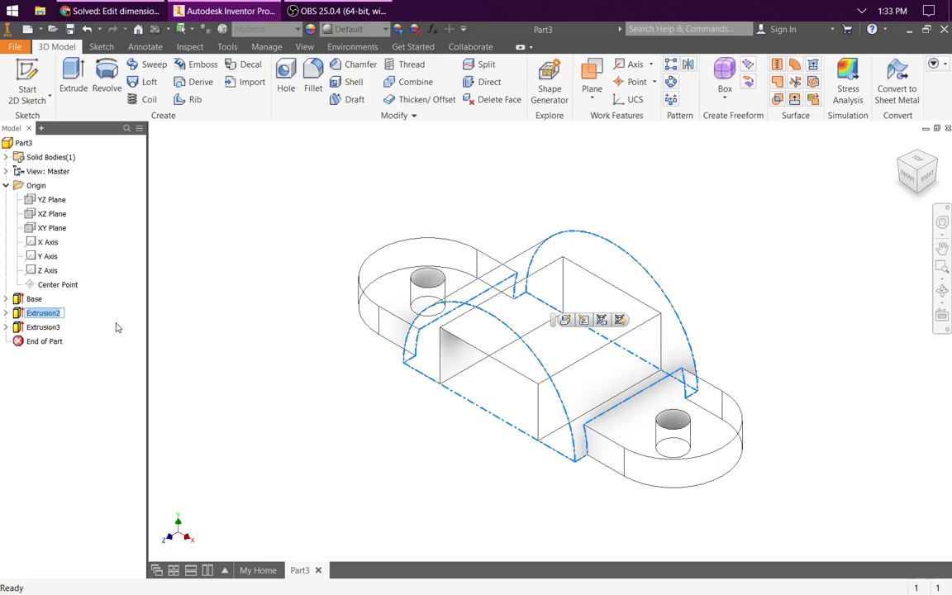
type("Arch")
Step: Rename the rectangular cut extrusion as Rect_cut
left_click(36, 328)
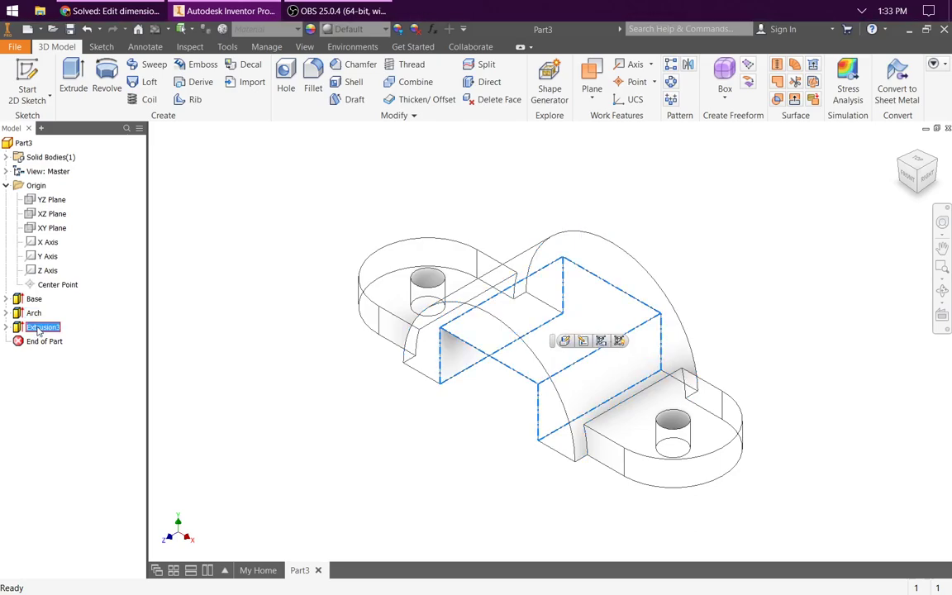
type("Rect_cut")
key("Return")
left_click(744, 280)
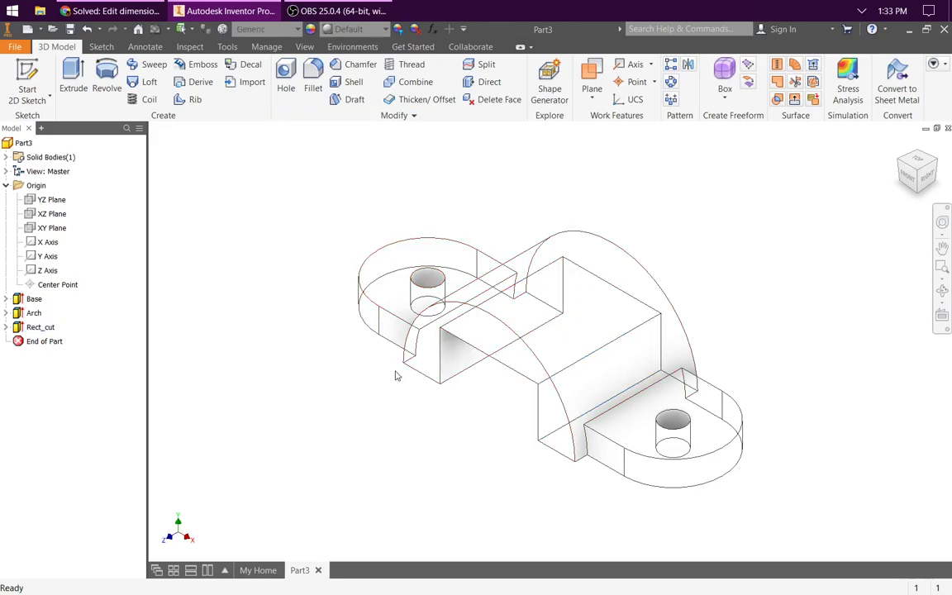
Step: Start a new sketch on the flat ceiling face of the rectangular cut, viewed from below
middle_click_drag(476, 449, 381, 328, "shift")
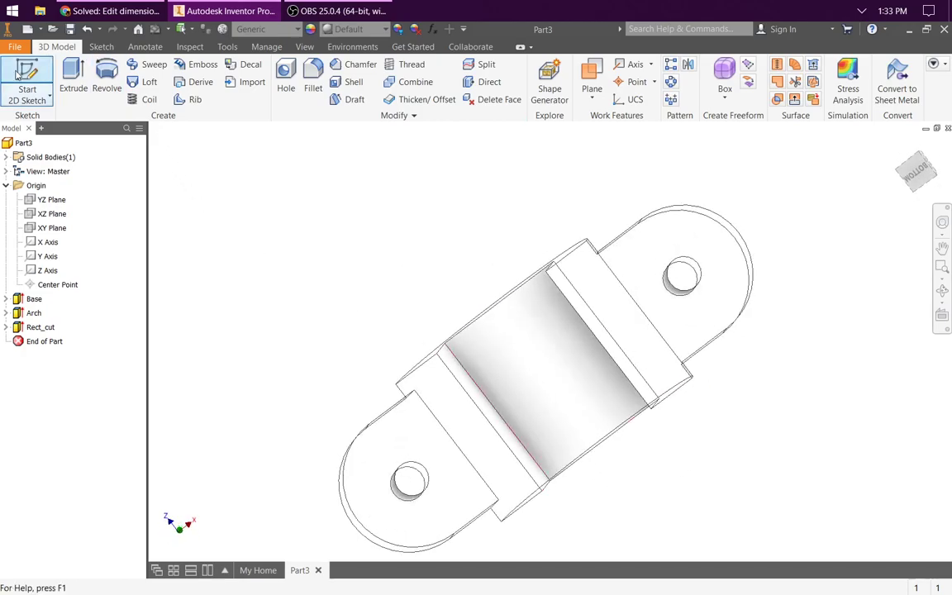
left_click(27, 89)
left_click(535, 354)
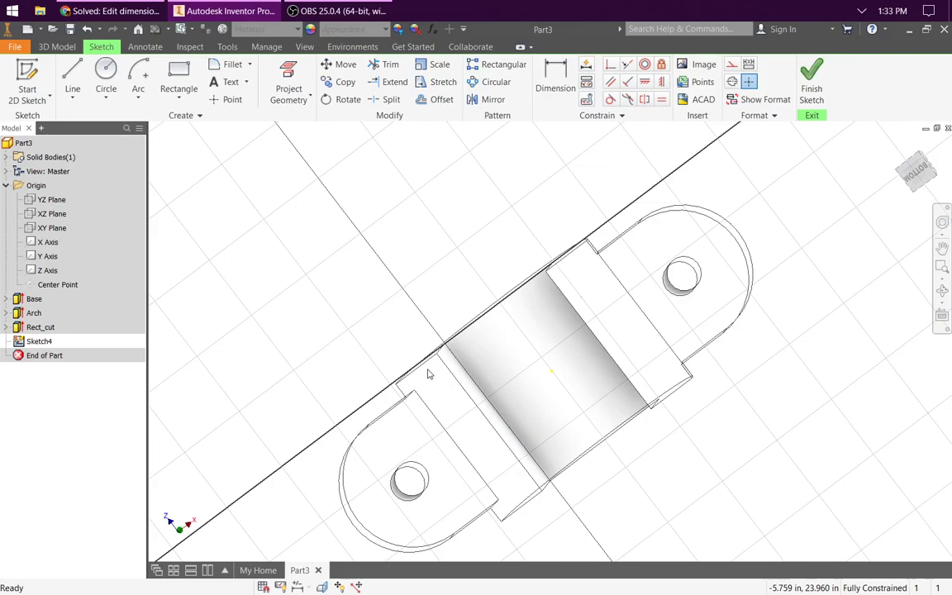
middle_click_drag(659, 415, 525, 369, "shift")
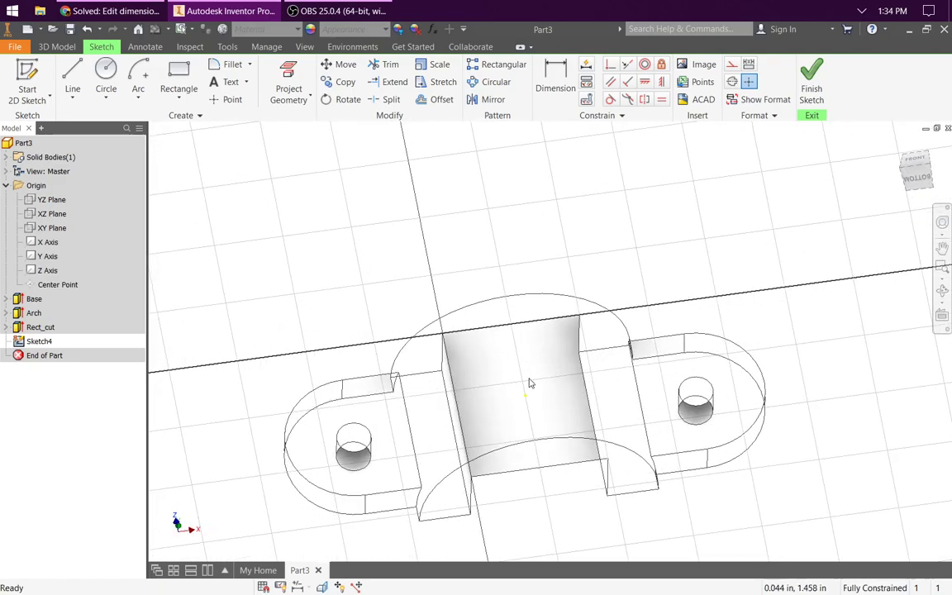
left_click(916, 179)
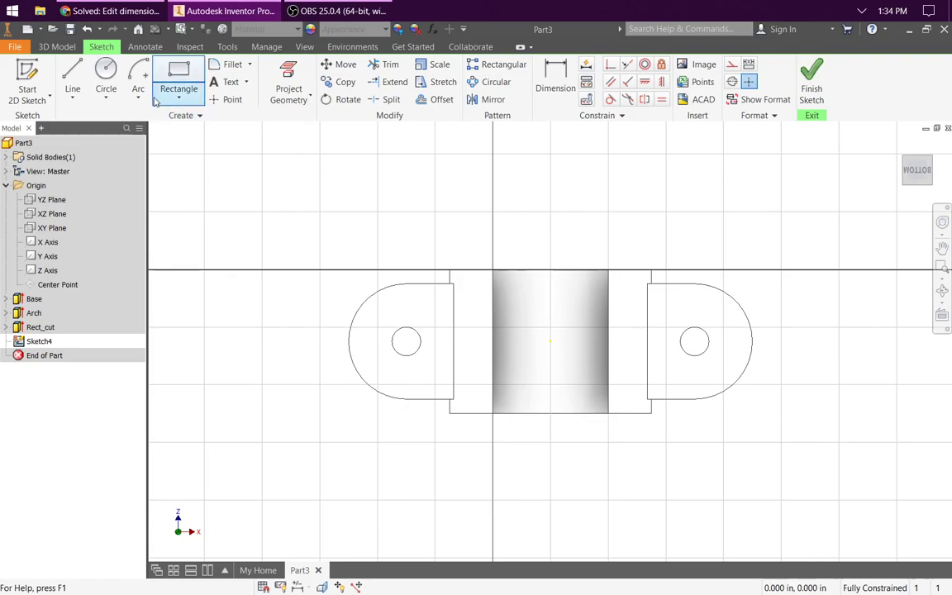
Step: Sketch a 0.25 in diameter circle at the centre of the rectangular cut's ceiling face and finish the sketch
left_click(105, 78)
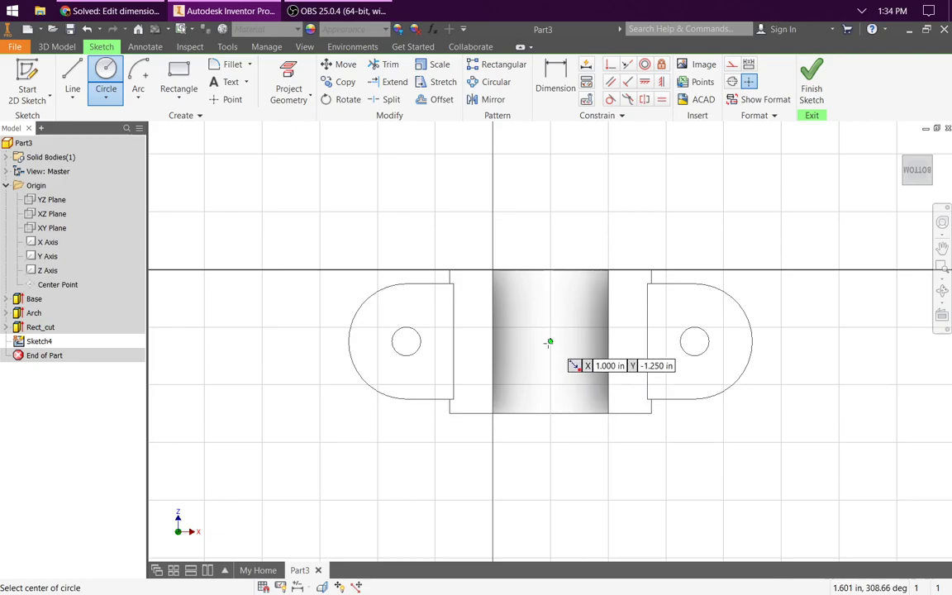
left_click(551, 340)
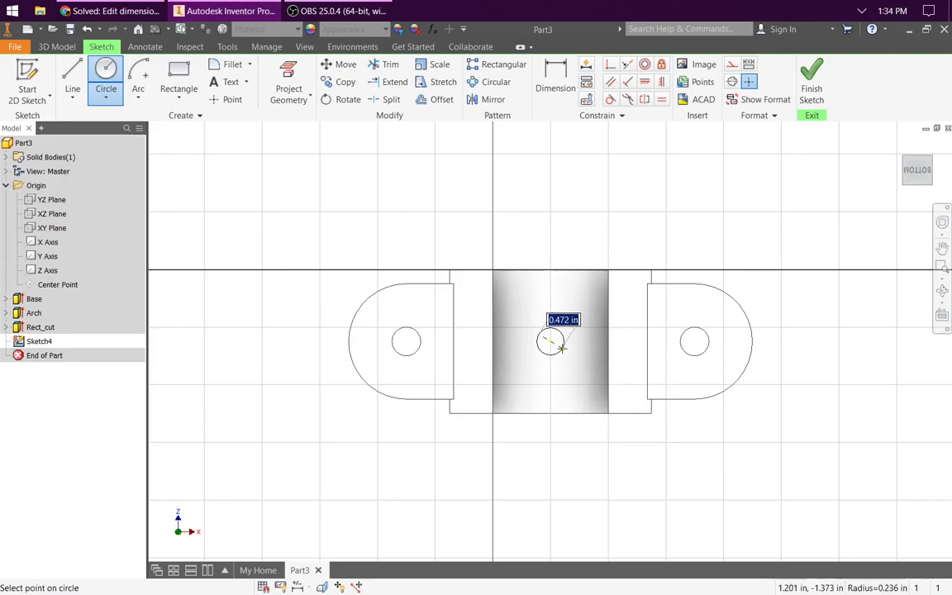
key("BackSpace")
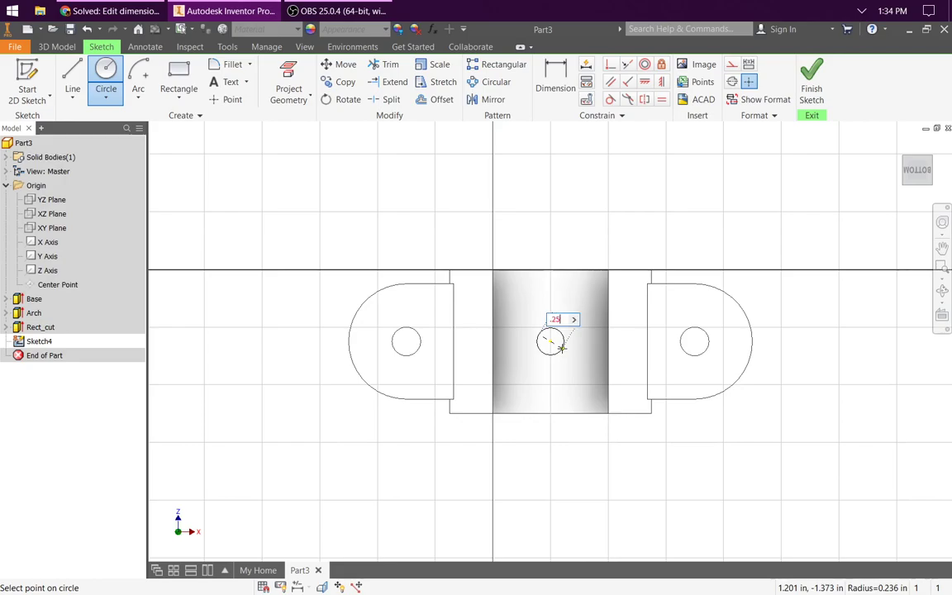
type(".25")
key("Return")
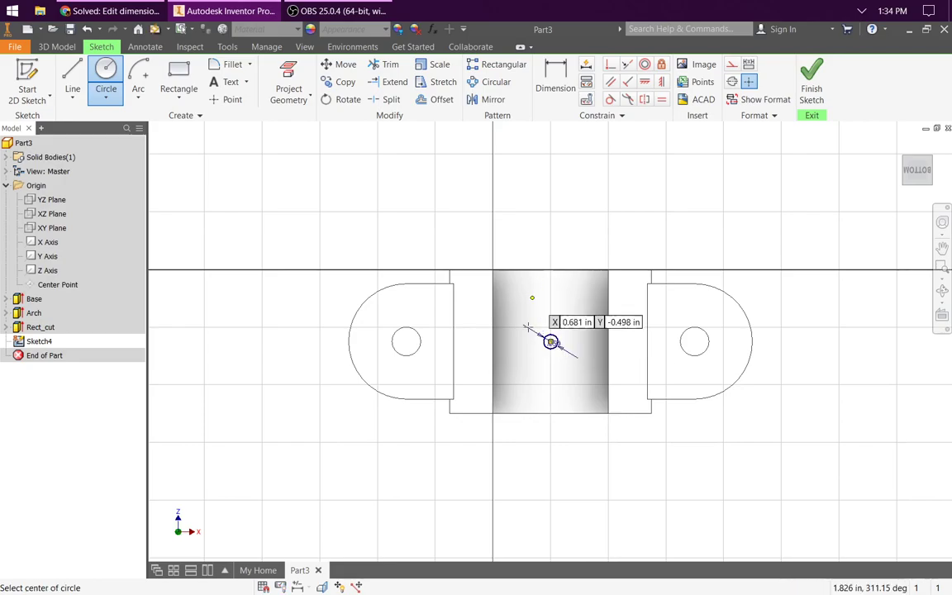
left_click(810, 79)
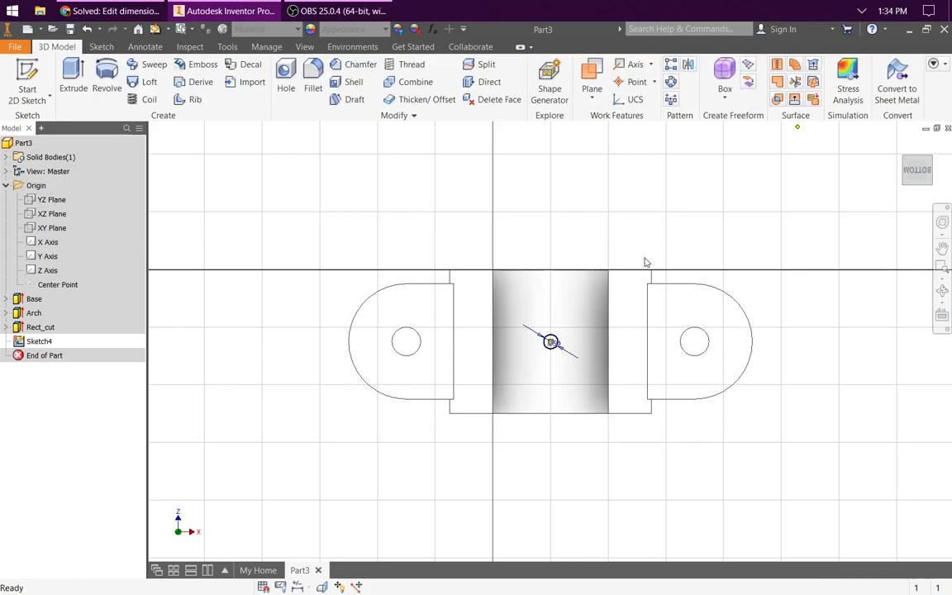
Step: Extrude the 0.25 in circle as a cut upward through the arch with extents set to All
left_click(900, 144)
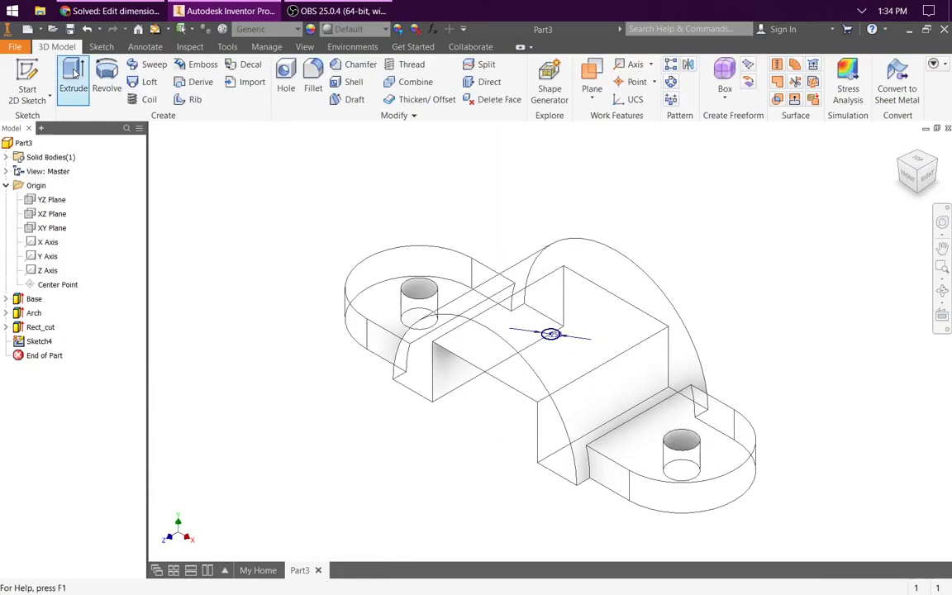
left_click(72, 79)
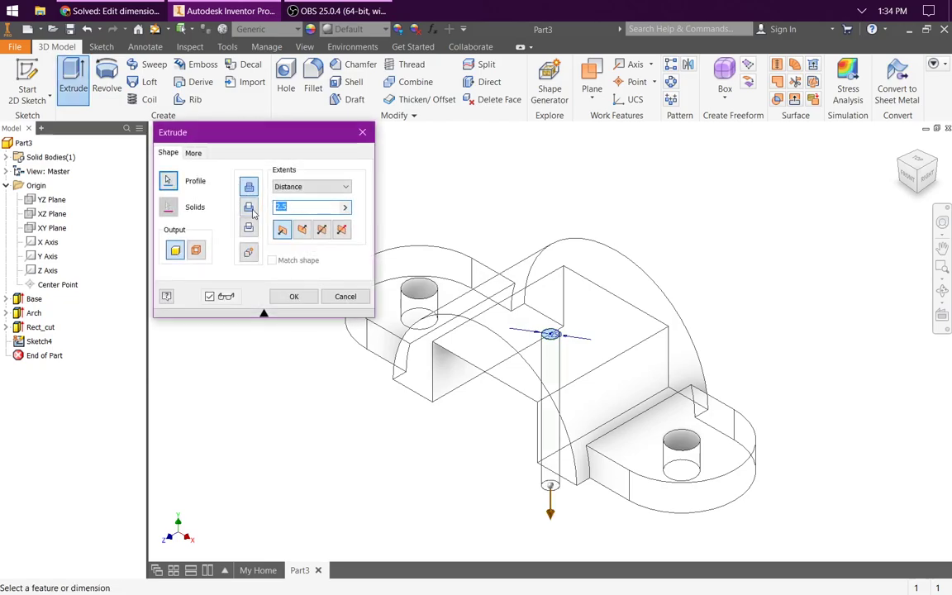
left_click(303, 230)
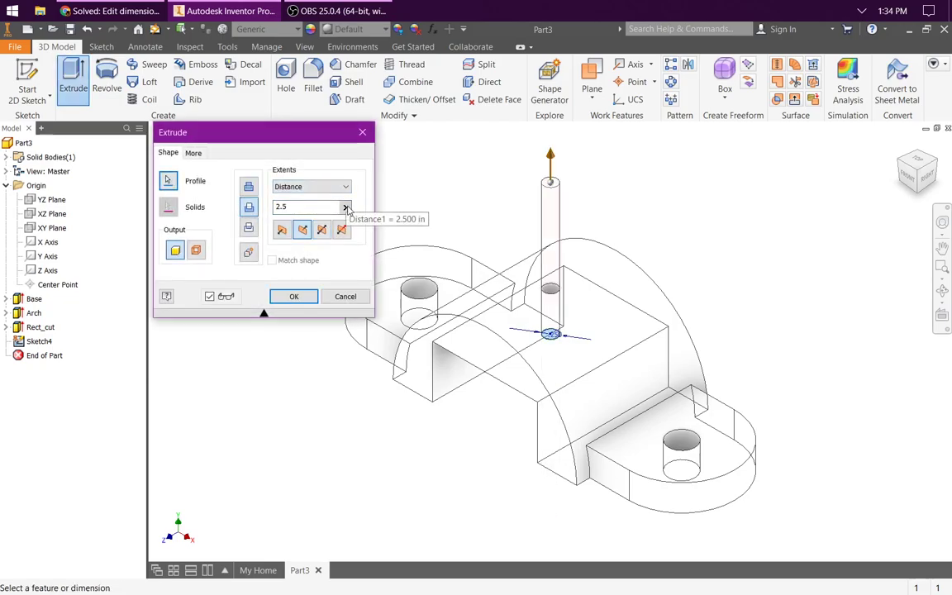
left_click(347, 208)
left_click(331, 186)
left_click(294, 228)
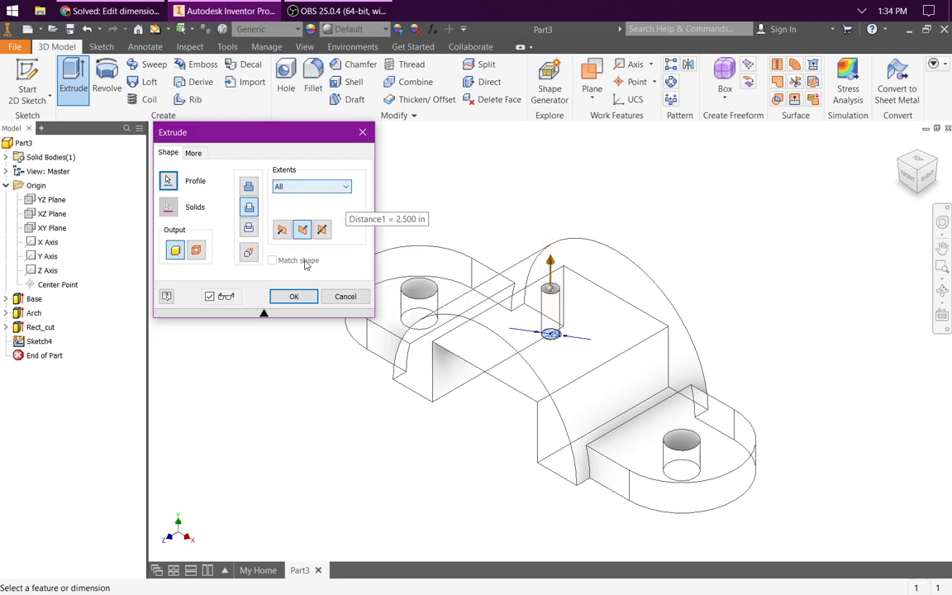
left_click(293, 296)
scroll(719, 291, "down", 3)
scroll(751, 297, "up", 3)
middle_click_drag(745, 299, 776, 288)
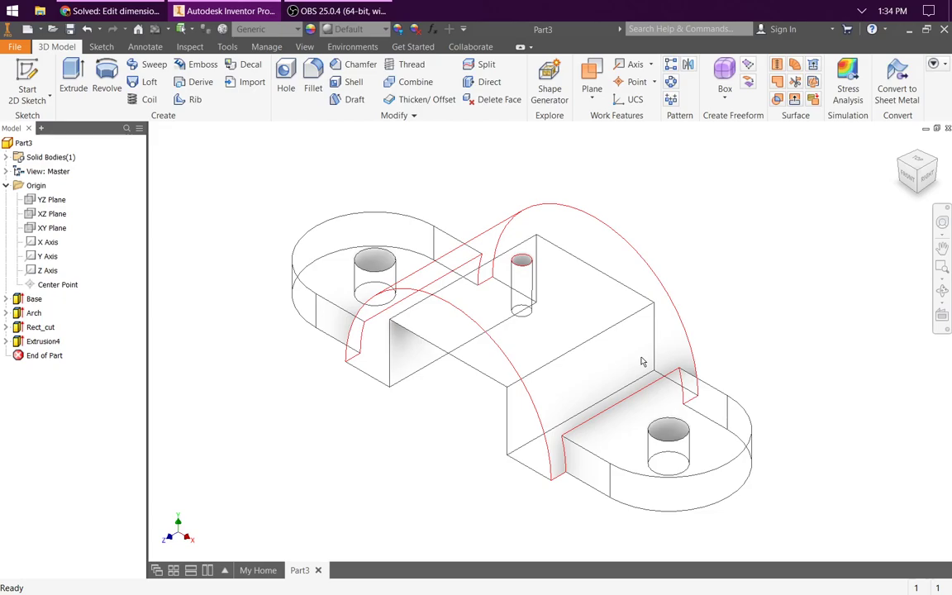
Step: Suppress the Rect_cut feature together with its dependent hole extrusion
mouse_move(660, 379)
right_click(45, 329)
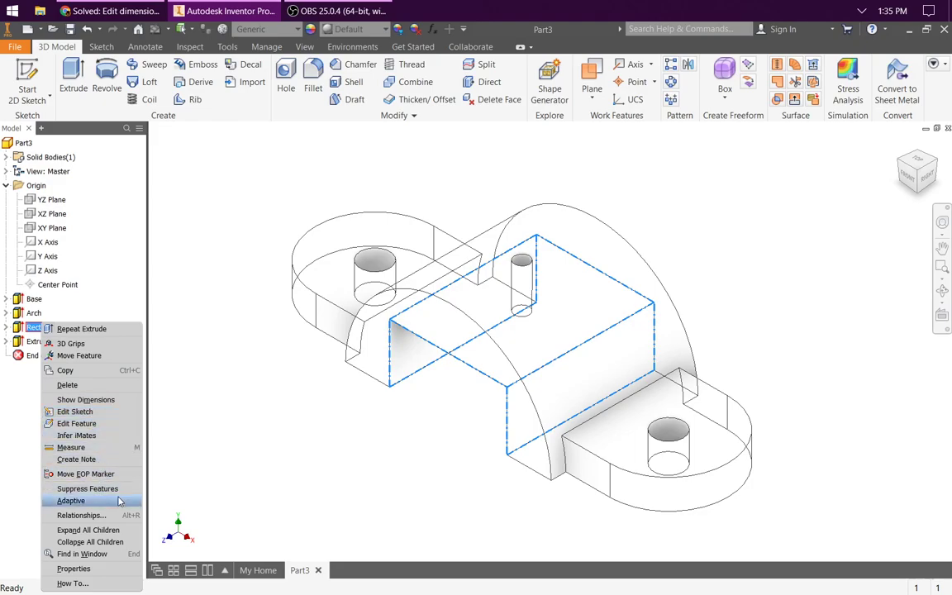
left_click(37, 328)
right_click(39, 328)
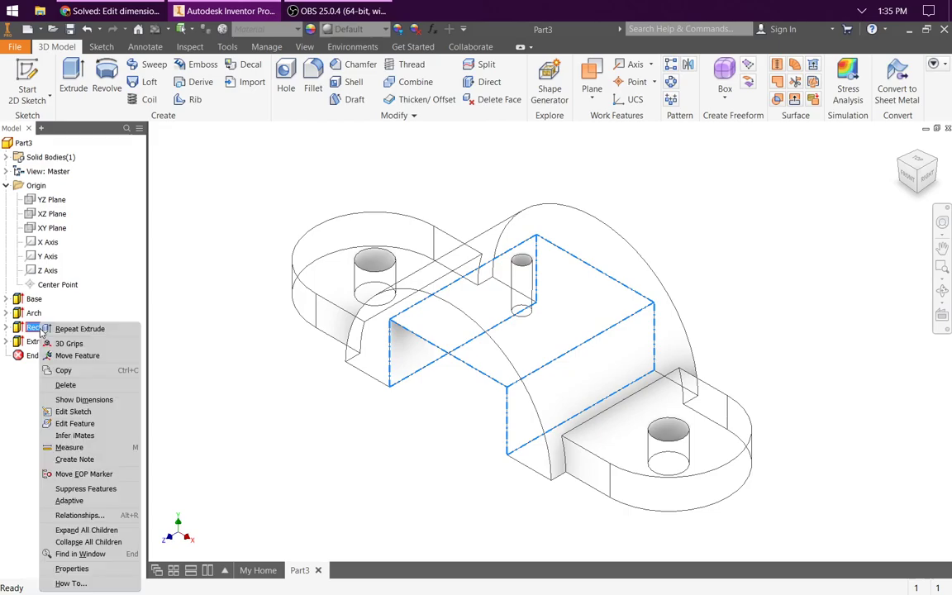
left_click(107, 490)
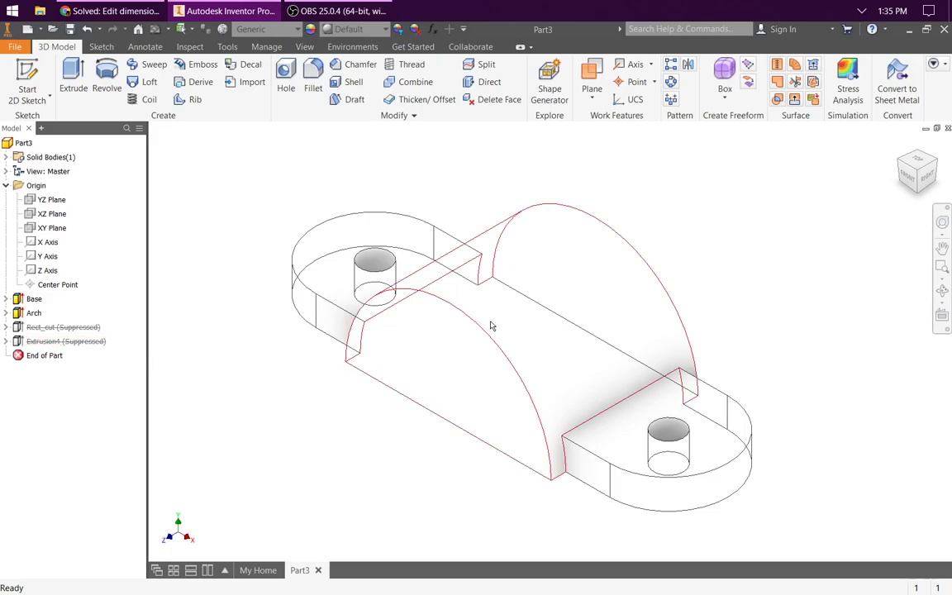
Step: Delete the suppressed hole extrusion along with its consumed sketch
right_click(54, 343)
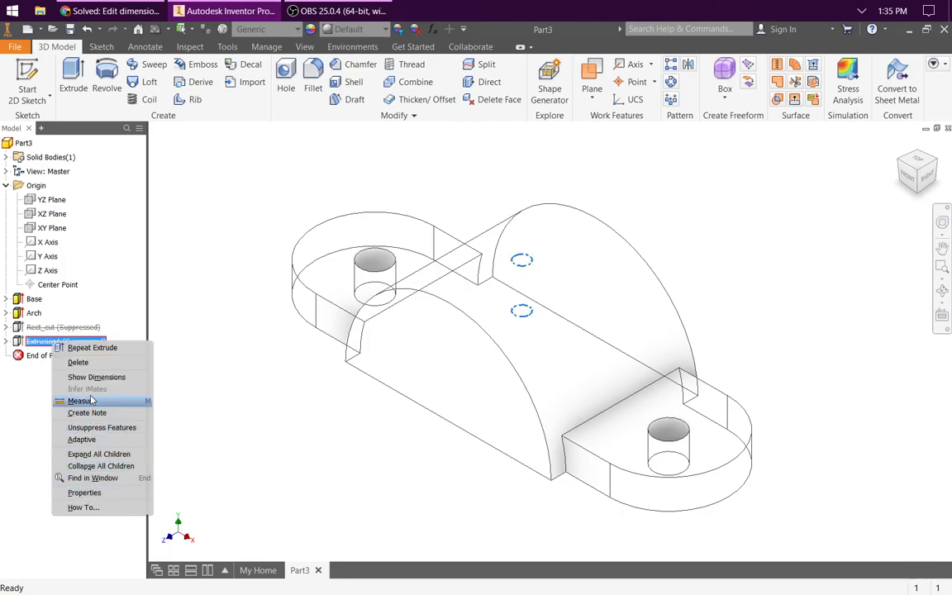
left_click(78, 362)
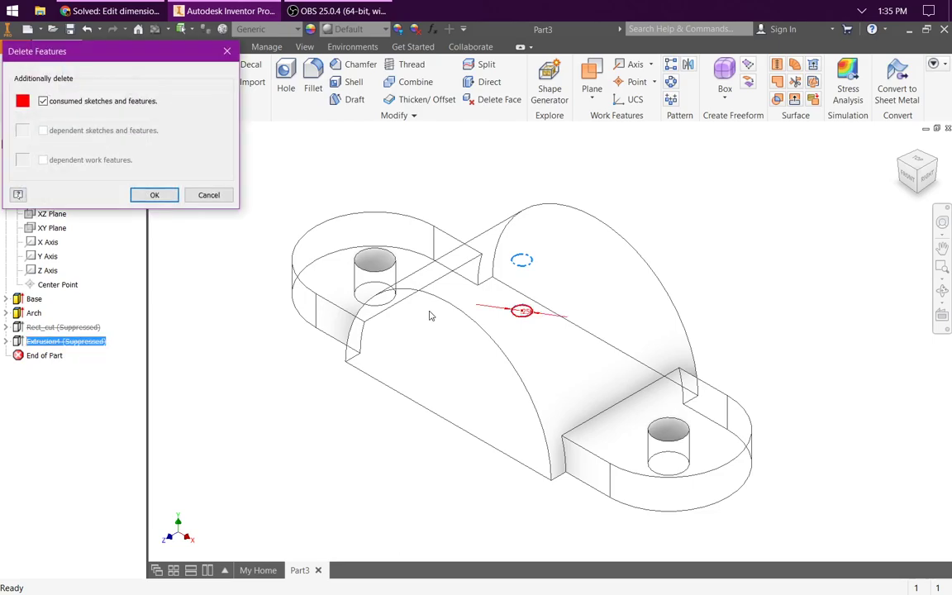
left_click(154, 195)
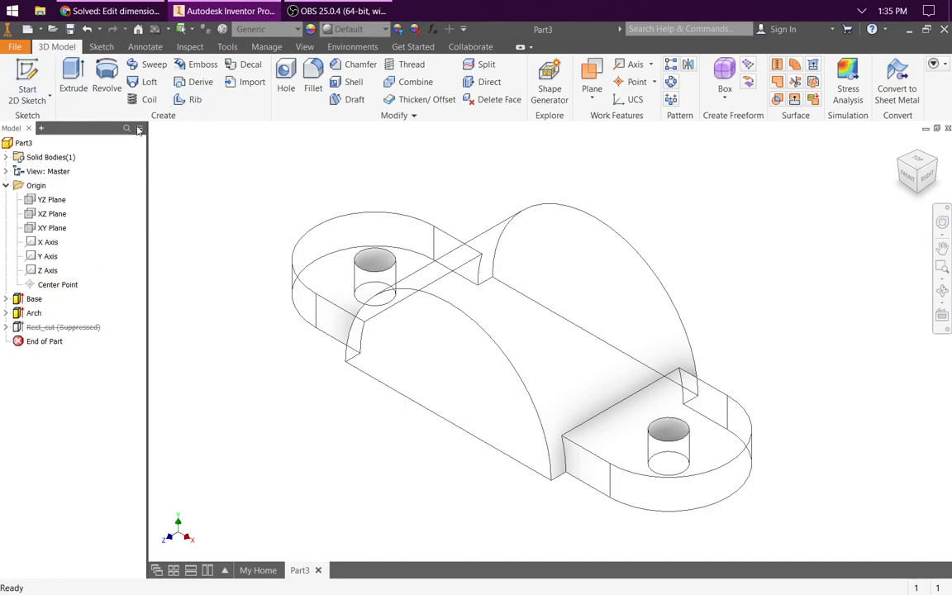
Step: Sketch a 0.25 in diameter circle centred on the origin of the XZ plane and finish the sketch
left_click(27, 89)
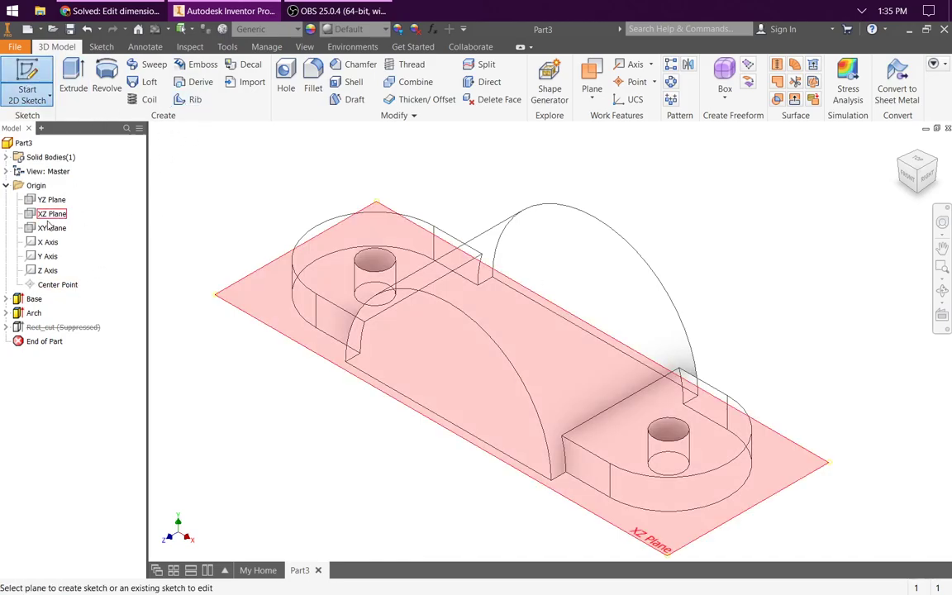
left_click(59, 216)
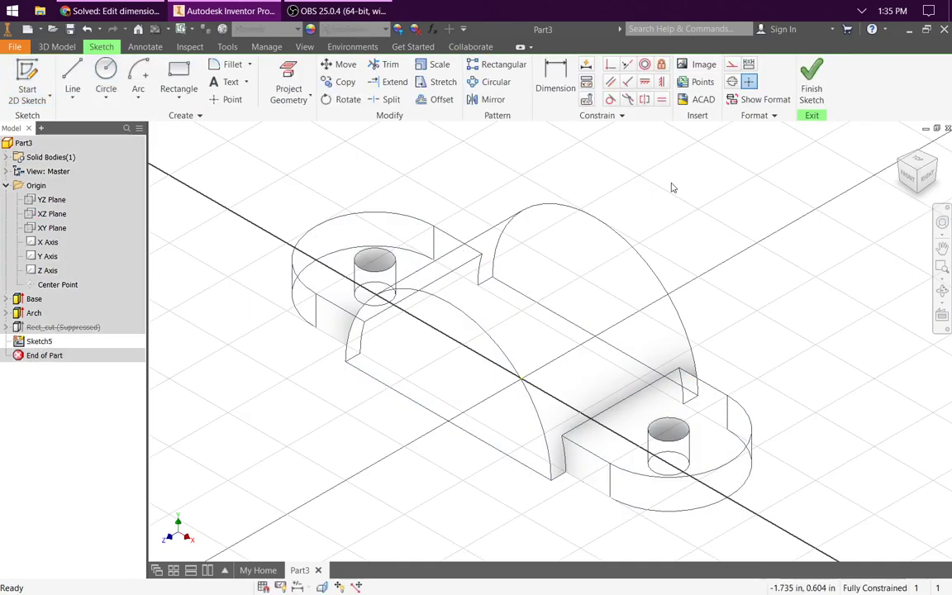
left_click(107, 76)
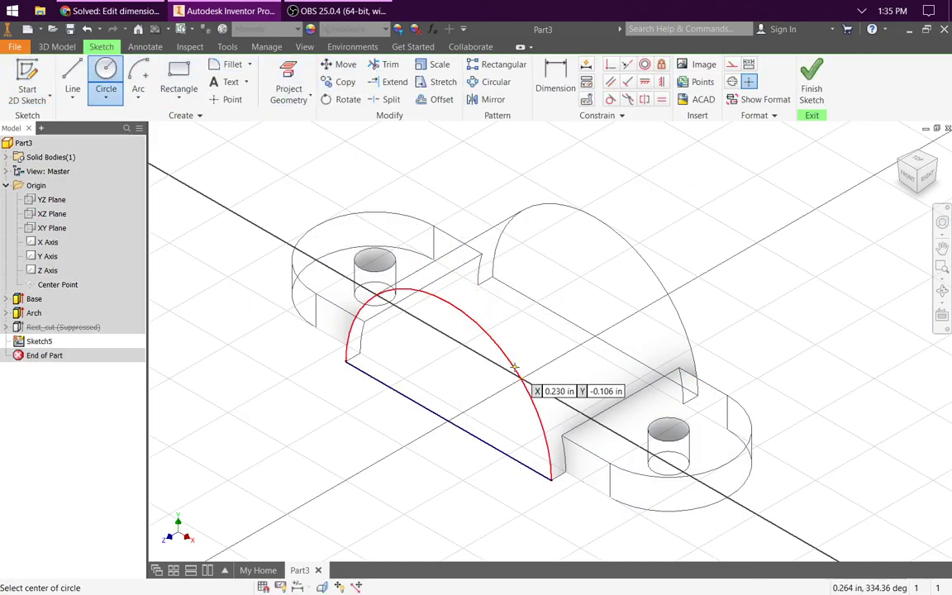
left_click(520, 377)
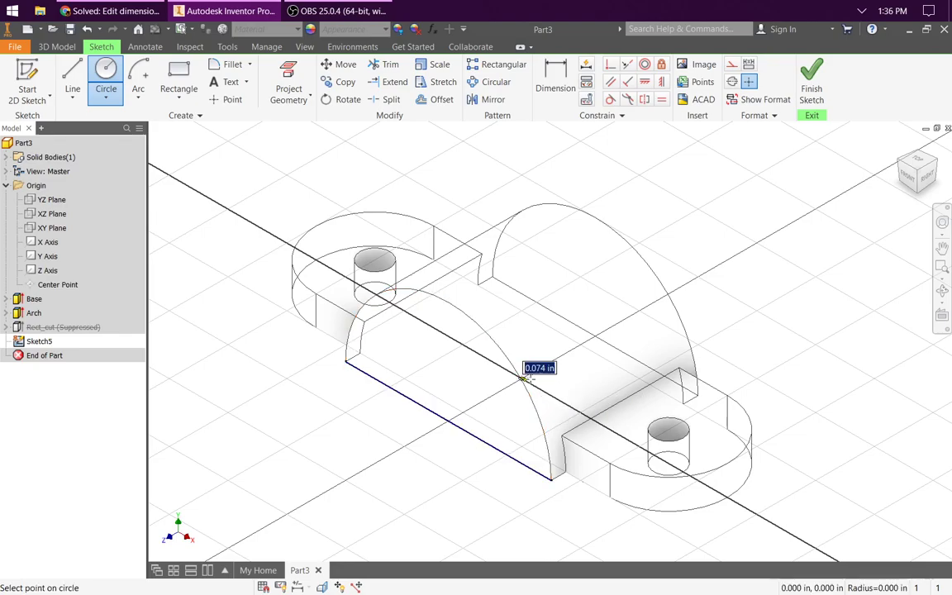
type(".")
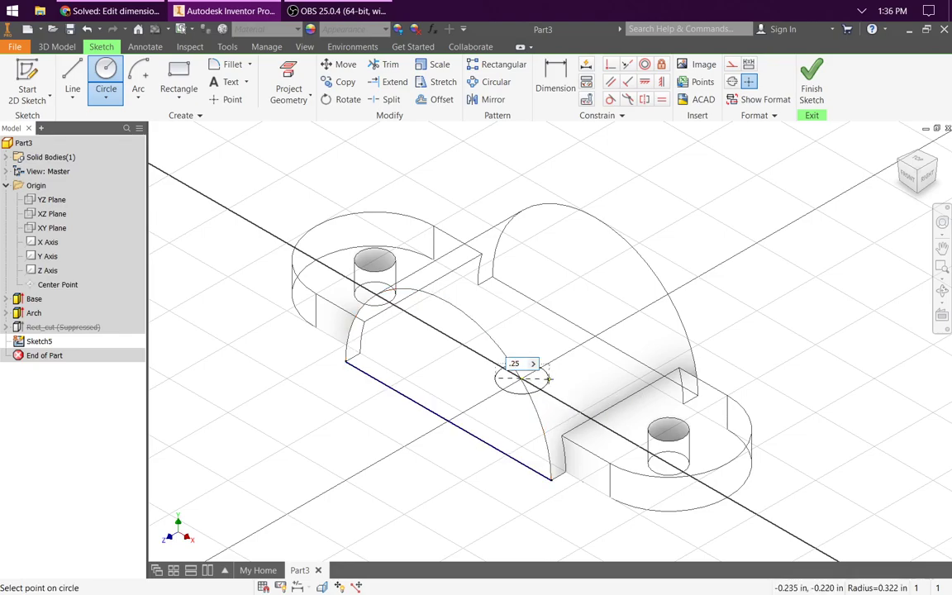
type("25")
key("Return")
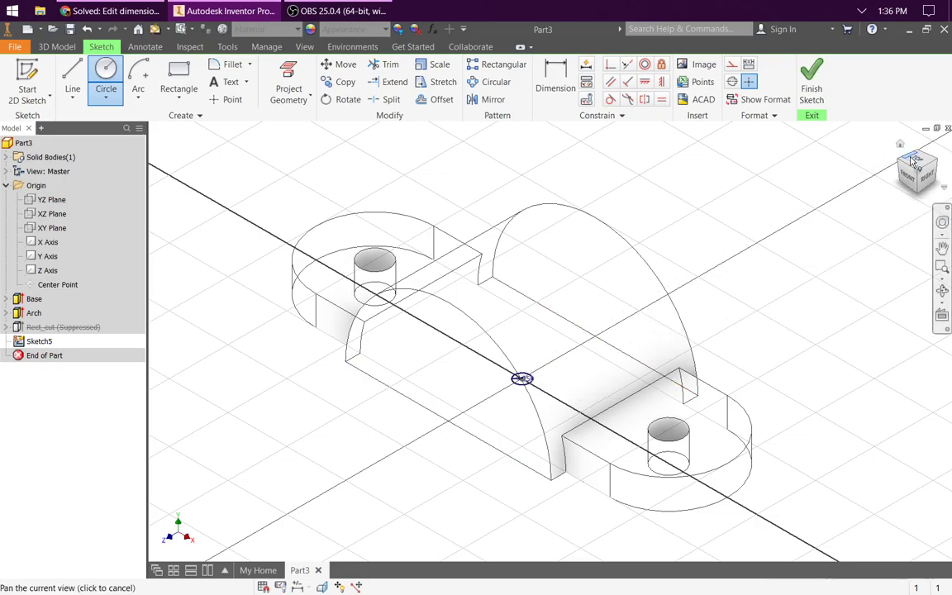
left_click(816, 79)
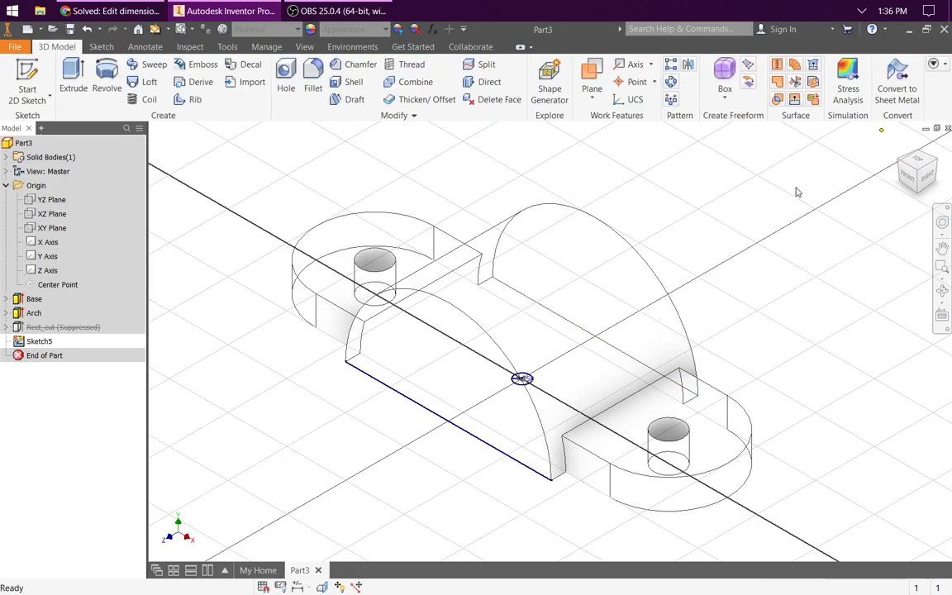
Step: Extrude the circle on the XZ plane as a cut up through the whole arch with extents set to All
left_click(72, 76)
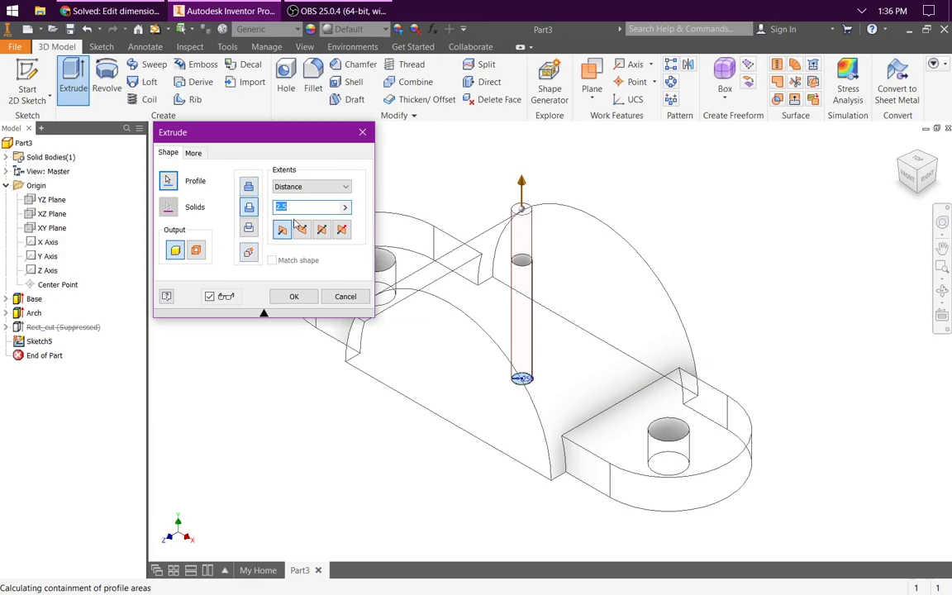
left_click(345, 208)
left_click(326, 186)
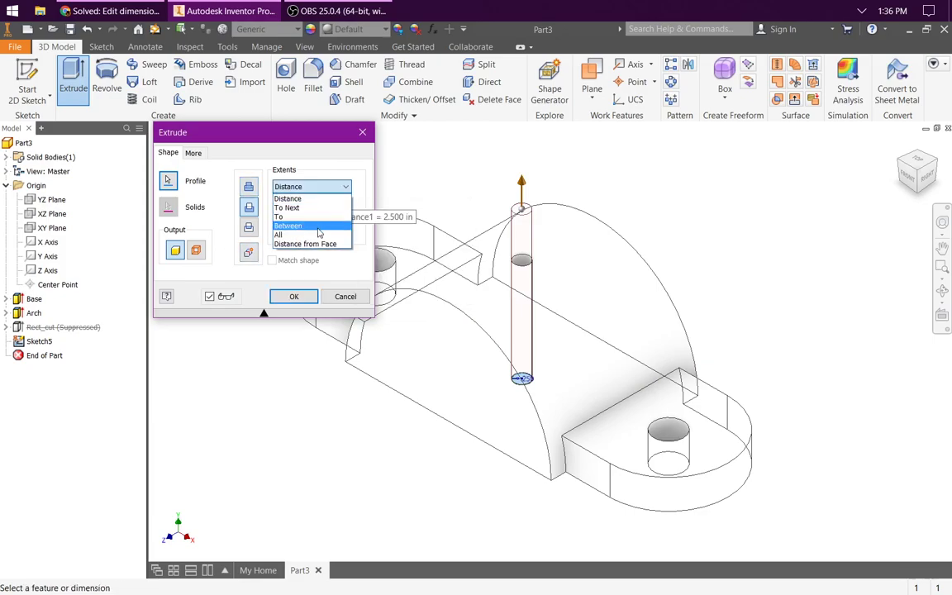
left_click(298, 231)
left_click(293, 296)
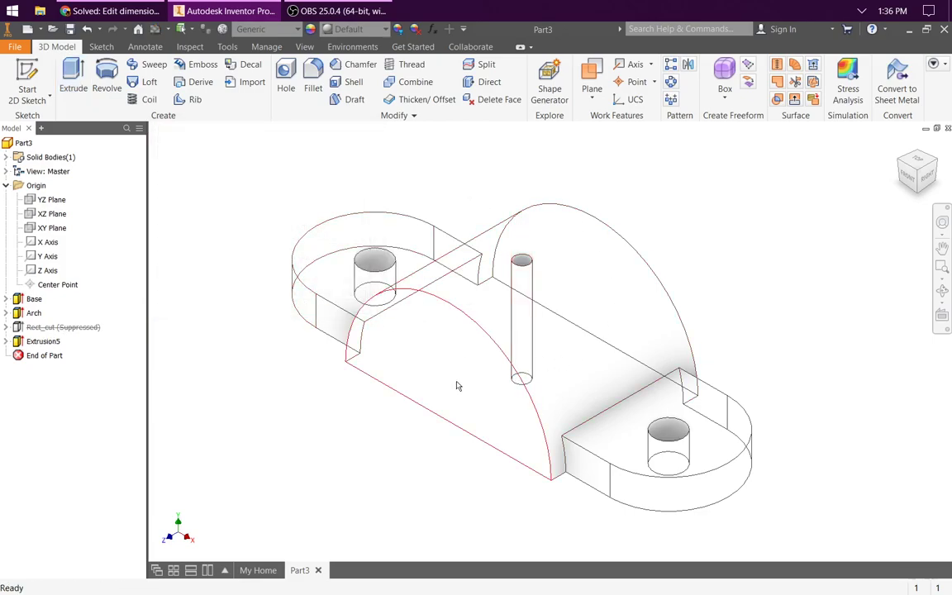
Step: Unsuppress Rect_cut to check the new hole with the rectangular cut active, and suppress it again
right_click(64, 333)
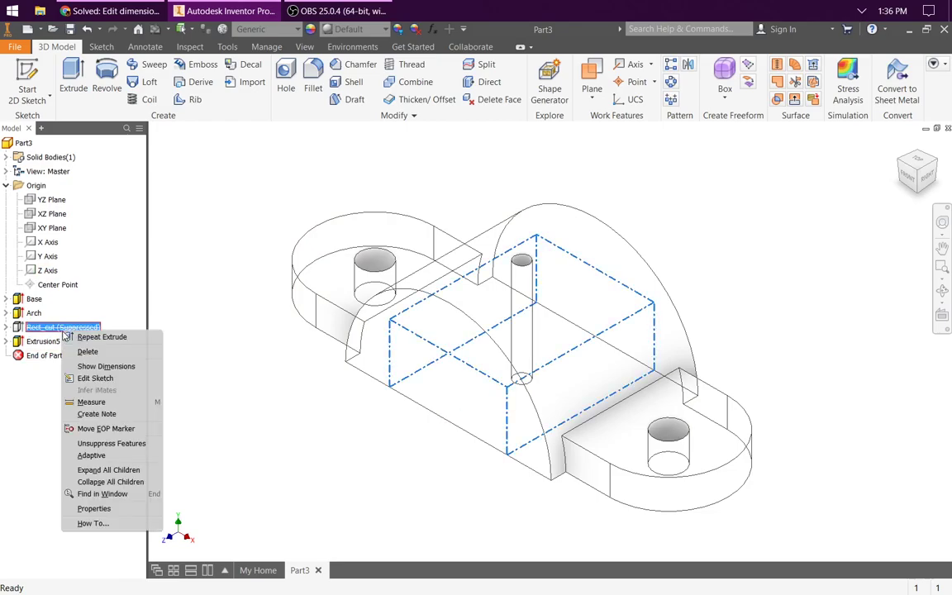
left_click(112, 444)
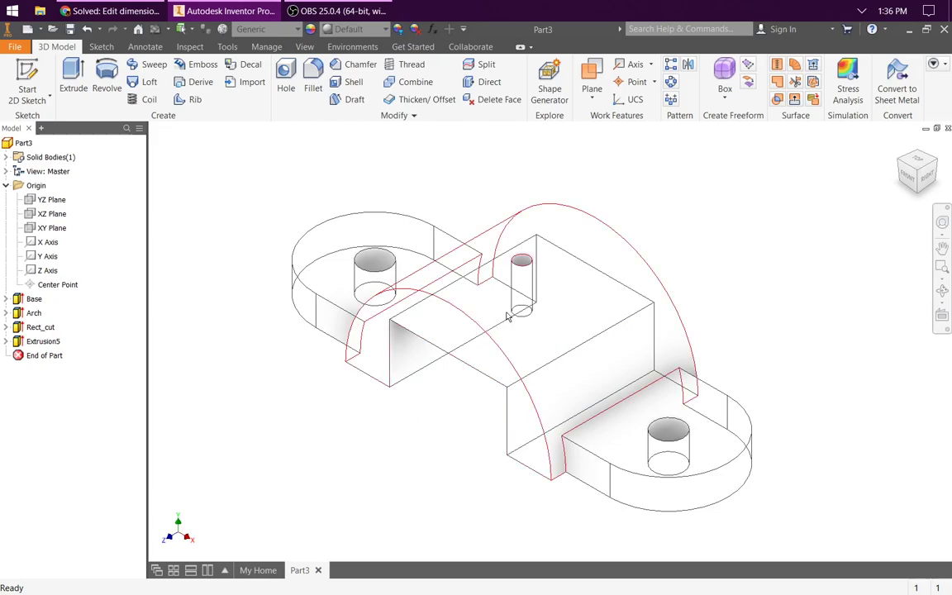
right_click(35, 327)
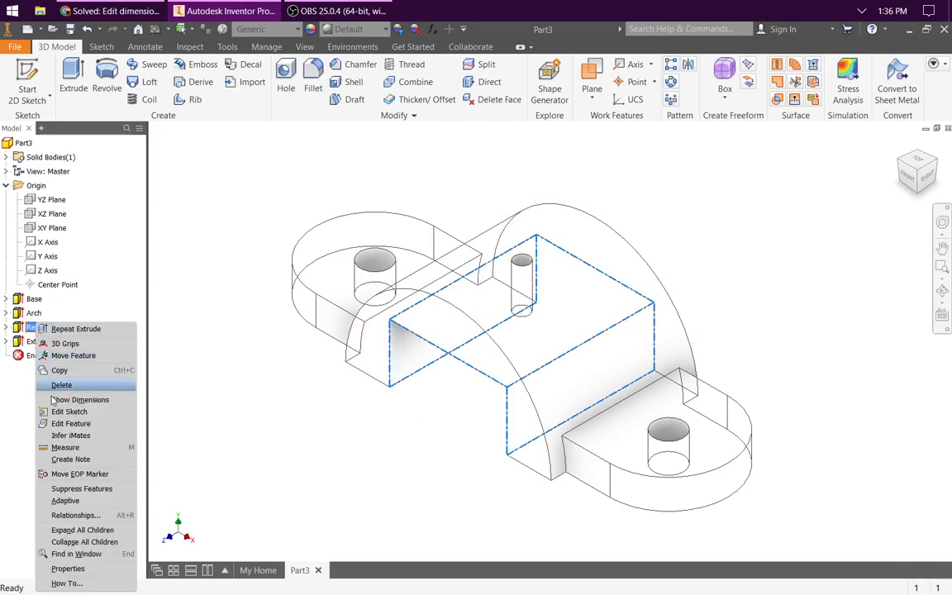
left_click(81, 488)
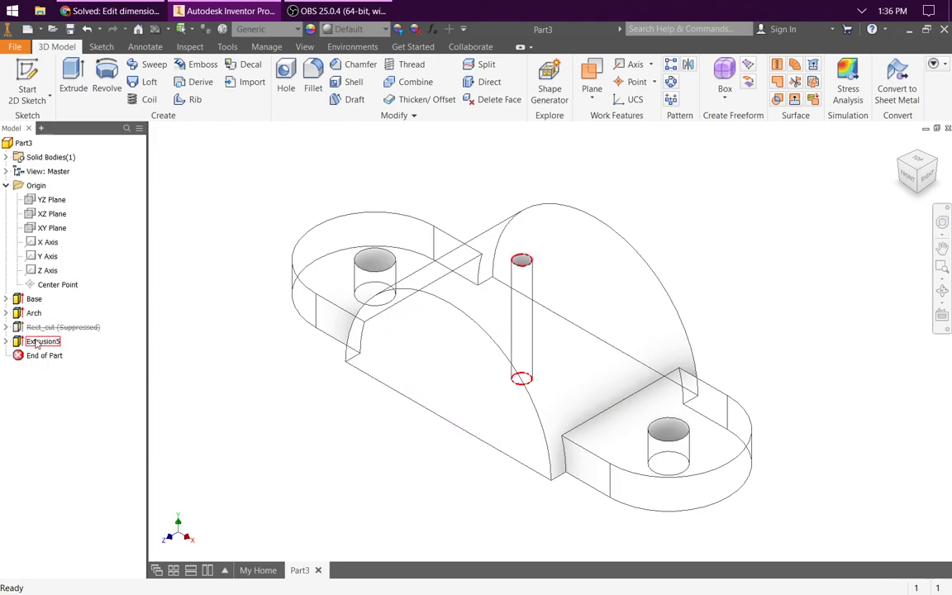
Step: Rename the circular cut extrusion as Hole
left_click(38, 342)
left_click(37, 341)
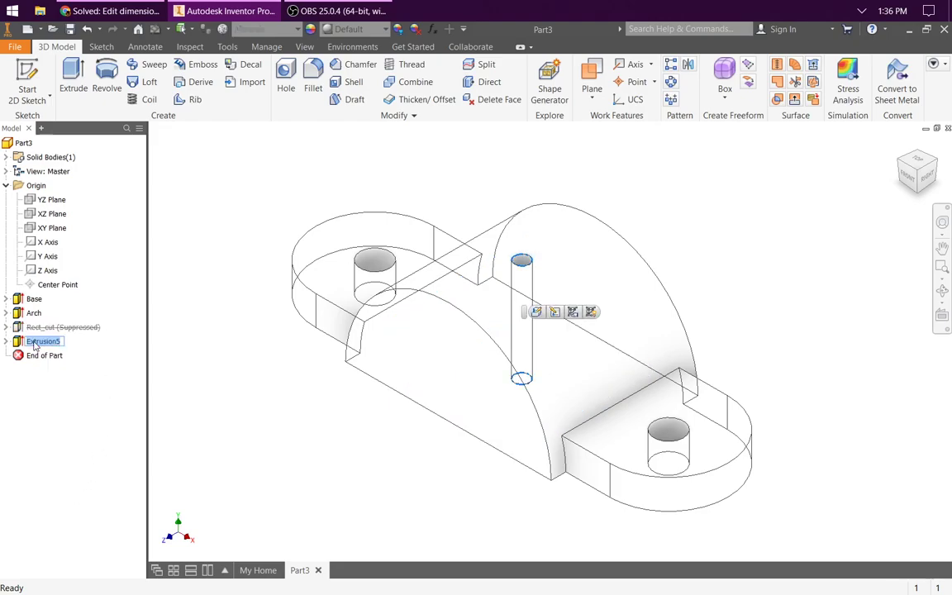
type("Hole")
key("Return")
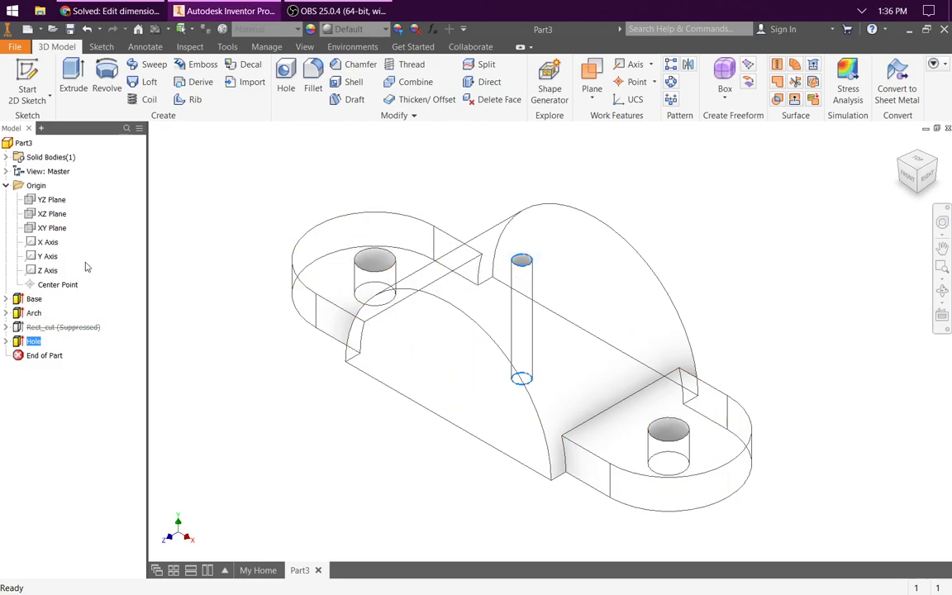
Step: Unsuppress the Rect_cut feature so the rectangular cut is active alongside the hole
right_click(38, 328)
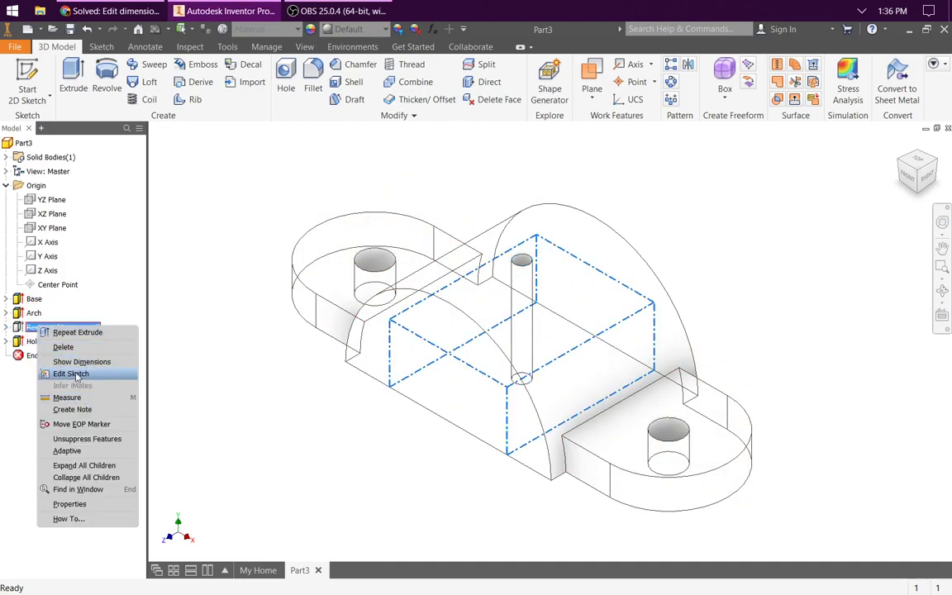
left_click(80, 439)
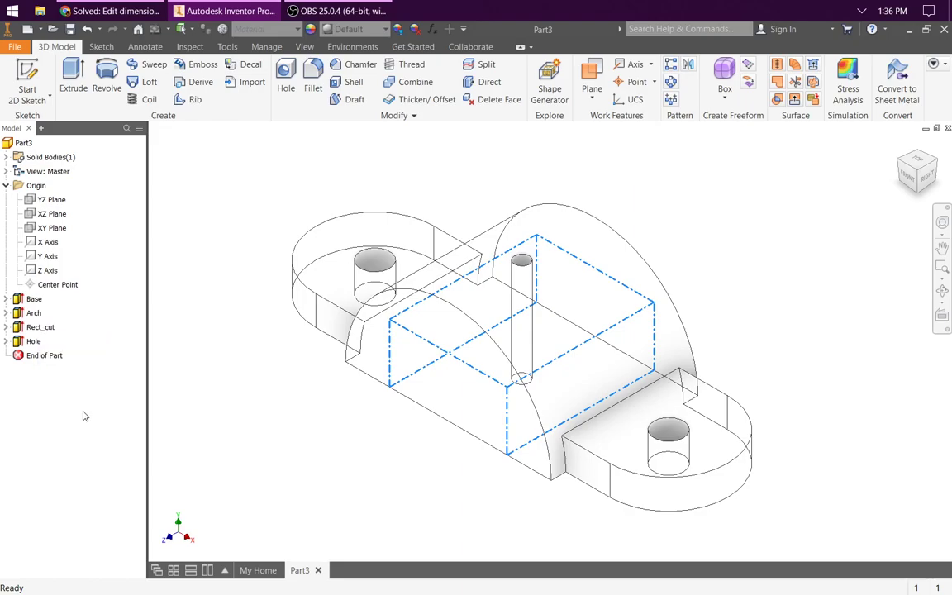
right_click(38, 325)
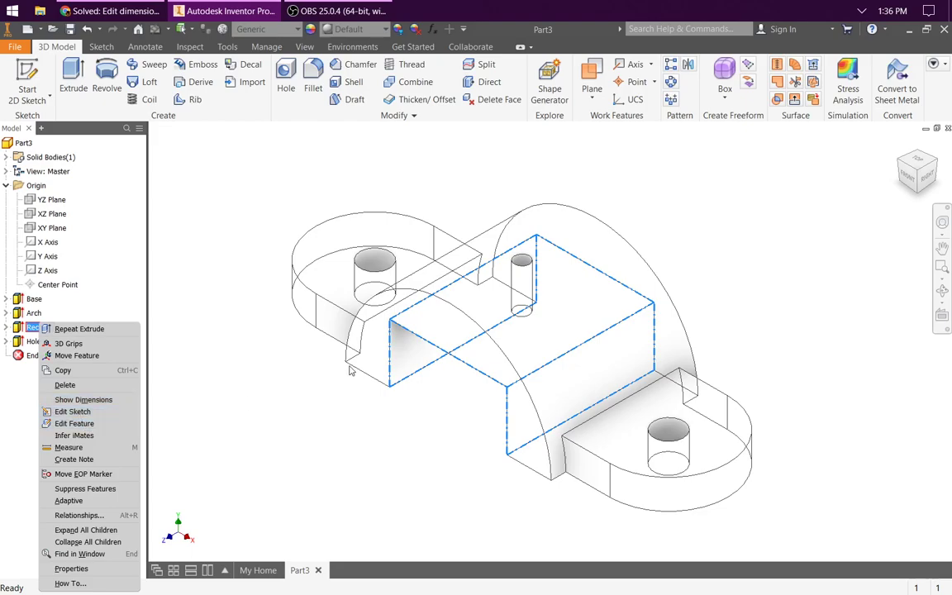
Step: Show the dimensions of Rect_cut, set the rectangle's height to .75 in and update the part
left_click(422, 437)
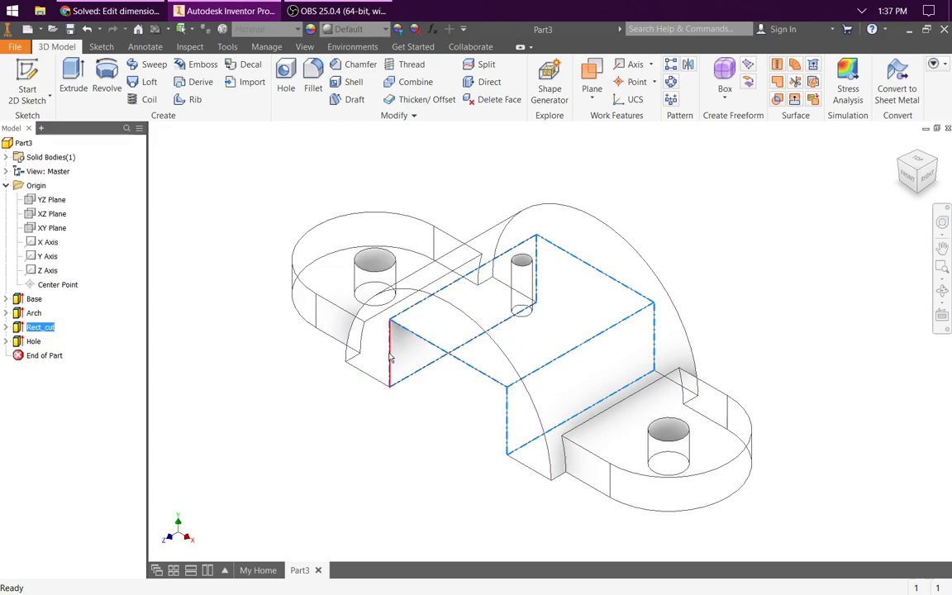
right_click(33, 328)
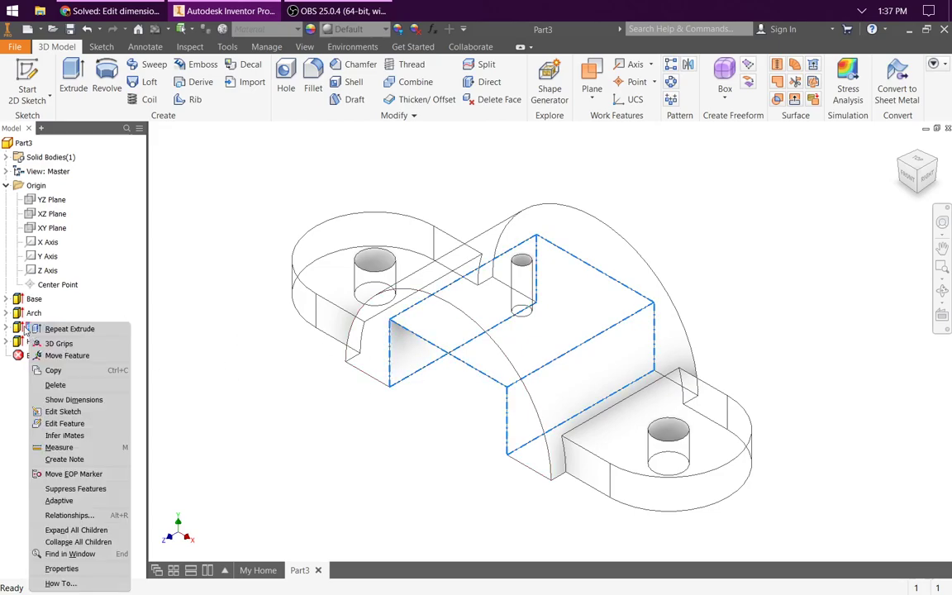
left_click(89, 400)
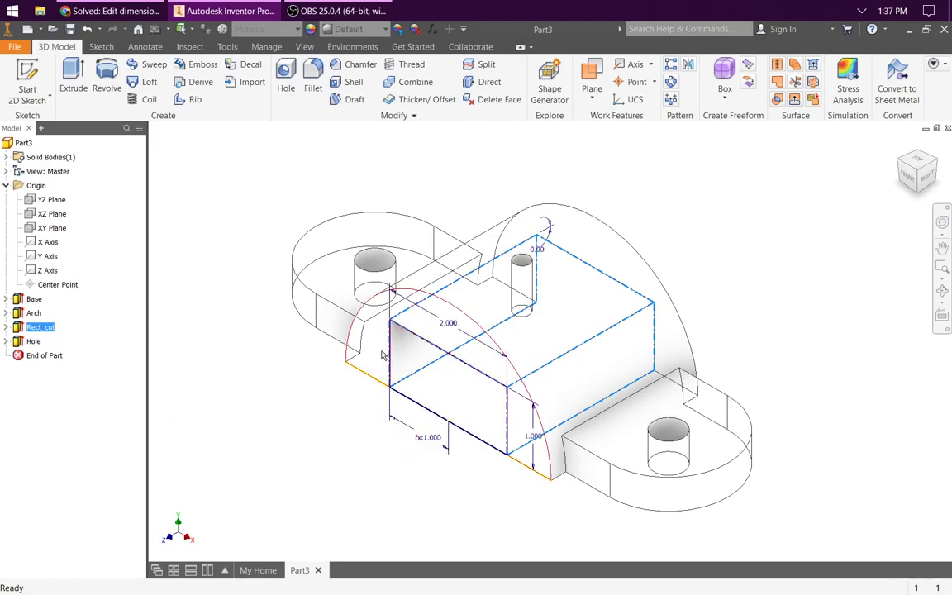
left_click(534, 438)
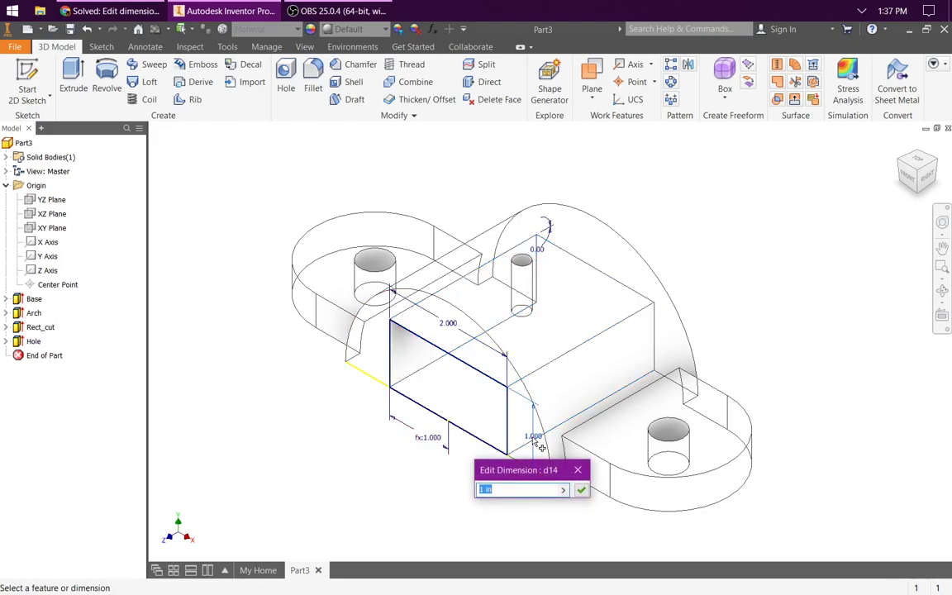
type(".75")
key("Return")
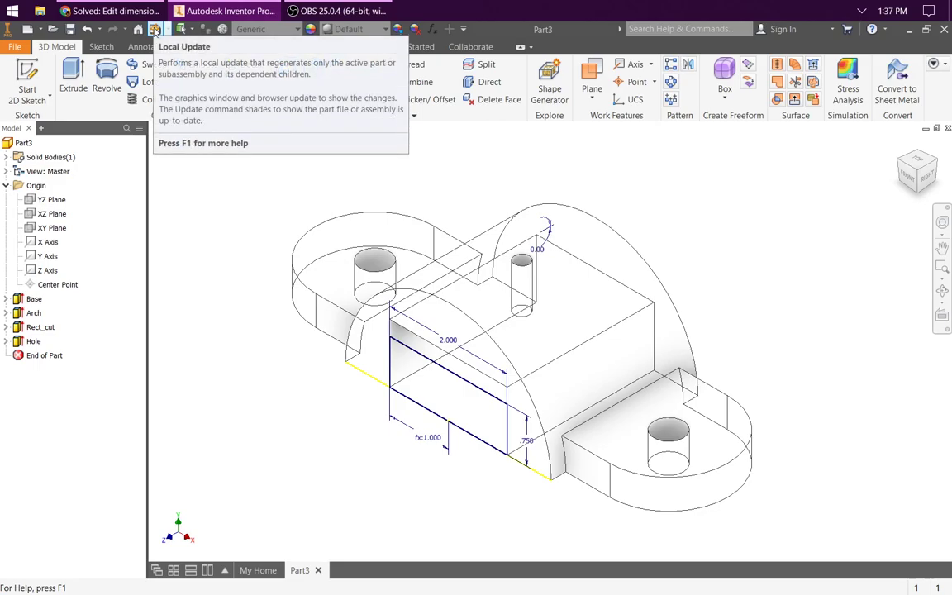
left_click(154, 30)
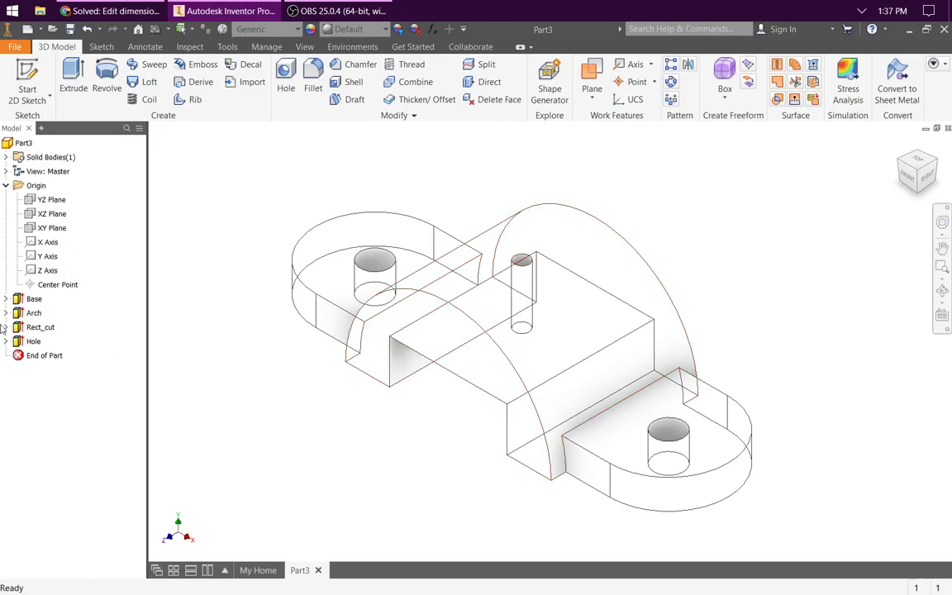
Step: Suppress the Rect_cut feature and start a new sketch on the XY plane, viewed from the front
right_click(36, 328)
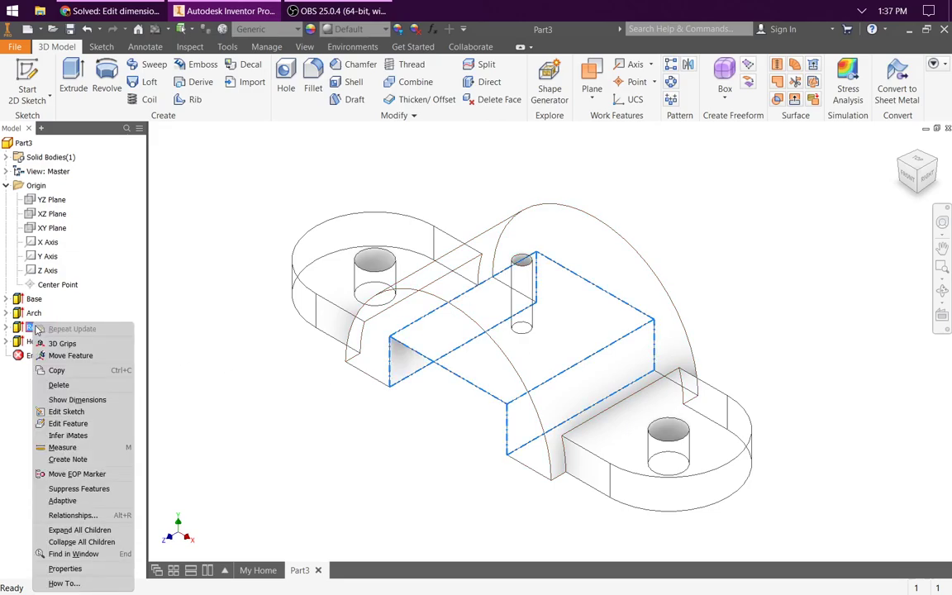
left_click(76, 489)
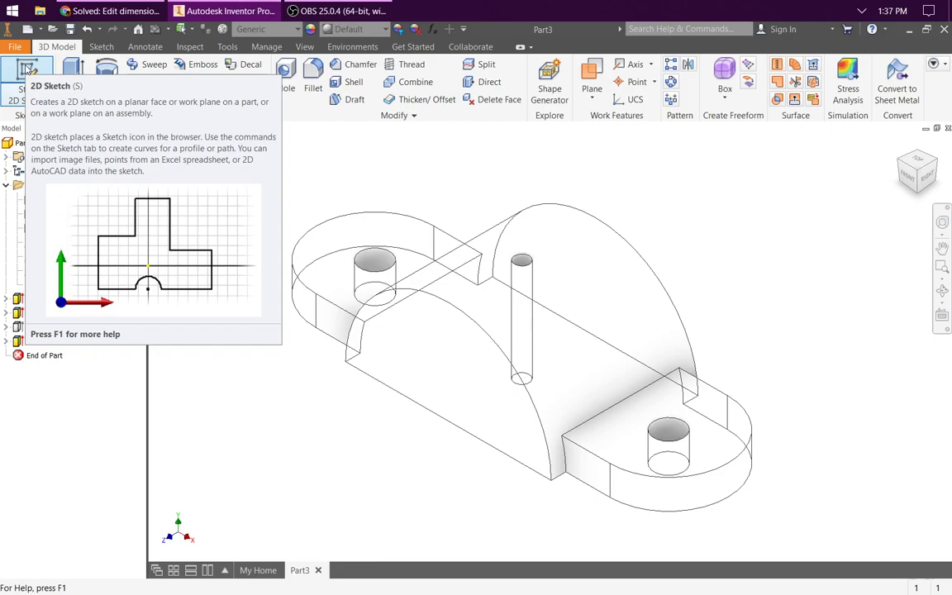
left_click(29, 83)
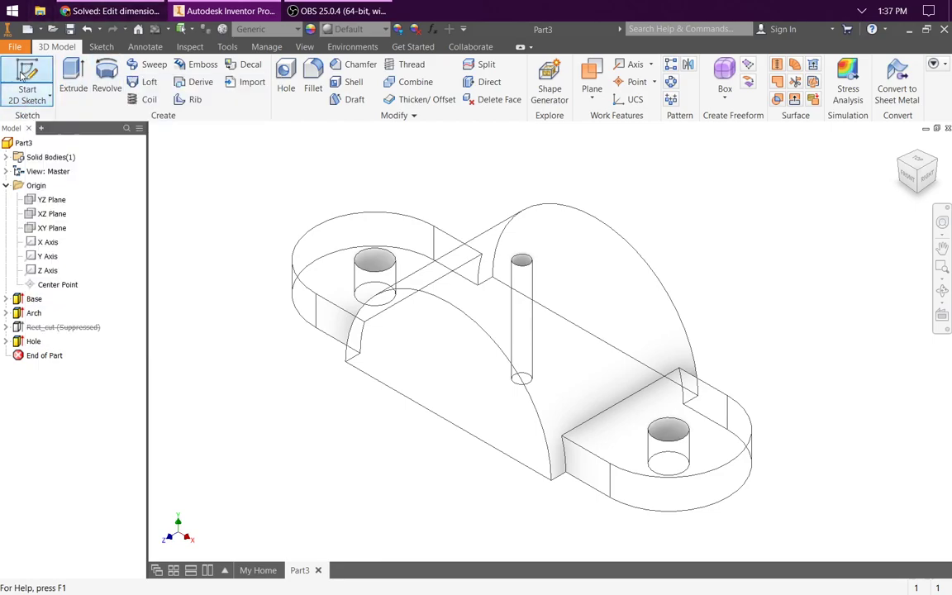
left_click(50, 230)
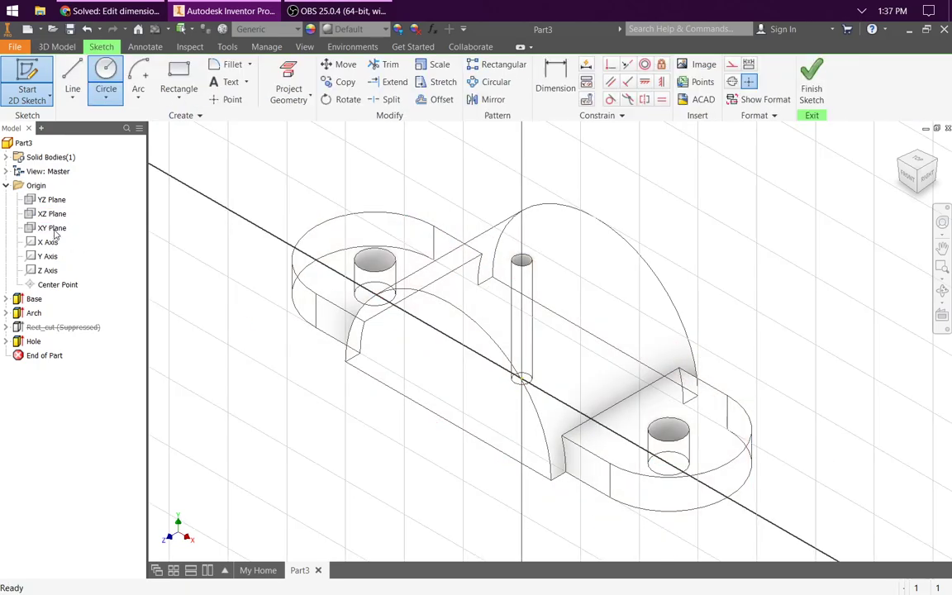
left_click(903, 177)
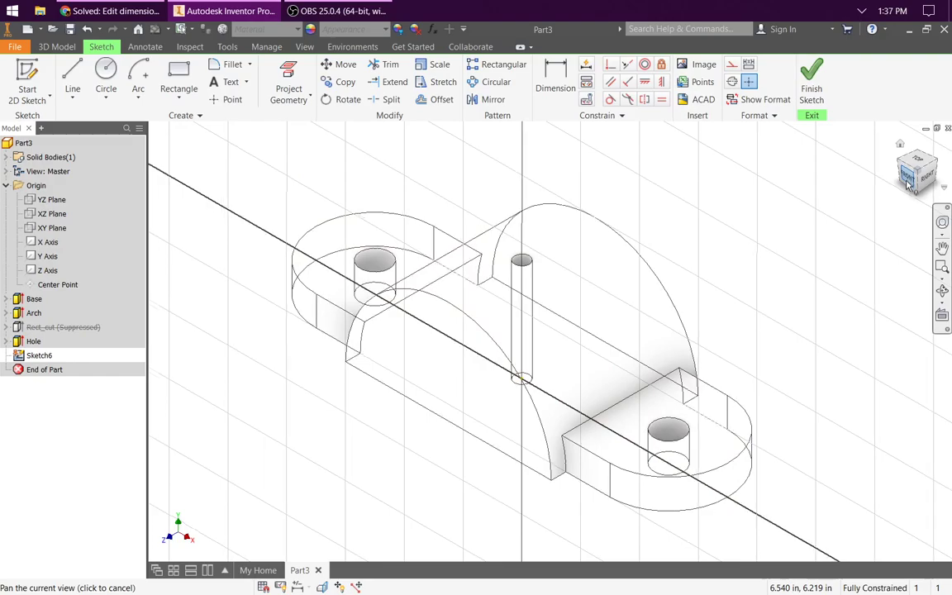
Step: Draw a circle of 2.5 in diameter centred on the origin and finish the sketch
left_click(107, 73)
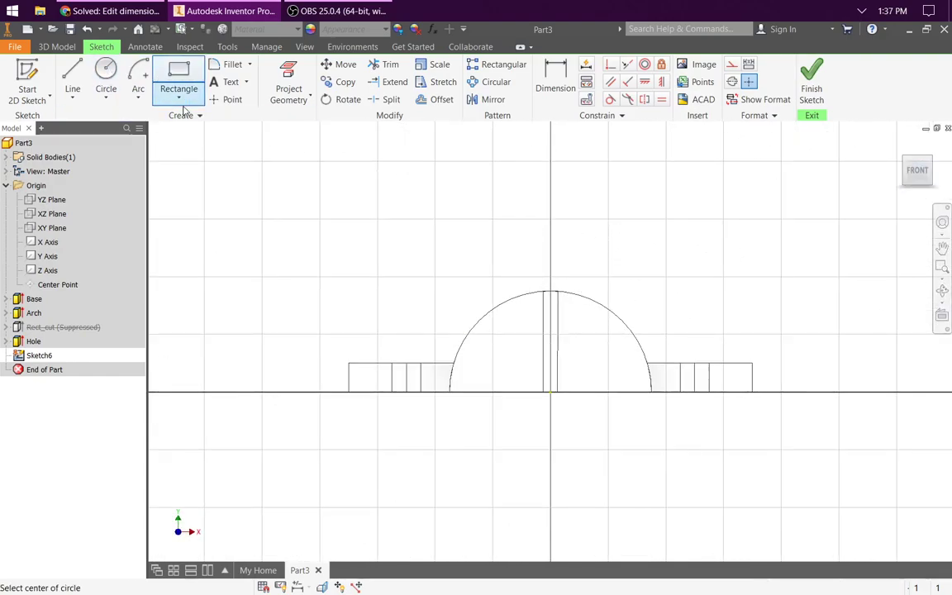
left_click(550, 392)
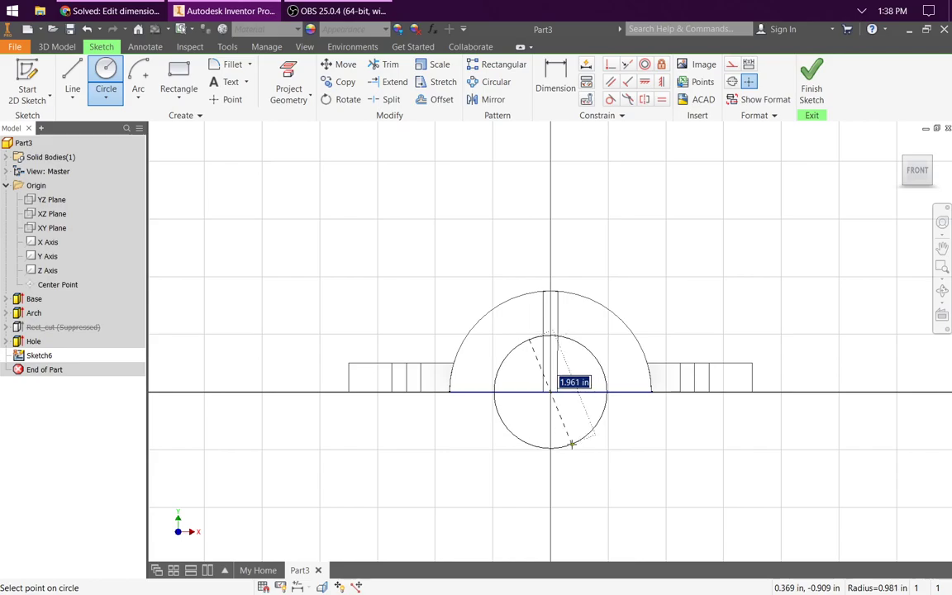
type("2.5")
key("Return")
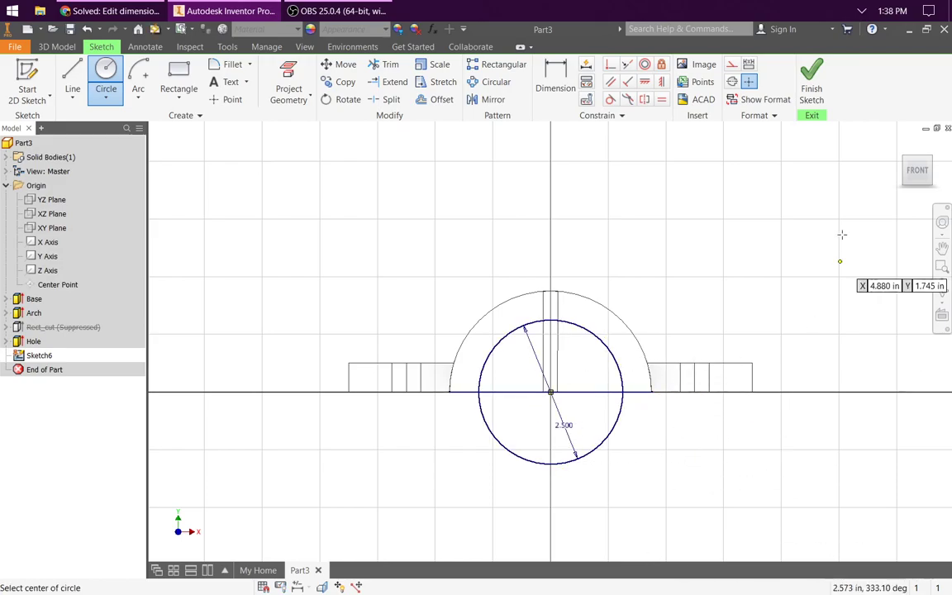
left_click(820, 75)
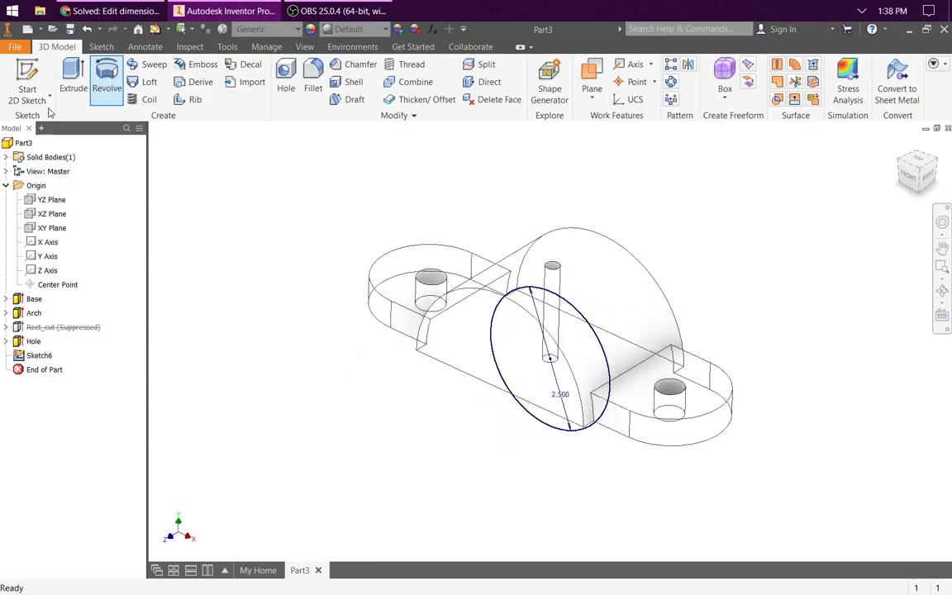
Step: Try to extrude the 2.5 in circle as a join in both directions with extents set to All
left_click(68, 76)
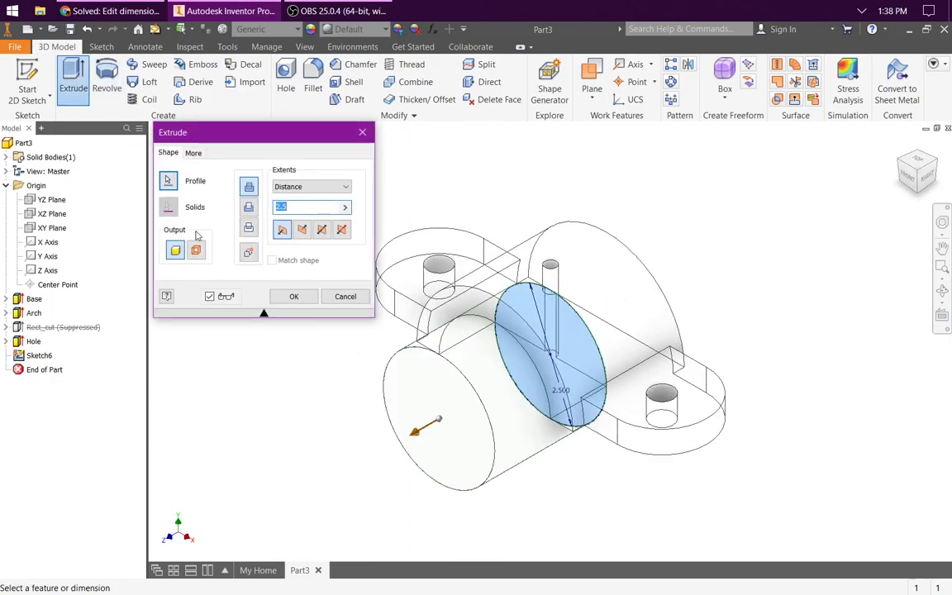
left_click(322, 231)
left_click(345, 187)
left_click(289, 231)
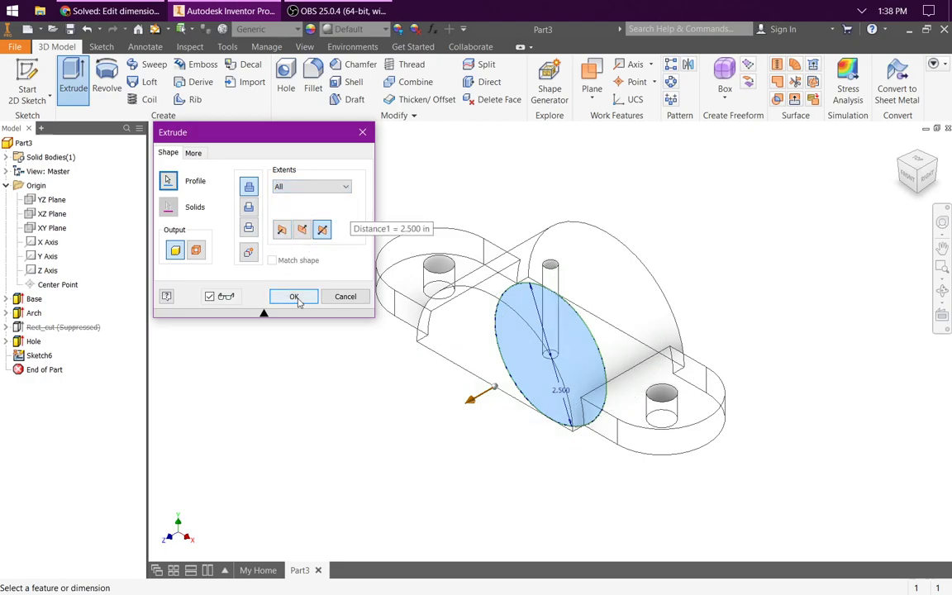
left_click(295, 298)
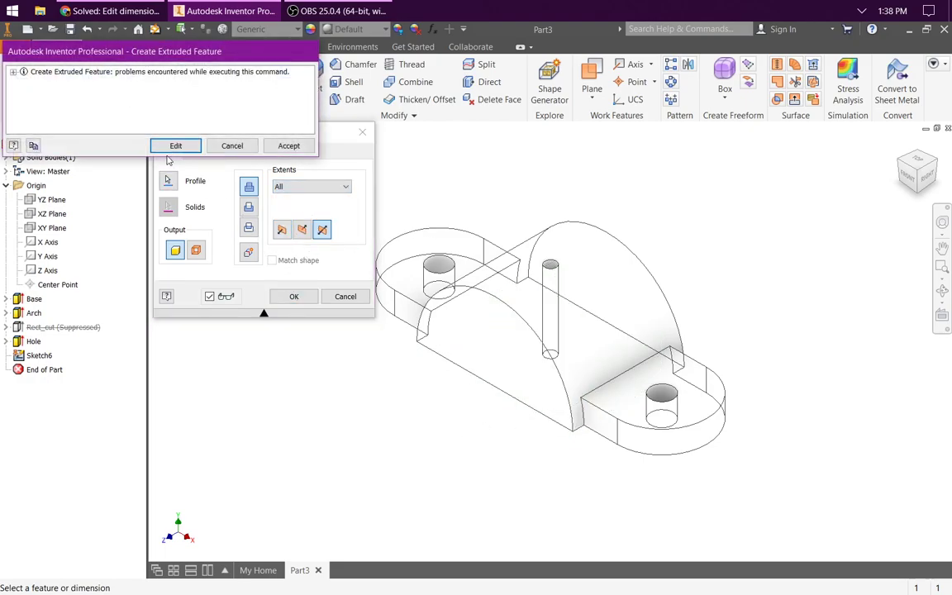
left_click(175, 145)
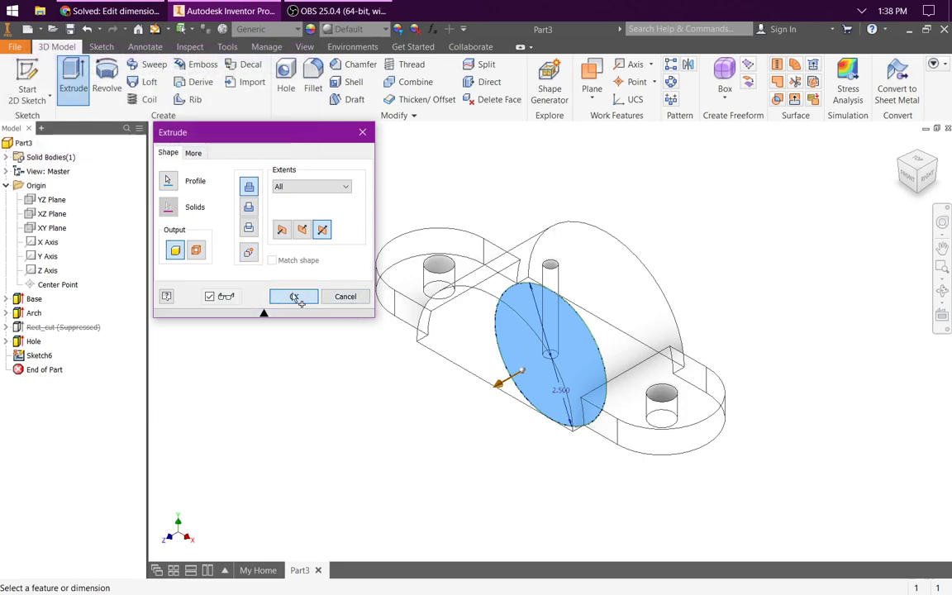
left_click(283, 296)
left_click(233, 146)
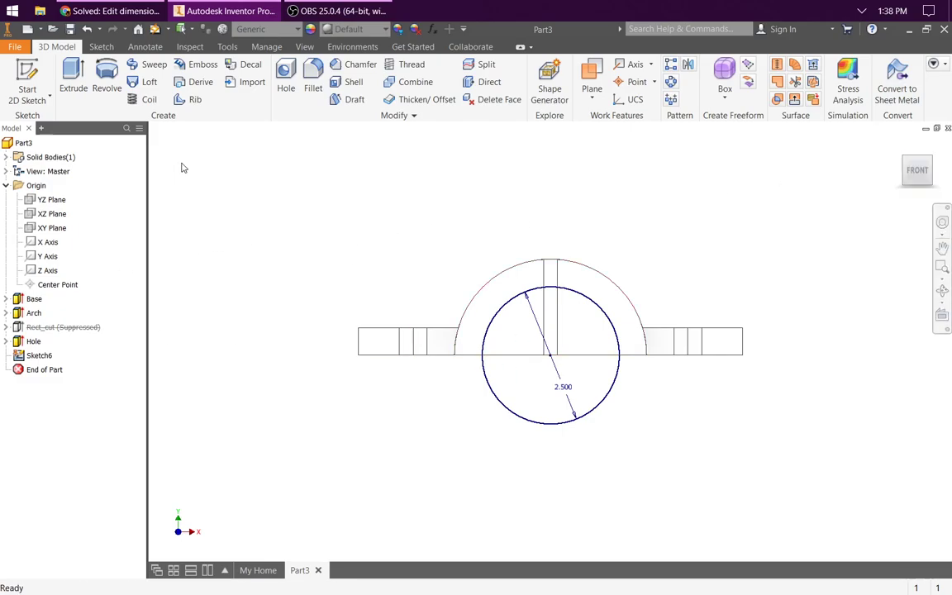
Step: Extrude the 2.5 in circle as a symmetric cut through the arch with extents set to All
left_click(74, 79)
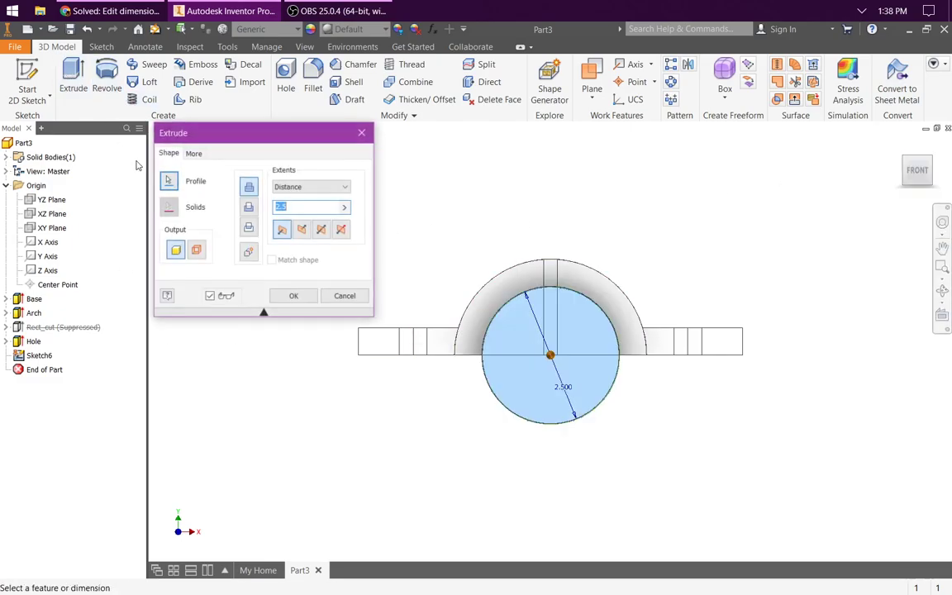
left_click(249, 206)
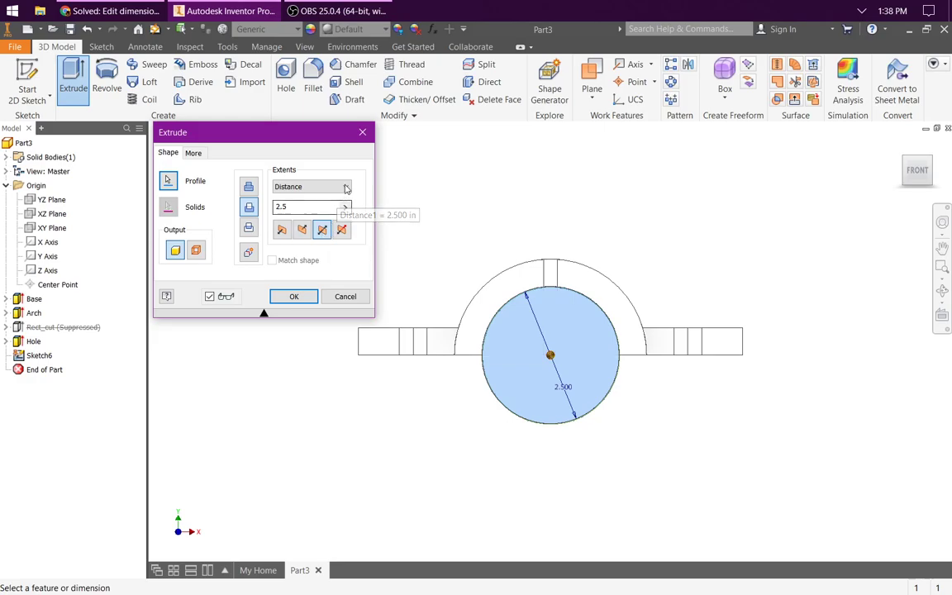
left_click(346, 187)
left_click(311, 236)
left_click(299, 298)
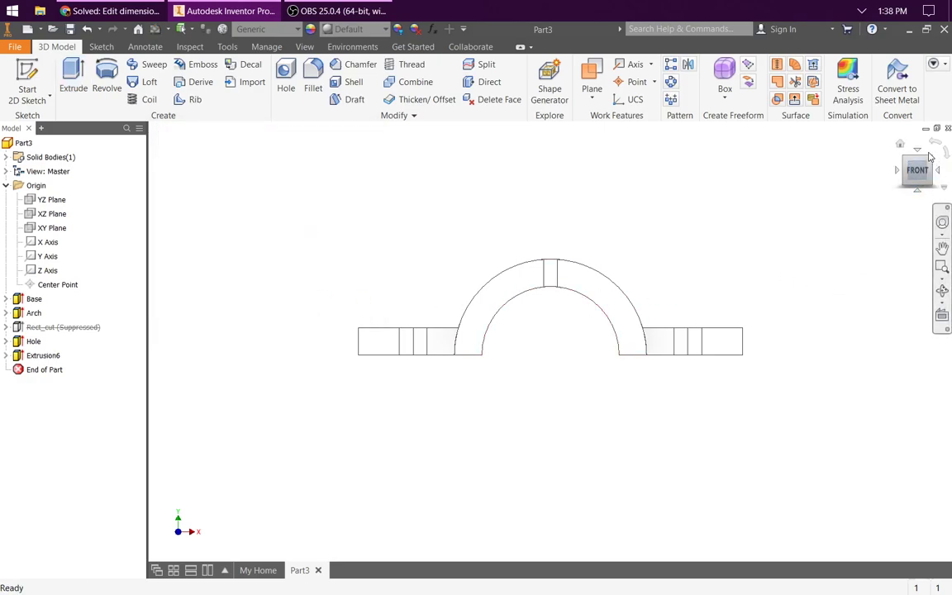
key("F6")
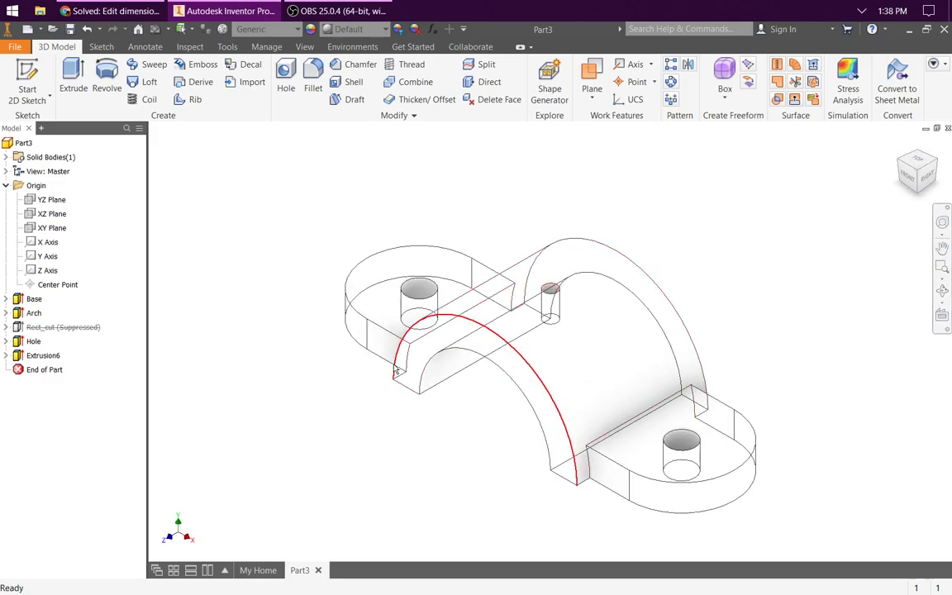
mouse_move(415, 386)
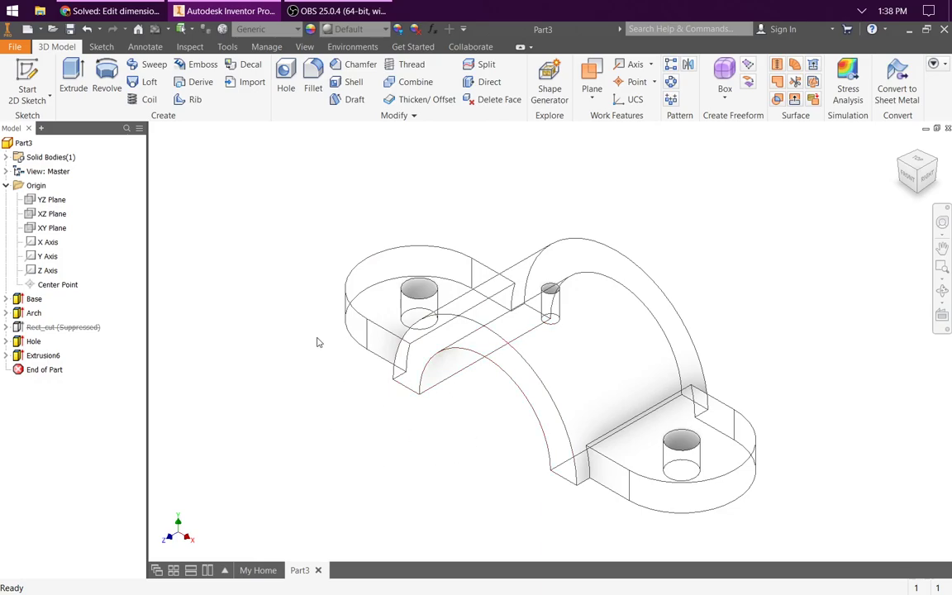
Step: Display the model in the Shaded visual style
left_click(304, 47)
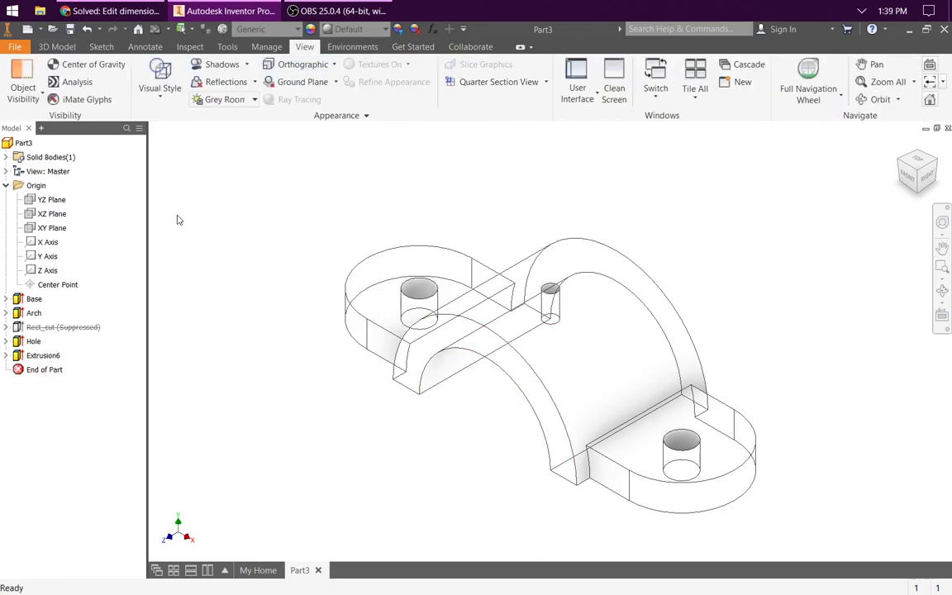
left_click(159, 81)
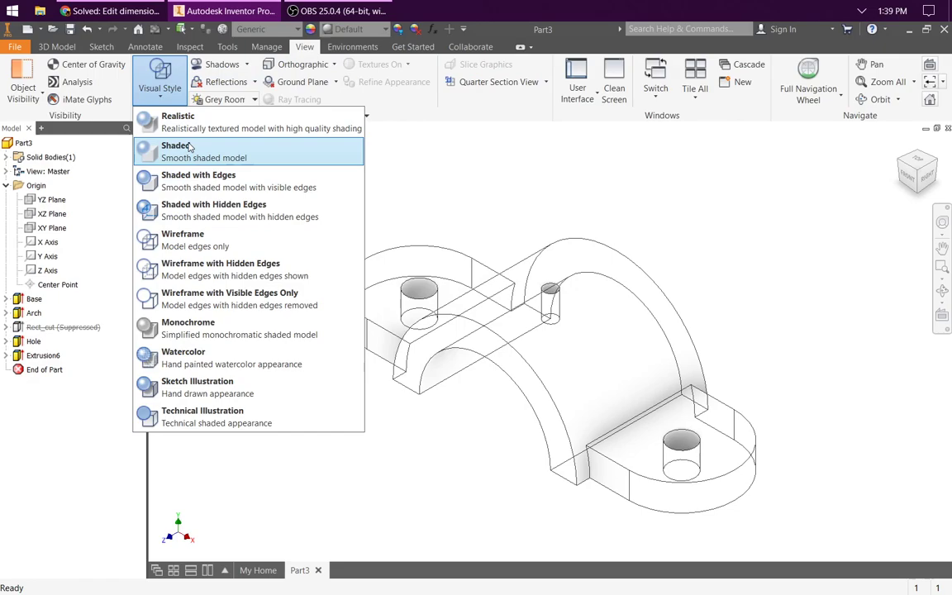
left_click(190, 147)
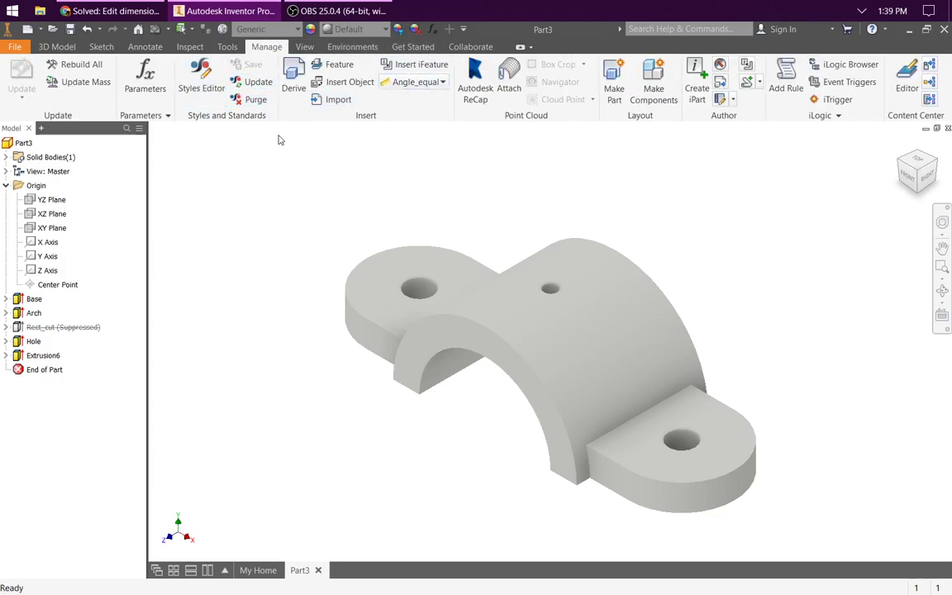
Step: Assign Aluminum 6061 from the Inventor Material Library to the part and open that material for editing
left_click(225, 46)
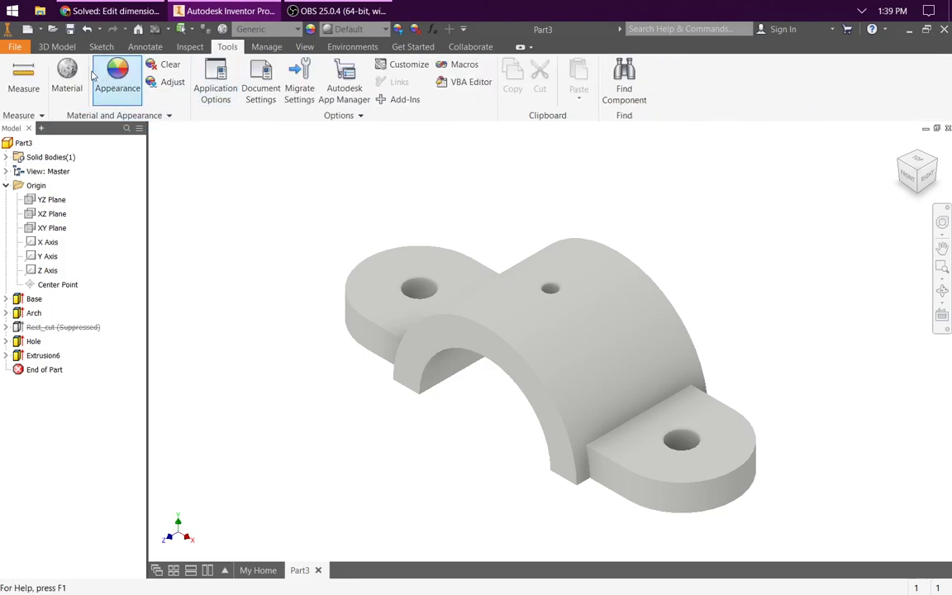
left_click(67, 70)
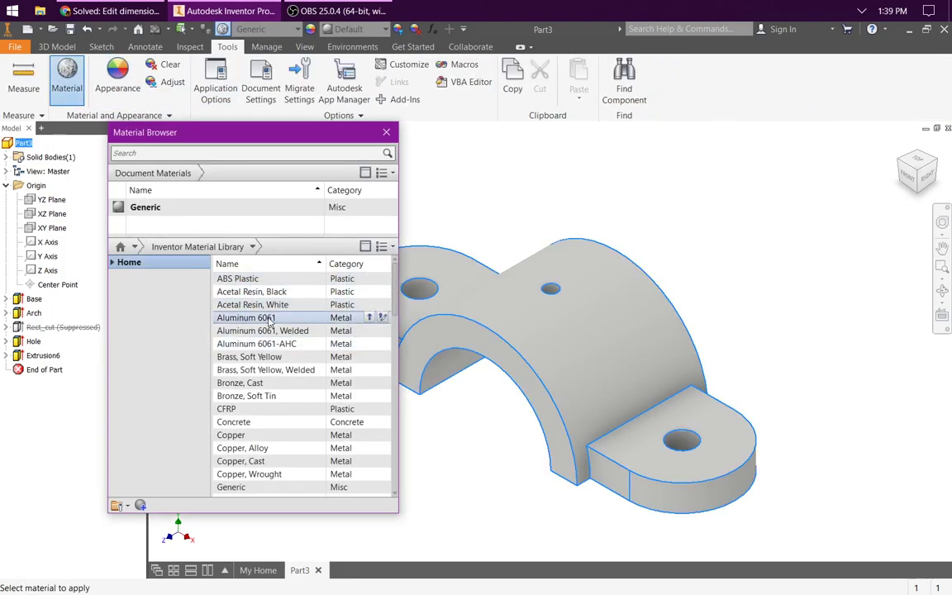
left_click(369, 318)
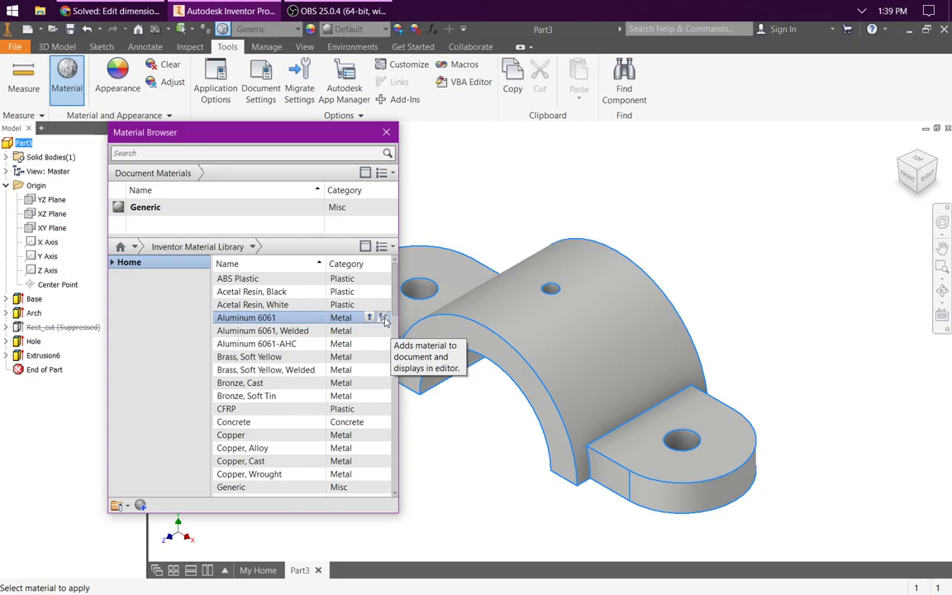
left_click(382, 317)
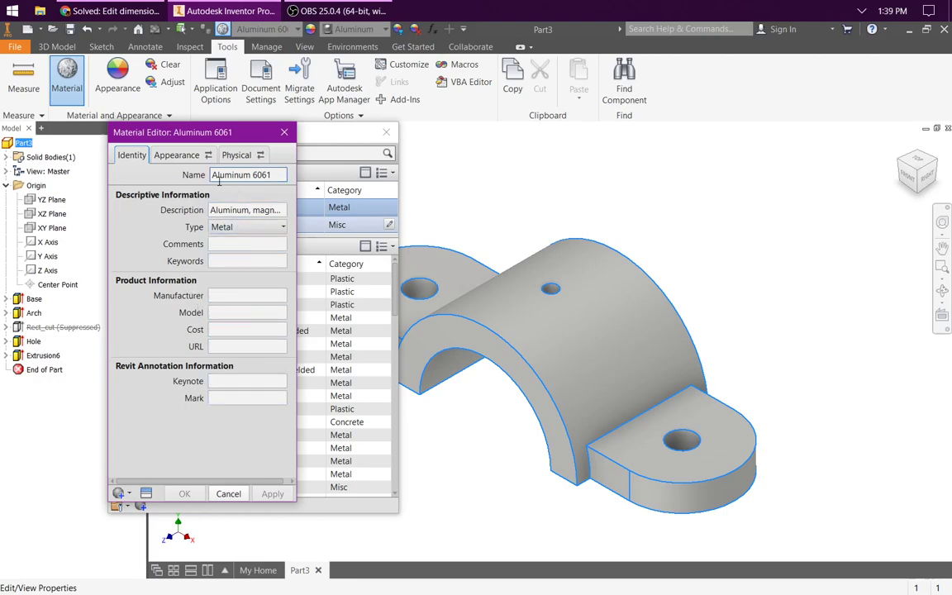
Step: Set the material's appearance to light green, RGB 128 255 128, with glossiness 50, and apply it to the part
left_click(176, 155)
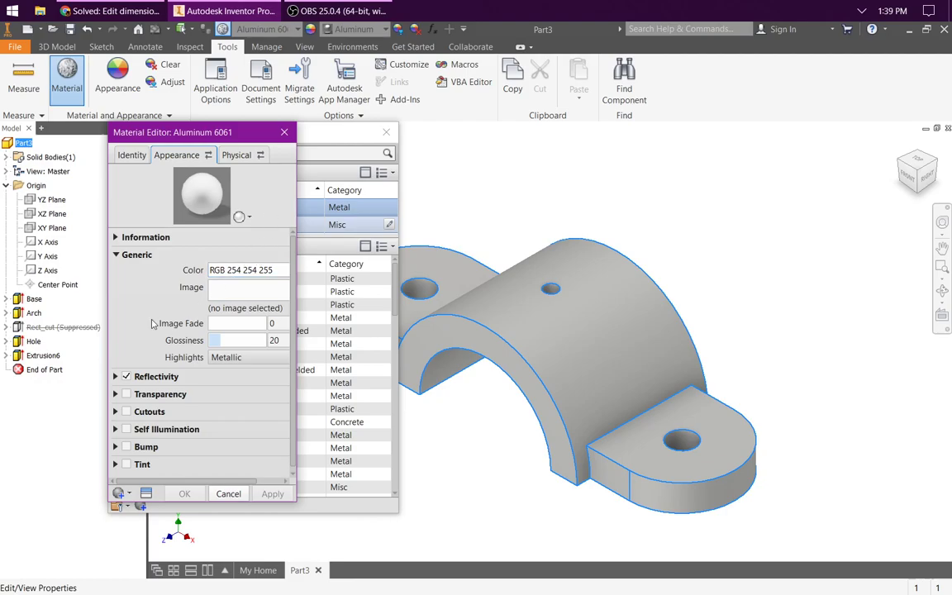
left_click(243, 270)
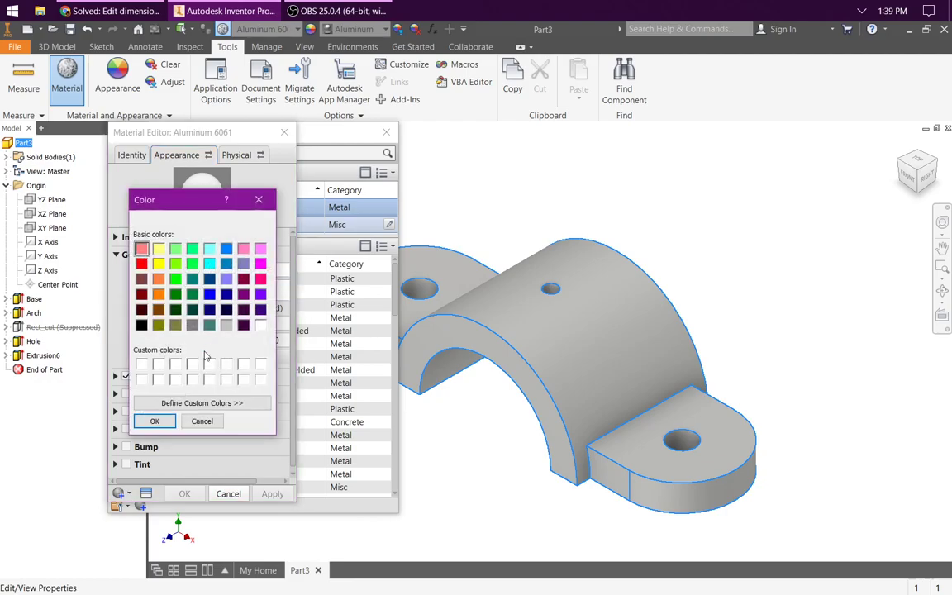
left_click(175, 250)
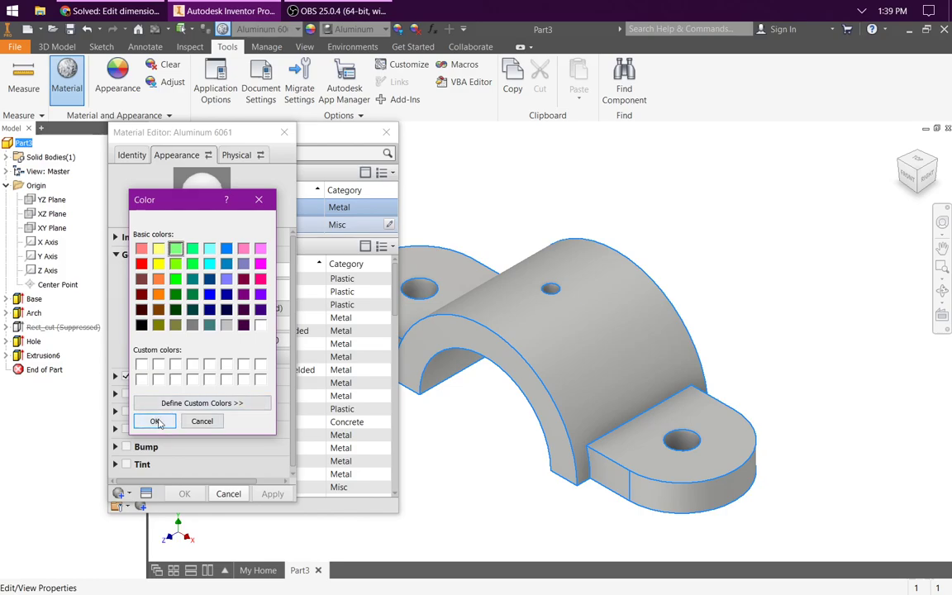
left_click(156, 422)
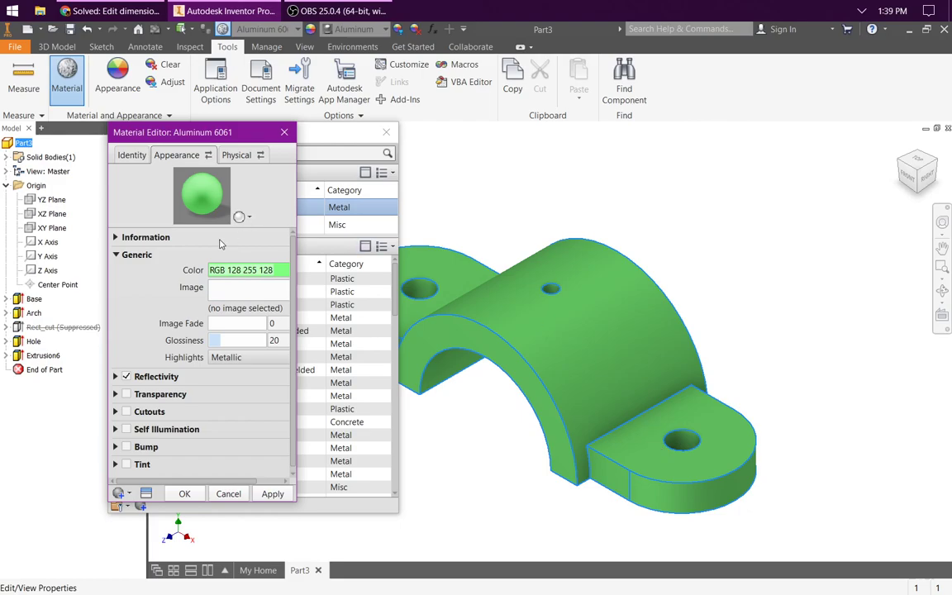
double_click(283, 340)
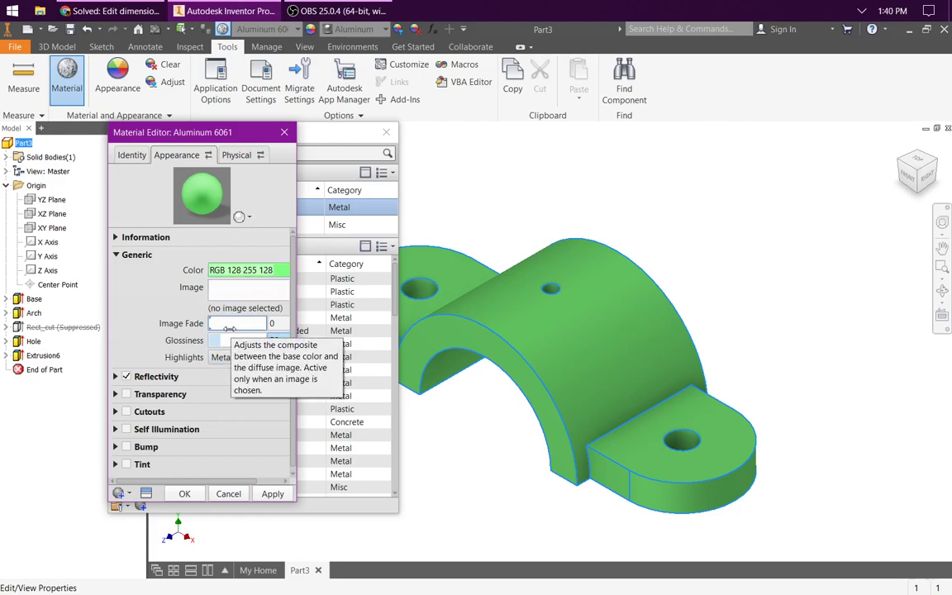
type("50")
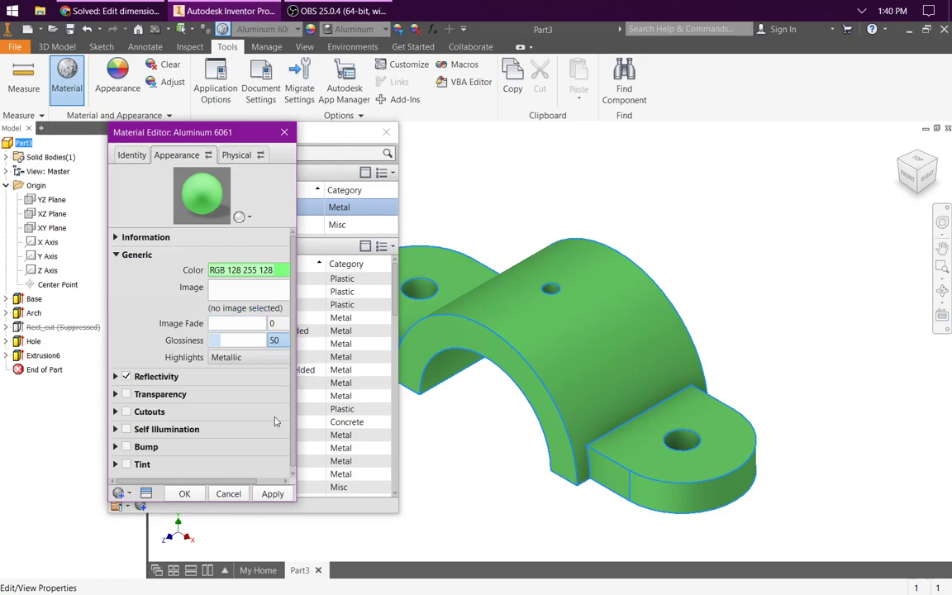
left_click(273, 494)
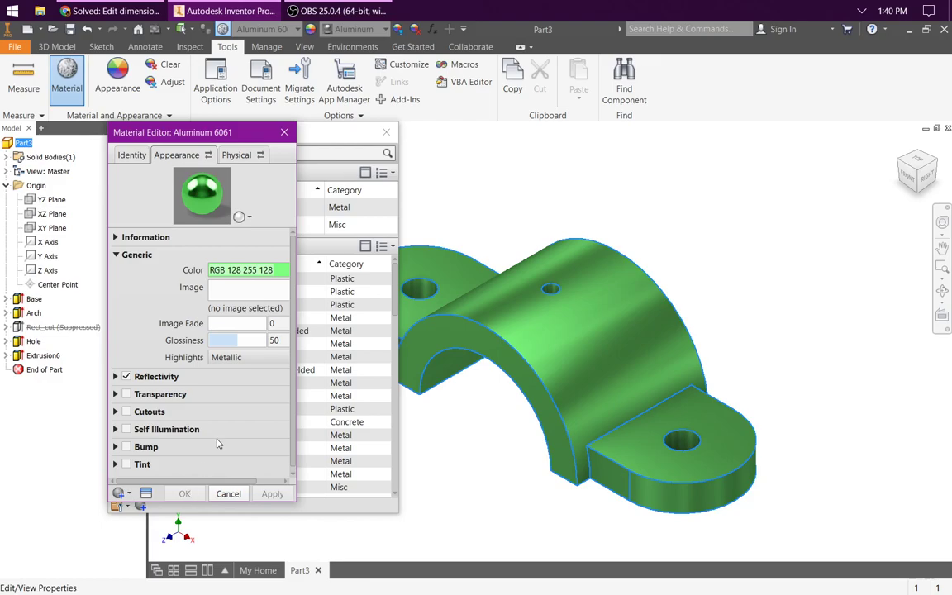
Step: Examine the material's physical thermal and mechanical properties, and close the material editor and browser
left_click(239, 155)
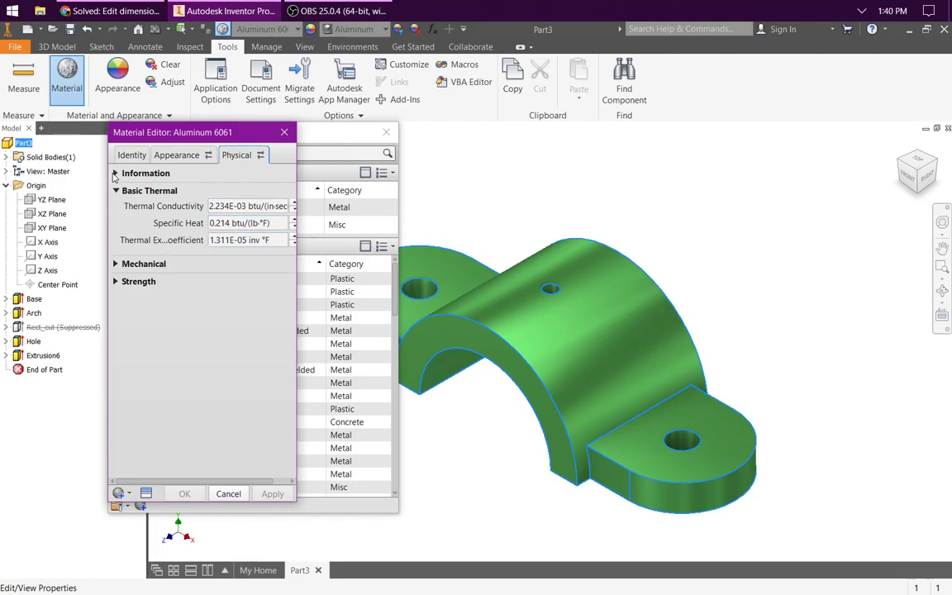
left_click(115, 264)
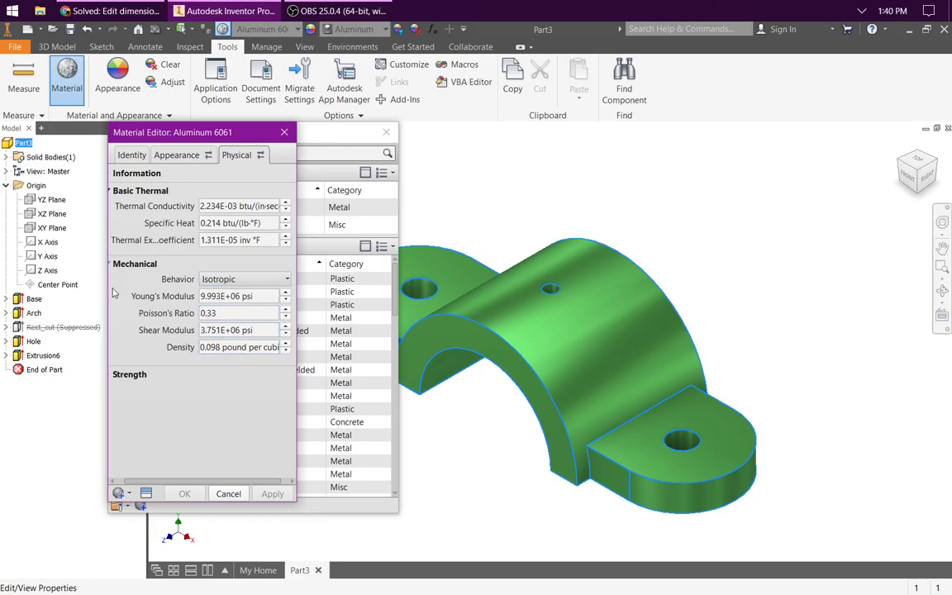
left_click(225, 494)
left_click(385, 133)
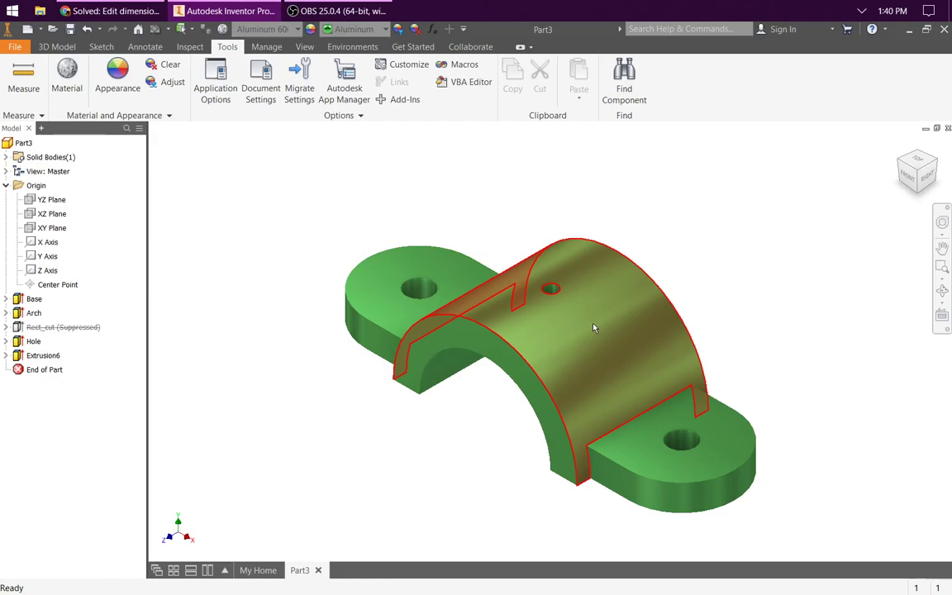
Step: Save the part as U-Bracket in the EDSGN folder
mouse_move(610, 345)
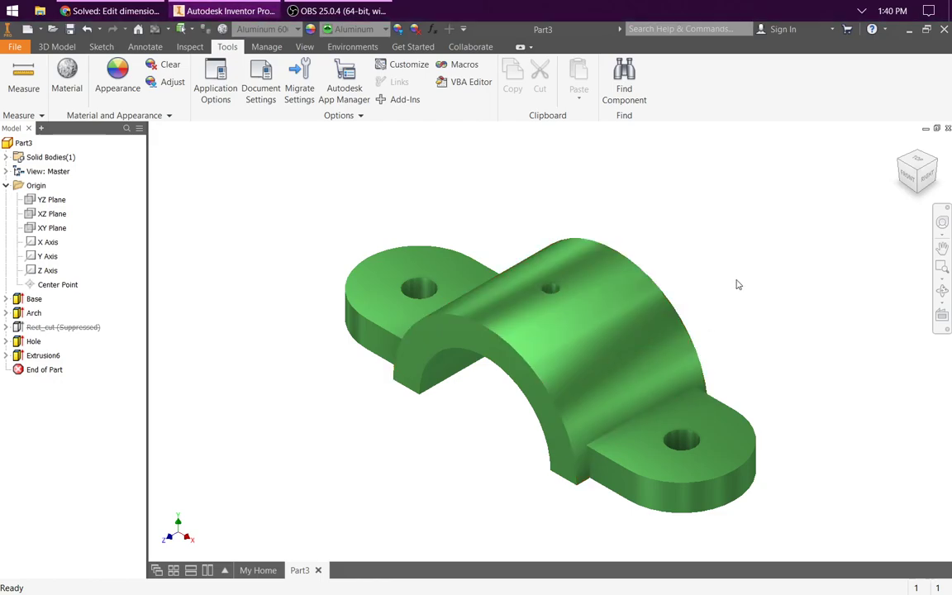
key("ctrl+s")
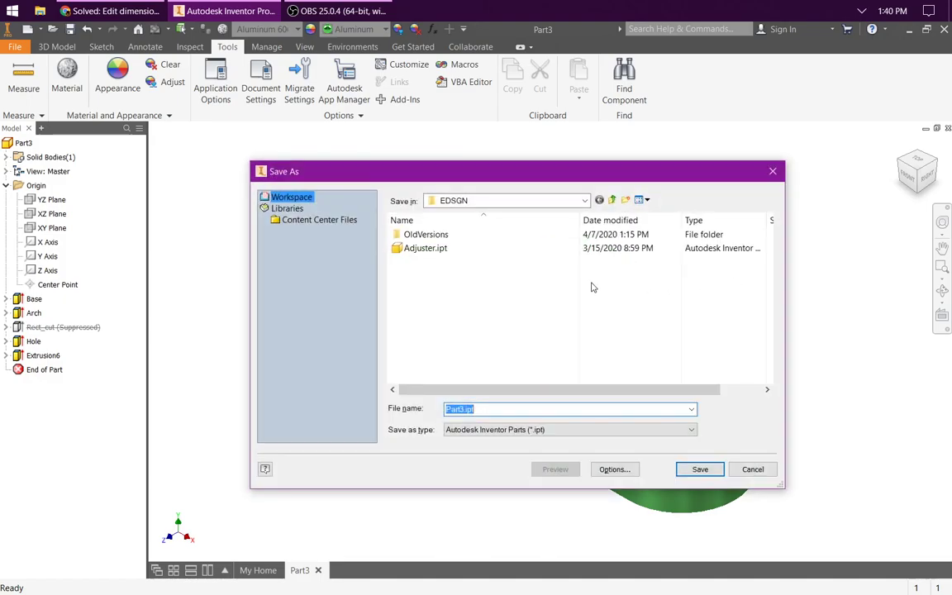
type("U-Bracket")
key("Return")
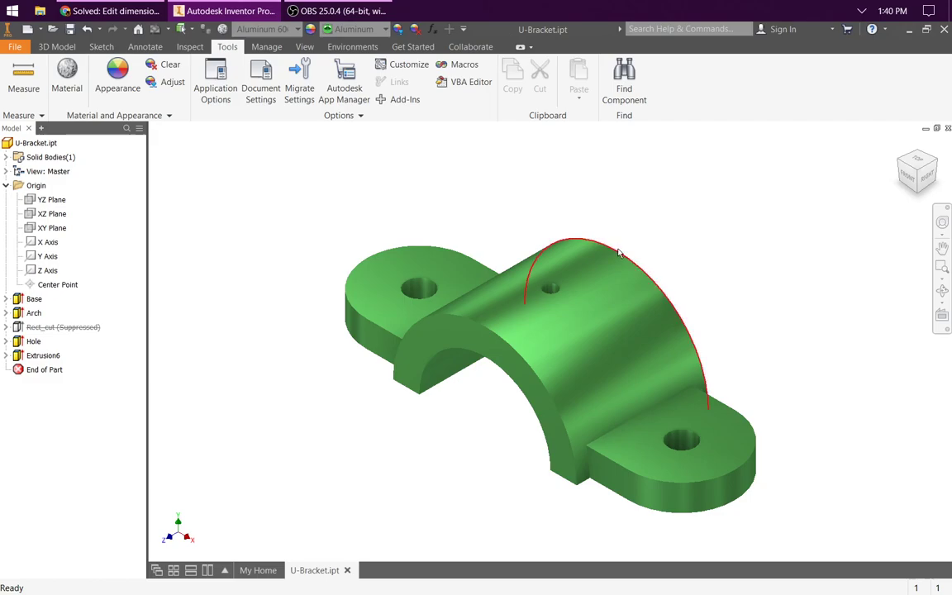
mouse_move(640, 271)
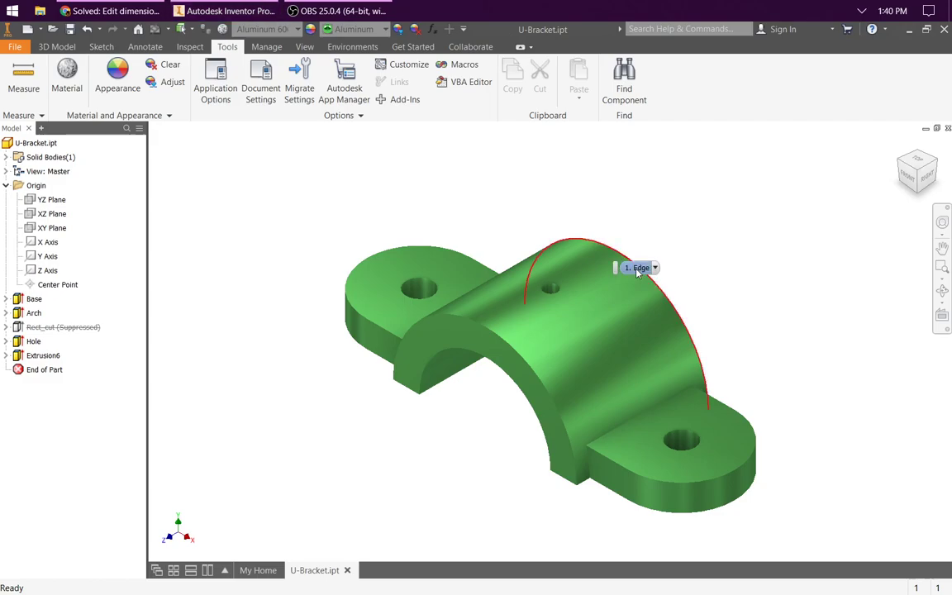
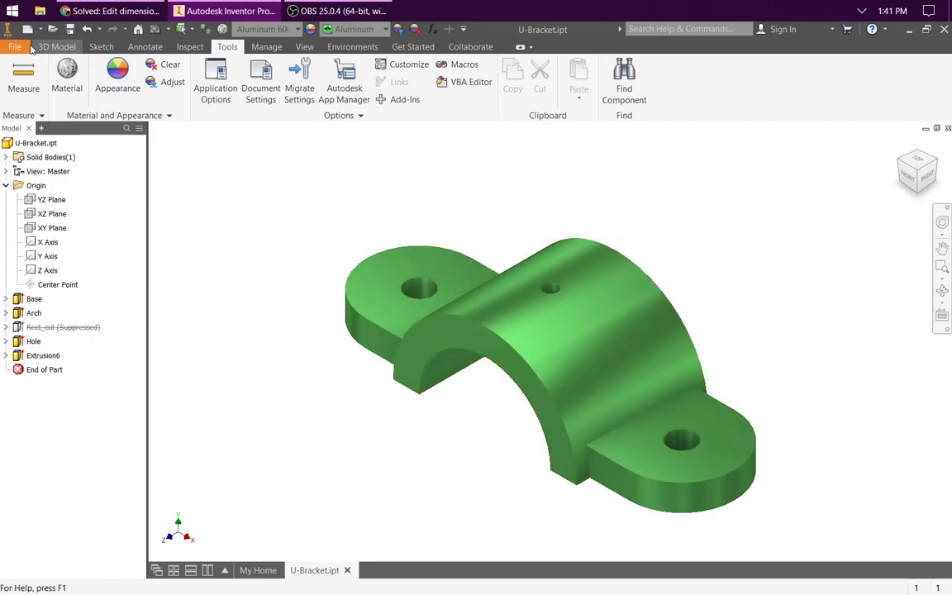
Step: Create a new drawing file
left_click(20, 46)
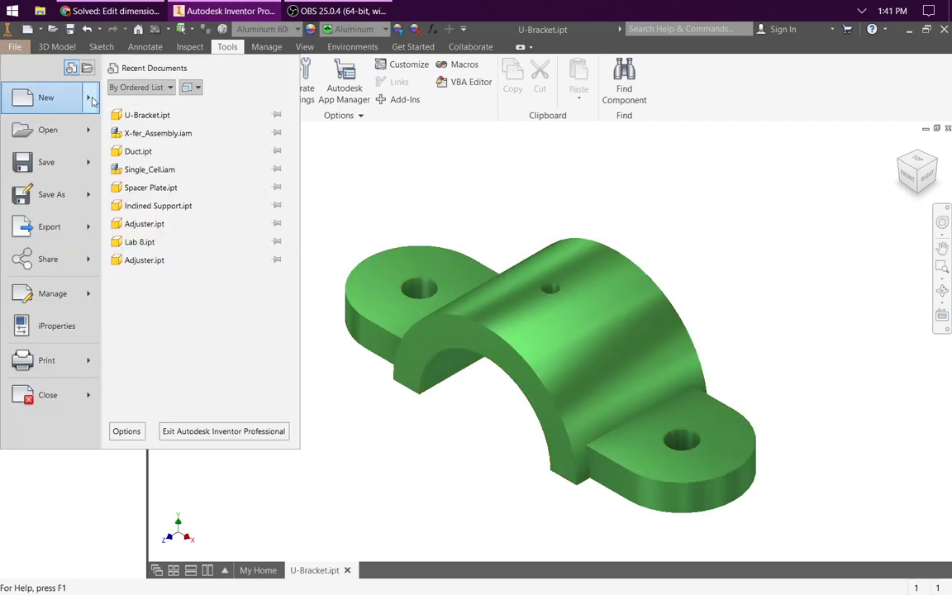
mouse_move(33, 97)
left_click(174, 200)
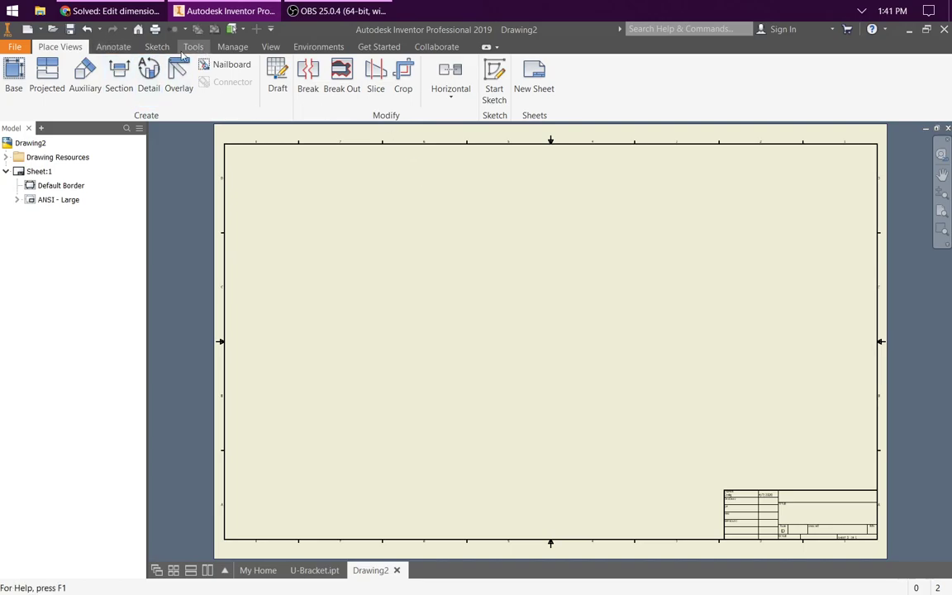
Step: Open the Style and Standard Editor and collapse its Dimension and Standard style groups
left_click(230, 50)
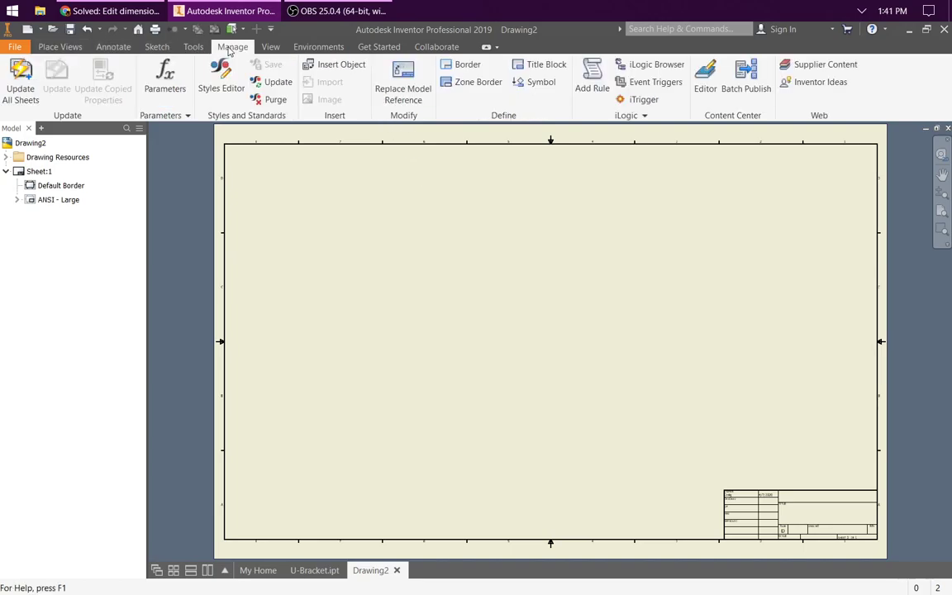
left_click(211, 98)
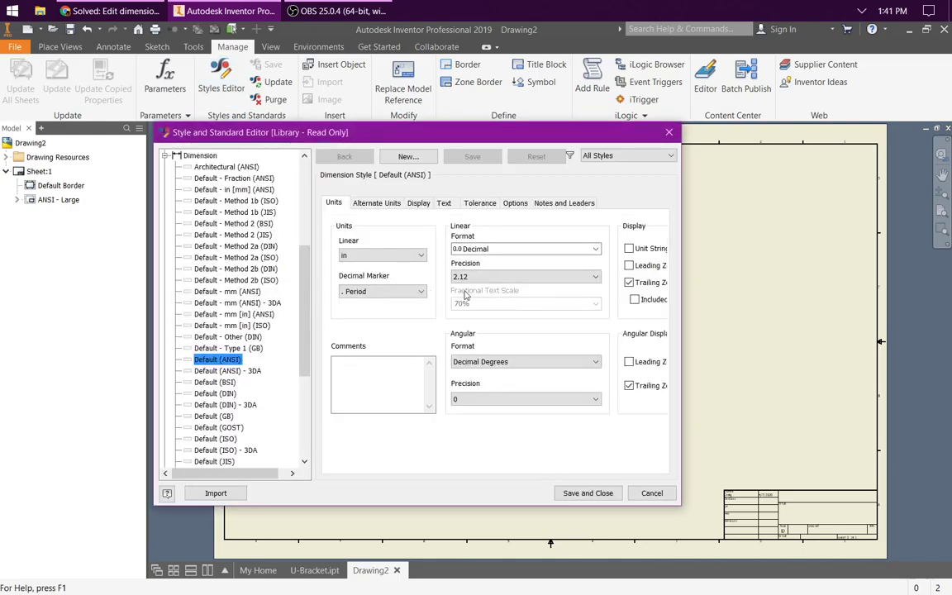
scroll(307, 265, "up", 5)
left_click(165, 324)
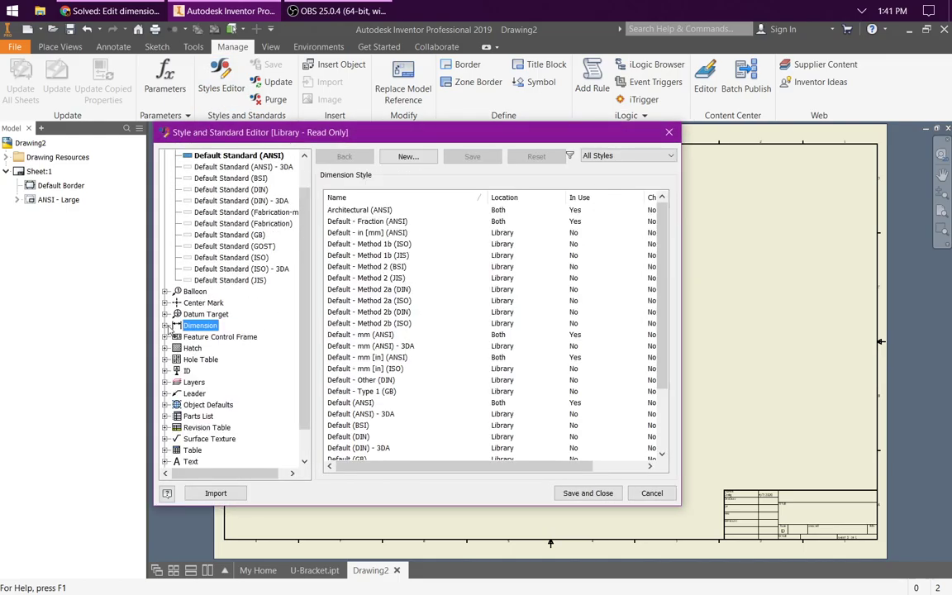
scroll(176, 240, "up", 1)
left_click(164, 155)
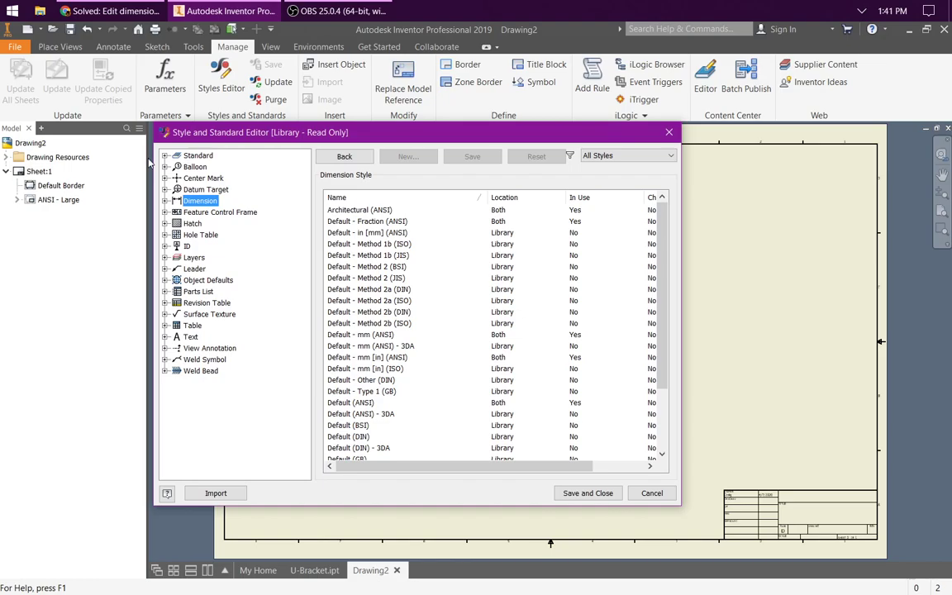
Step: Compare the dimension styles listed under the Local Styles and Active Standard filters
left_click(632, 156)
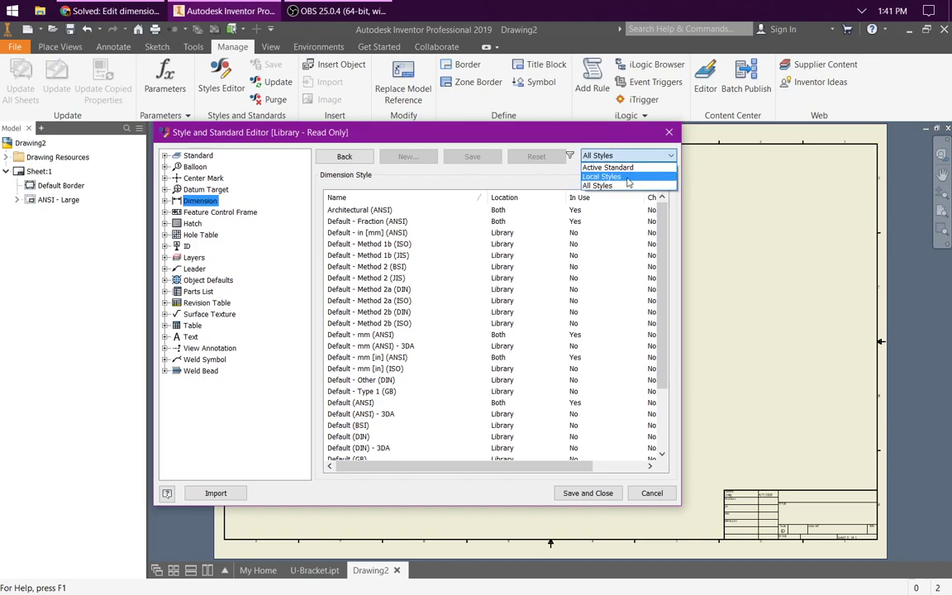
left_click(628, 176)
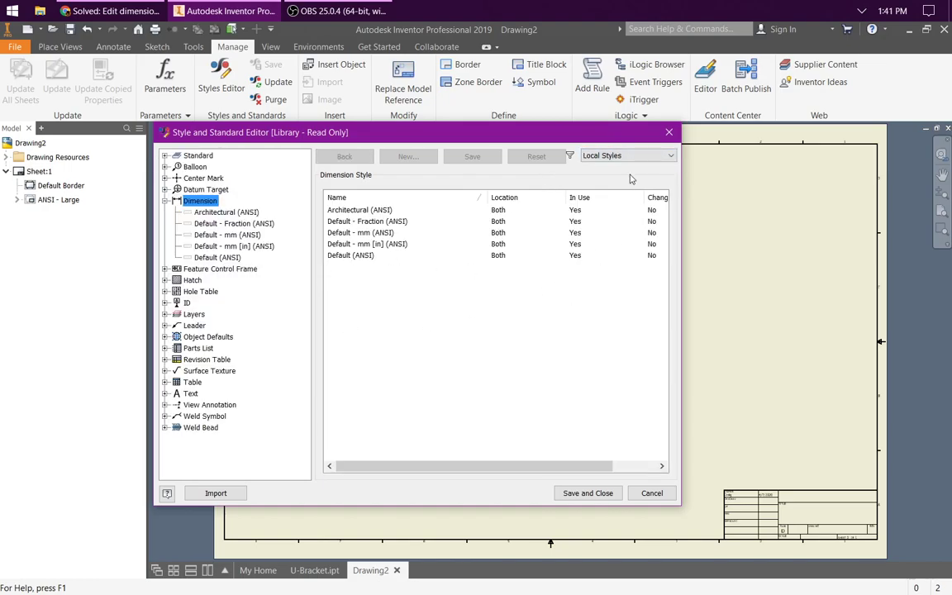
left_click(647, 157)
left_click(641, 167)
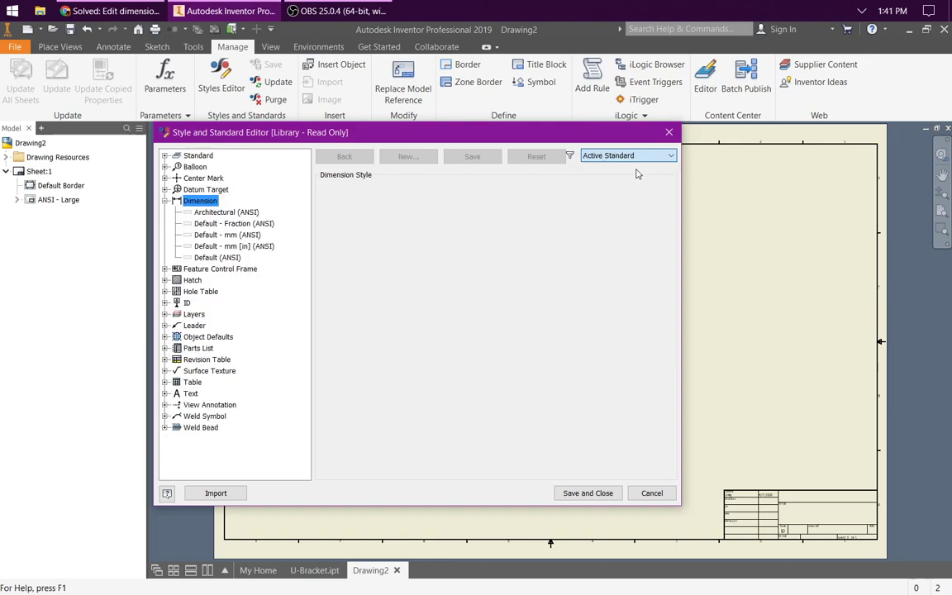
left_click(165, 201)
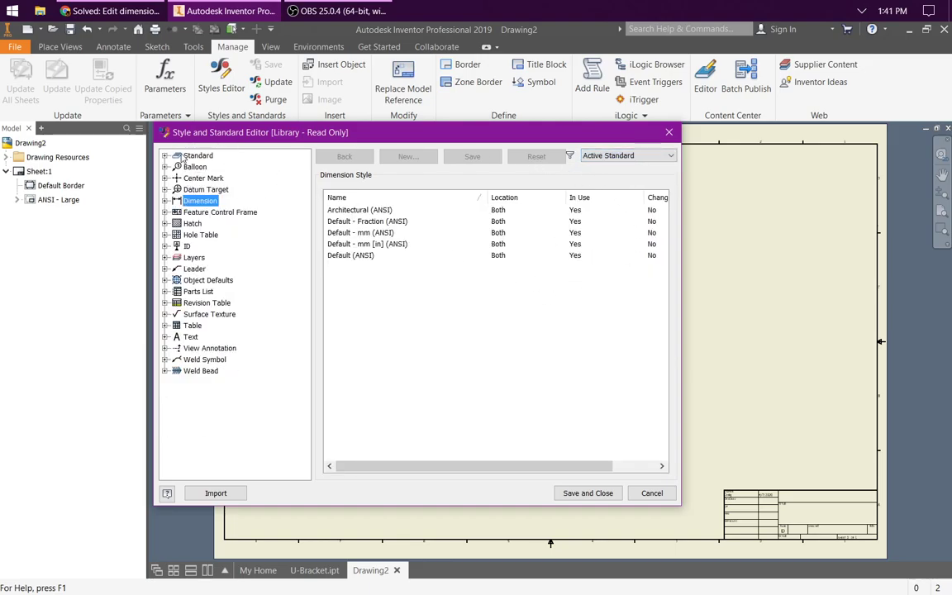
Step: Examine the available drawing standards under the Active Standard filter and under All Styles
left_click(177, 156)
left_click(166, 156)
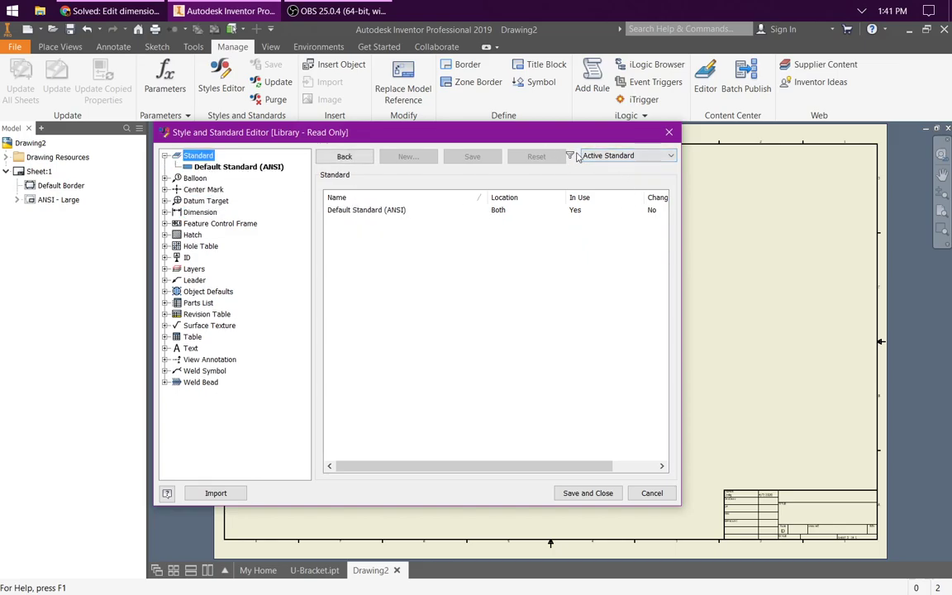
left_click(625, 156)
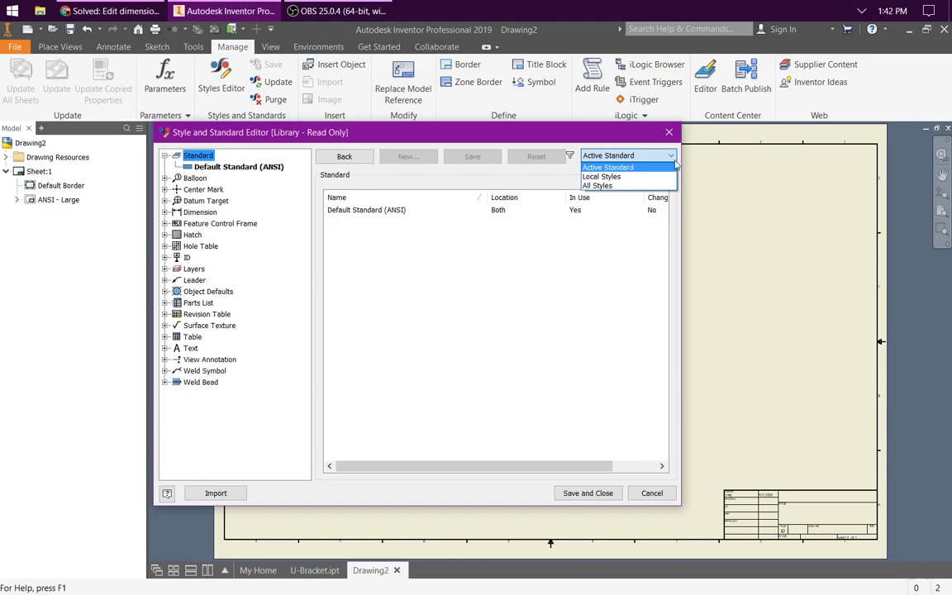
left_click(596, 185)
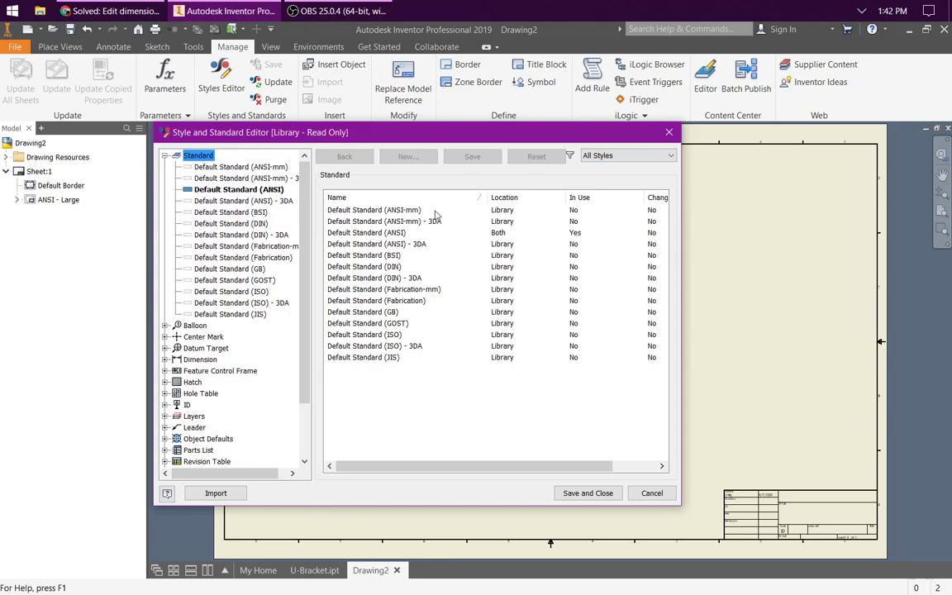
left_click(666, 155)
left_click(539, 422)
Step: Review the general settings and view preferences of Default Standard (ANSI), including its projection type, and collapse the standards
left_click(206, 187)
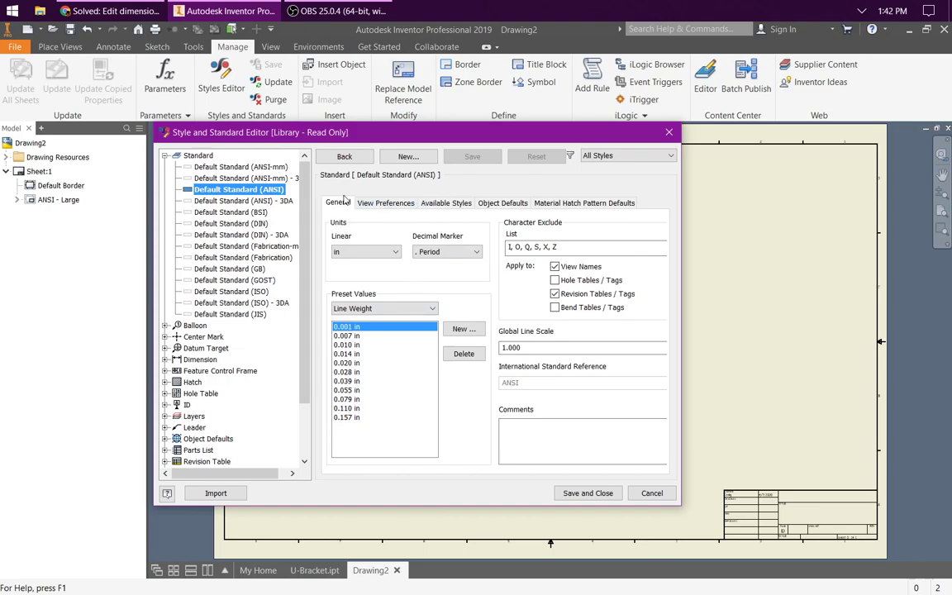
left_click(381, 207)
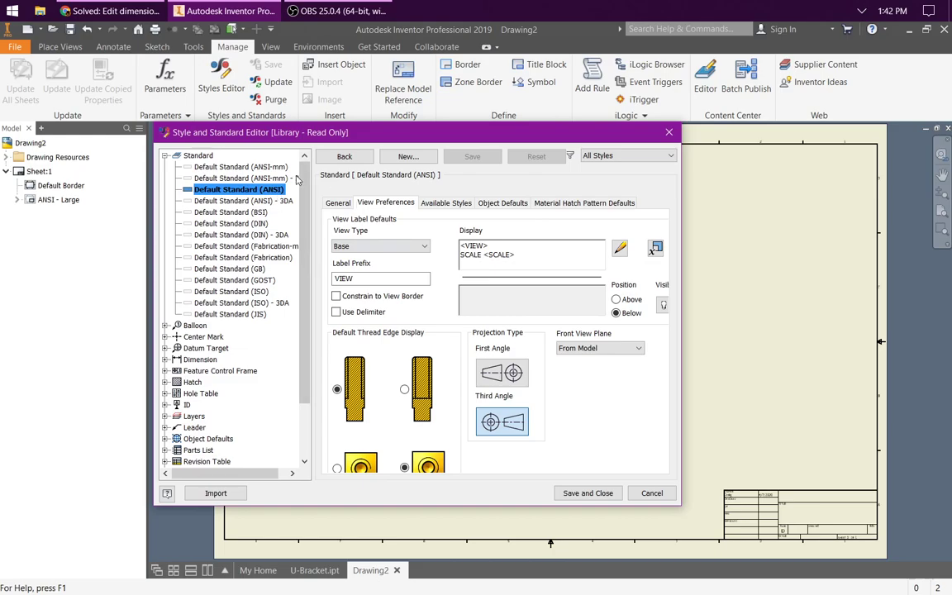
left_click(165, 156)
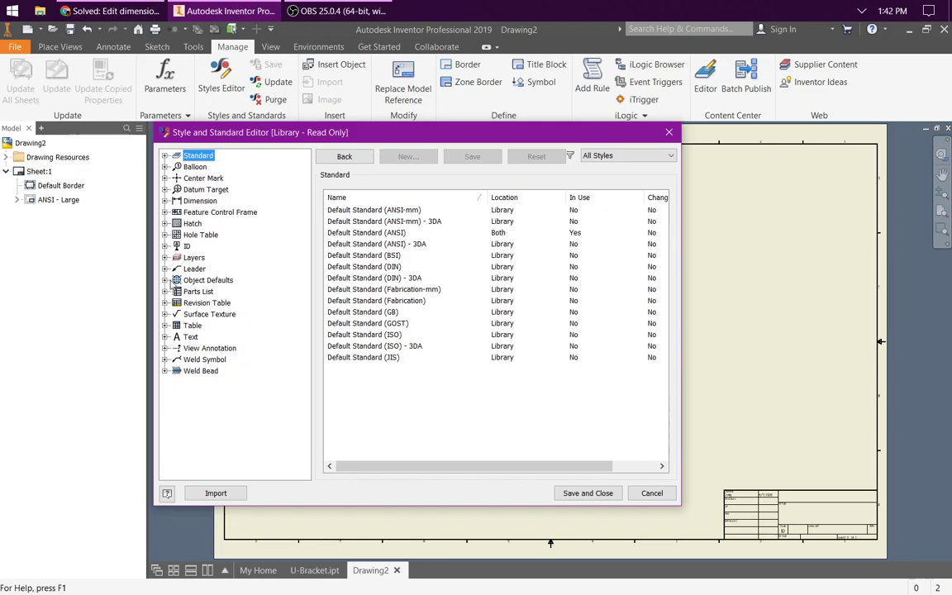
Step: Review the units, alternate units, display and text settings of the Default (ANSI) dimension style
left_click(166, 200)
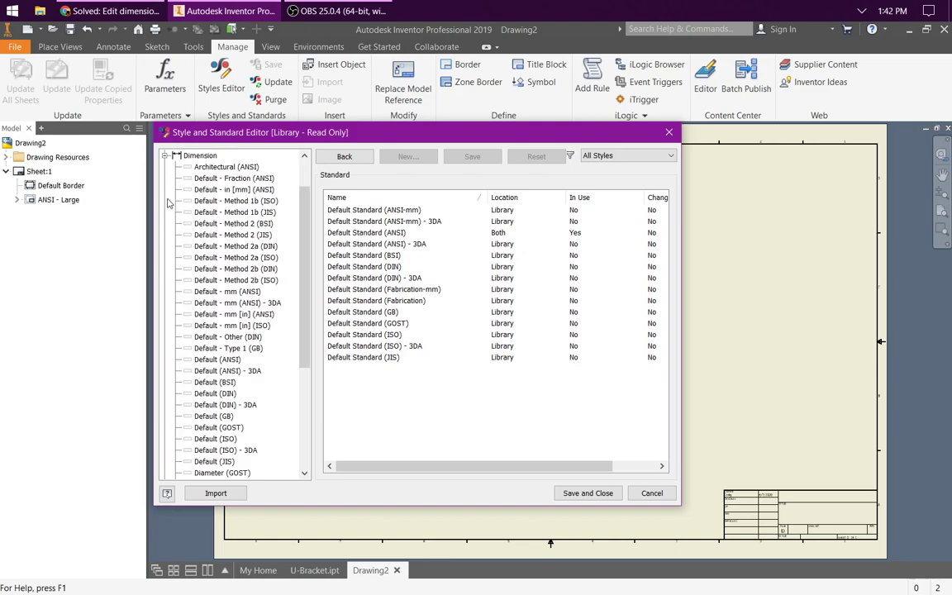
left_click(223, 360)
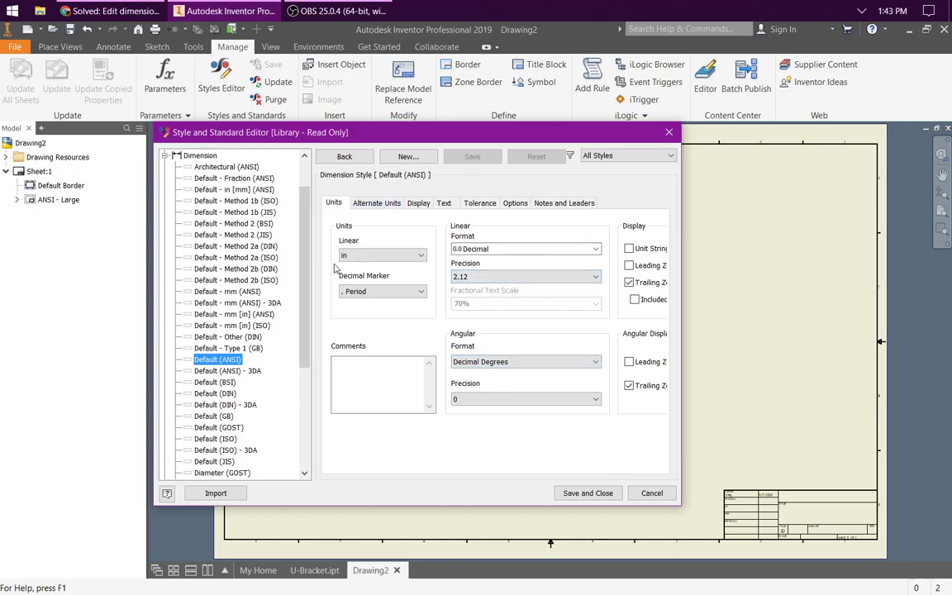
left_click(398, 206)
left_click(418, 203)
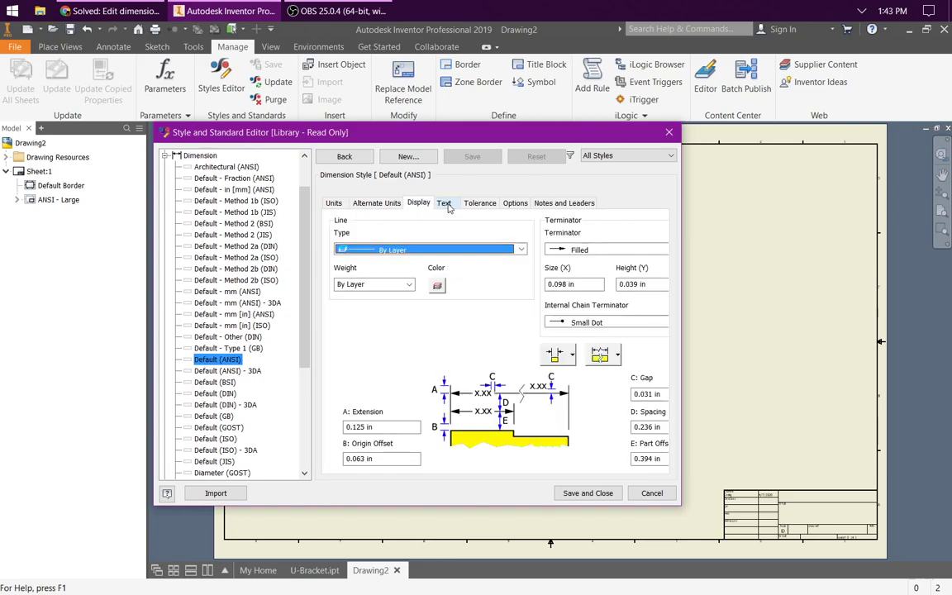
left_click(443, 204)
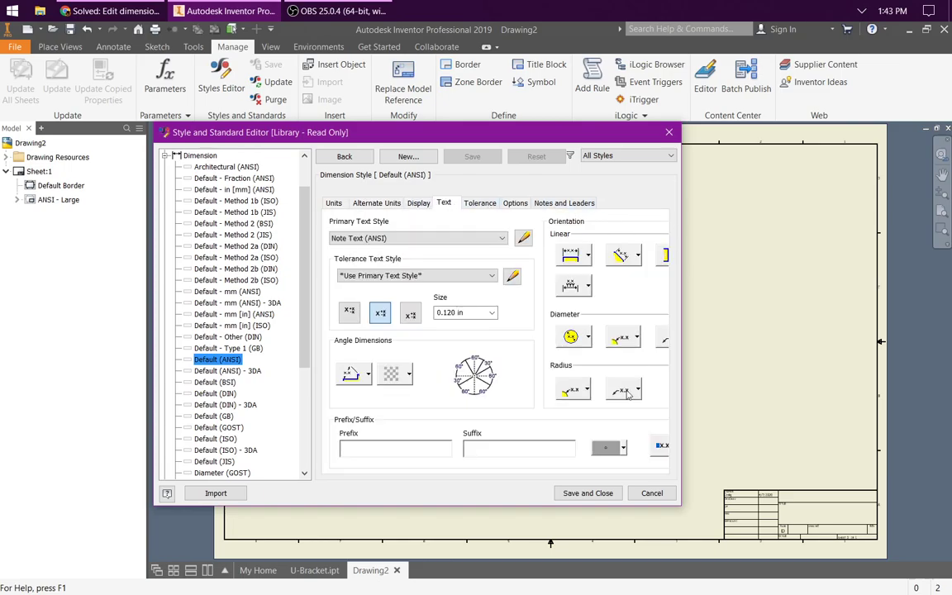
Step: Save and close the style editor, and create a sheet from the B size, 2 view format using U-Bracket.ipt
left_click(588, 493)
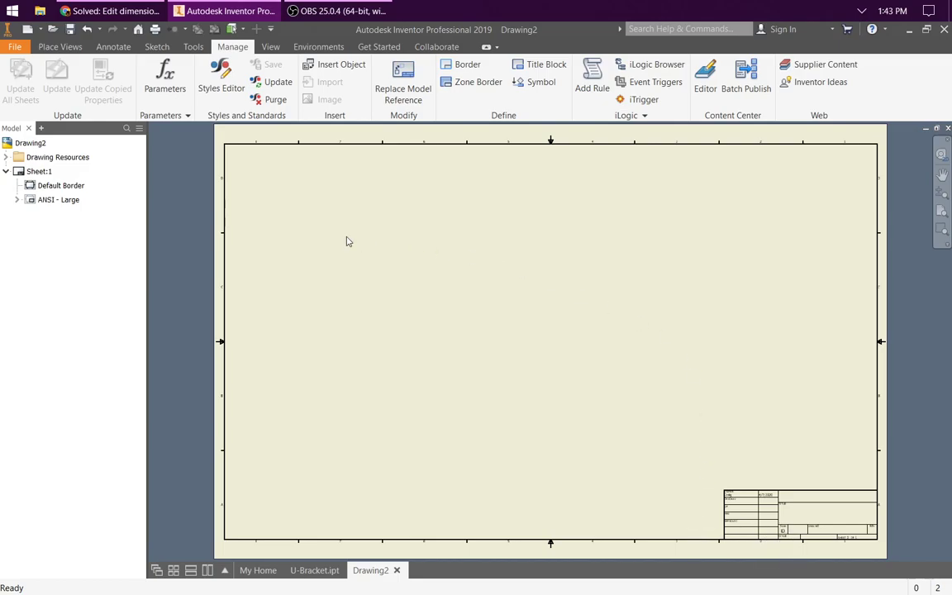
left_click(6, 158)
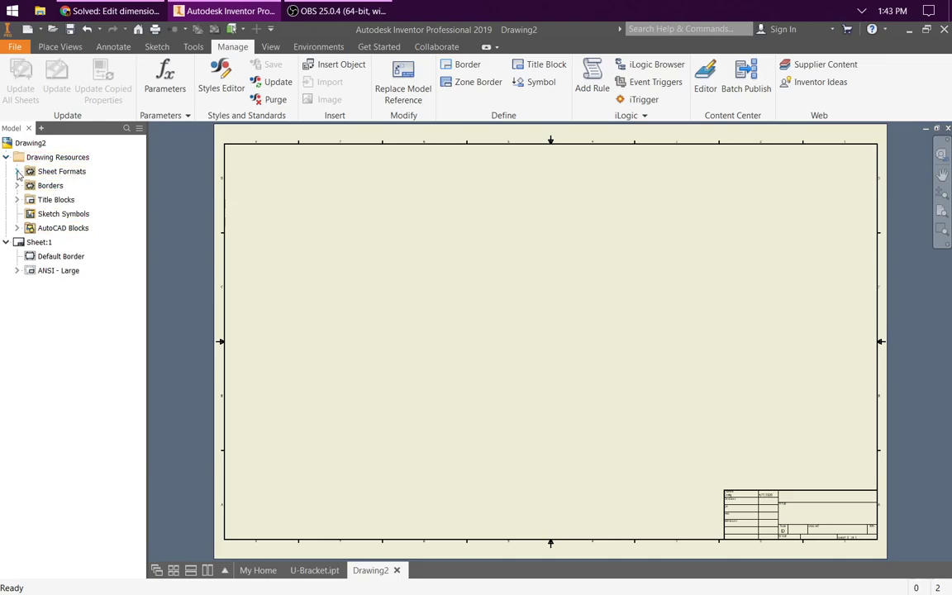
left_click(17, 171)
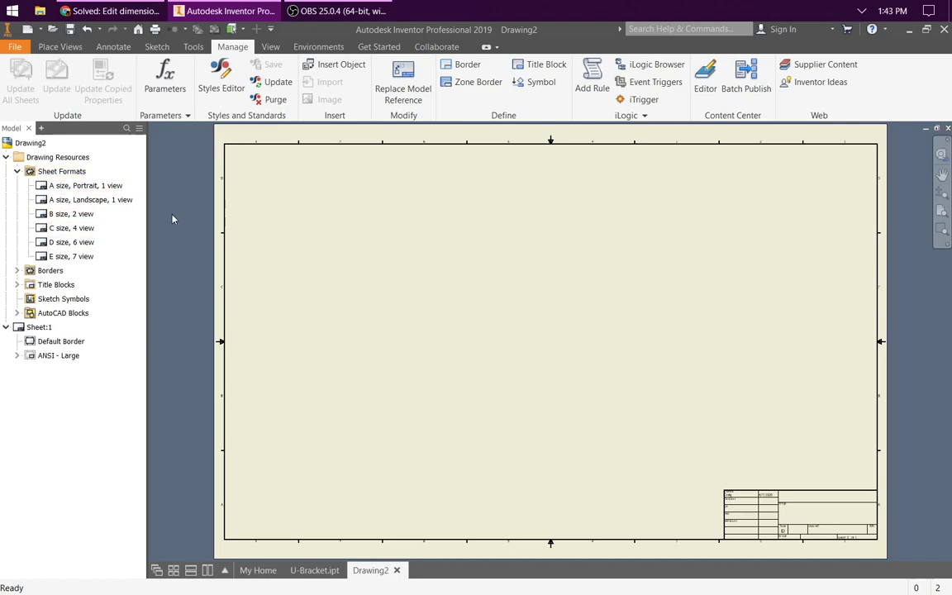
double_click(71, 214)
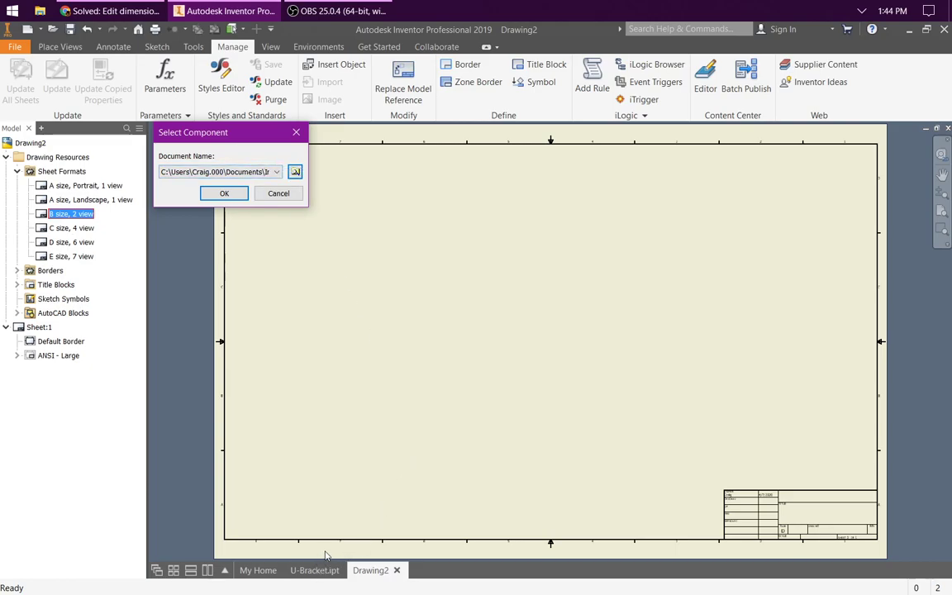
left_click(224, 195)
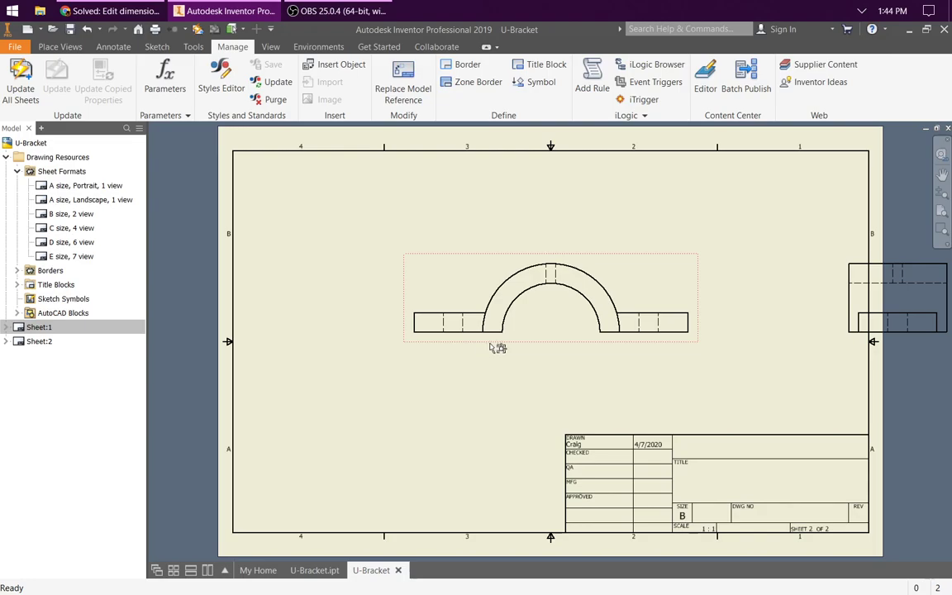
Step: Reposition the front and side views inside the border of the B-size sheet, above the title block
left_click_drag(593, 337, 427, 377)
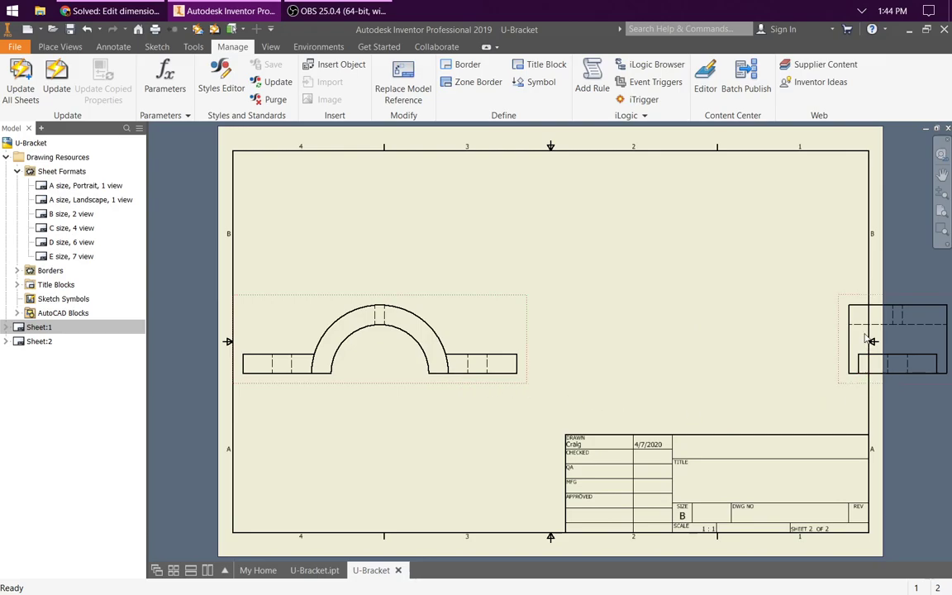
left_click_drag(847, 324, 630, 329)
left_click_drag(277, 384, 298, 381)
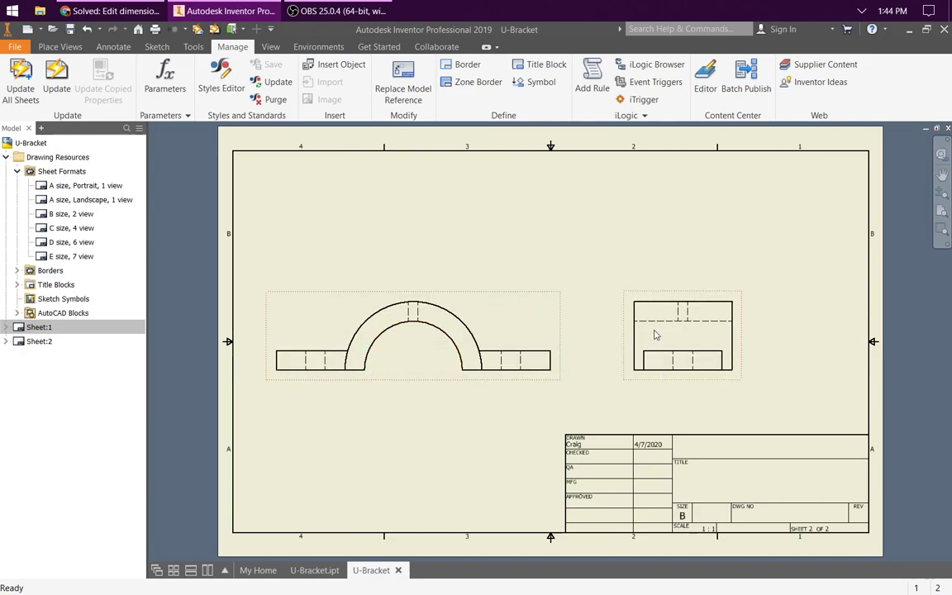
left_click(72, 48)
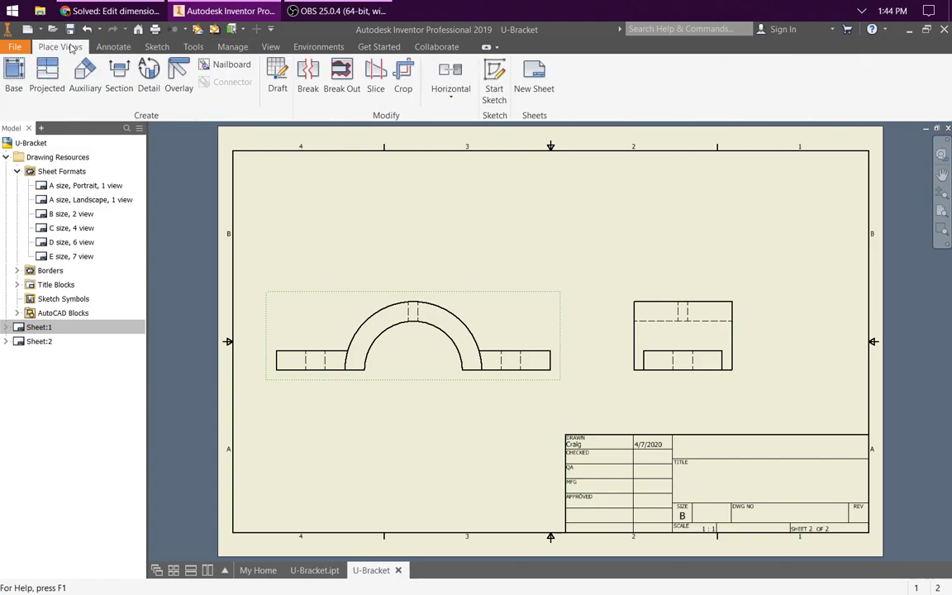
left_click(15, 48)
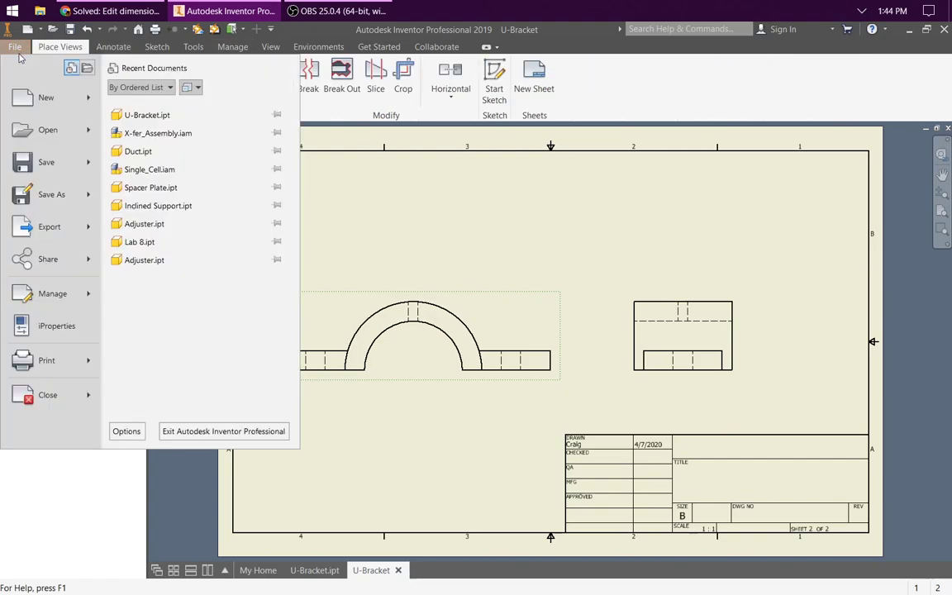
left_click(193, 47)
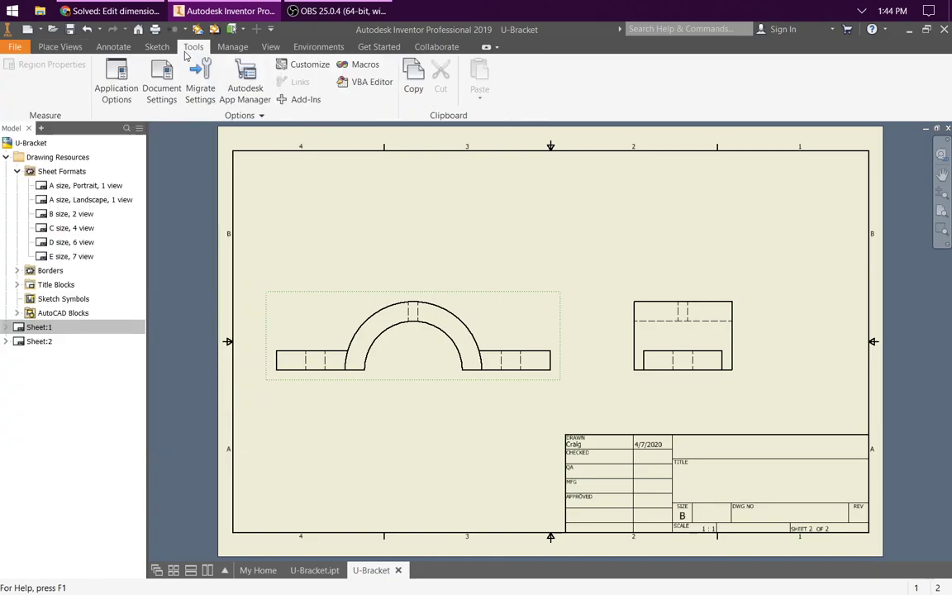
left_click(59, 47)
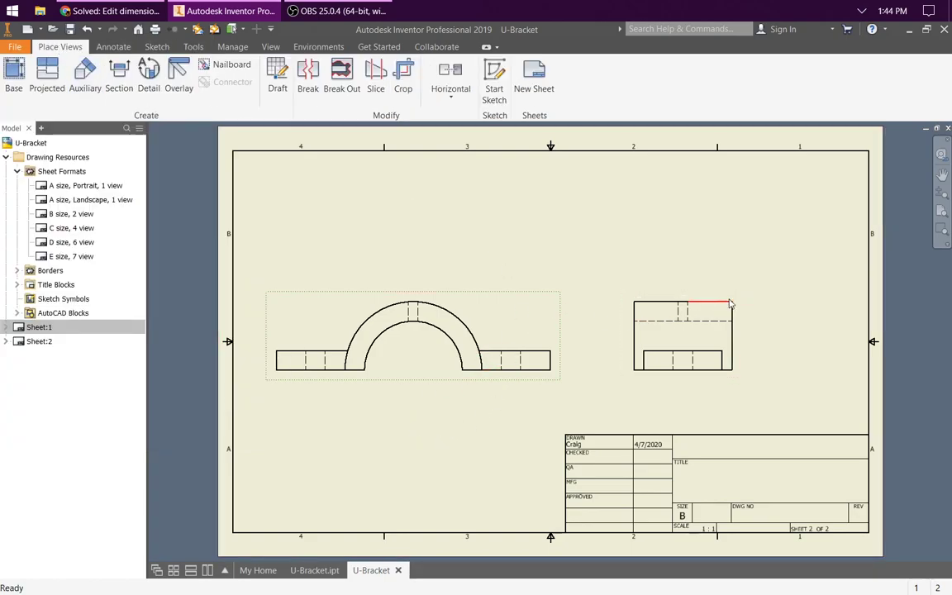
Step: Move the side view closer to the front view
mouse_move(732, 299)
left_mouse_down()
mouse_move(768, 300)
mouse_move(661, 297)
left_mouse_up()
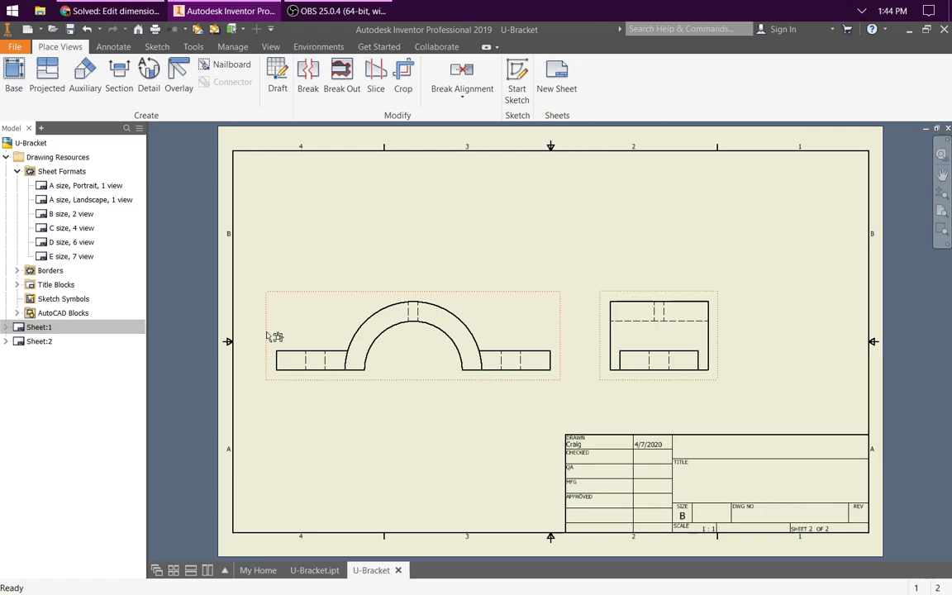
Step: Create a sheet from the C size, 4 view format using U-Bracket.ipt and spread its views out inside the border
double_click(87, 235)
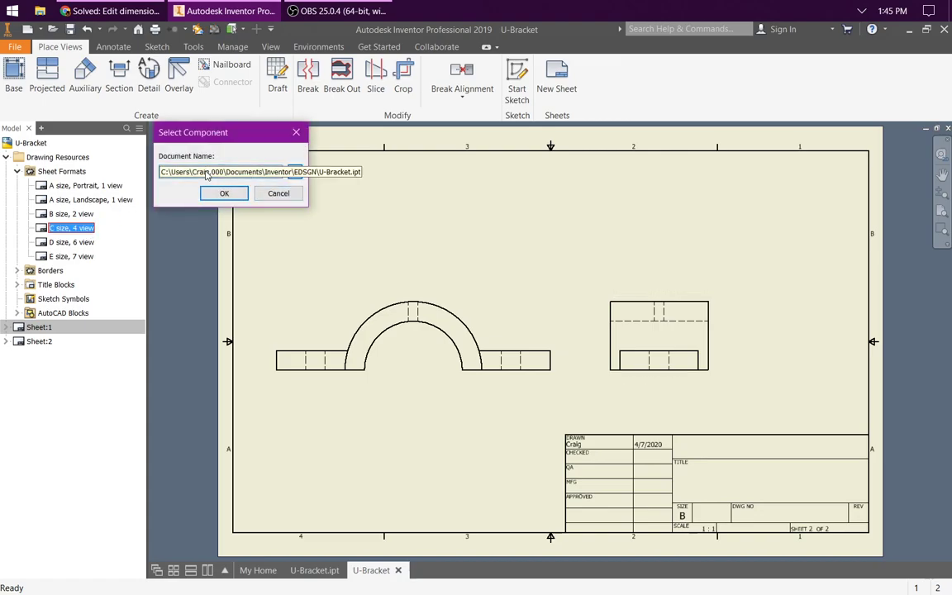
left_click(226, 194)
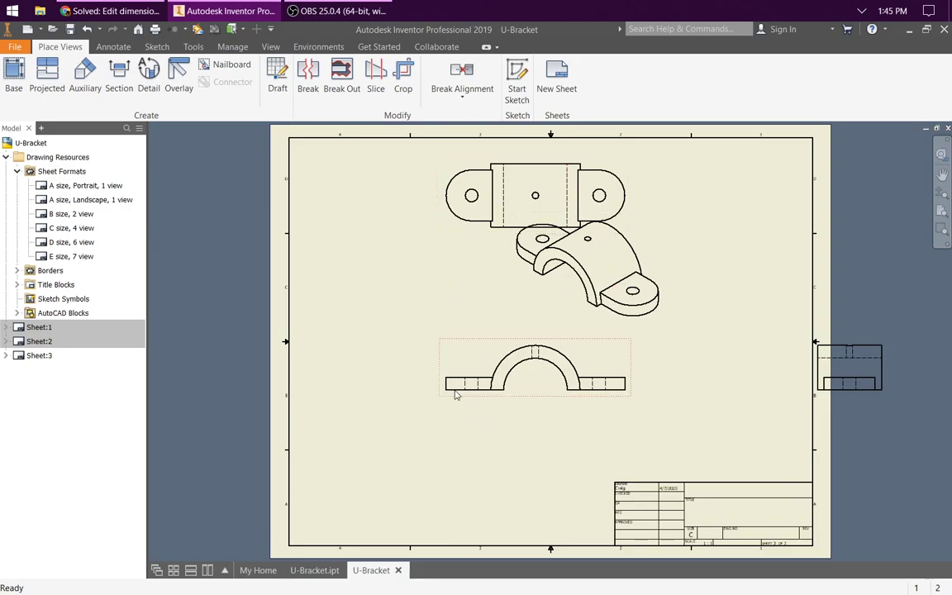
left_click_drag(444, 402, 317, 459)
left_click_drag(887, 407, 699, 408)
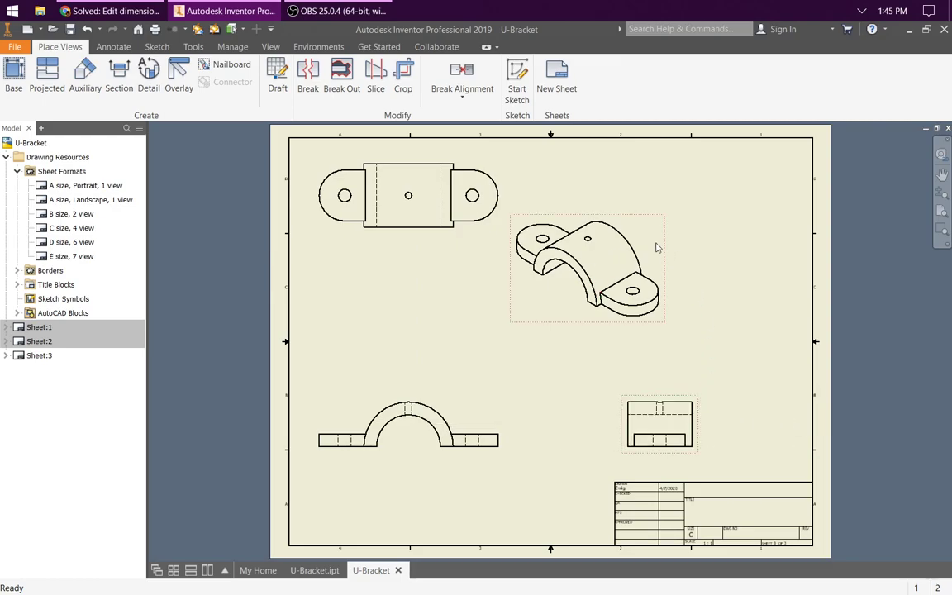
left_click_drag(670, 248, 774, 246)
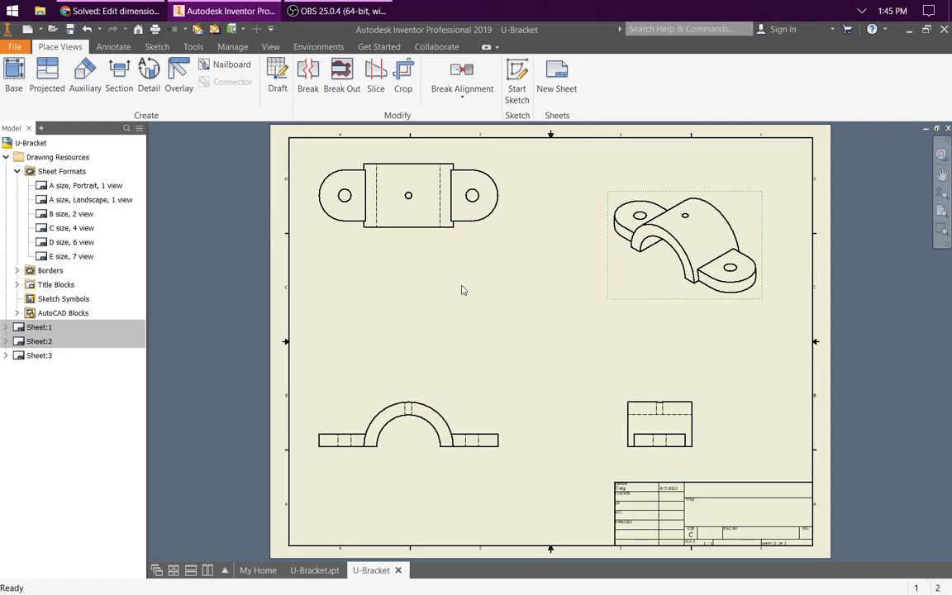
Step: Delete Sheet:3, the C-size sheet with four views
right_click(38, 355)
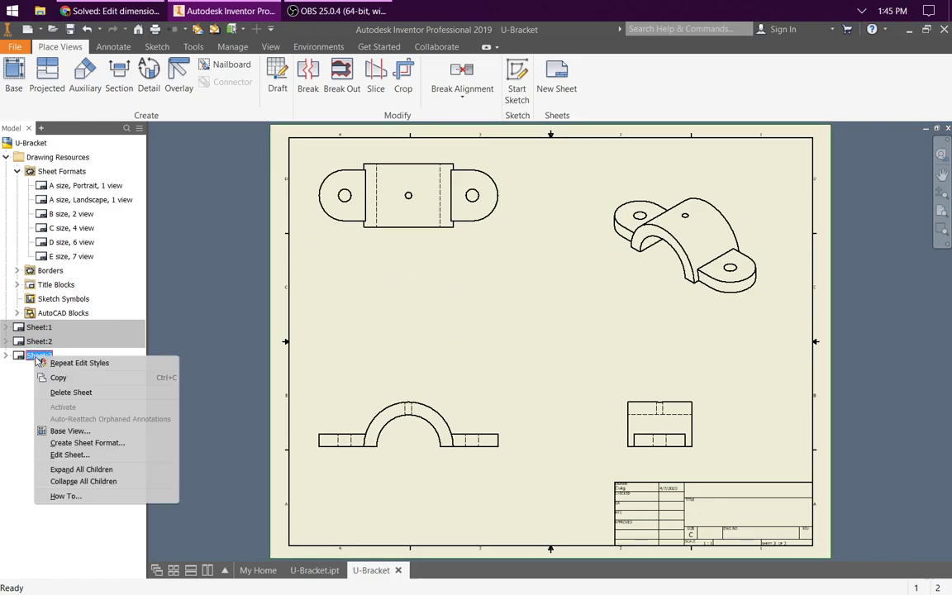
left_click(71, 393)
left_click(503, 335)
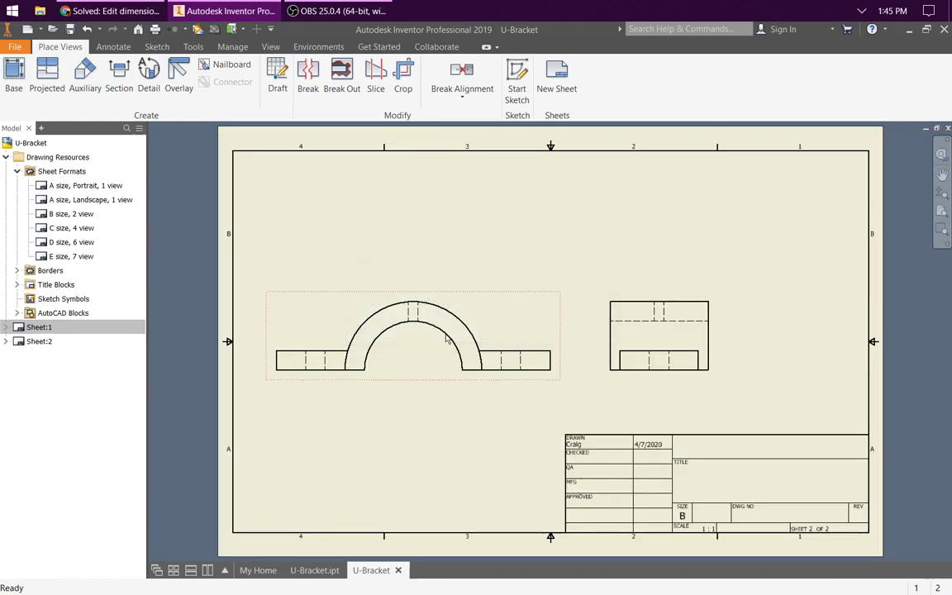
Step: Activate Sheet:1 and inspect its border and title block
right_click(39, 327)
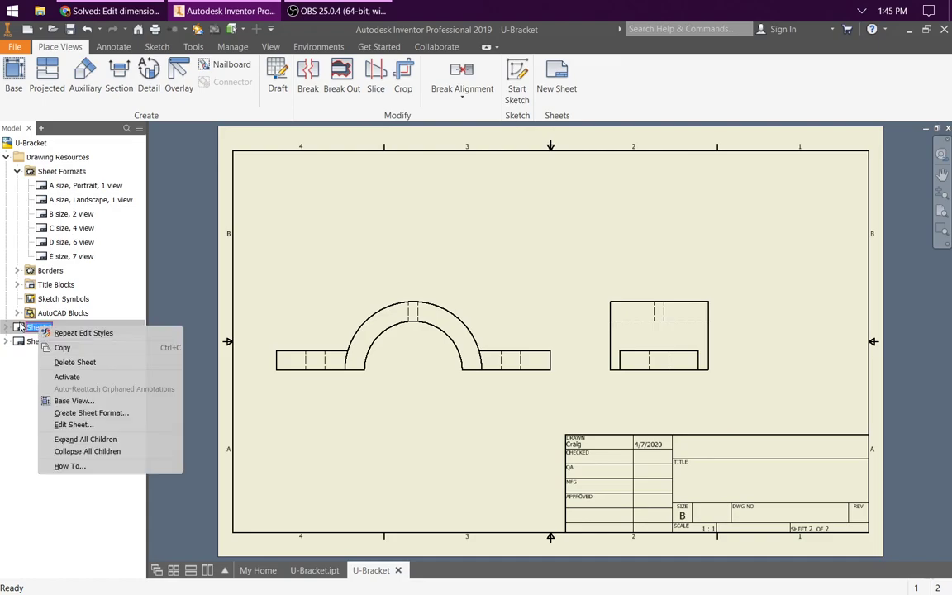
left_click(83, 380)
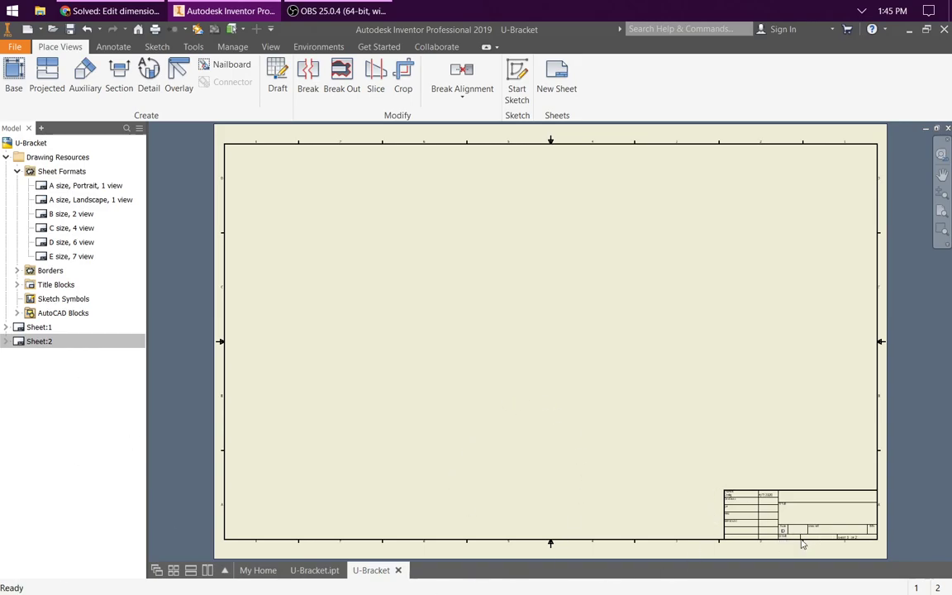
scroll(797, 541, "up", 5)
scroll(517, 446, "down", 10)
scroll(335, 327, "down", 5)
middle_click_drag(270, 335, 434, 407)
scroll(444, 409, "down", 3)
scroll(613, 432, "up", 2)
middle_click_drag(677, 418, 621, 387)
scroll(565, 378, "down", 4)
scroll(473, 366, "up", 3)
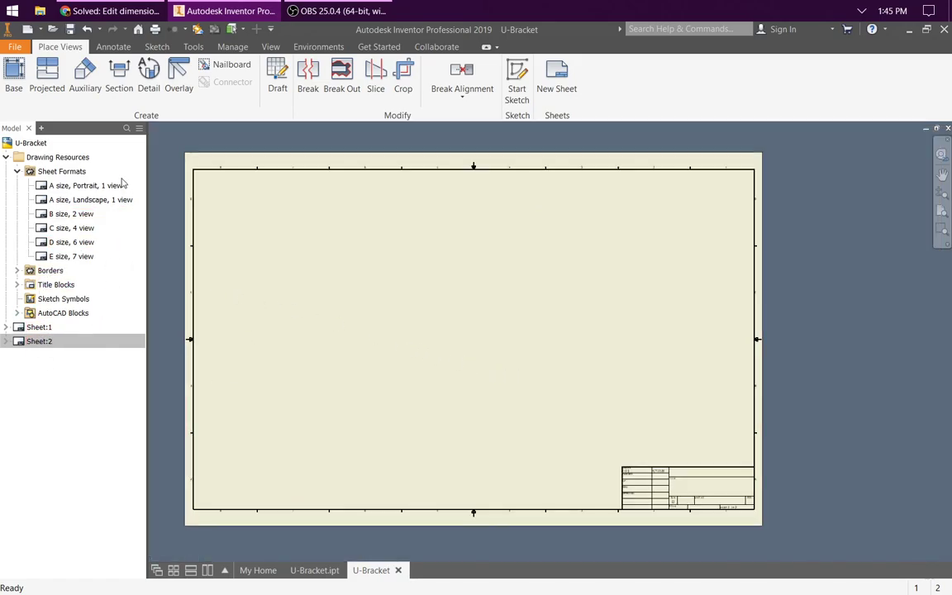
Step: Change the size of Sheet:1 to B, keeping the landscape orientation
right_click(35, 327)
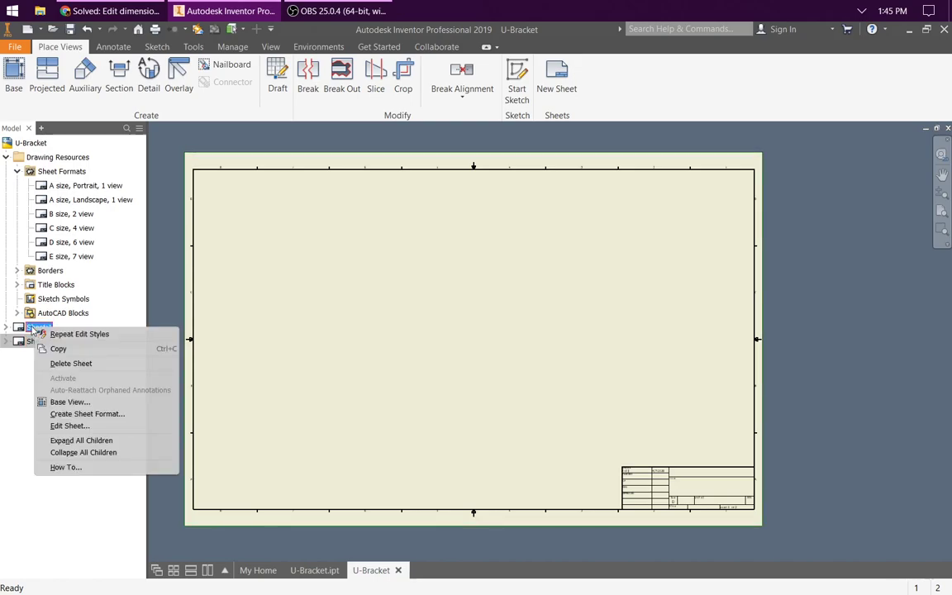
left_click(70, 427)
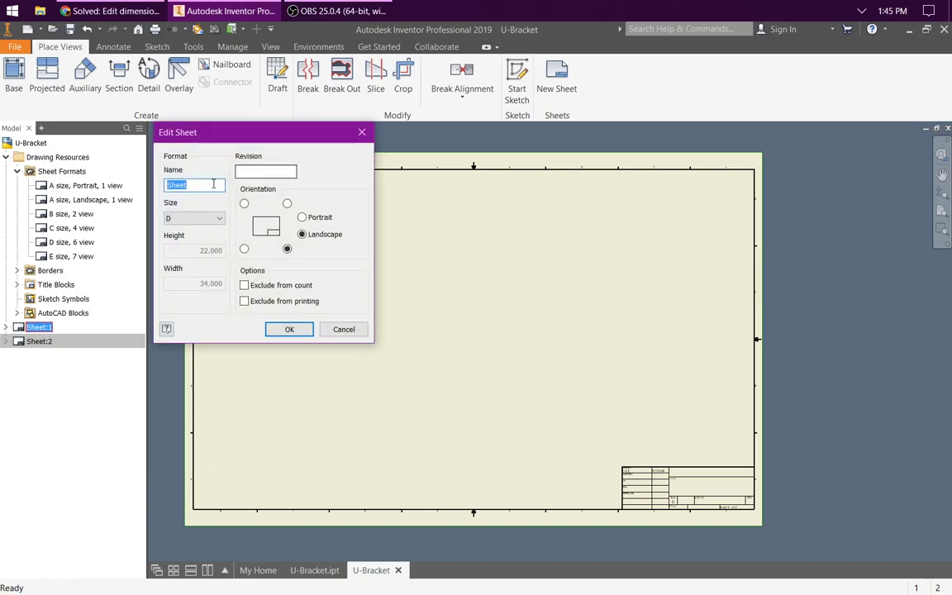
left_click(192, 220)
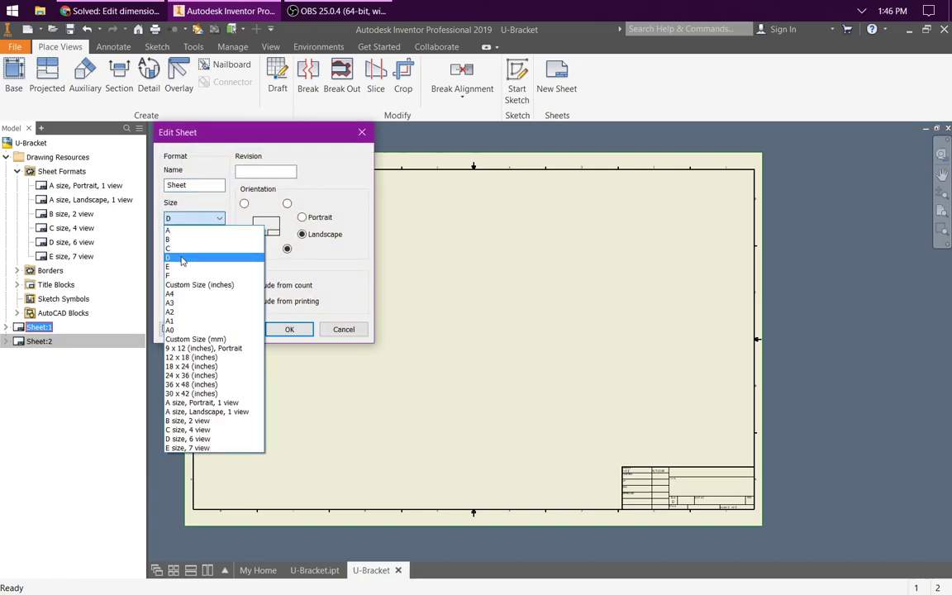
left_click(175, 240)
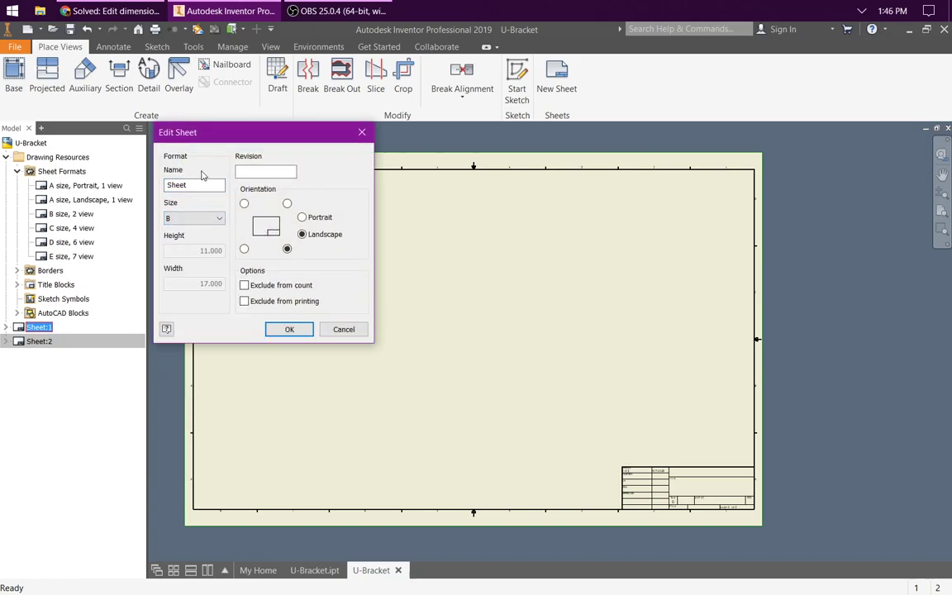
left_click(289, 329)
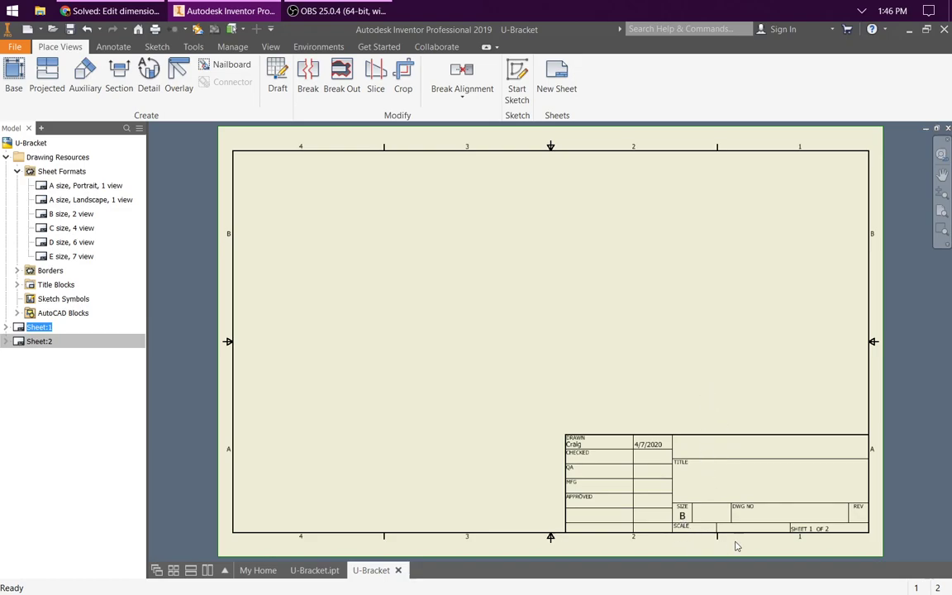
Step: Place a base view of U-Bracket.ipt on Sheet:1 in the Front orientation with hidden lines at 1:1 scale
left_click(14, 79)
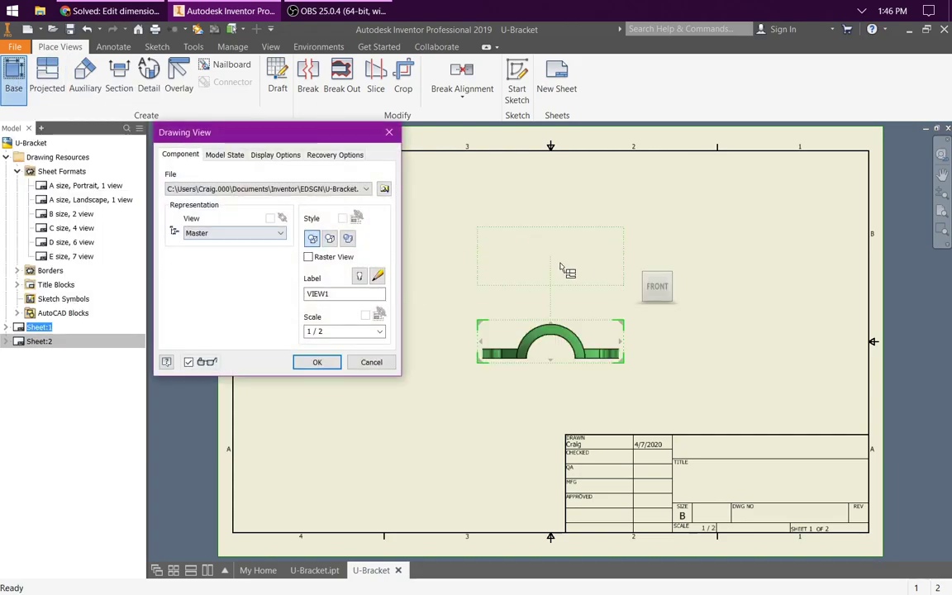
left_click(671, 278)
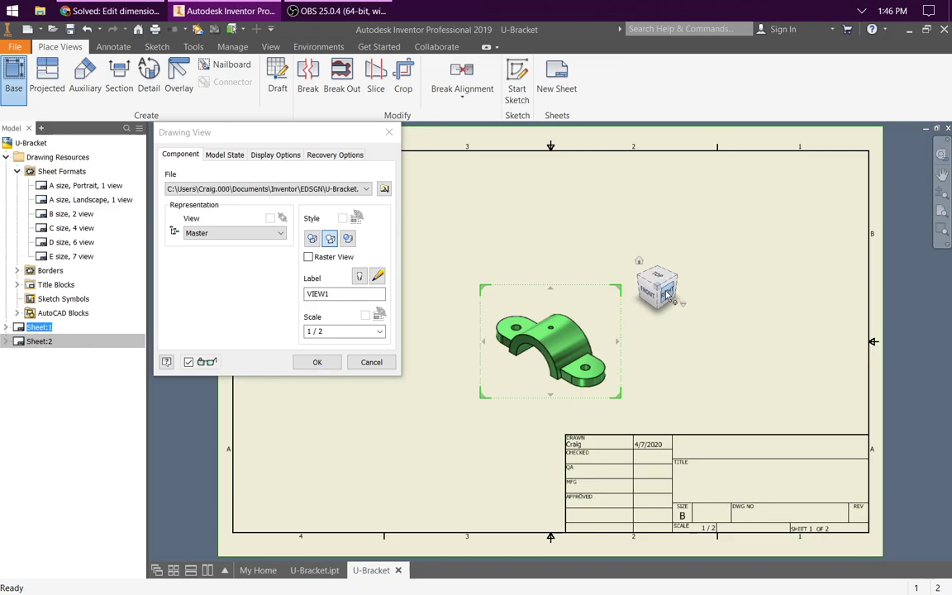
left_click(658, 289)
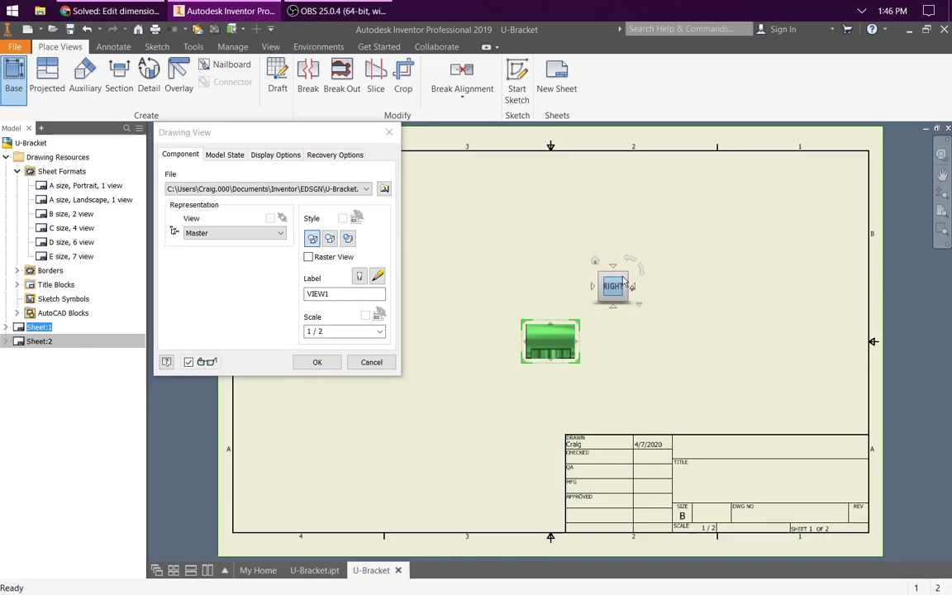
left_click(600, 275)
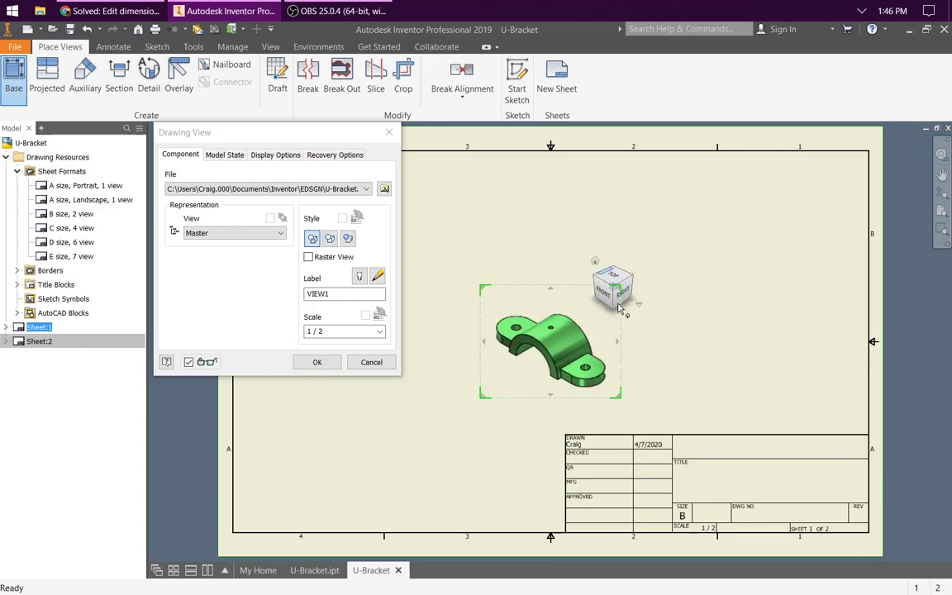
left_click(604, 295)
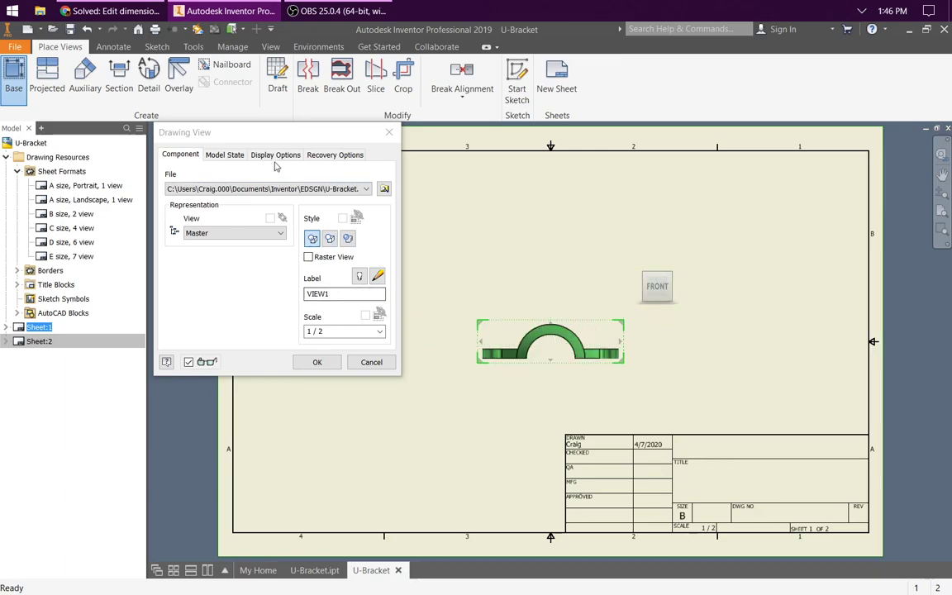
left_click(212, 315)
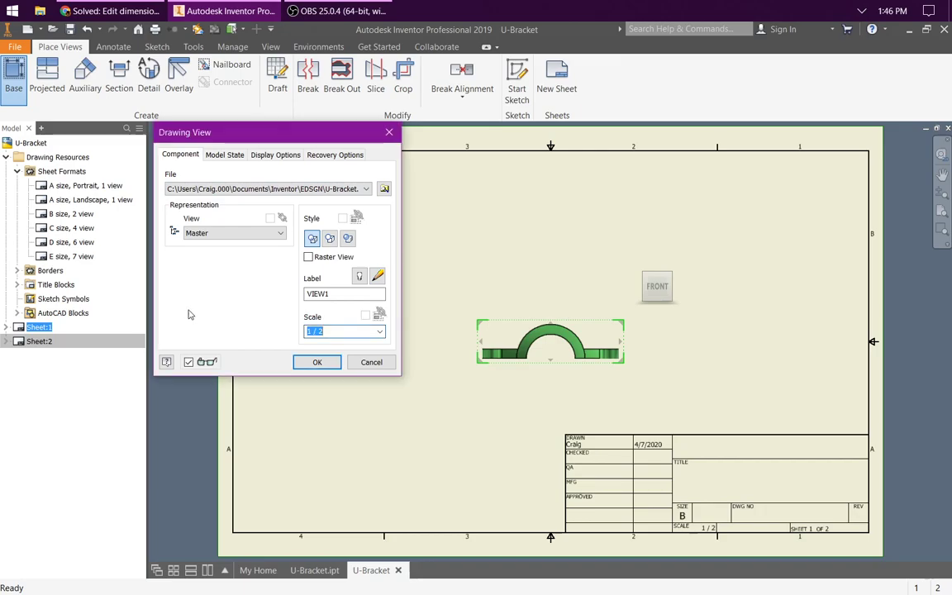
left_click(379, 332)
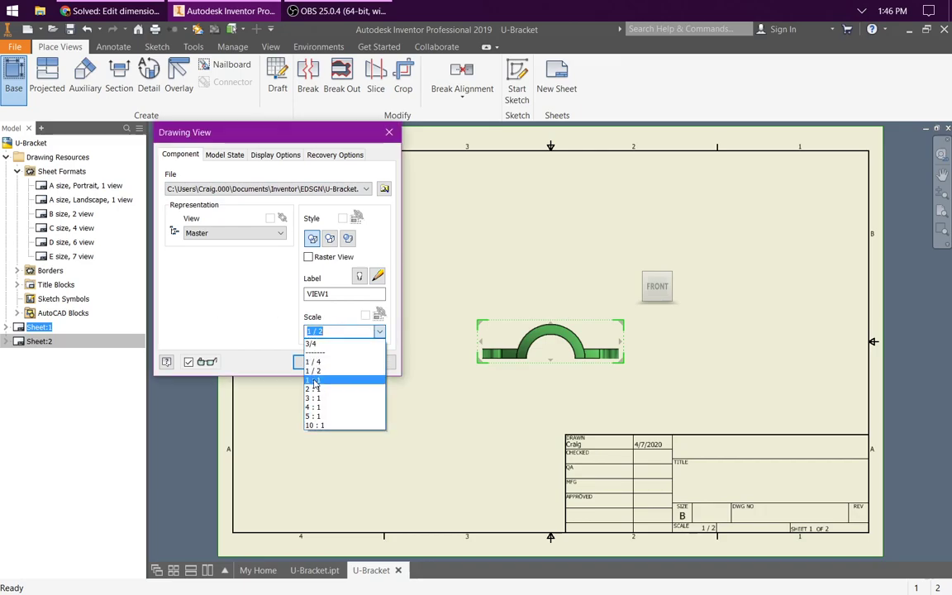
left_click(318, 342)
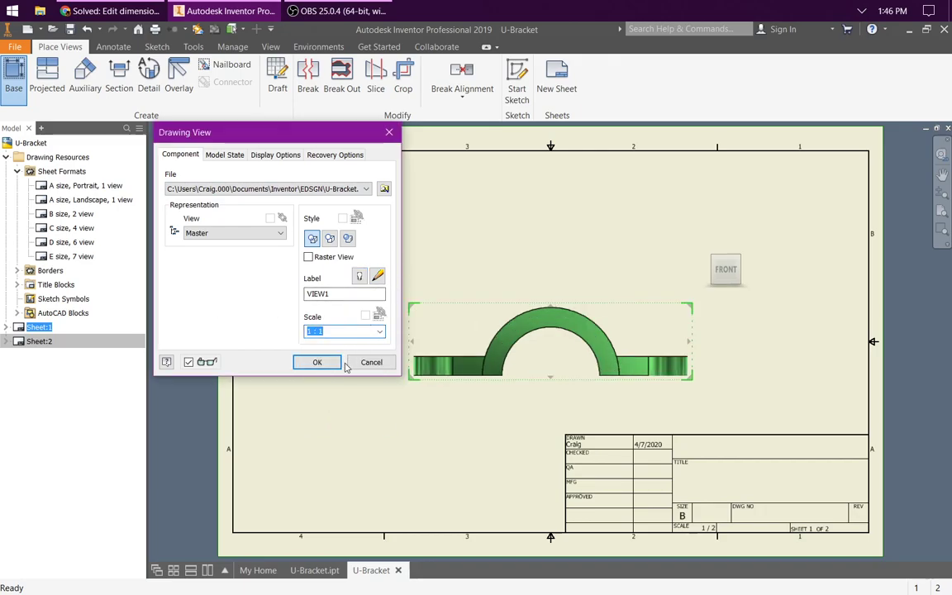
left_click(317, 362)
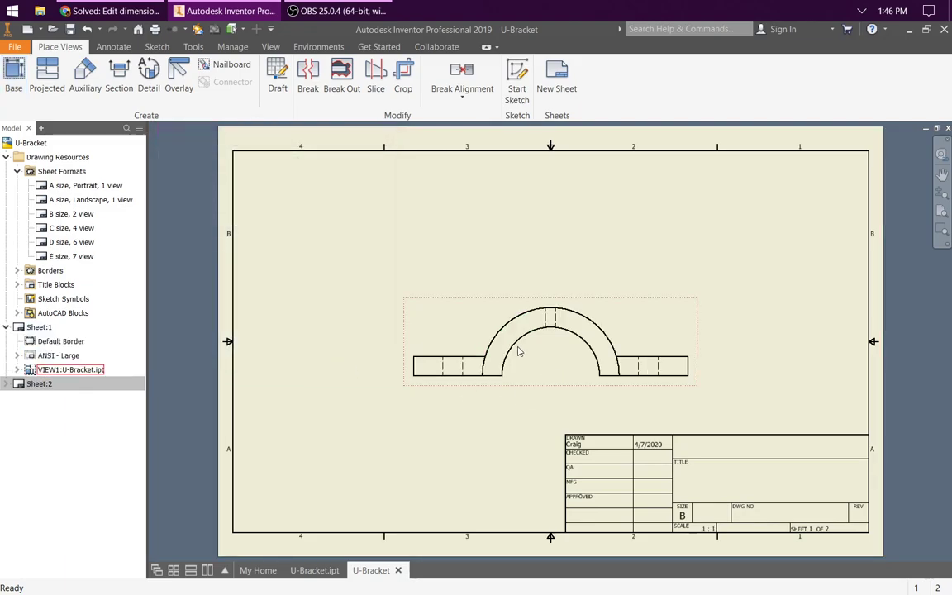
Step: Move the front view toward the sheet's lower left, and project a top view above it and an isometric view at the upper right
mouse_move(452, 300)
left_mouse_down()
mouse_move(332, 313)
mouse_move(320, 337)
left_mouse_up()
left_click(48, 74)
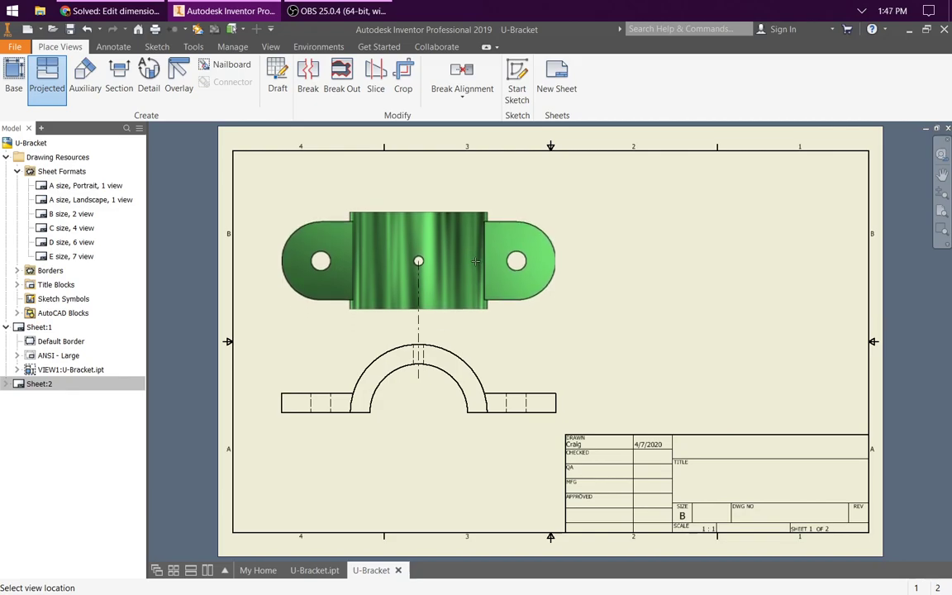
left_click(475, 261)
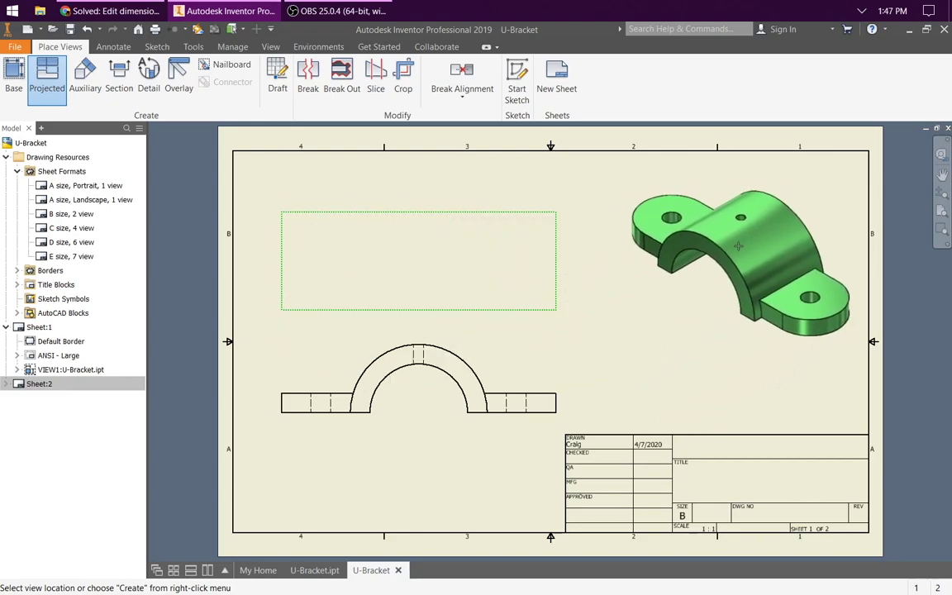
left_click(721, 242)
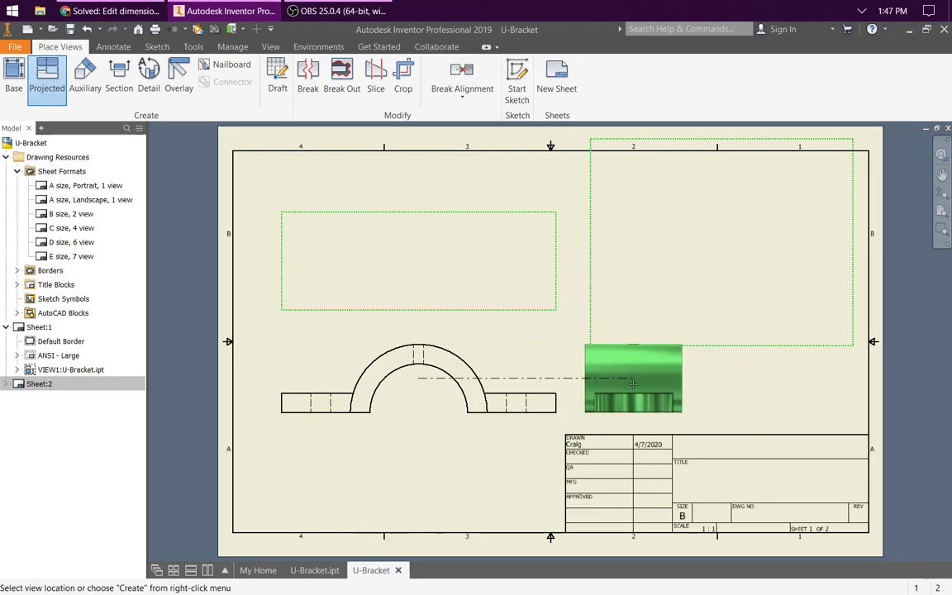
right_click(633, 384)
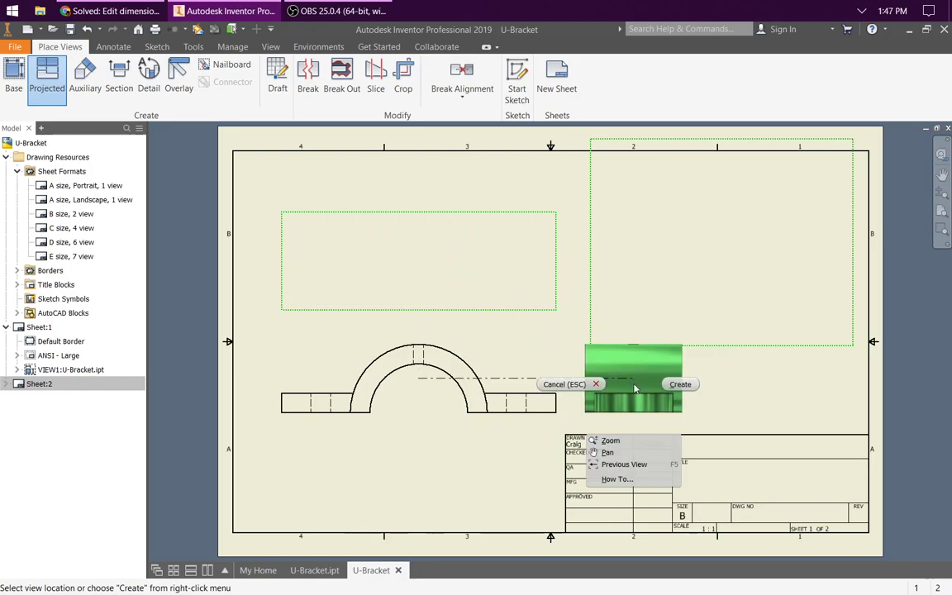
left_click(680, 384)
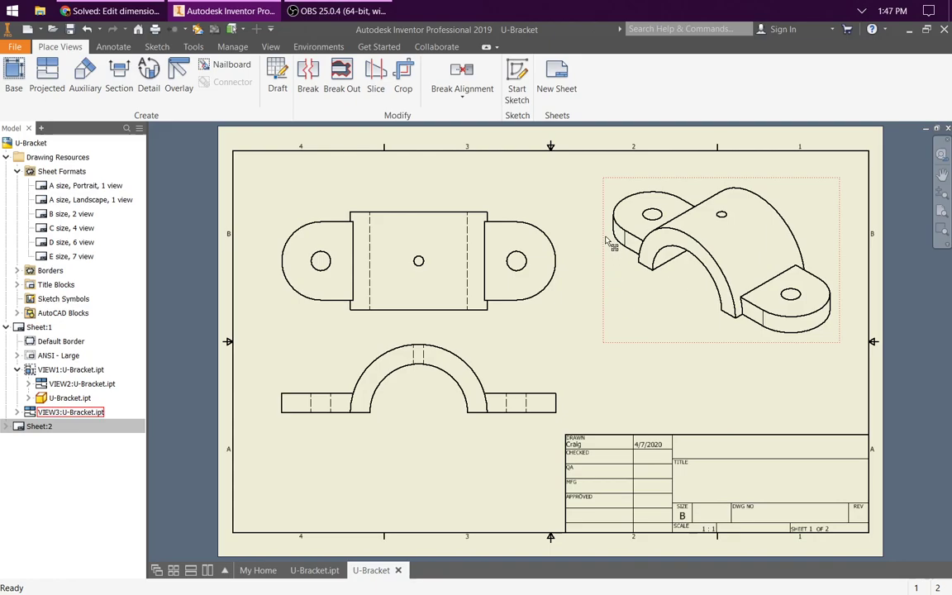
Step: Set the scale of the isometric view to 3:4
right_click(674, 303)
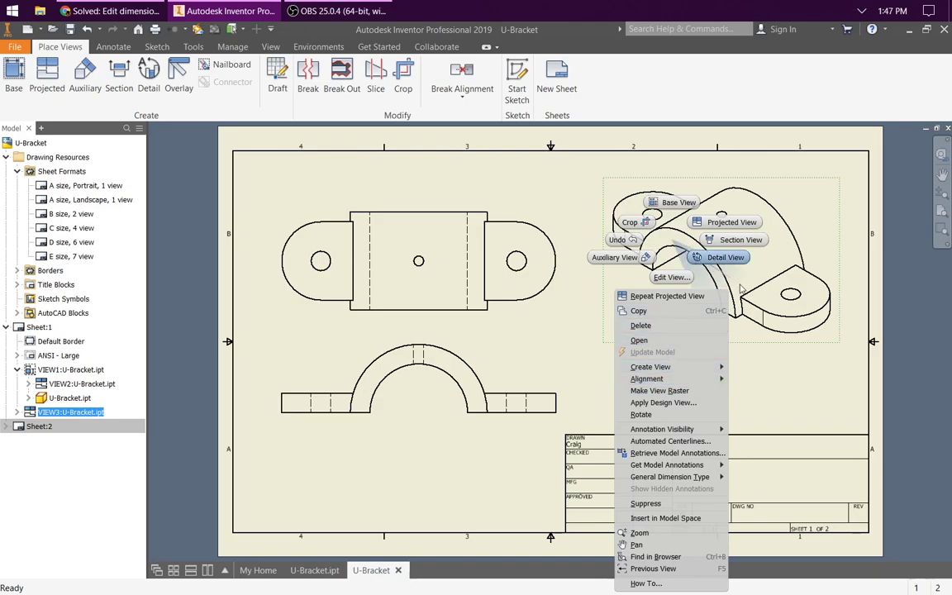
left_click(670, 278)
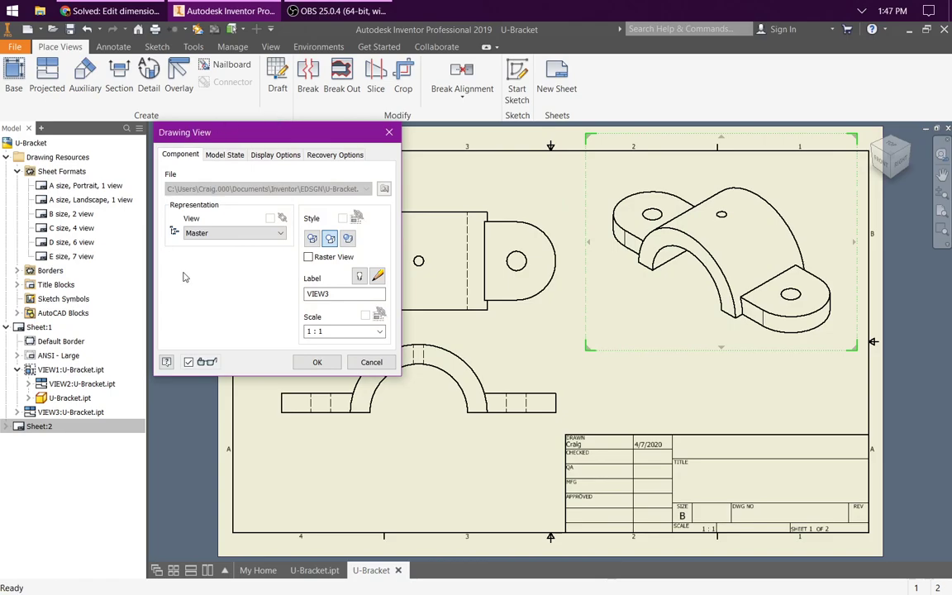
left_click_drag(334, 332, 197, 316)
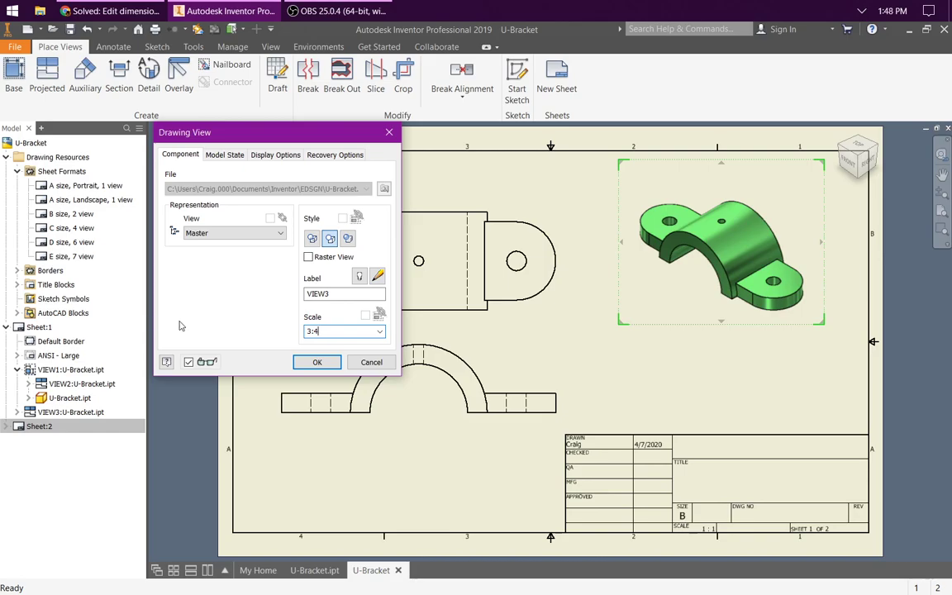
left_click(317, 363)
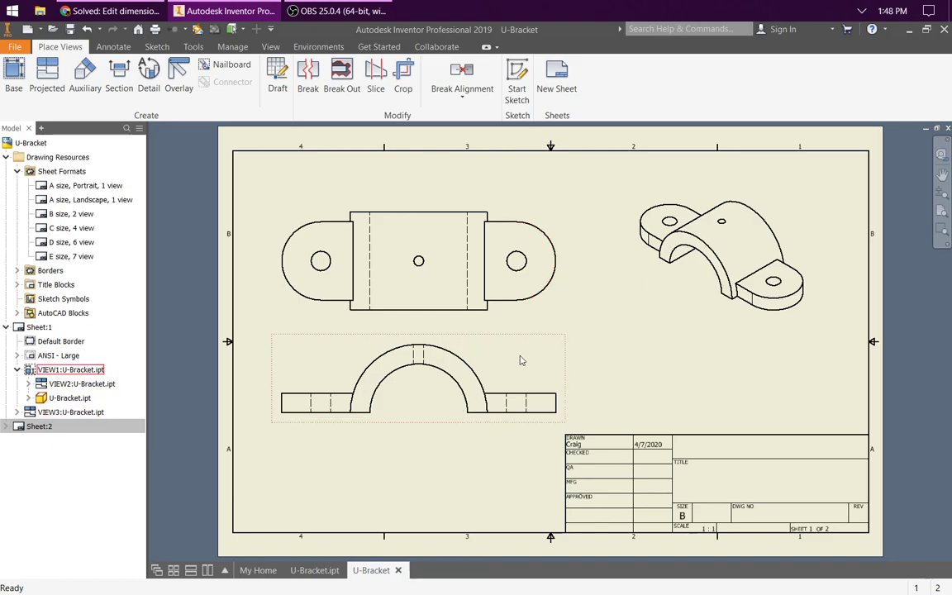
Step: Shift the front view slightly down and right, and move the isometric view farther right on the sheet
mouse_move(539, 341)
left_mouse_down()
mouse_move(520, 372)
mouse_move(546, 332)
mouse_move(545, 347)
mouse_move(557, 353)
mouse_move(544, 348)
mouse_move(565, 353)
mouse_move(530, 344)
mouse_move(516, 417)
mouse_move(524, 334)
mouse_move(584, 331)
mouse_move(479, 342)
mouse_move(607, 340)
mouse_move(515, 341)
mouse_move(532, 346)
mouse_move(529, 329)
mouse_move(529, 352)
mouse_move(574, 357)
mouse_move(517, 351)
mouse_move(537, 353)
left_mouse_up()
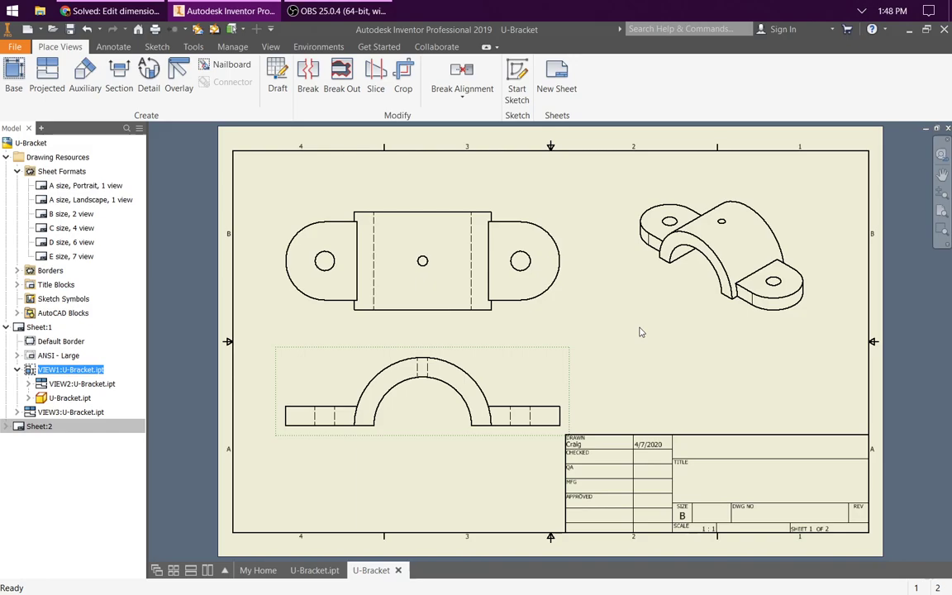
left_click(632, 235)
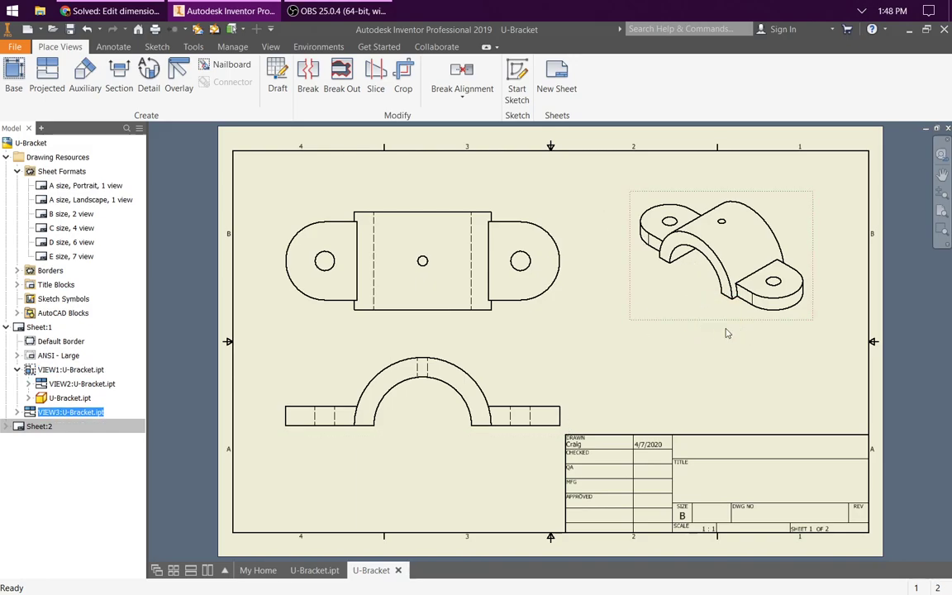
left_click_drag(756, 322, 796, 334)
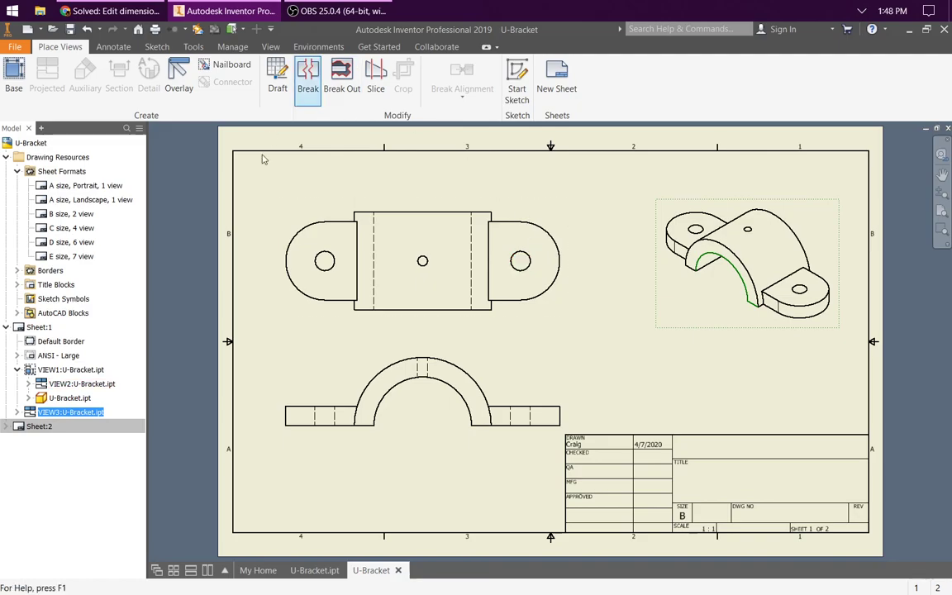
left_click(274, 196)
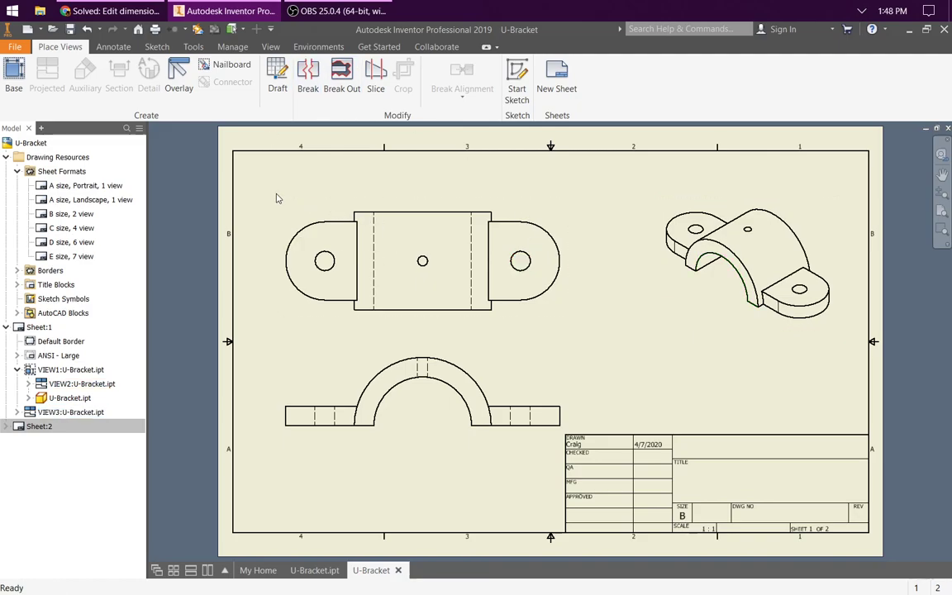
Step: Start retrieving model annotations for the top view, selecting the R1.00, 5.00 and right-hand hole's Ø.50 dimensions
left_click(113, 46)
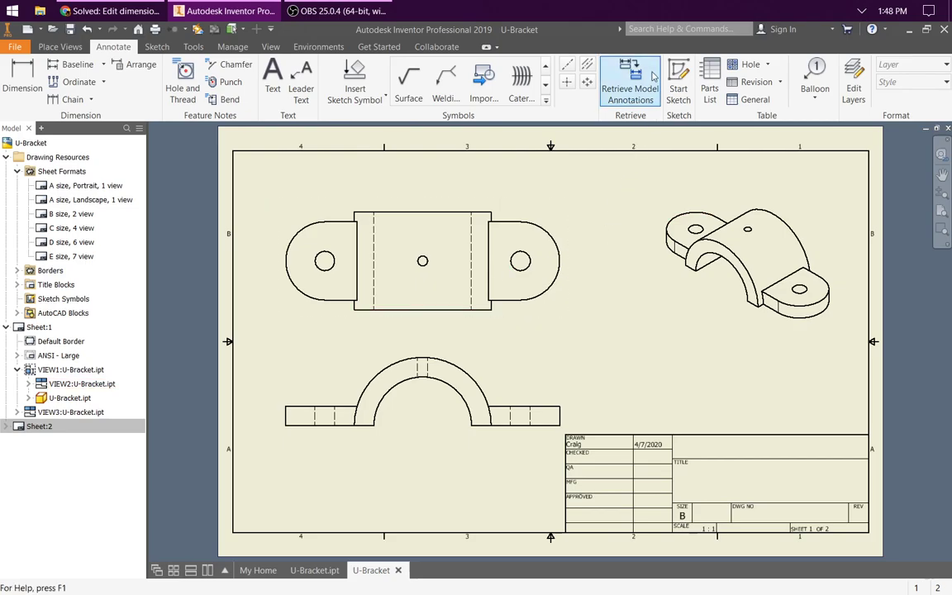
left_click(612, 93)
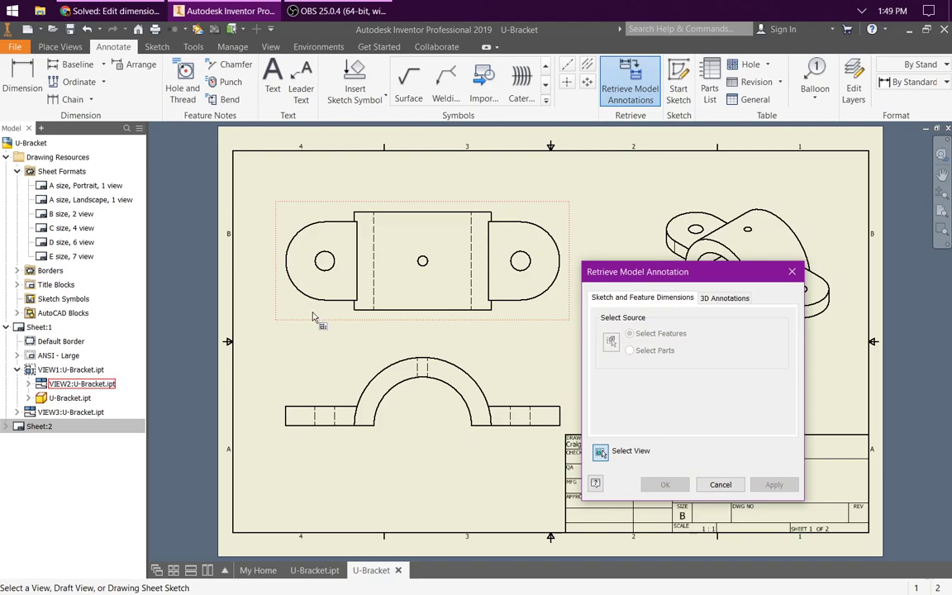
left_click(288, 290)
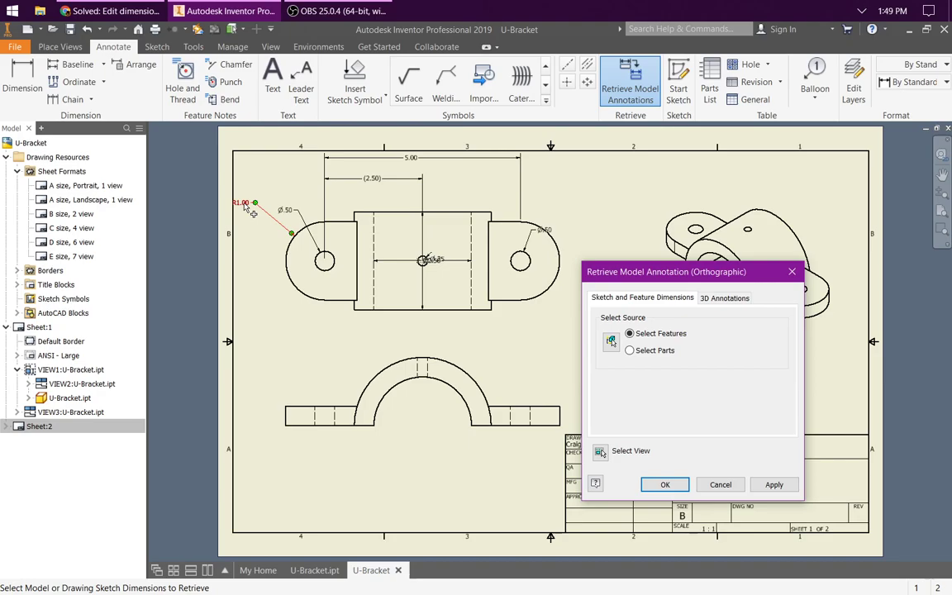
left_click(393, 161)
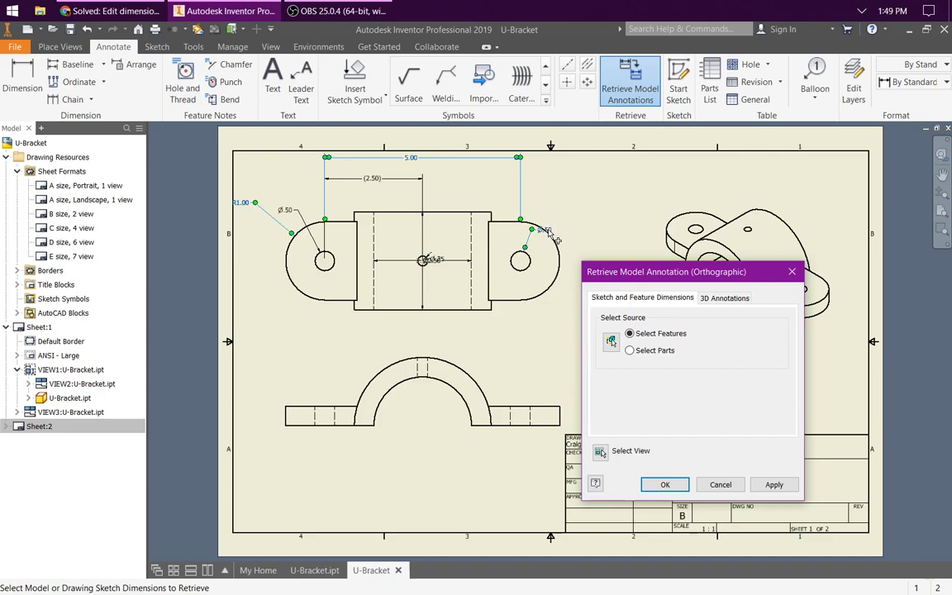
Step: Add the overlapping Ø.25, Ø2.50 and vertical 2.50 dimensions at the center hole to the selection and retrieve all selected dimensions
scroll(405, 227, "up", 5)
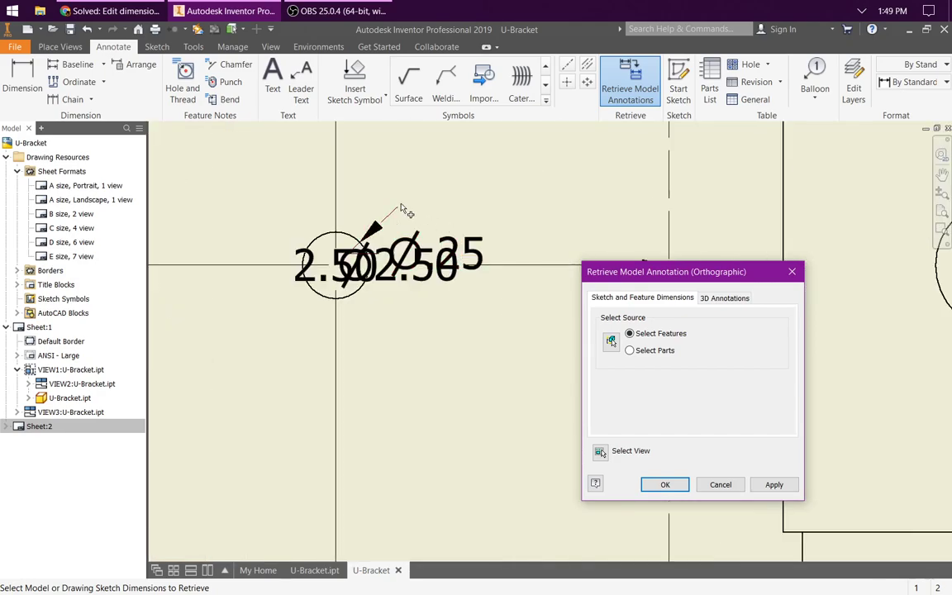
left_click(477, 256)
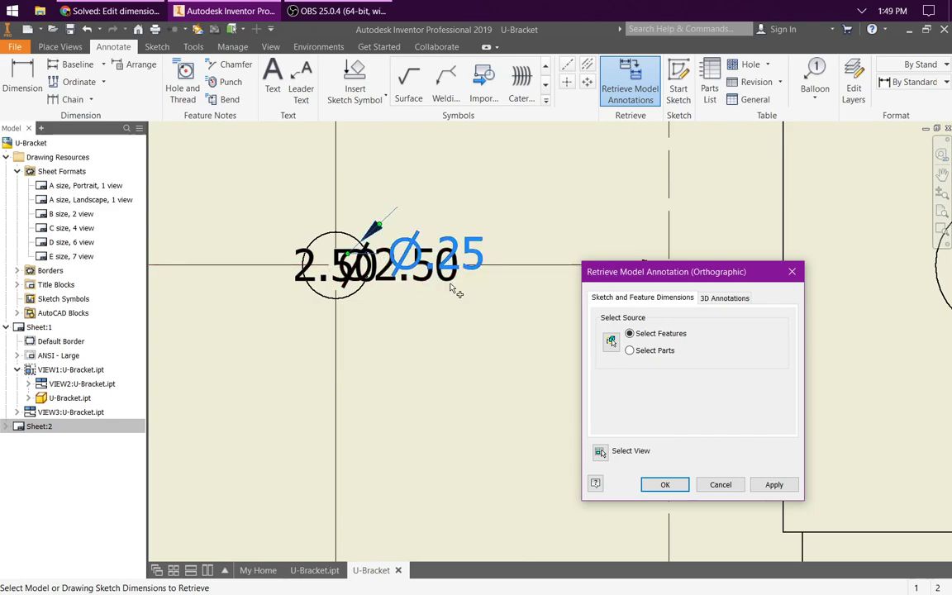
left_click(452, 284)
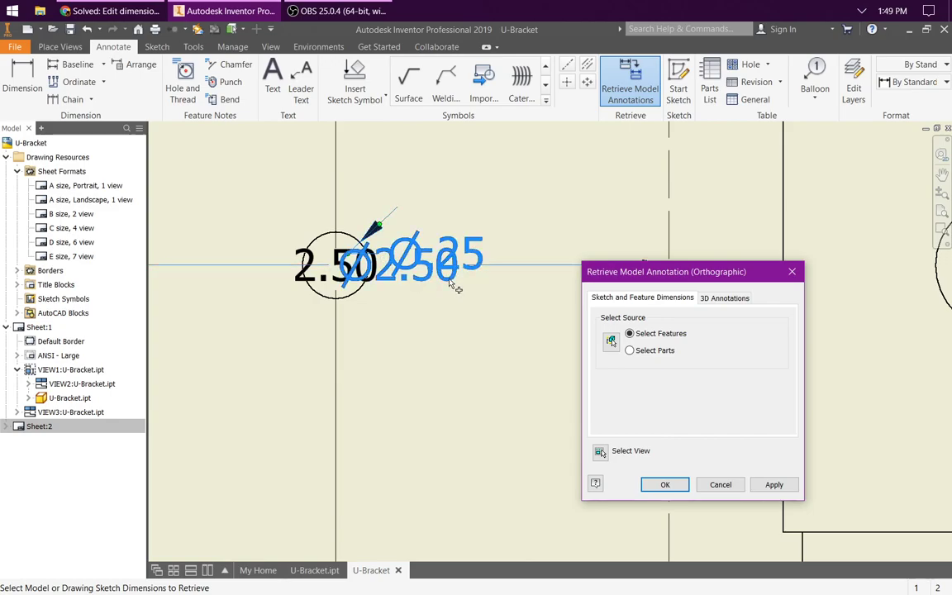
left_click(311, 283)
scroll(484, 208, "down", 5)
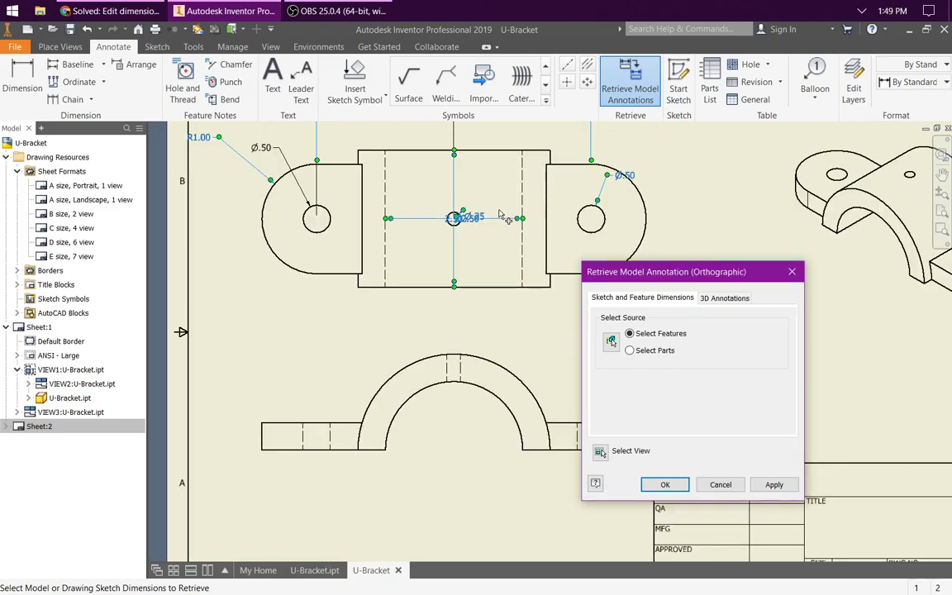
scroll(396, 193, "down", 2)
scroll(405, 195, "up", 2)
scroll(430, 193, "down", 2)
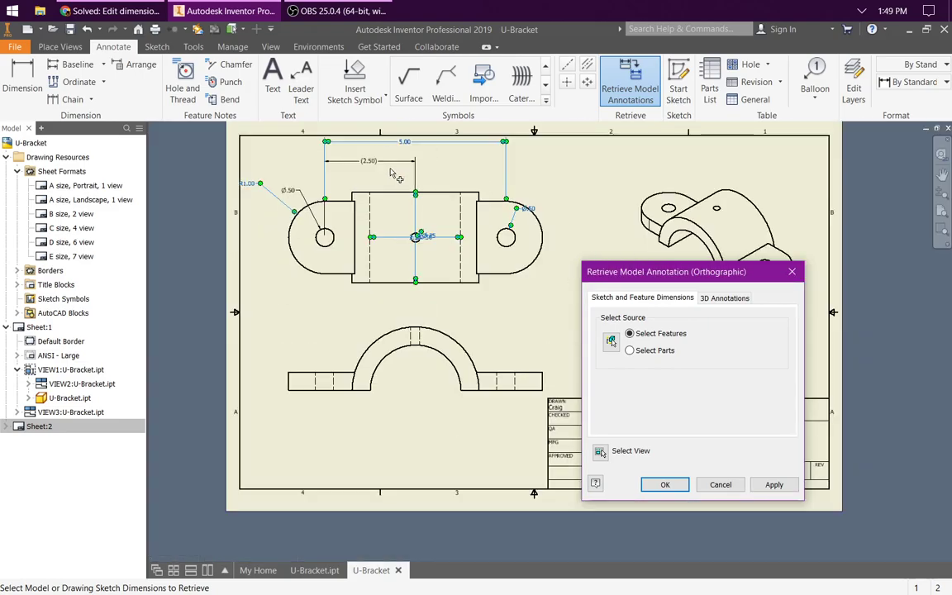
middle_click_drag(445, 196, 450, 236)
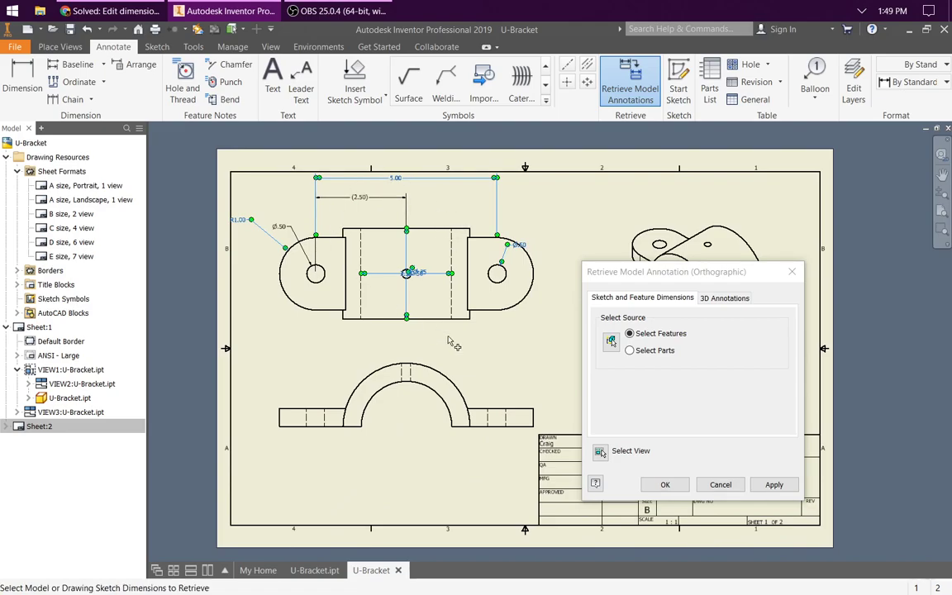
left_click(666, 485)
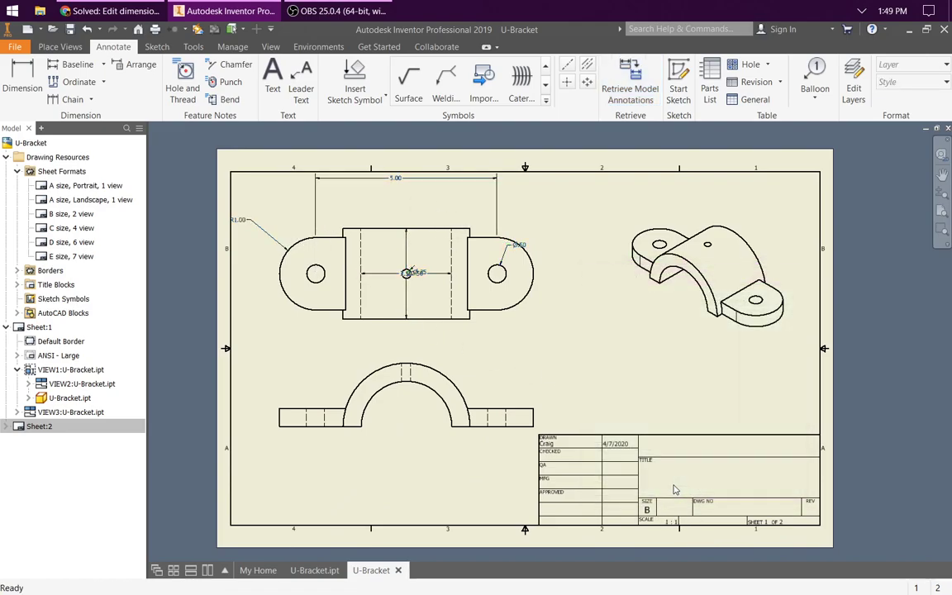
Step: Move the overlapping Ø2.50 dimension below the top view and delete it
scroll(328, 324, "up", 3)
scroll(319, 347, "down", 4)
scroll(377, 334, "up", 2)
scroll(378, 333, "up", 2)
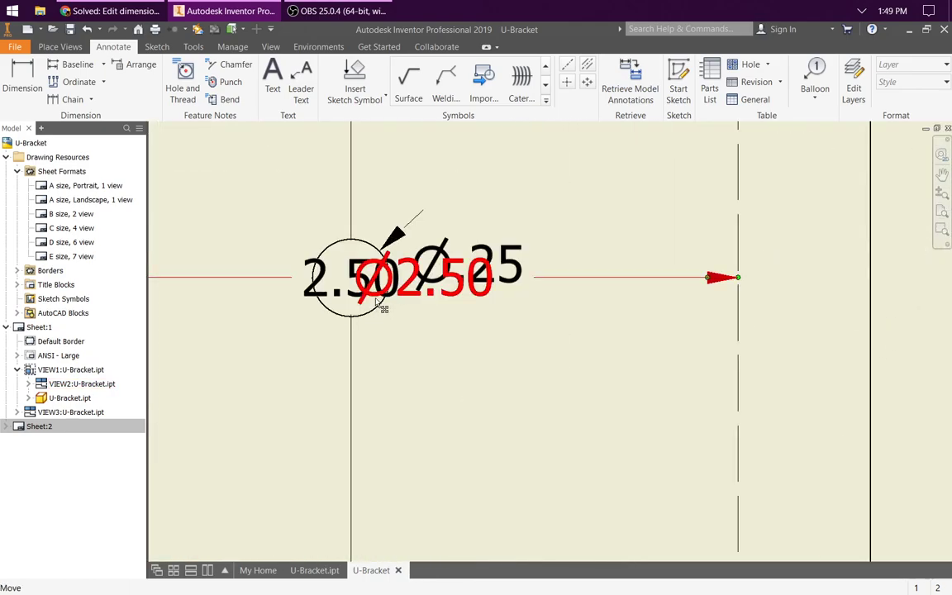
scroll(492, 252, "down", 1)
middle_click_drag(458, 373, 480, 351)
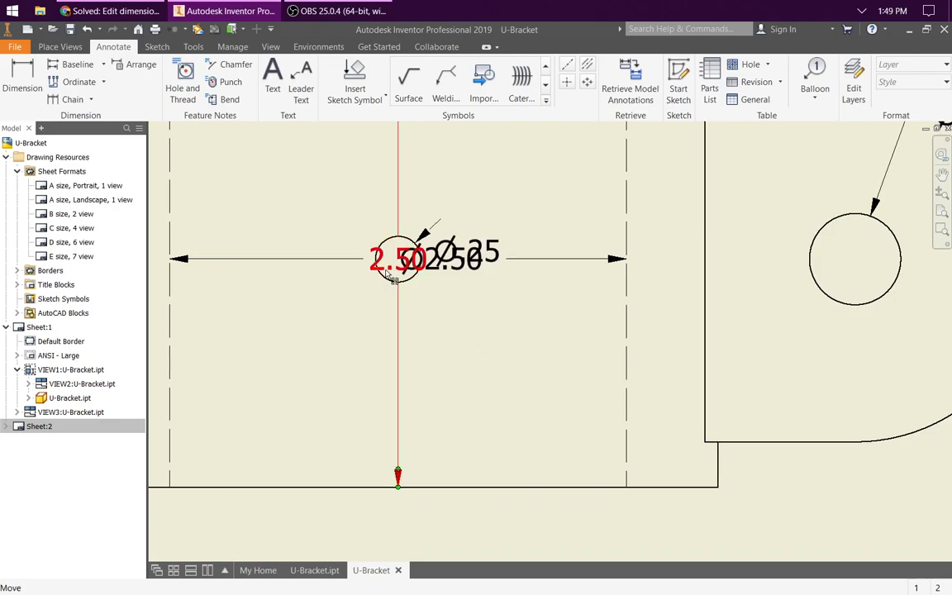
mouse_move(350, 261)
left_mouse_down()
mouse_move(333, 387)
mouse_move(357, 408)
mouse_move(379, 384)
mouse_move(379, 518)
left_mouse_up()
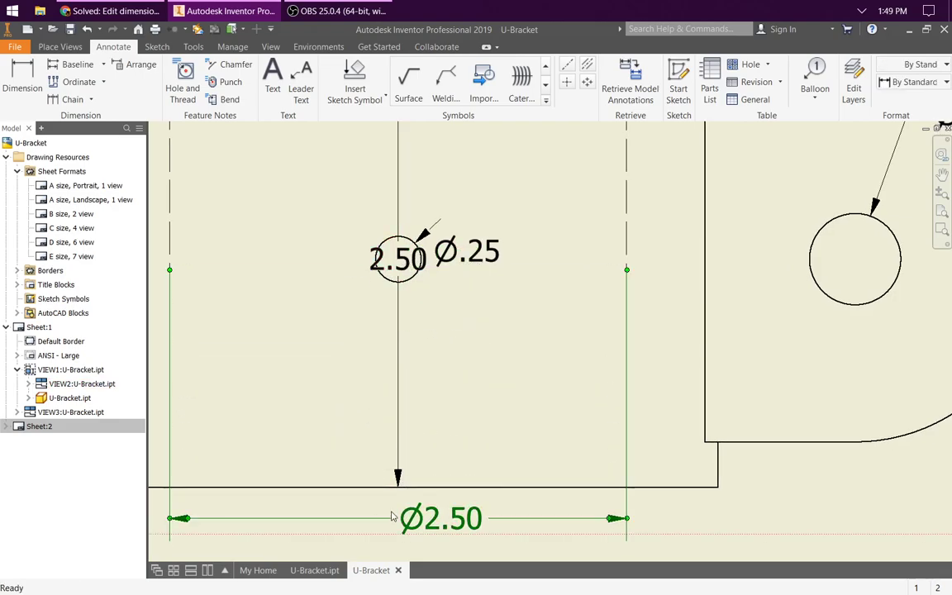
scroll(466, 386, "down", 3)
scroll(457, 438, "up", 2)
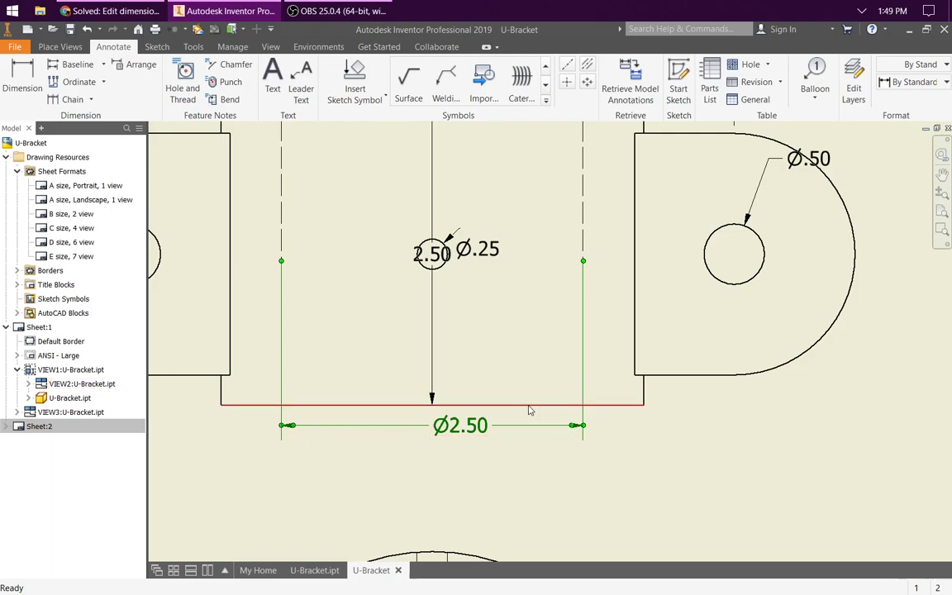
left_click(585, 419)
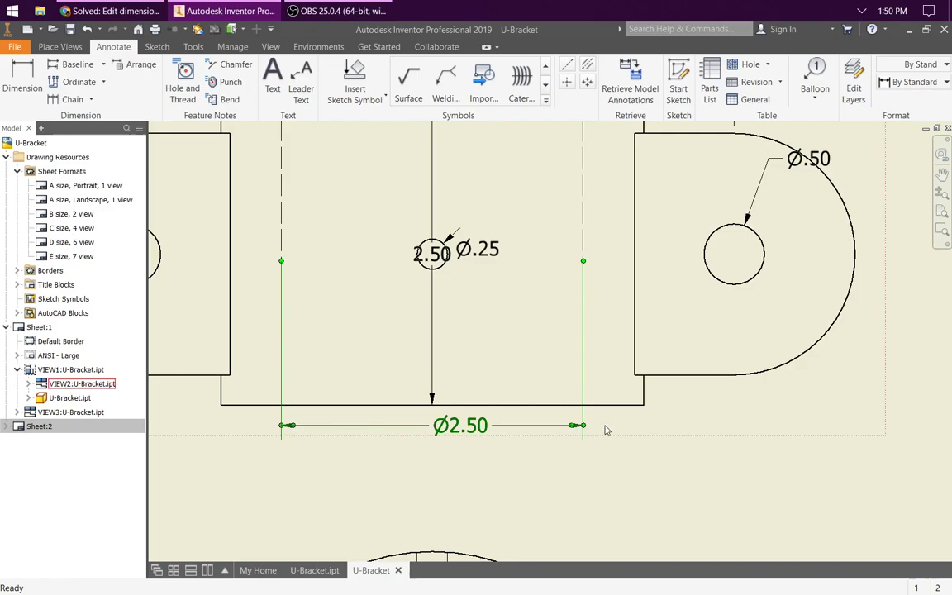
key("Delete")
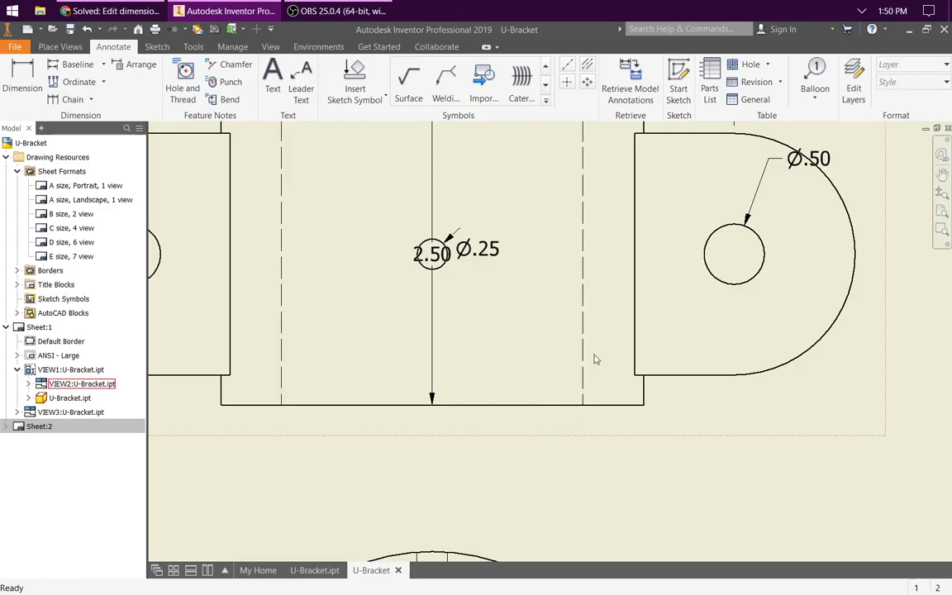
Step: Move the Ø.25 dimension text clear of the center hole and the vertical 2.50 dimension outside the top view's left end
left_click_drag(476, 249, 513, 248)
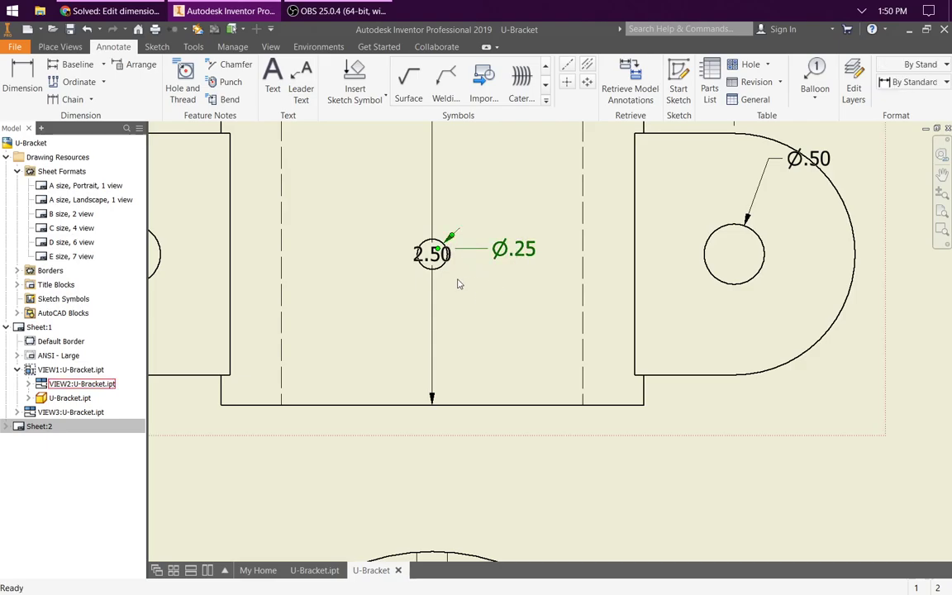
left_click_drag(444, 263, 469, 461)
scroll(469, 461, "down", 3)
scroll(516, 413, "up", 4)
scroll(515, 413, "down", 4)
scroll(430, 462, "up", 2)
scroll(426, 472, "down", 1)
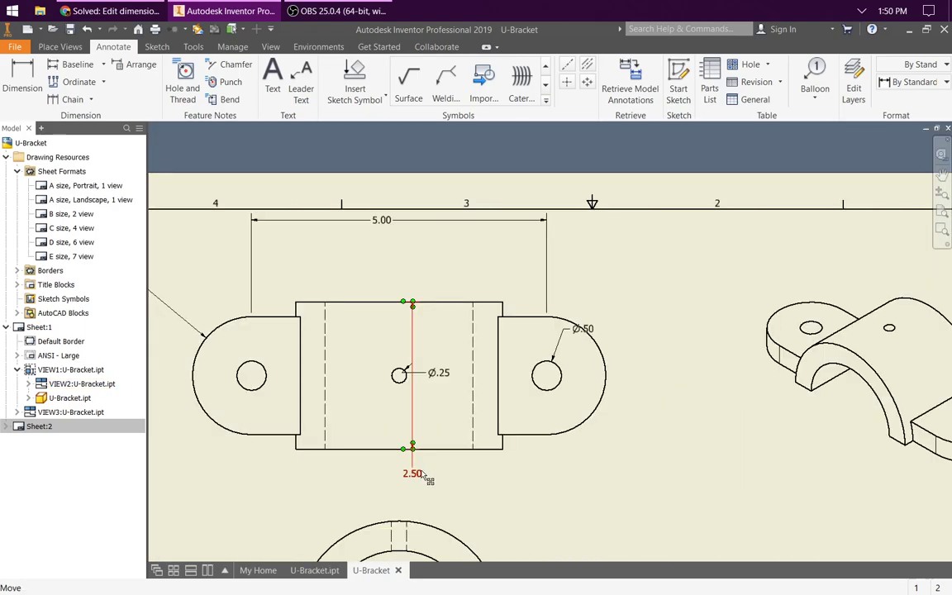
mouse_move(421, 483)
left_mouse_down()
mouse_move(393, 480)
mouse_move(433, 483)
left_mouse_up()
left_click_drag(423, 471, 165, 450)
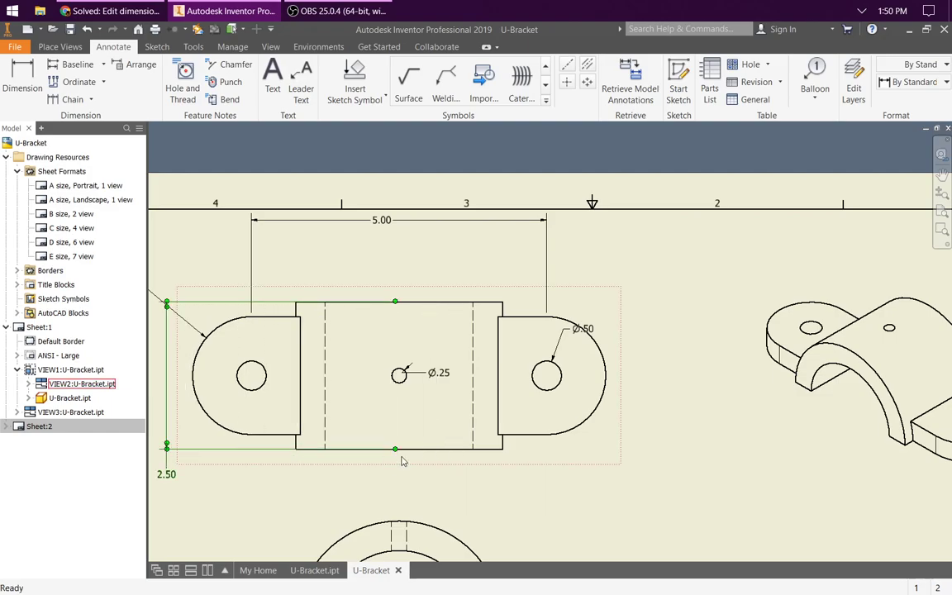
Step: Try placing the Ø.25 dimension's leader and text just above the center hole in the top view
scroll(400, 455, "up", 2)
scroll(346, 462, "down", 3)
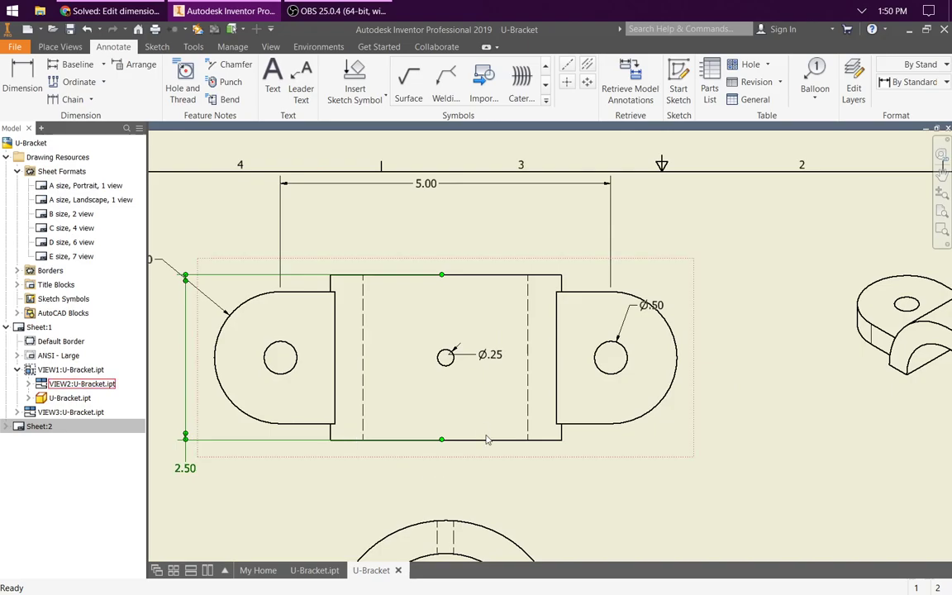
scroll(457, 357, "down", 10)
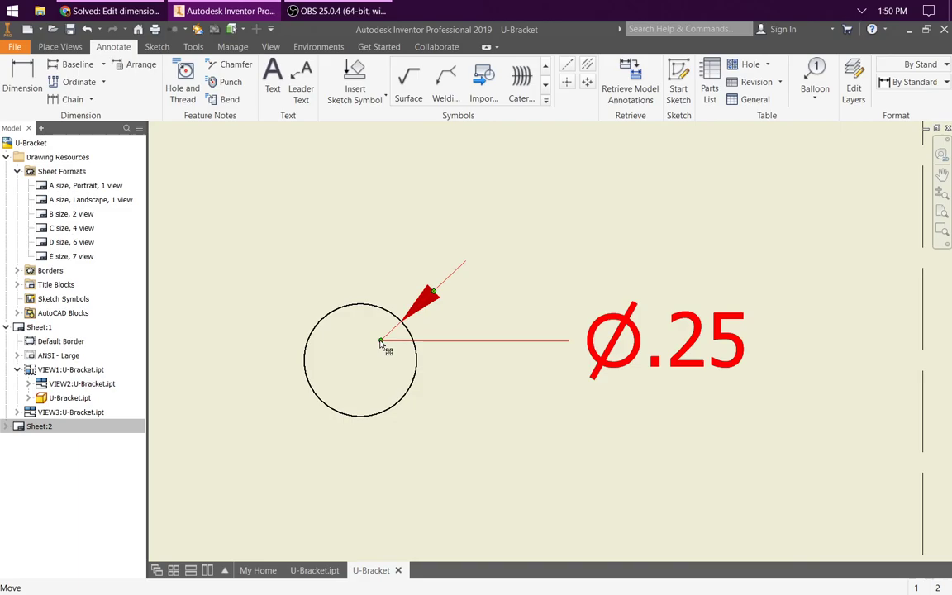
left_click_drag(381, 341, 519, 225)
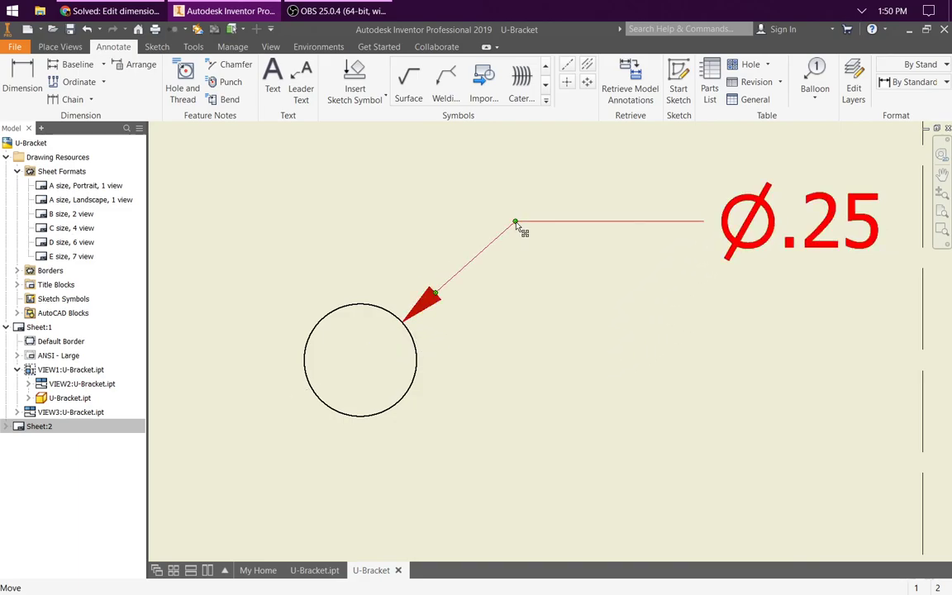
scroll(518, 225, "up", 10)
scroll(518, 219, "down", 4)
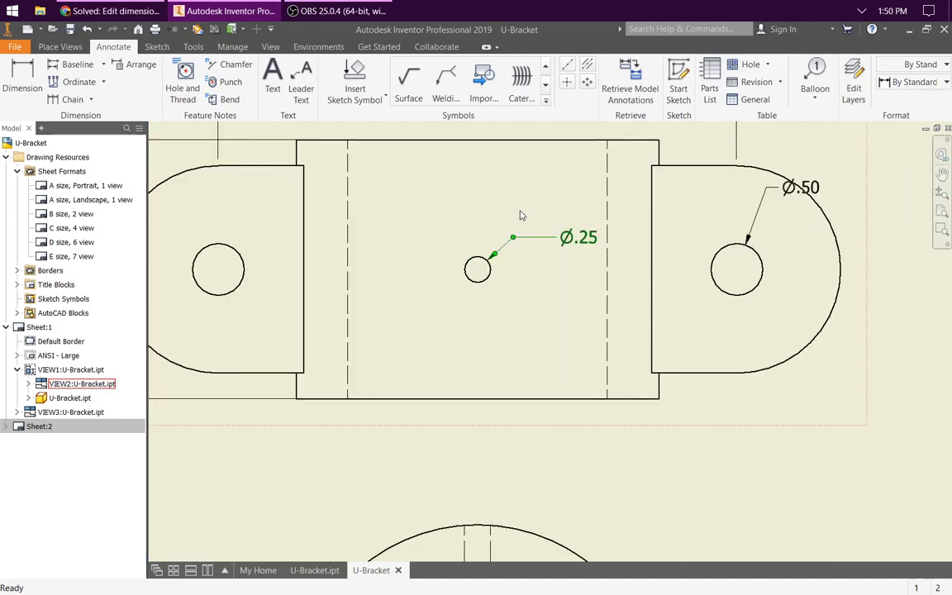
left_click_drag(513, 232, 492, 199)
scroll(497, 198, "up", 4)
scroll(502, 212, "down", 2)
scroll(486, 197, "down", 3)
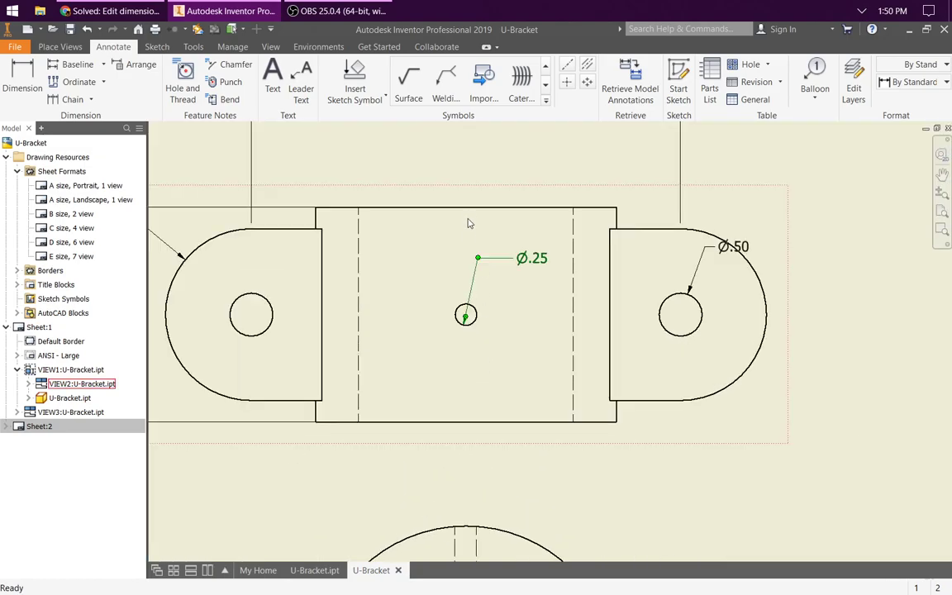
Step: Move the Ø.25 dimension above the top view's outline and flip its text to the left of the leader
left_click_drag(486, 265, 294, 155)
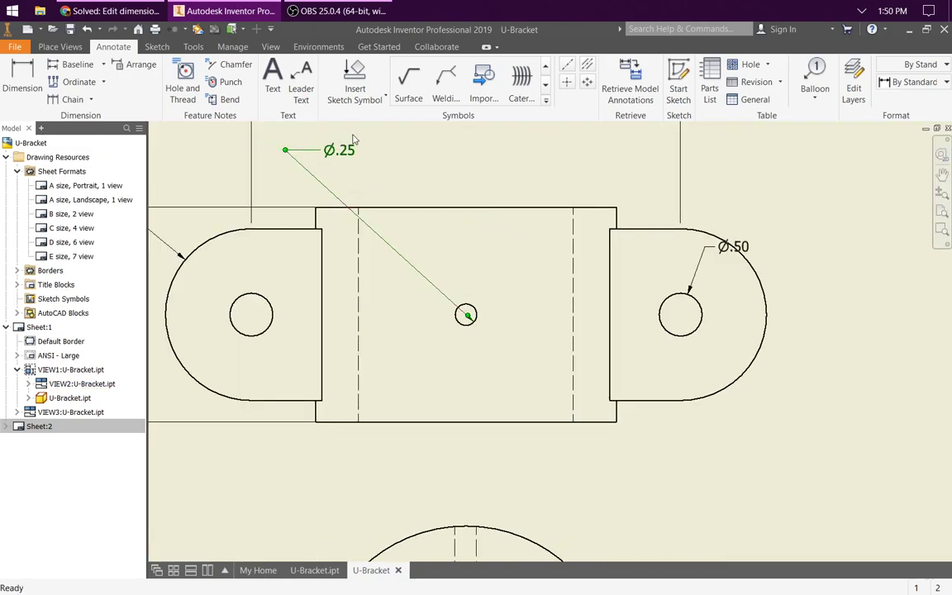
left_click_drag(464, 196, 466, 197)
scroll(425, 175, "up", 3)
middle_click_drag(424, 176, 485, 235)
scroll(448, 237, "down", 3)
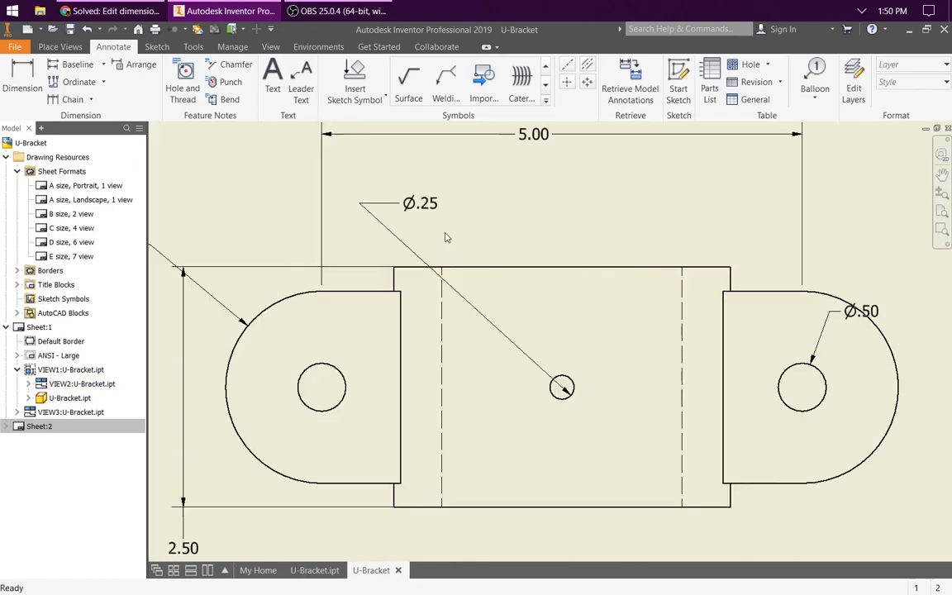
left_click_drag(426, 202, 360, 205)
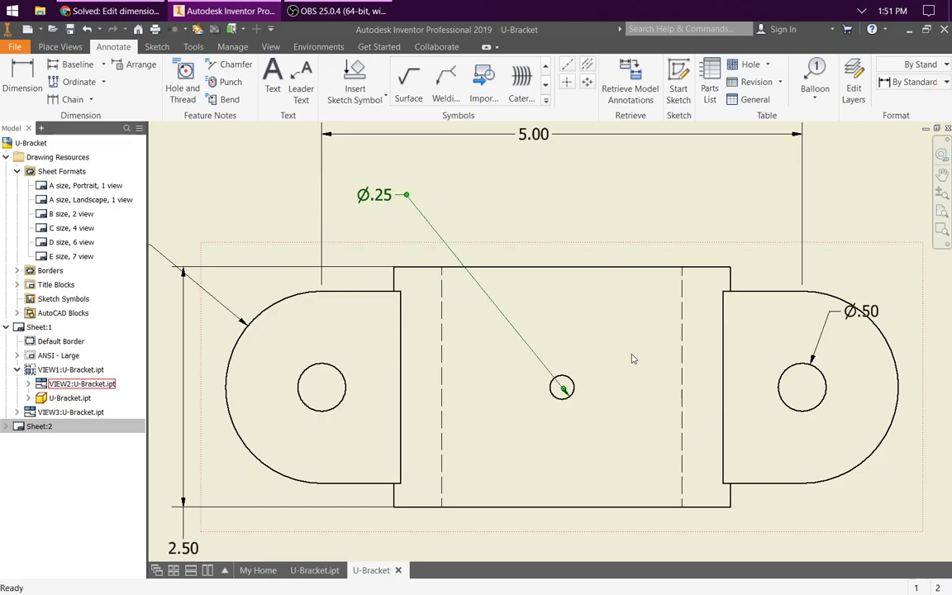
Step: Center the 2.50 text along its vertical dimension line and move the R1.00 text above that dimension's upper extension line
scroll(556, 372, "up", 3)
left_click(665, 439)
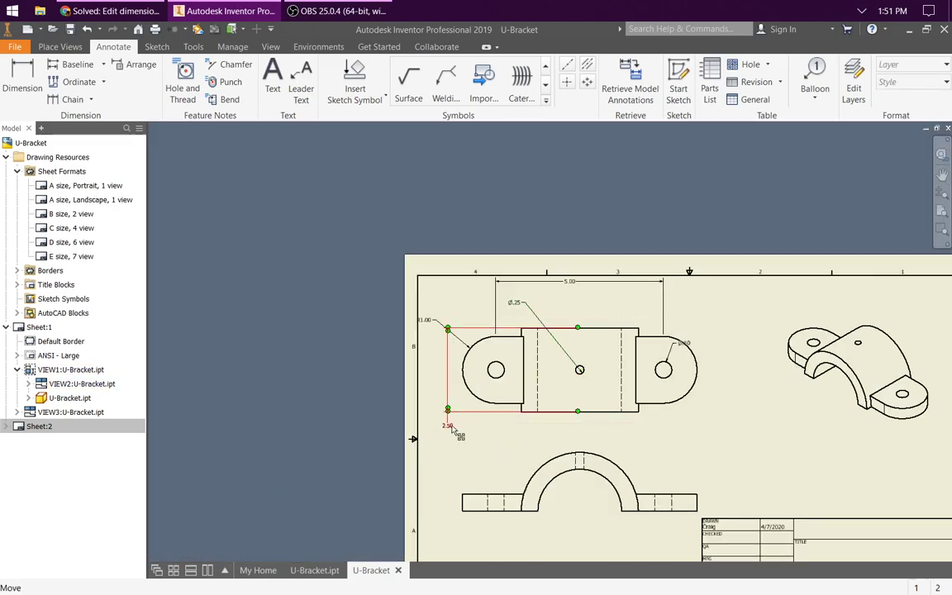
left_click_drag(451, 423, 444, 373)
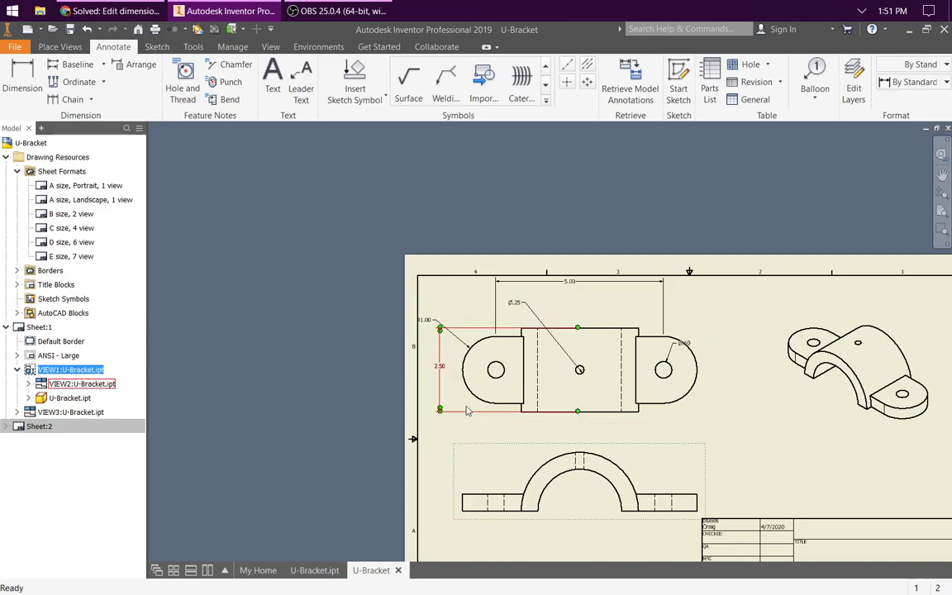
scroll(475, 321, "up", 5)
mouse_move(463, 207)
left_mouse_down()
mouse_move(500, 197)
mouse_move(513, 221)
mouse_move(605, 228)
mouse_move(629, 219)
left_mouse_up()
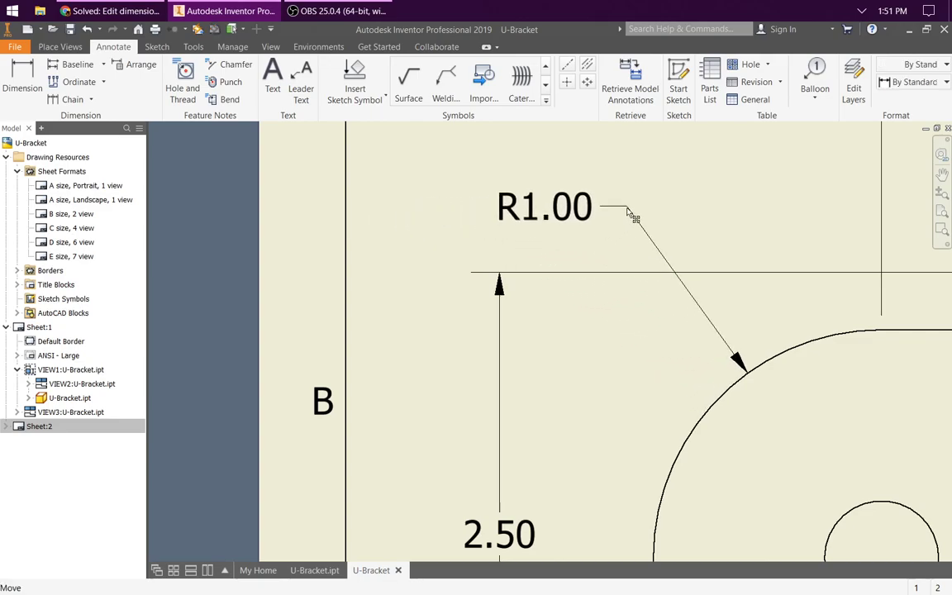
Step: Move the right-hand hole's Ø.50 dimension text above and outside the top view's rounded right end
scroll(708, 258, "down", 4)
scroll(711, 261, "down", 3)
scroll(794, 435, "up", 1)
middle_click_drag(795, 436, 535, 483)
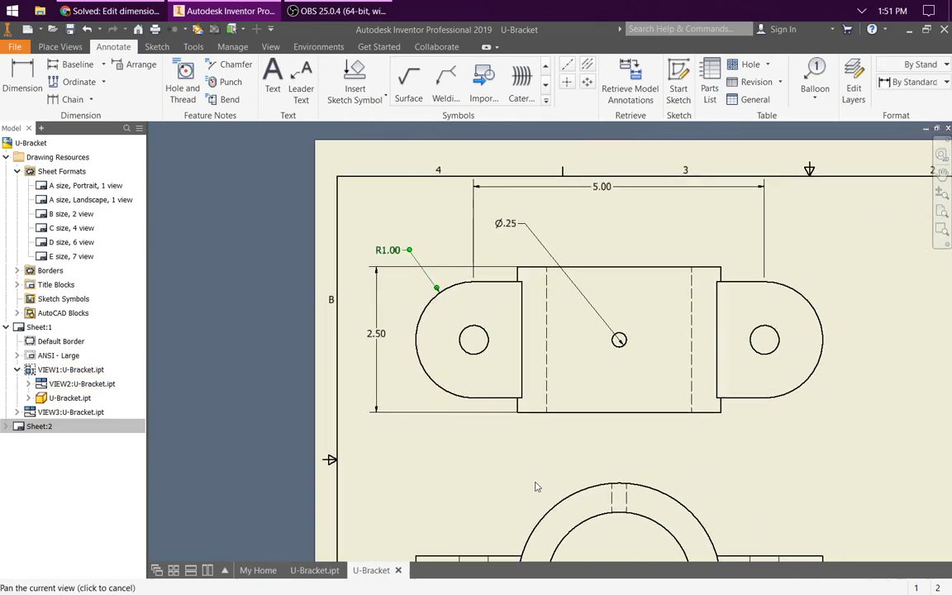
scroll(535, 483, "down", 3)
scroll(654, 396, "up", 3)
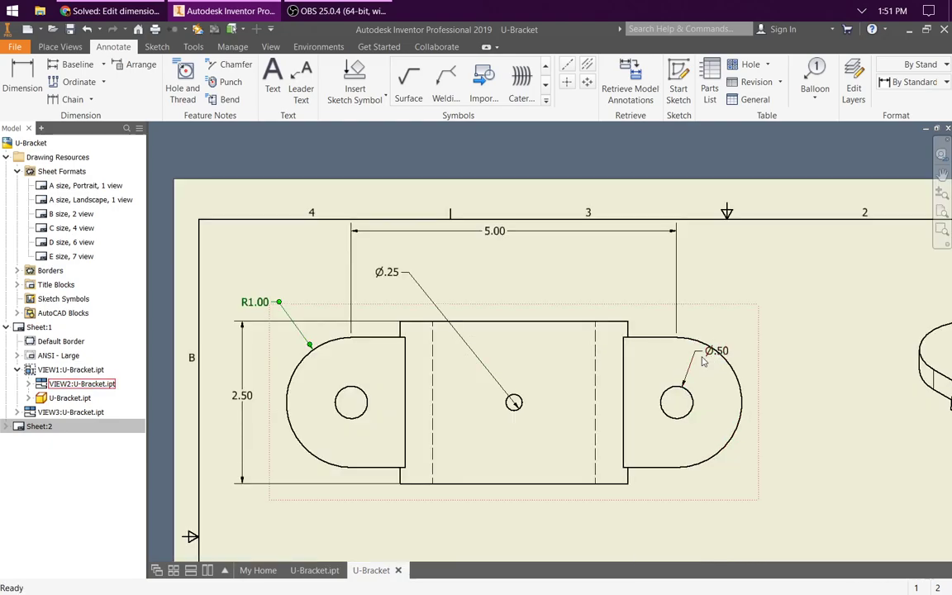
left_click_drag(697, 357, 727, 293)
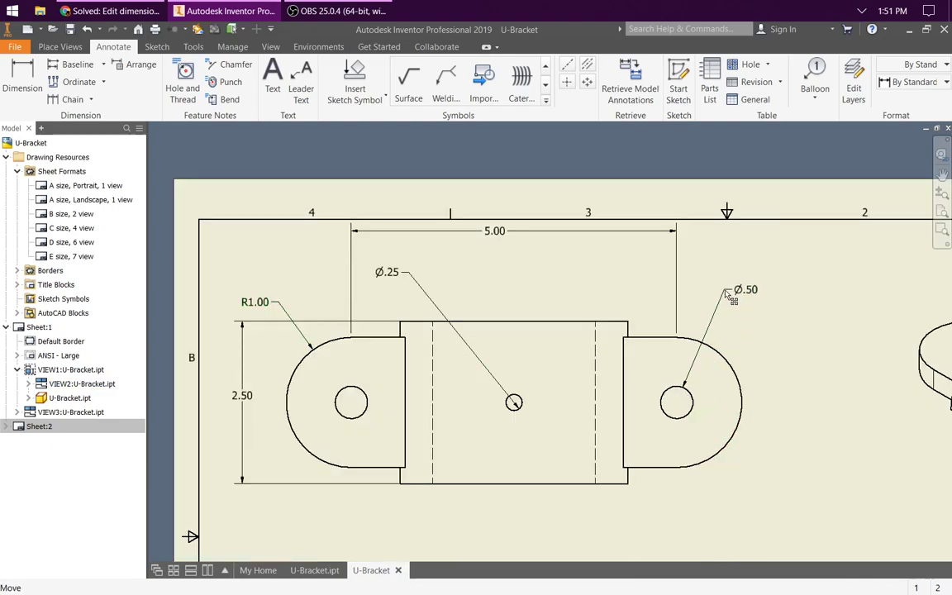
left_click(757, 481)
scroll(765, 446, "down", 3)
middle_click_drag(768, 478, 592, 342)
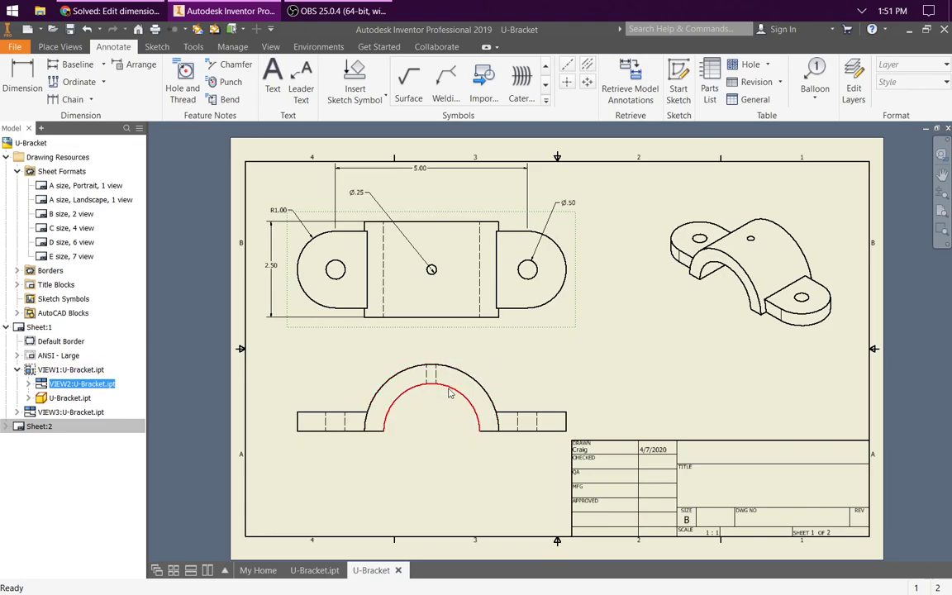
left_click(632, 74)
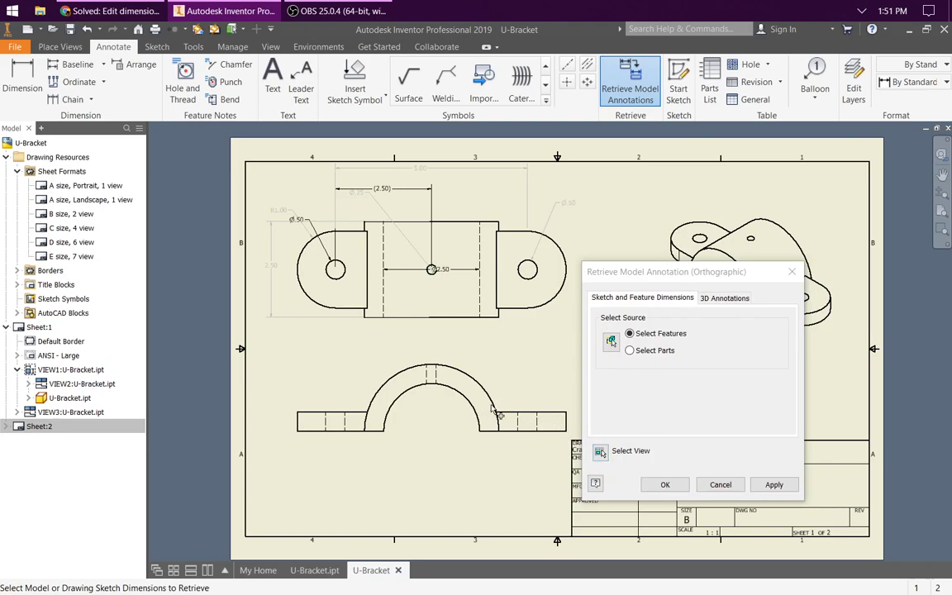
left_click(733, 480)
left_click(529, 438)
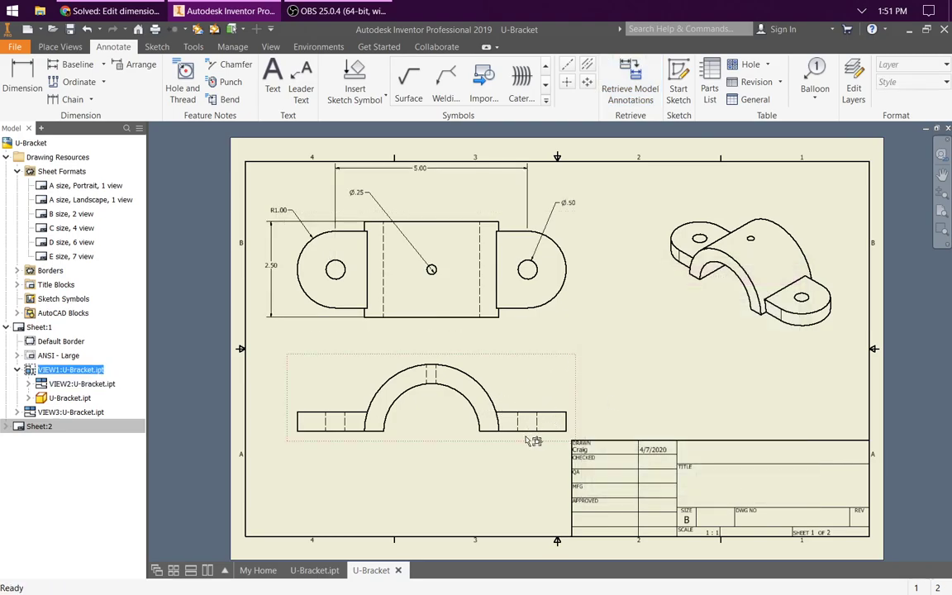
left_click(632, 73)
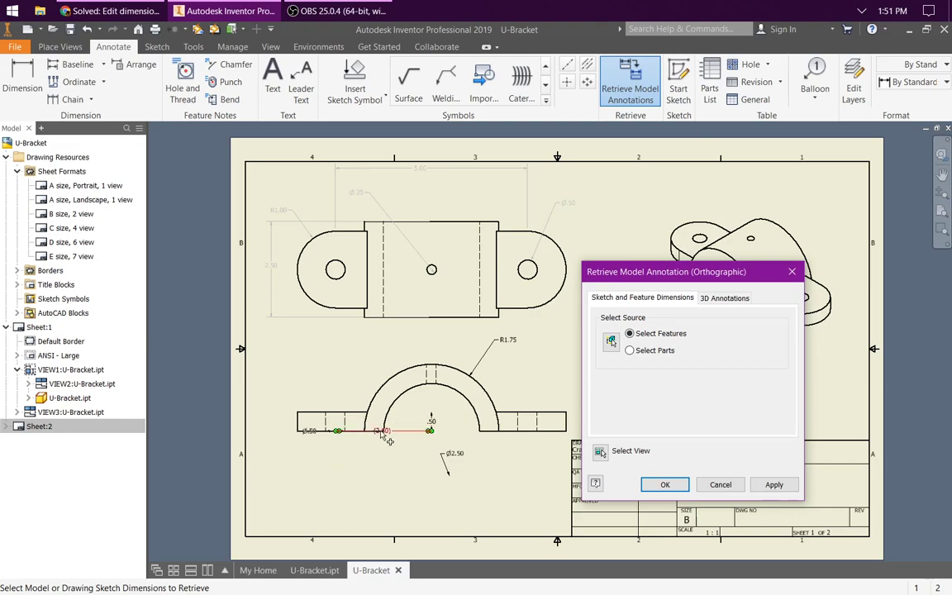
left_click(728, 487)
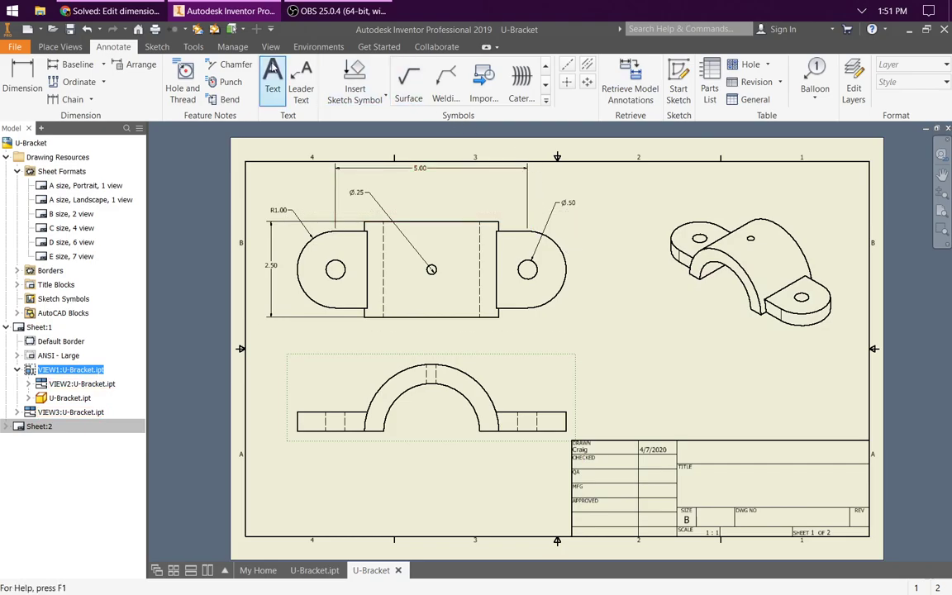
Step: Dimension the radii of the inner and outer arcs in the front view, placing both texts inside the arch
left_click(25, 76)
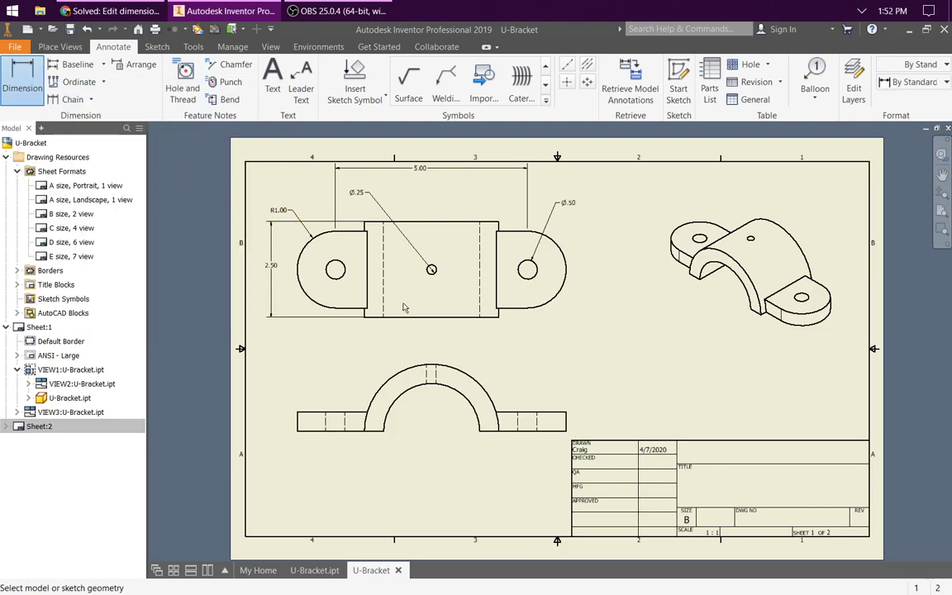
left_click(458, 395)
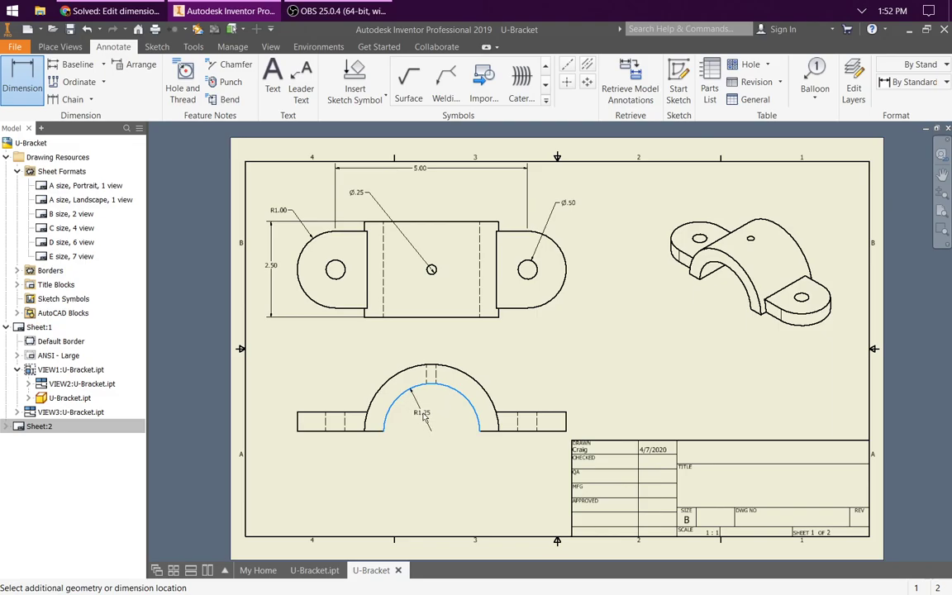
left_click(487, 387)
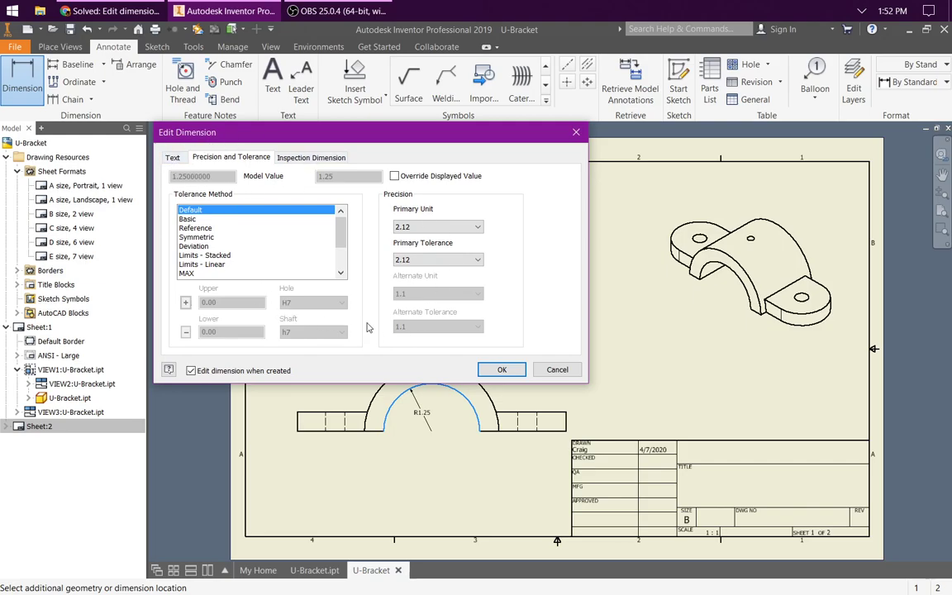
left_click(501, 370)
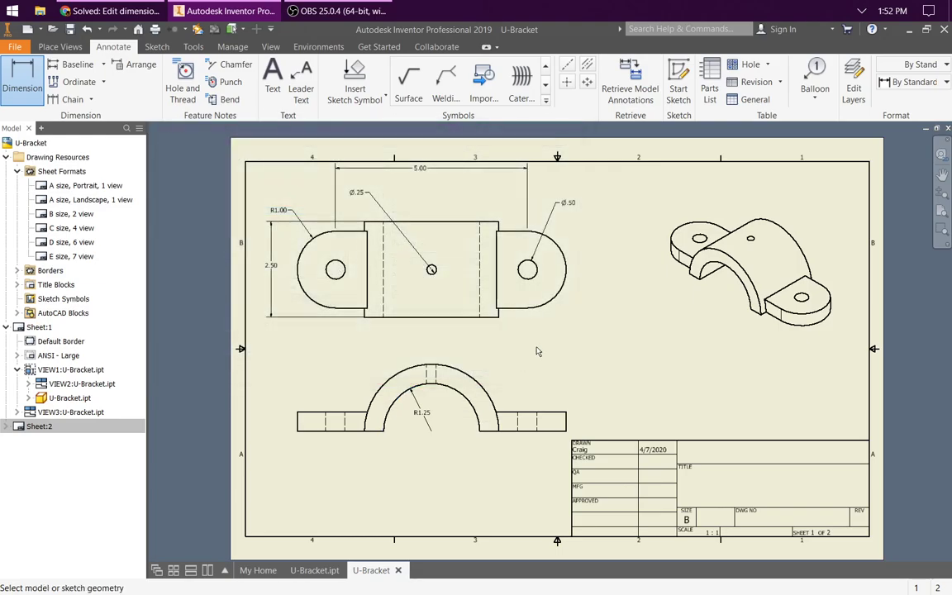
left_click(469, 376)
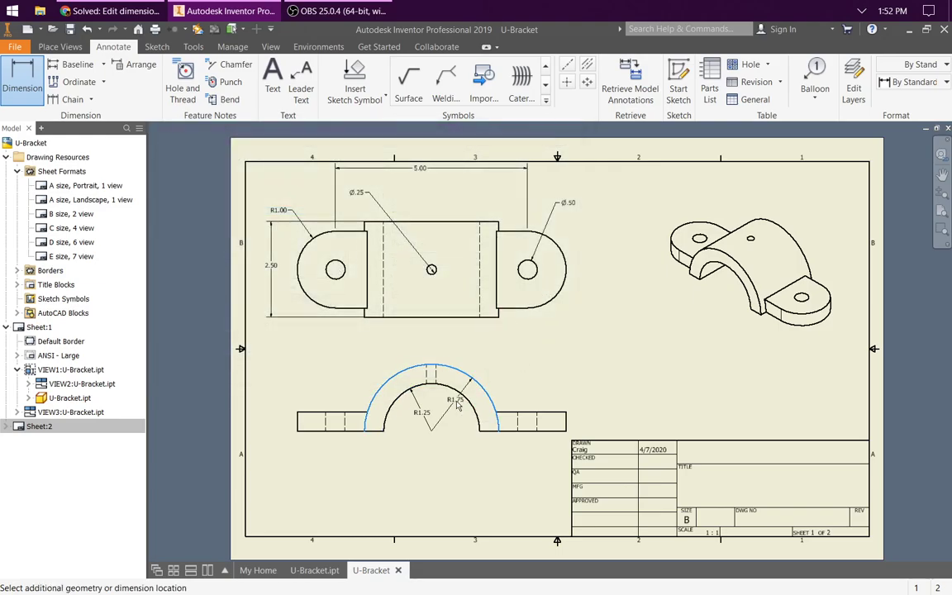
left_click(529, 297)
left_click(500, 369)
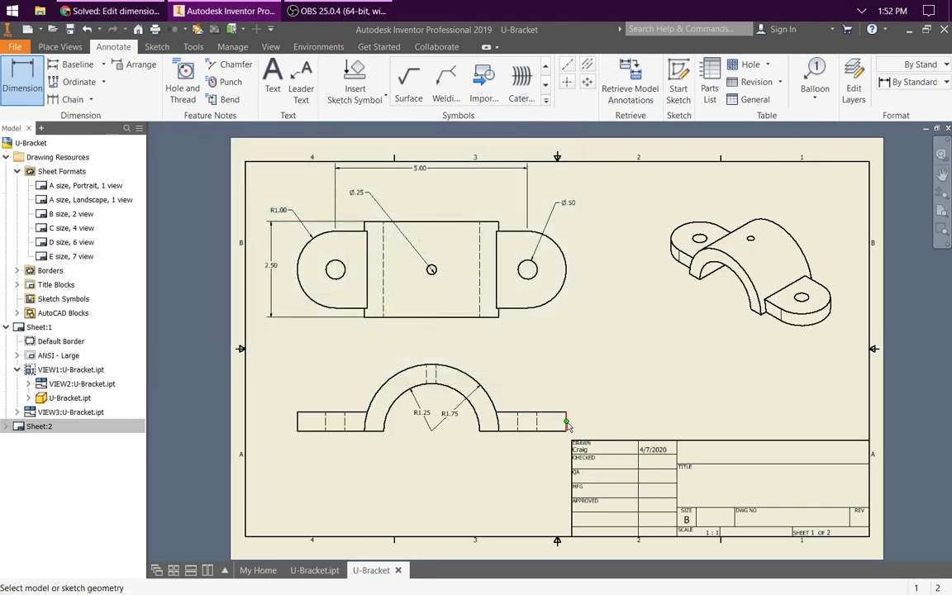
Step: Dimension the thickness of the right-hand flange in the front view, placing the dimension just beyond its outer end
left_click(567, 426)
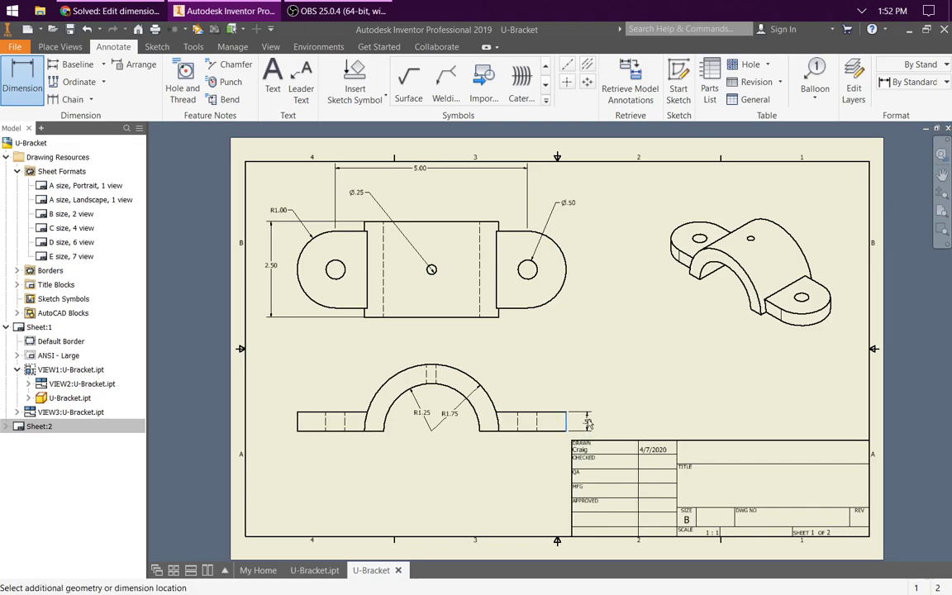
left_click(539, 439)
left_click(500, 370)
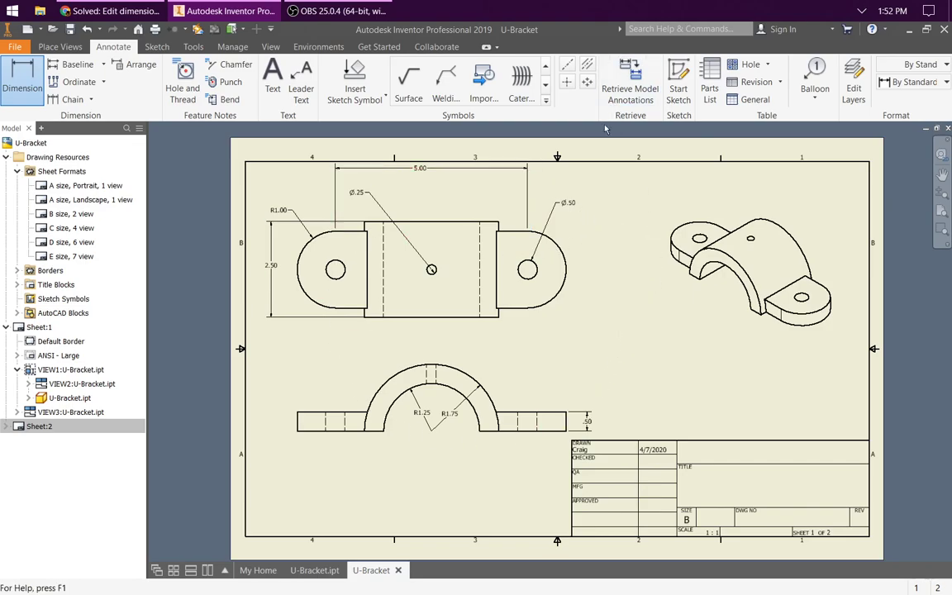
Step: Add center marks to the front view's arch and to all three holes in the top view
left_click(566, 83)
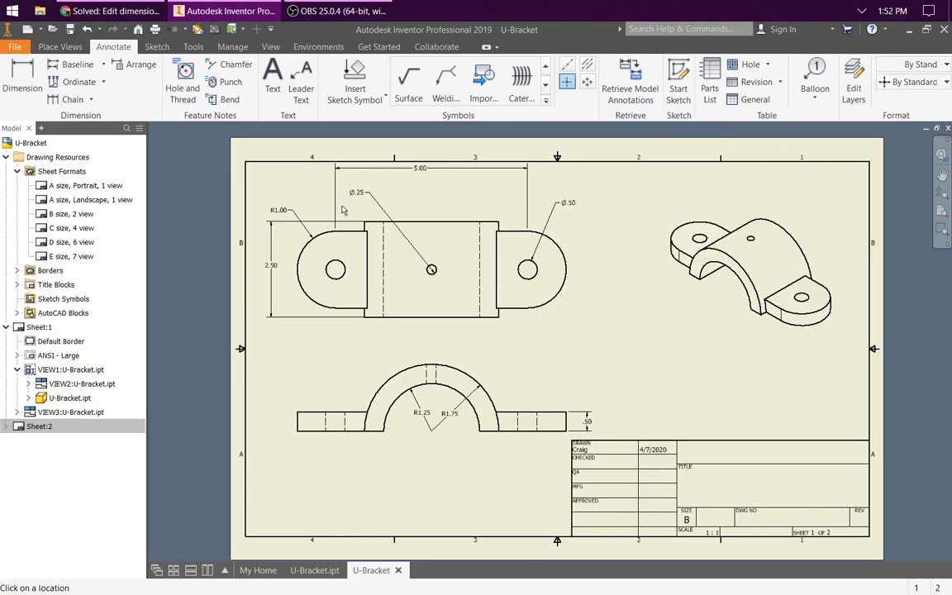
left_click(431, 430)
scroll(439, 266, "up", 5)
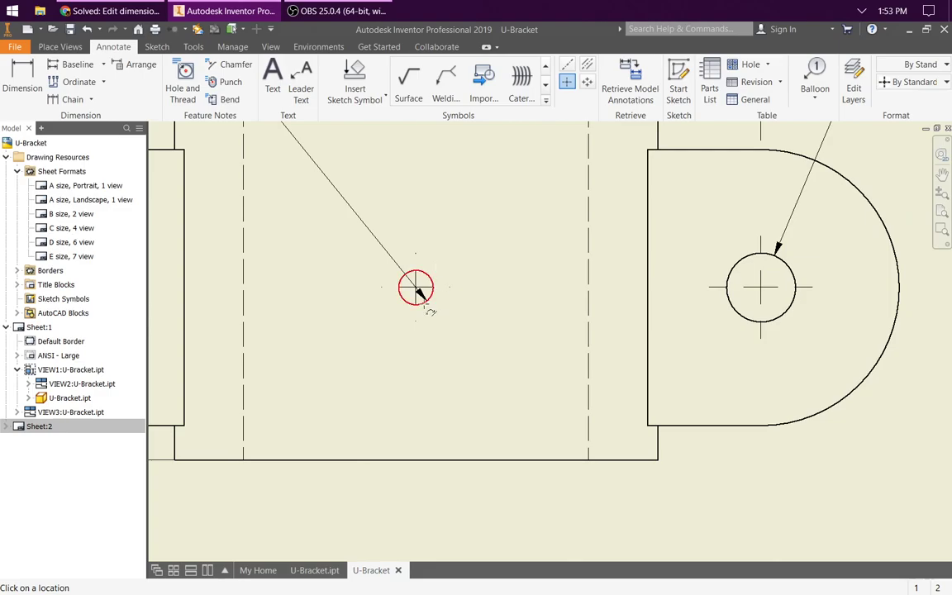
key("Escape")
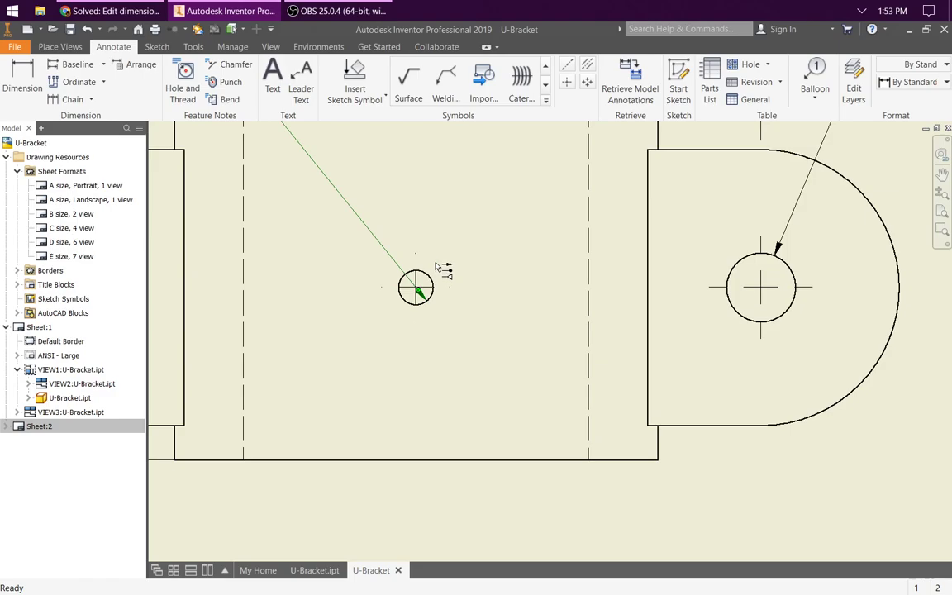
Step: Extend the top view's center marks horizontally between the holes and vertically beyond both edges at the center hole
scroll(440, 285, "down", 4)
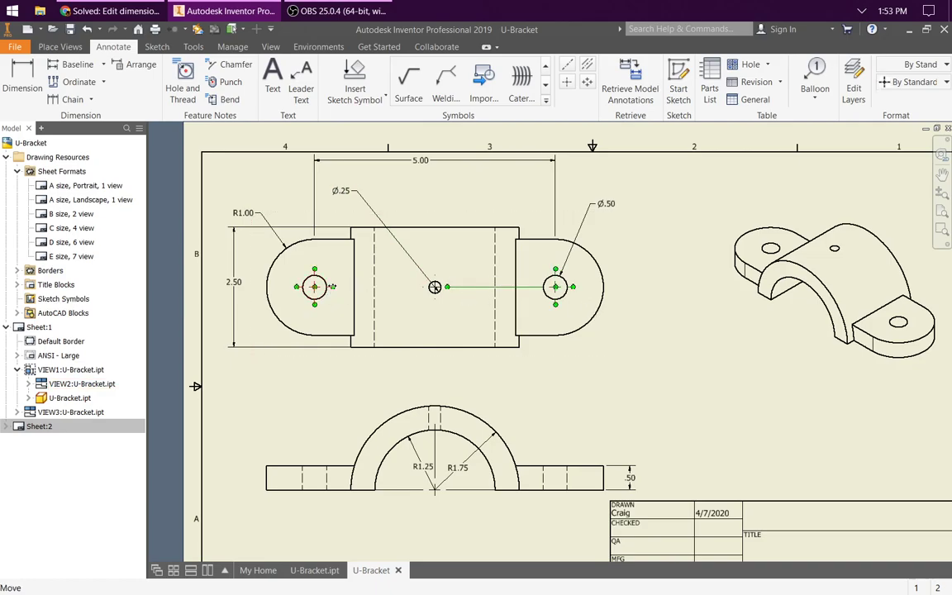
left_click_drag(334, 287, 397, 289)
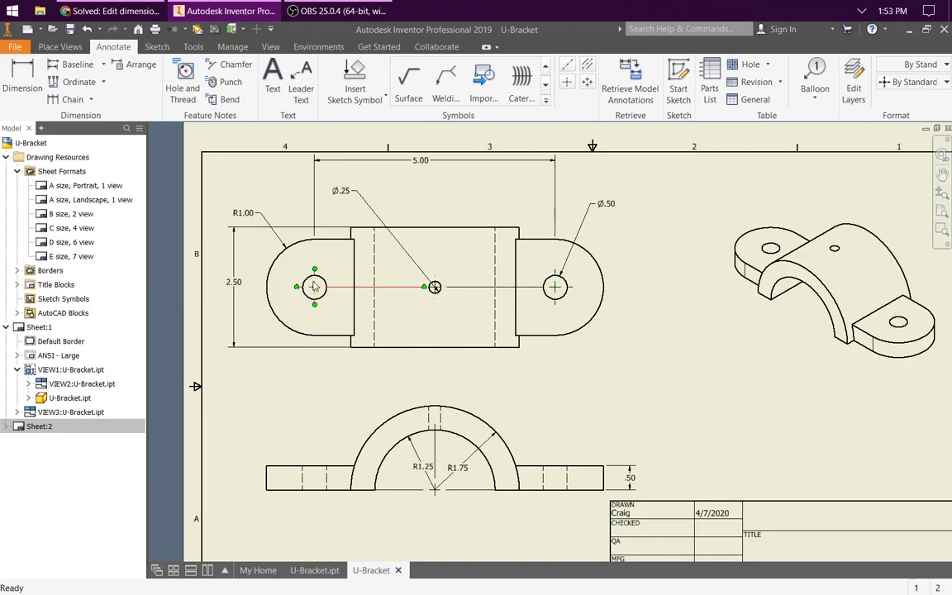
left_click_drag(435, 283, 441, 206)
left_click_drag(435, 299, 436, 367)
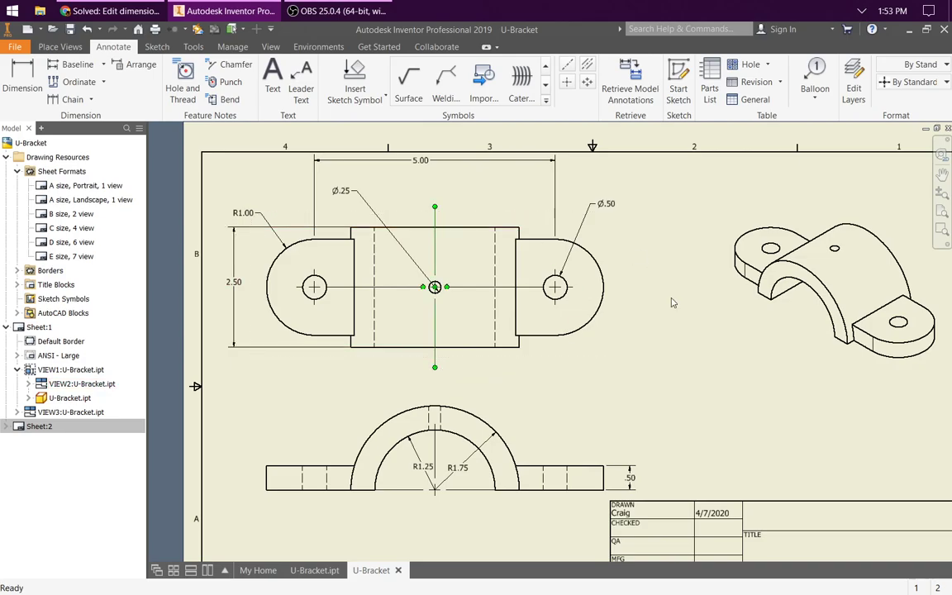
Step: Extend the front view's vertical center mark line from the arch center up past the top of the outer arc
left_click(435, 426)
key("Escape")
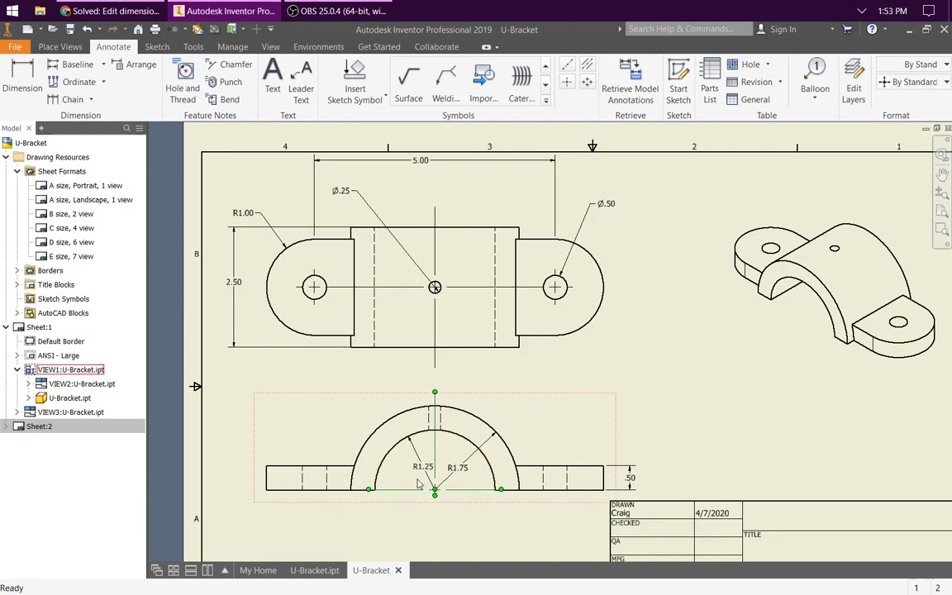
left_click(602, 403)
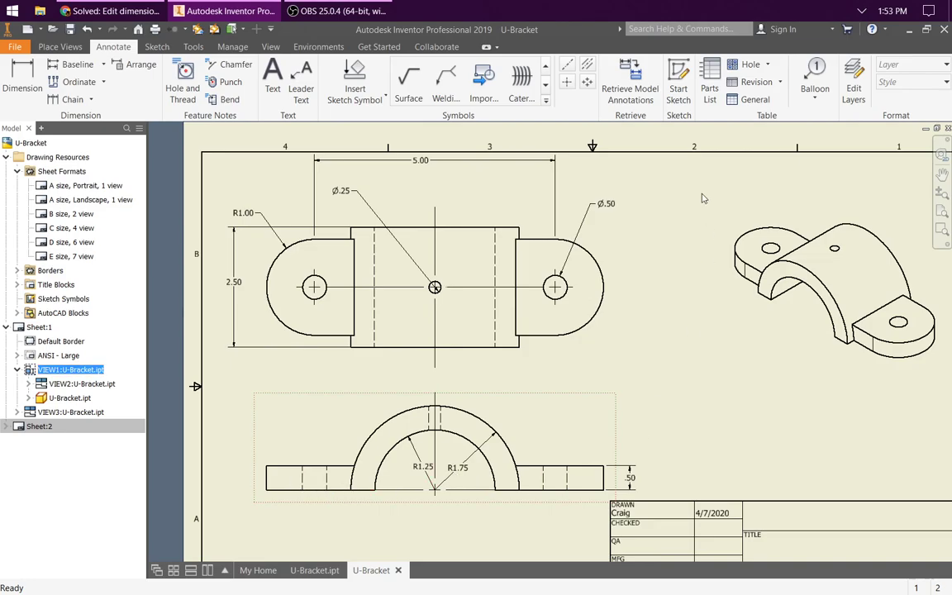
Step: Add bisector centerlines between the hidden edges of both flange holes in the front view
left_click(587, 66)
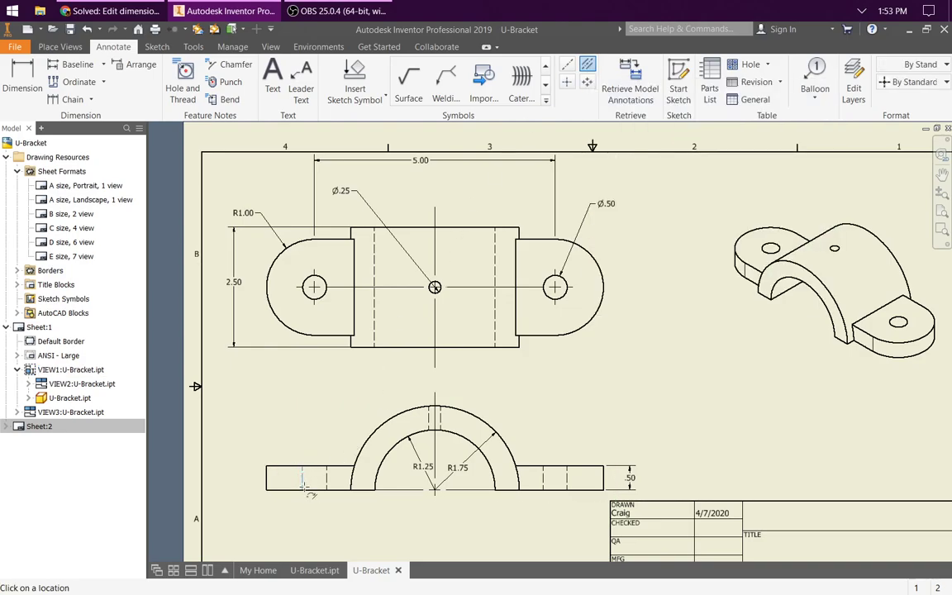
left_click(327, 487)
left_click(543, 479)
left_click(568, 483)
Step: Place the text "Penn State Erie, The Behrend College" at 0.125 in height in the title block's empty cell above the title
left_click(280, 68)
scroll(821, 418, "up", 2)
middle_click_drag(821, 418, 748, 391)
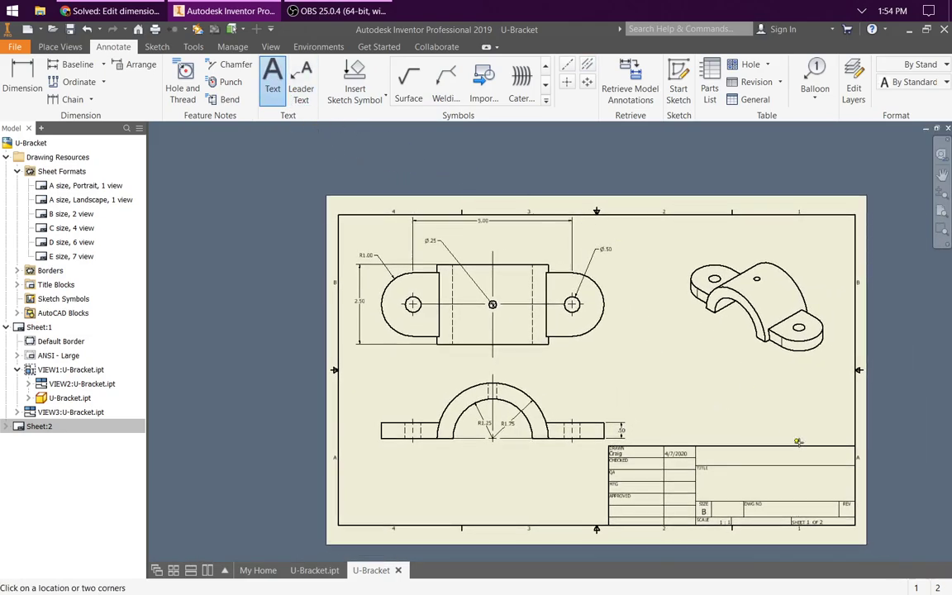
middle_click_drag(805, 451, 748, 415)
scroll(741, 455, "down", 3)
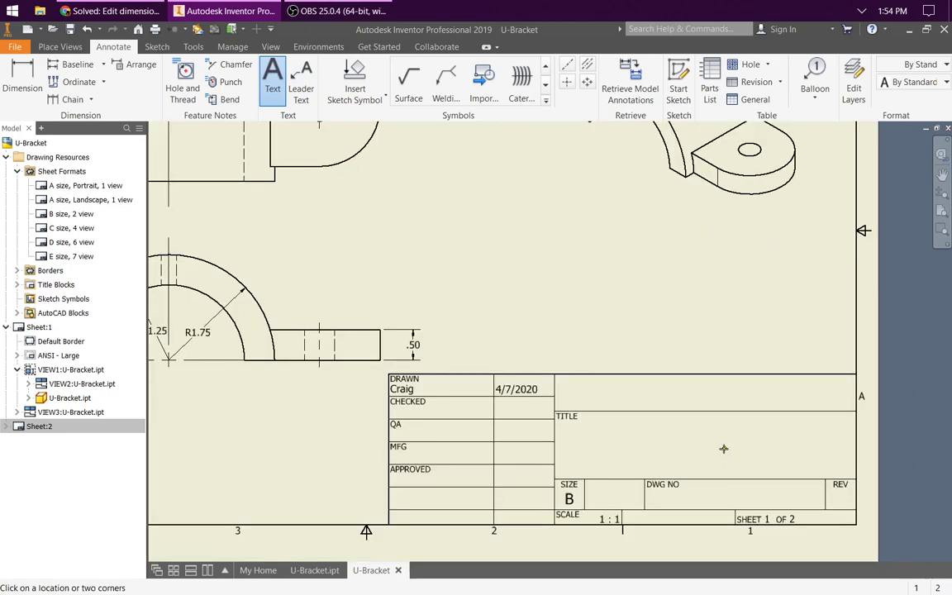
left_click(576, 405)
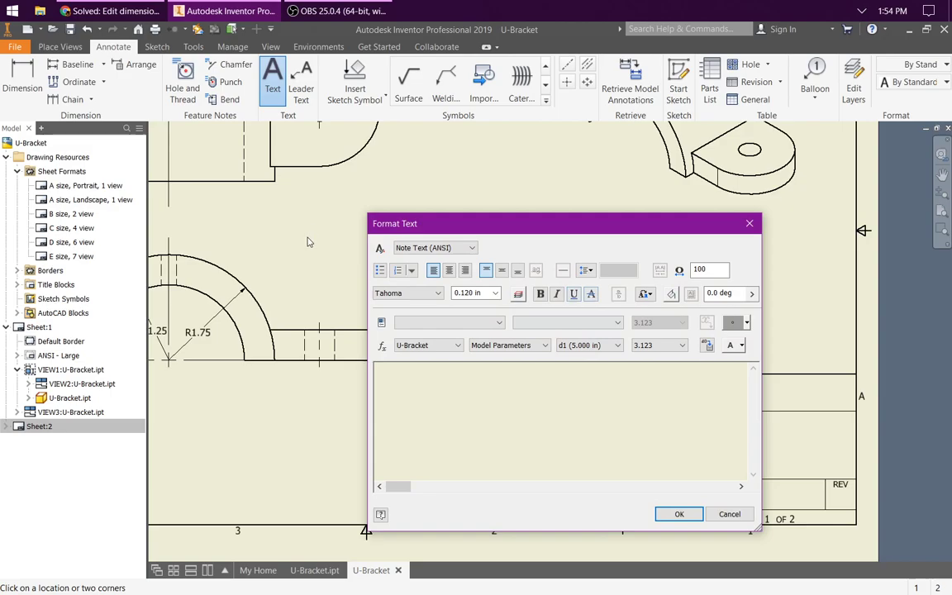
type("Penn State Erie, The Behrend College")
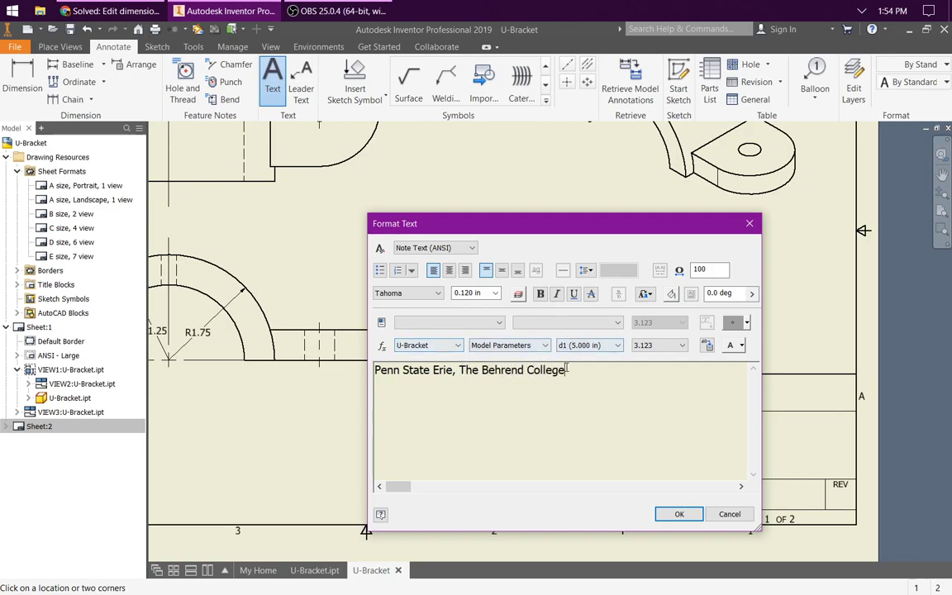
key("ctrl+a")
left_click(468, 293)
left_click(495, 293)
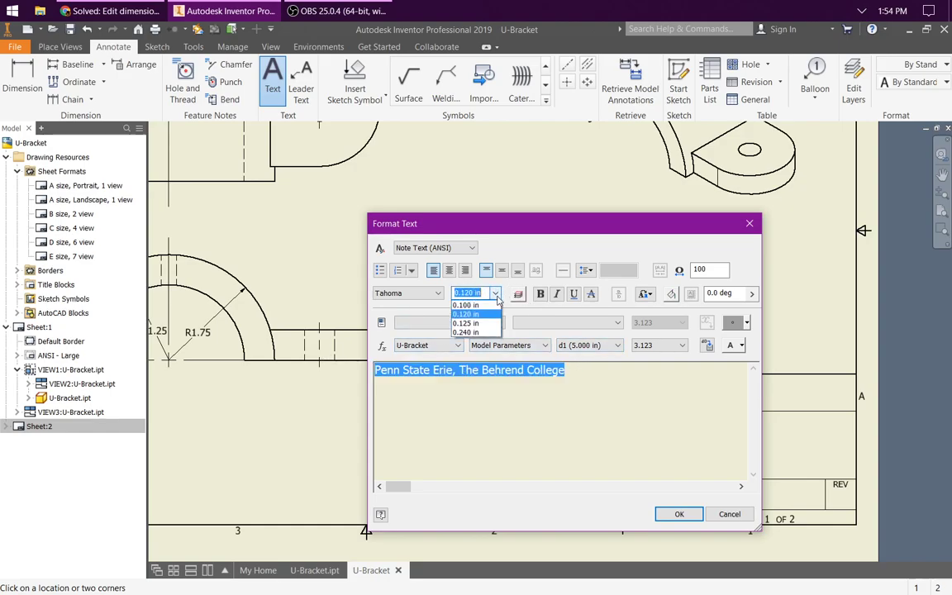
left_click(480, 323)
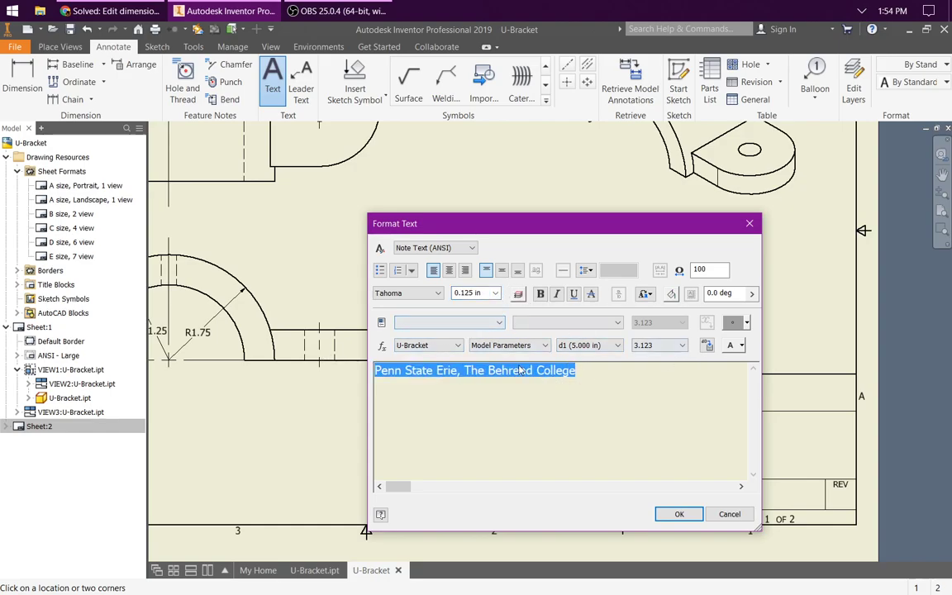
left_click(679, 514)
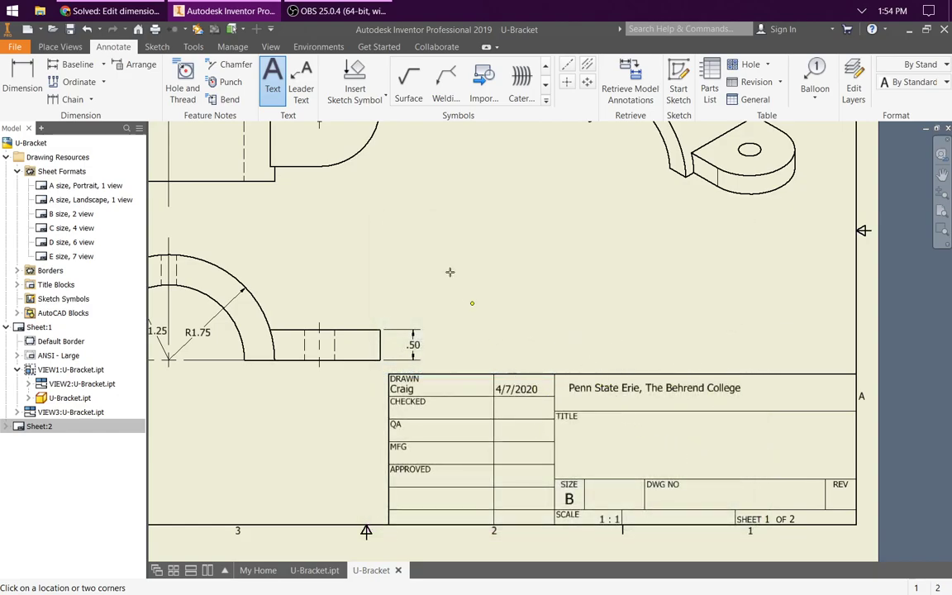
Step: Add the bold title "U-Bracket Design" at 0.240 in height to the title block's TITLE cell
left_click(595, 448)
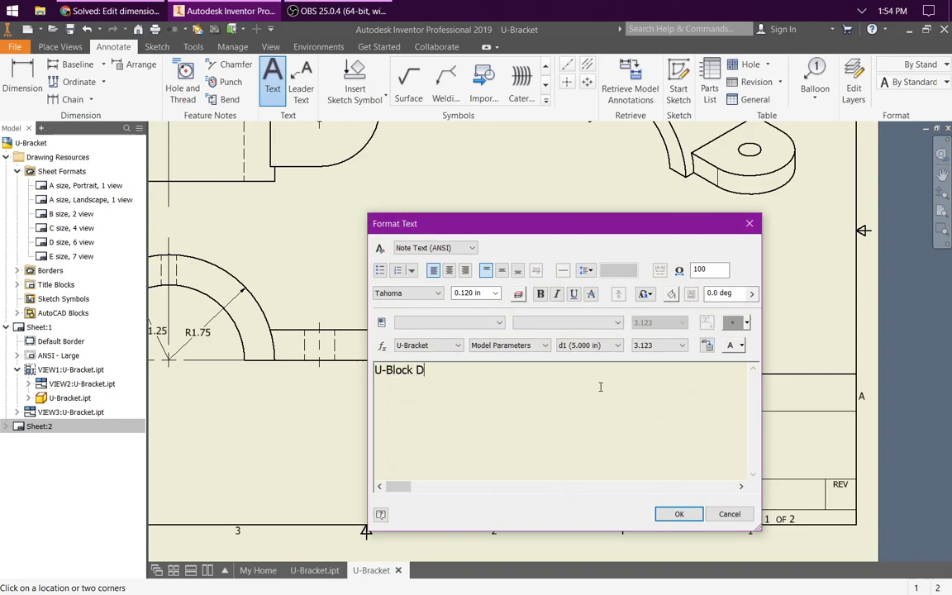
key("BackSpace")
key("BackSpace")
key("BackSpace")
type("racket Design")
left_click_drag(463, 371, 375, 371)
left_click(495, 292)
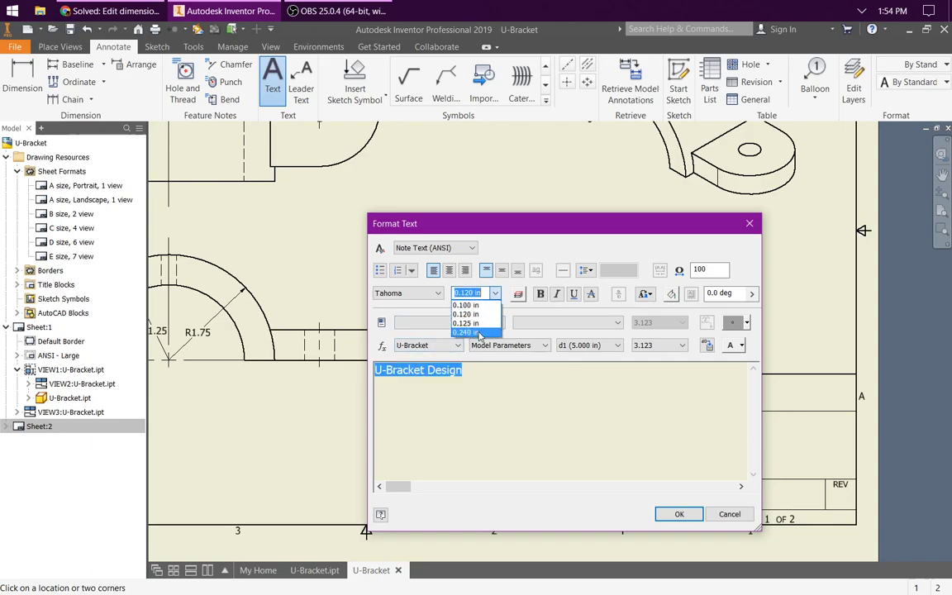
left_click(477, 333)
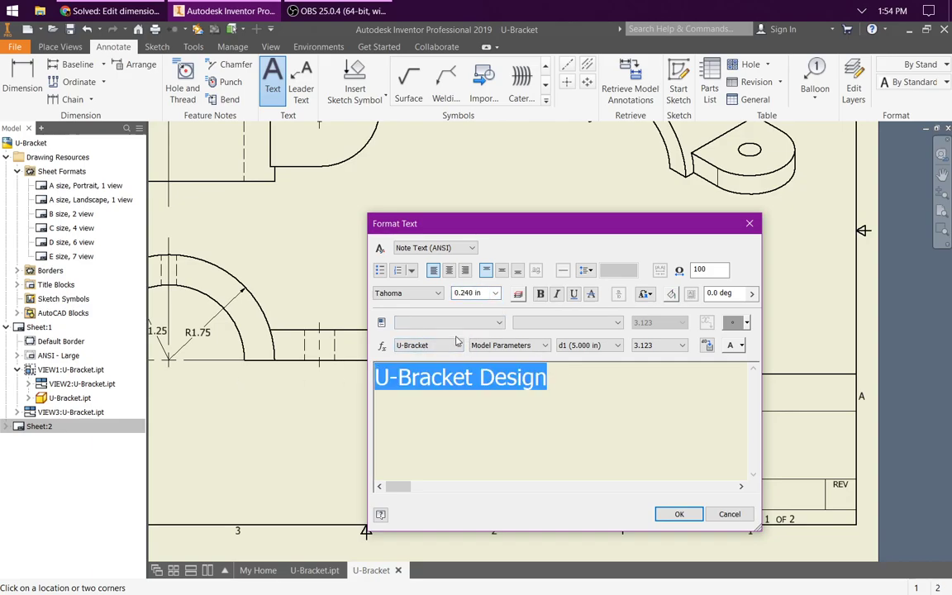
left_click(540, 293)
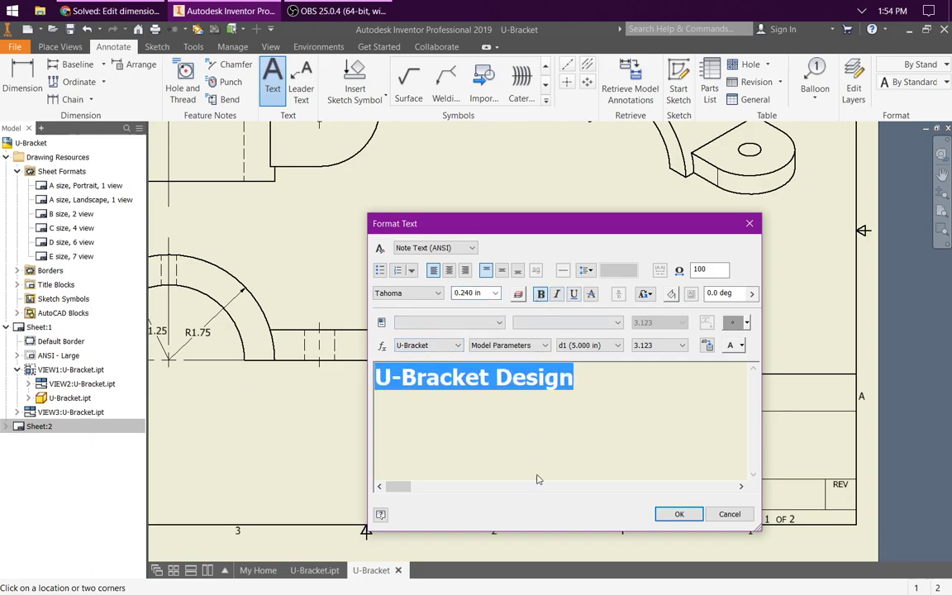
left_click(680, 515)
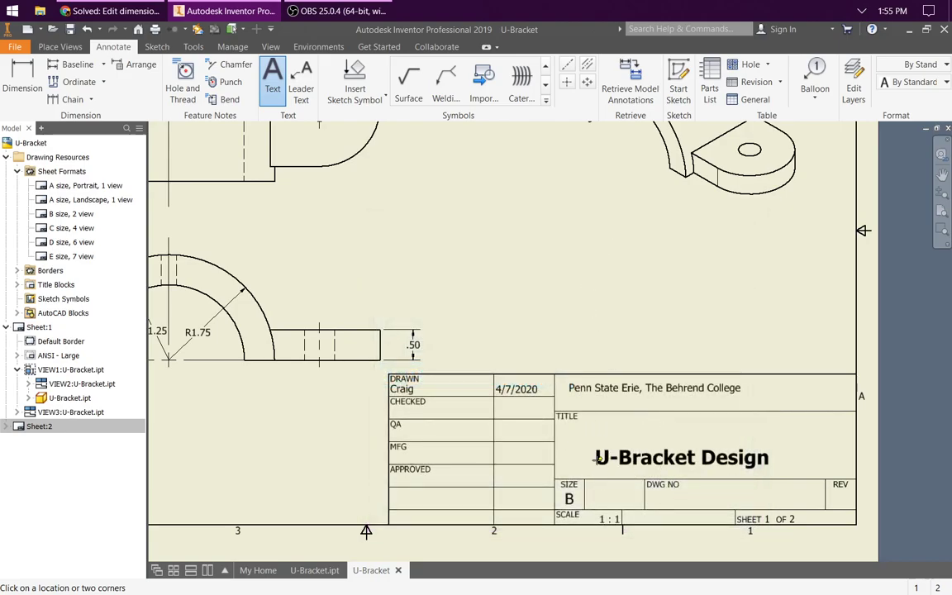
Step: Move the title text slightly up so it sits centrally within the TITLE cell
key("Escape")
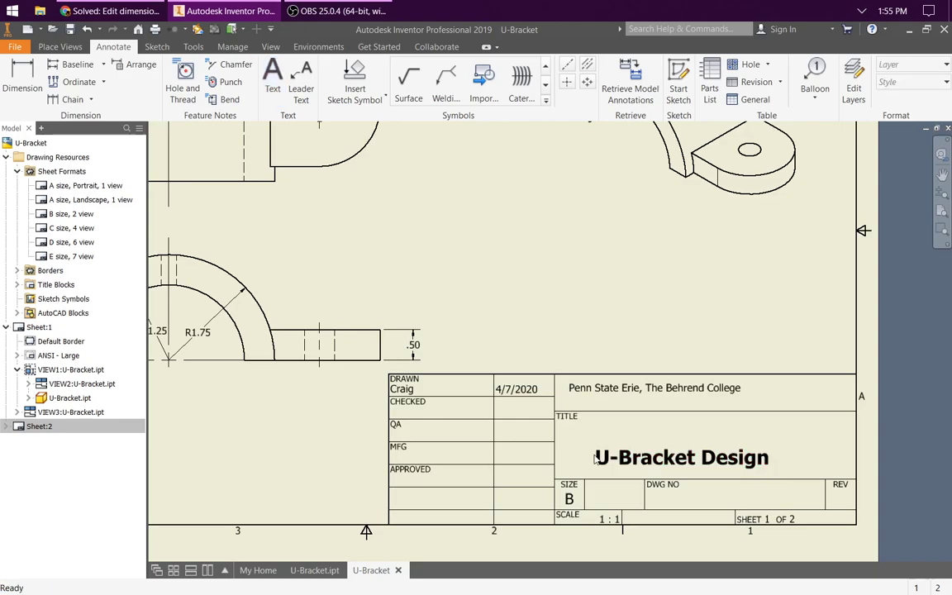
left_click(596, 456)
mouse_move(596, 455)
left_mouse_down()
mouse_move(590, 436)
mouse_move(573, 445)
mouse_move(592, 441)
left_mouse_up()
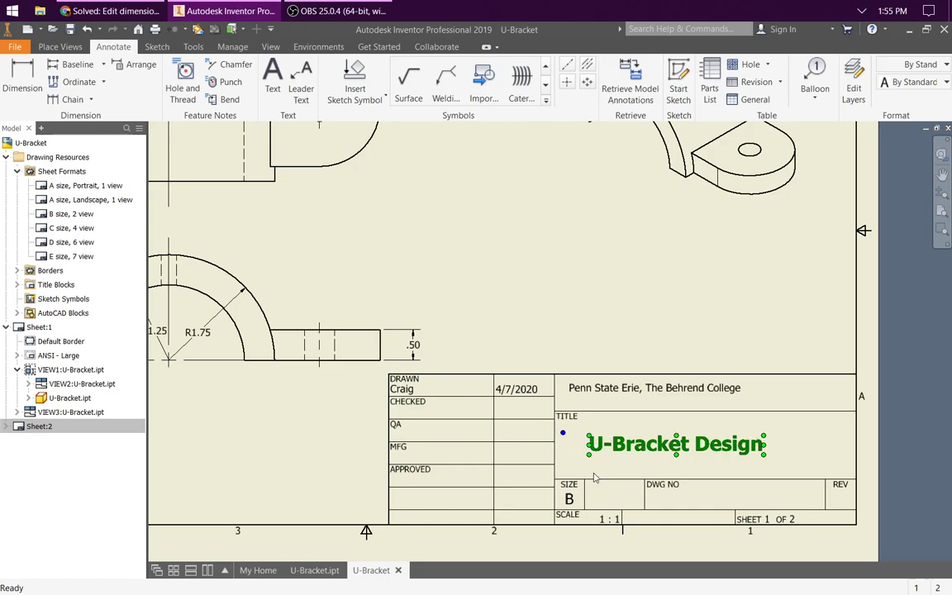
left_click(824, 470)
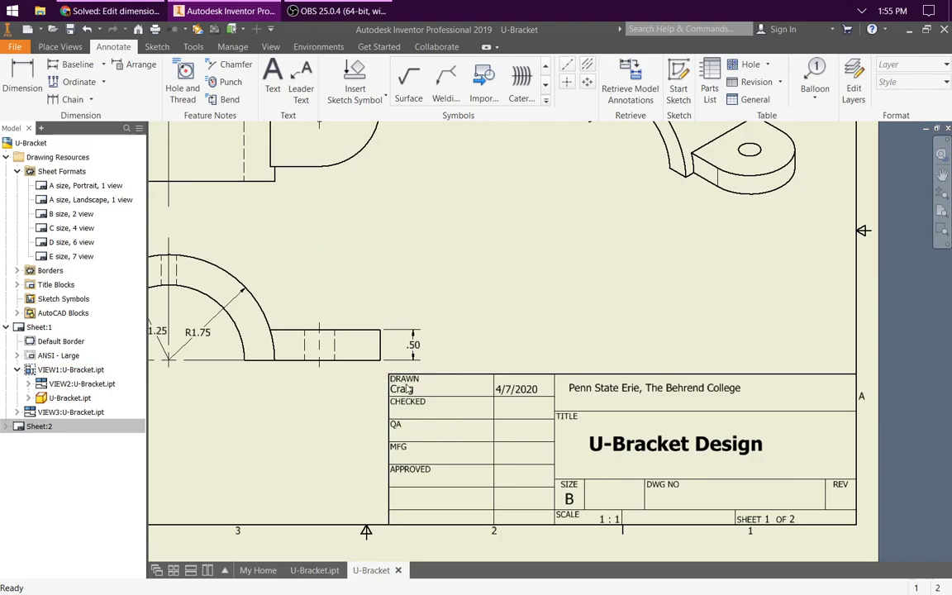
Step: Add the drafter's last name as text beside the first name in the title block's DRAWN field
scroll(380, 382, "down", 5)
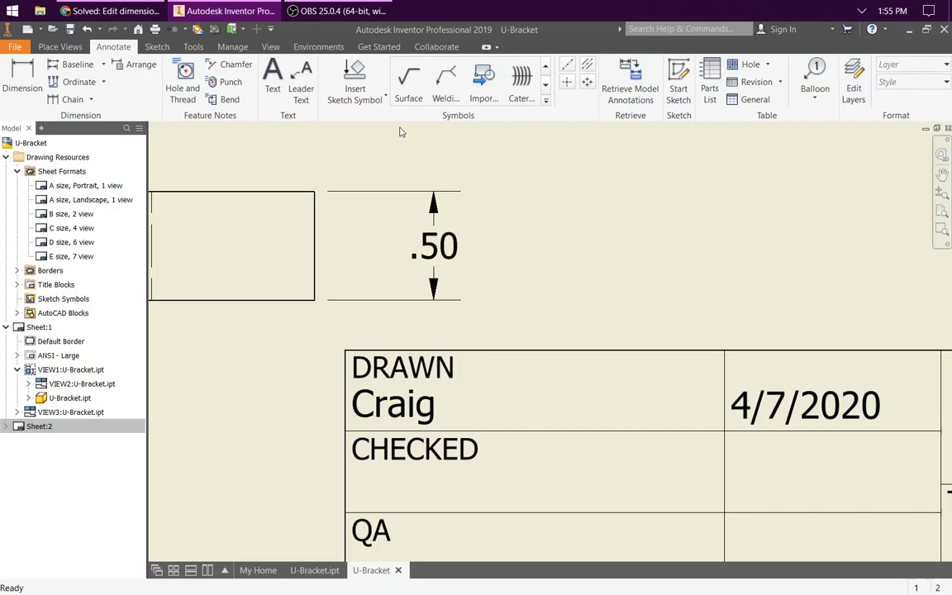
left_click(272, 81)
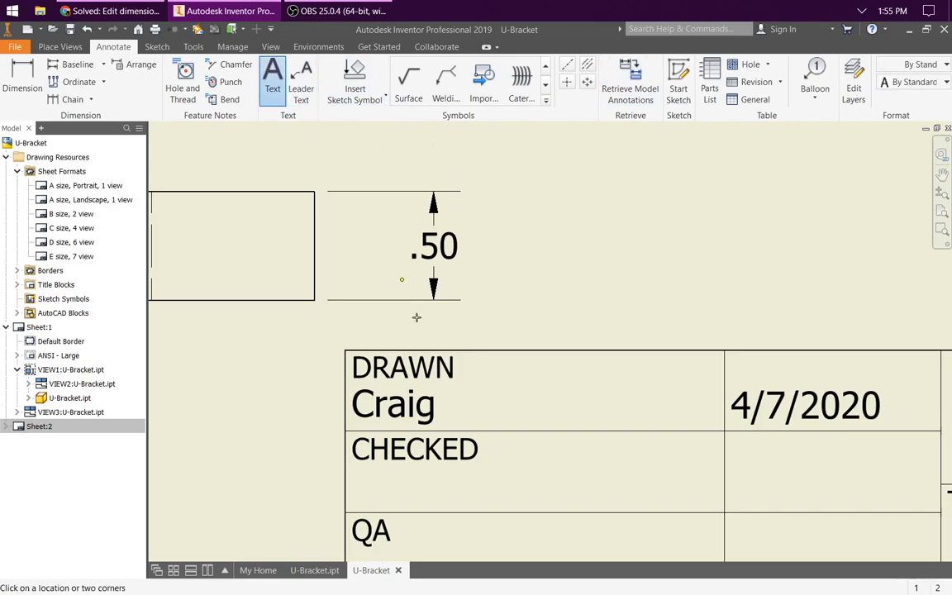
left_click(485, 419)
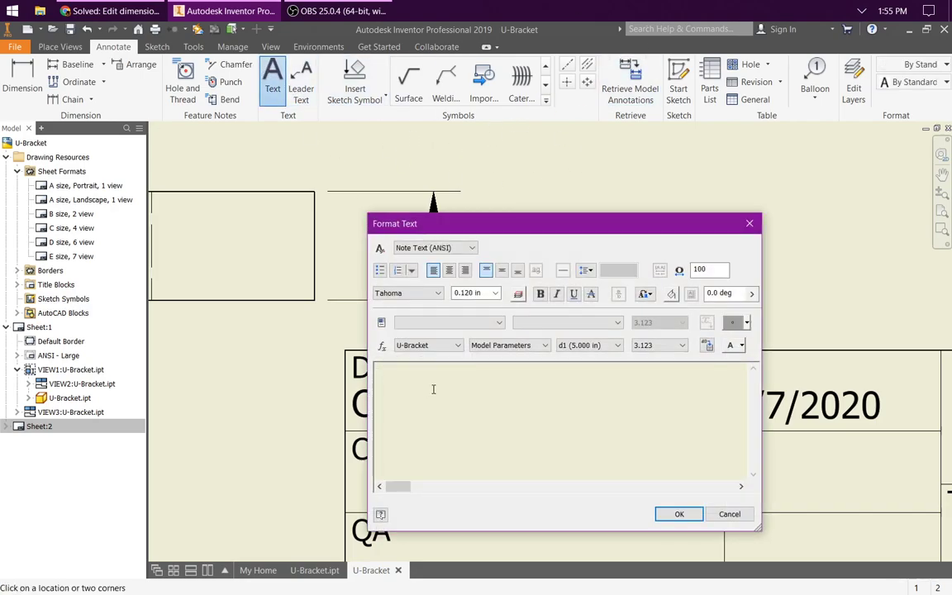
type("Rambish")
left_click(679, 514)
left_click(470, 402)
key("Escape")
key("Escape")
Step: Move the last name into line with the first name in the DRAWN field
left_click(487, 401)
left_click_drag(487, 400, 475, 391)
left_click(661, 409)
Step: Save the drawing as U-Bracket.dwg in the EDSGN folder
scroll(753, 431, "up", 2)
scroll(754, 430, "up", 3)
mouse_move(833, 361)
middle_mouse_down()
mouse_move(669, 335)
mouse_move(729, 377)
middle_mouse_up()
scroll(729, 378, "up", 2)
scroll(729, 378, "down", 3)
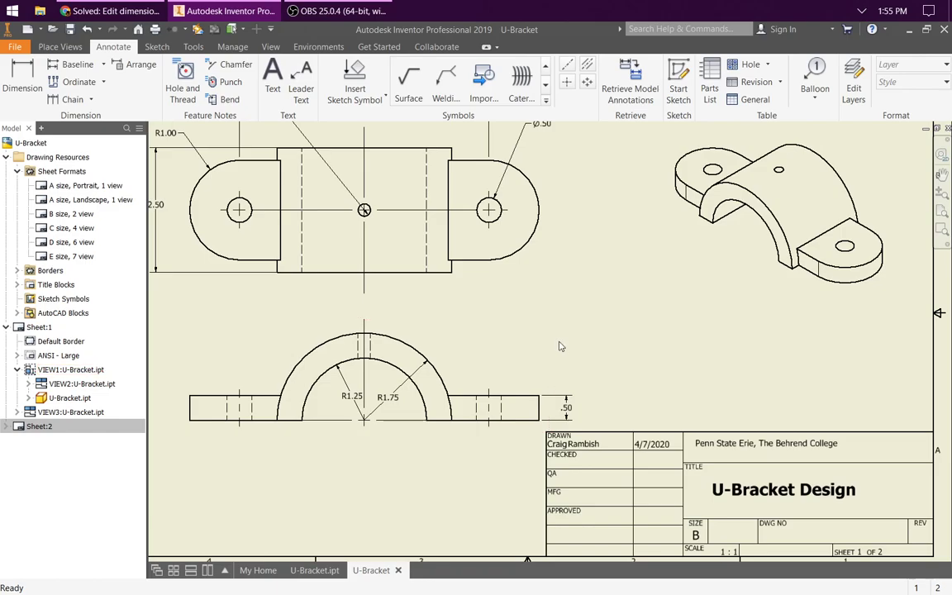
key("ctrl+s")
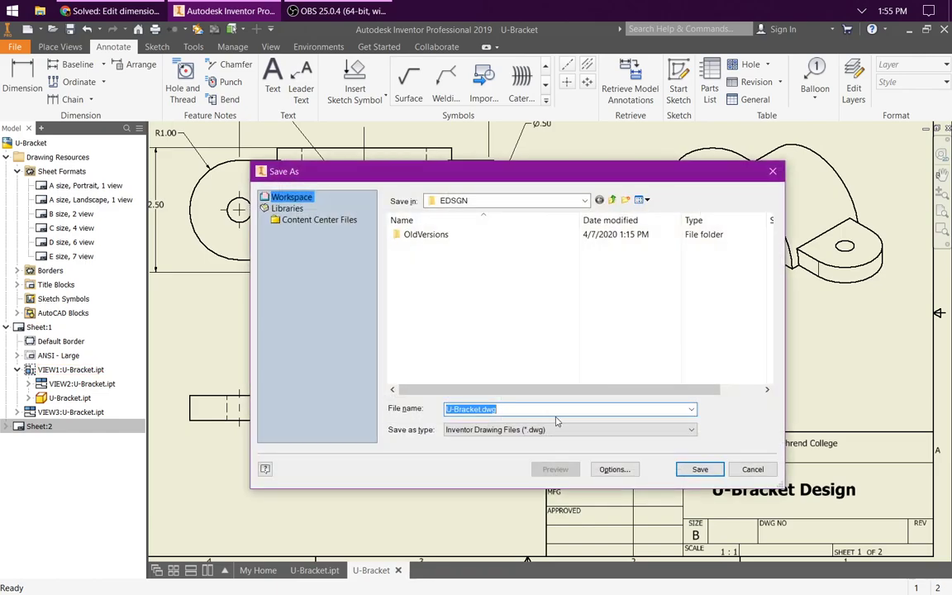
key("Return")
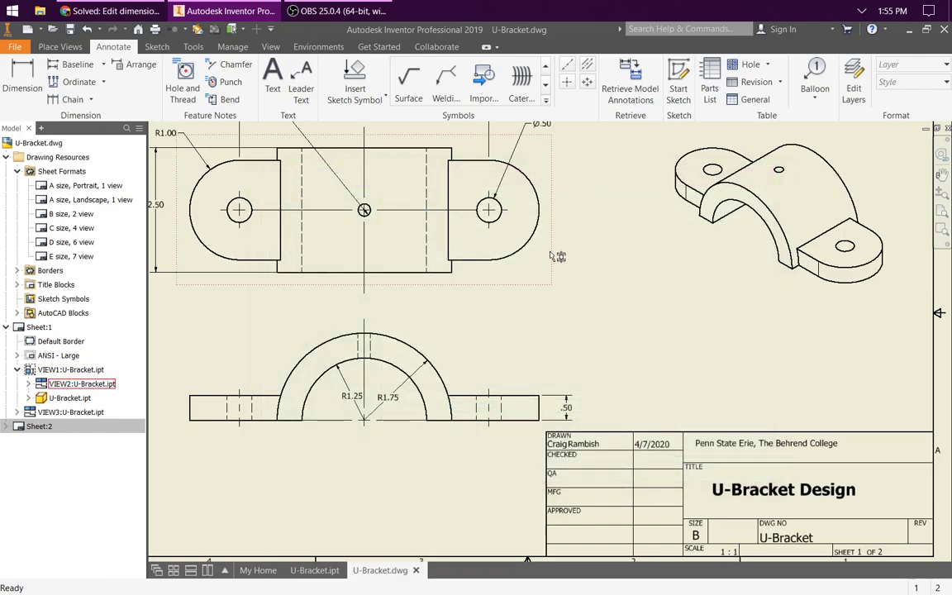
Step: Review the title block entries, including the drawing number, and the dimensions and center marks across the sheet
scroll(539, 263, "up", 3)
scroll(693, 413, "down", 4)
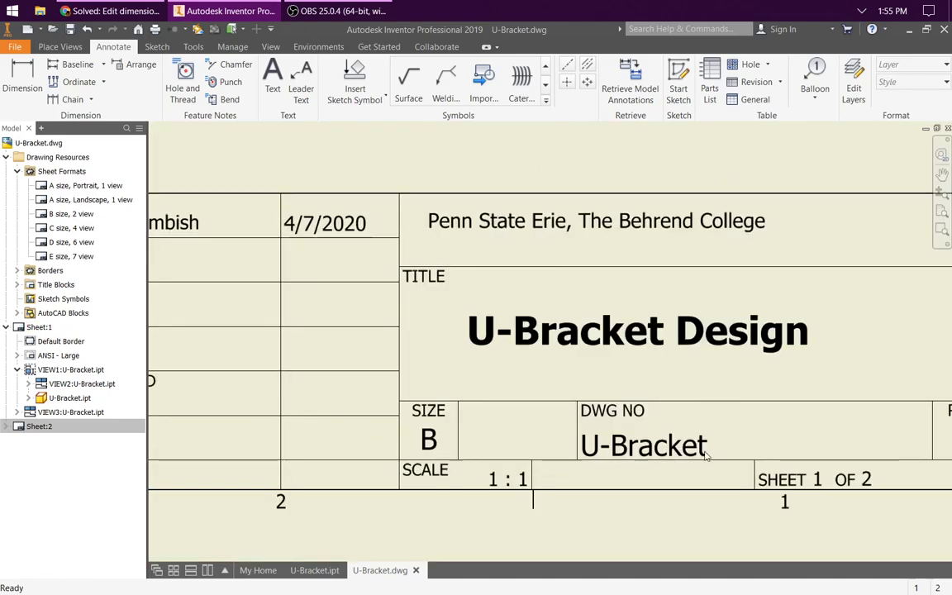
scroll(740, 445, "up", 2)
scroll(754, 399, "up", 5)
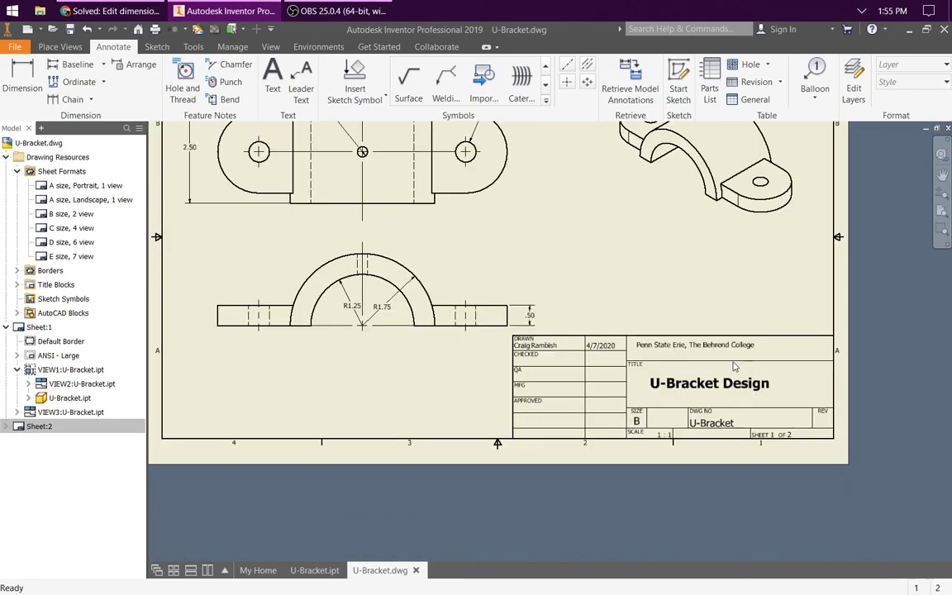
scroll(488, 356, "down", 4)
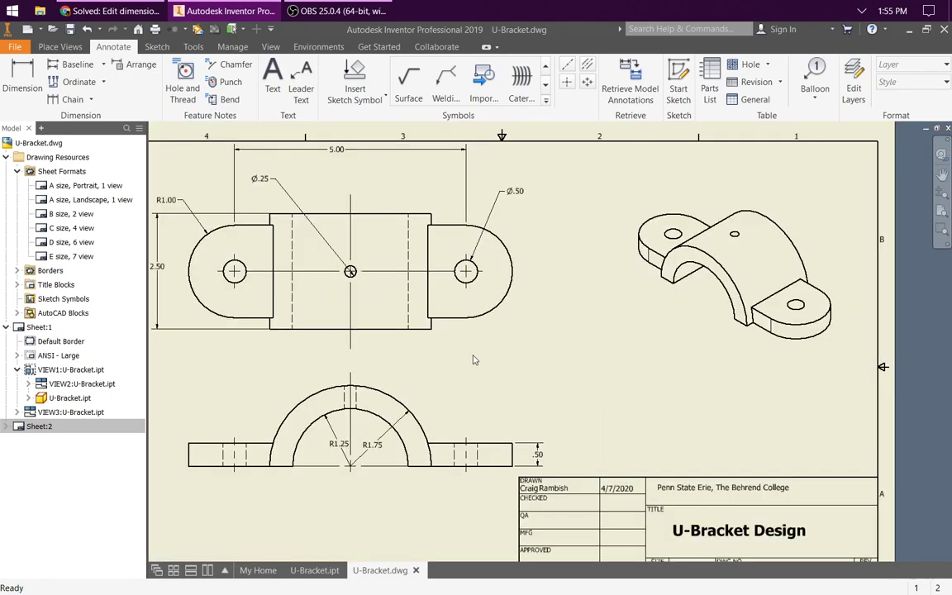
scroll(426, 347, "up", 3)
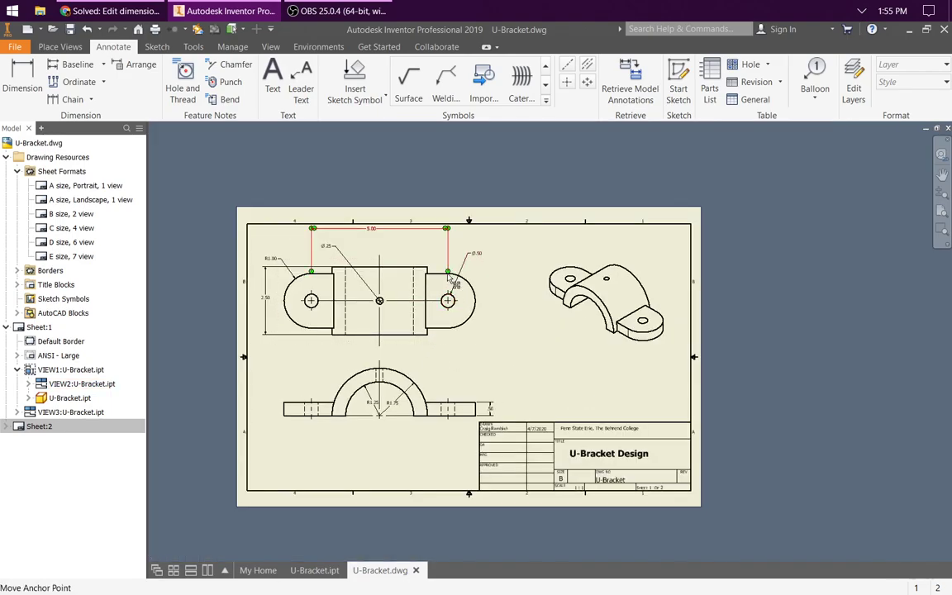
mouse_move(467, 296)
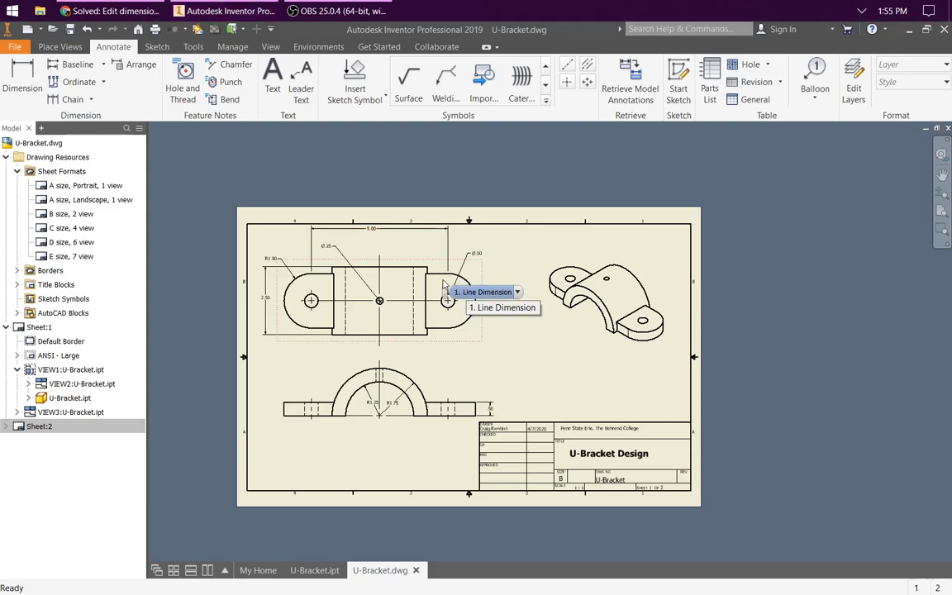
scroll(385, 309, "down", 3)
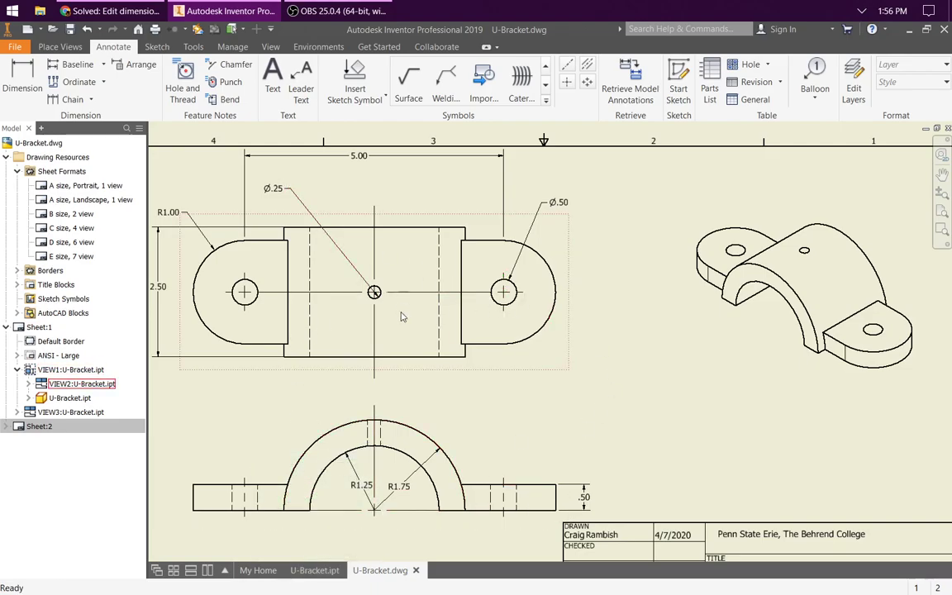
scroll(404, 316, "up", 2)
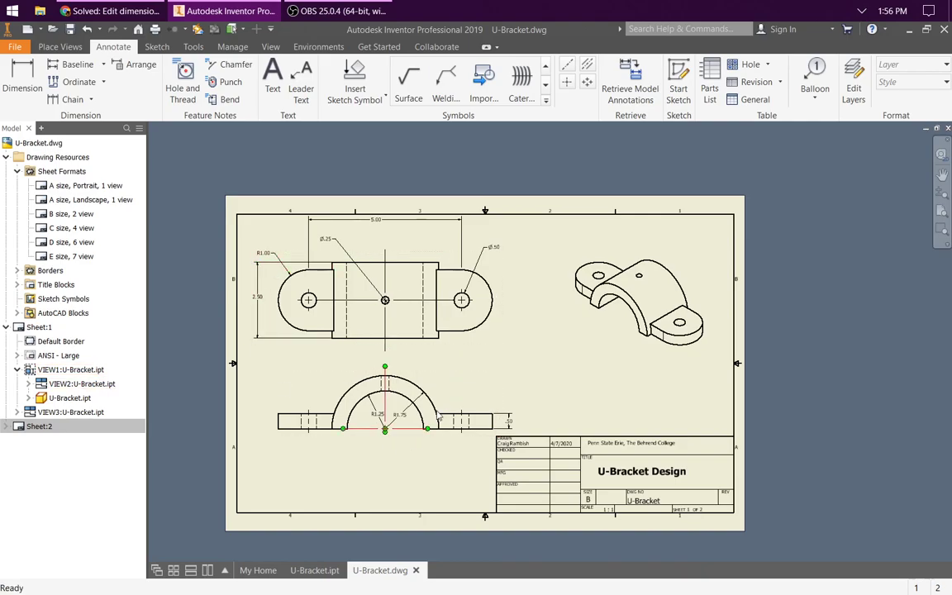
Step: Switch to the U-Bracket.ipt part and show the dimensions of the Base feature
left_click(309, 573)
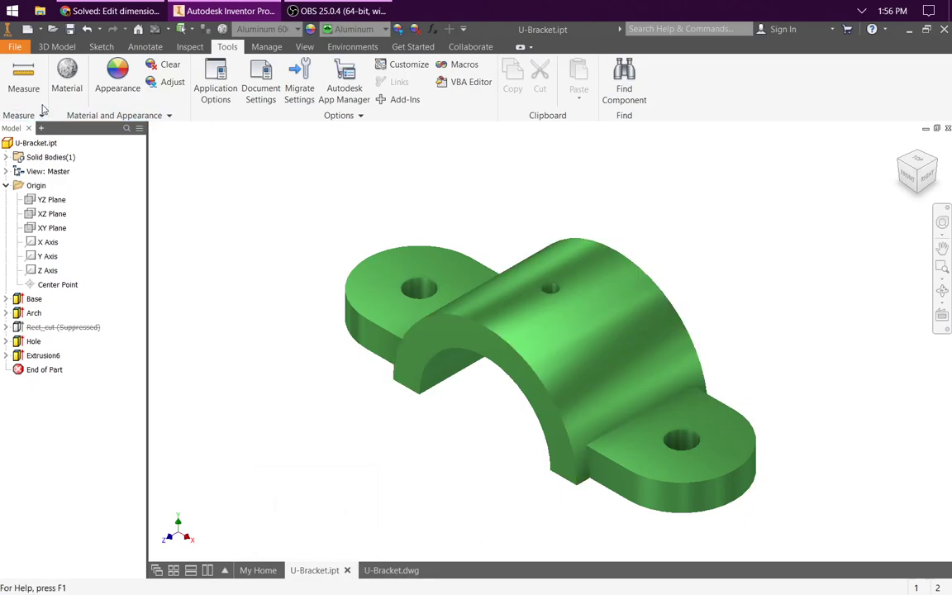
left_click(57, 47)
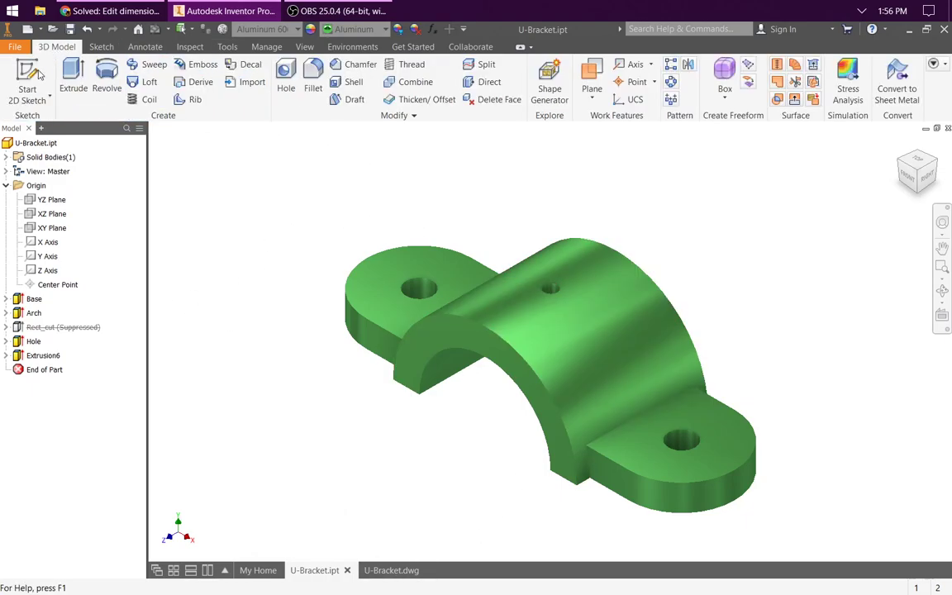
right_click(33, 300)
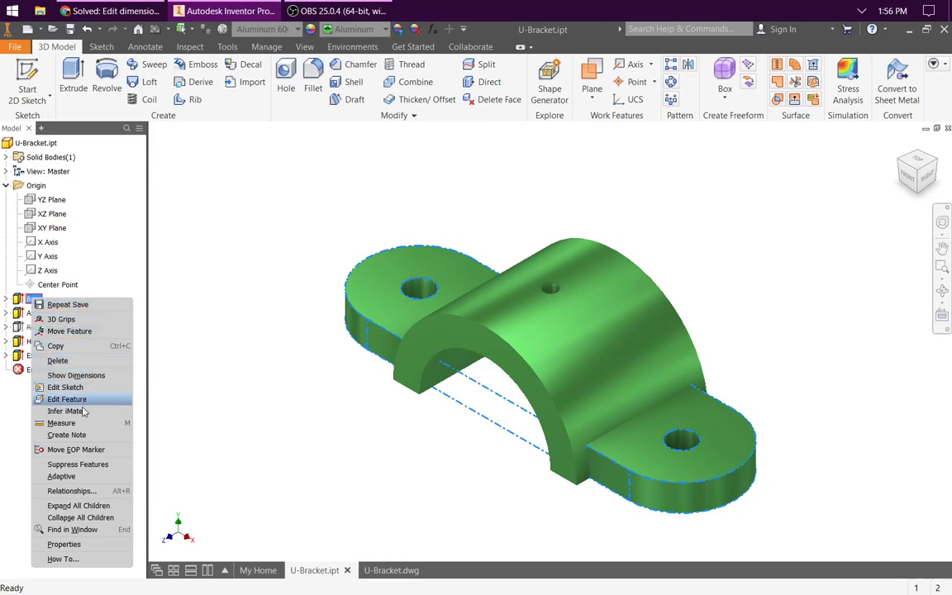
left_click(78, 375)
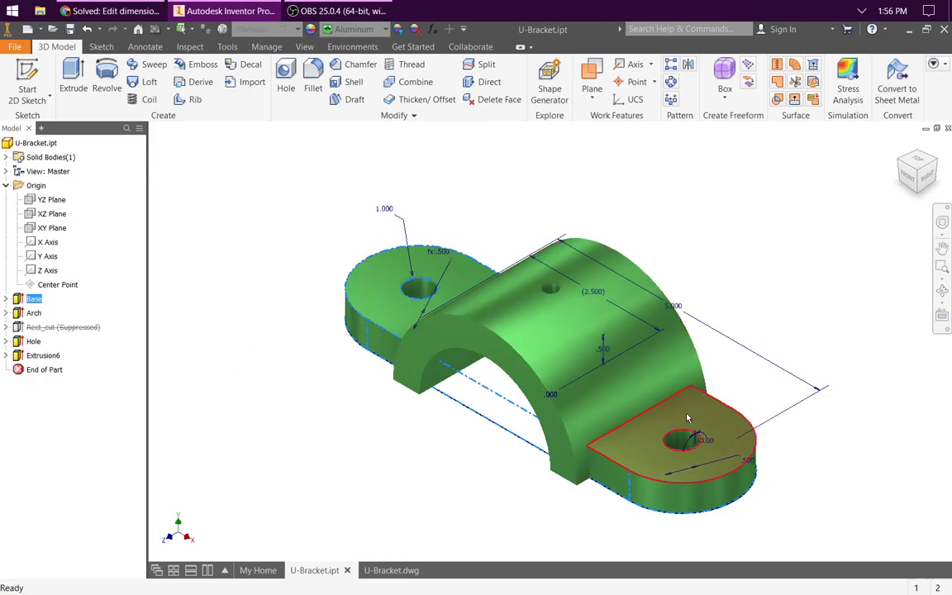
Step: Reposition the flange hole's diameter dimension beside the hole while facing the part's top
scroll(684, 420, "up", 3)
scroll(707, 432, "up", 2)
scroll(705, 435, "down", 2)
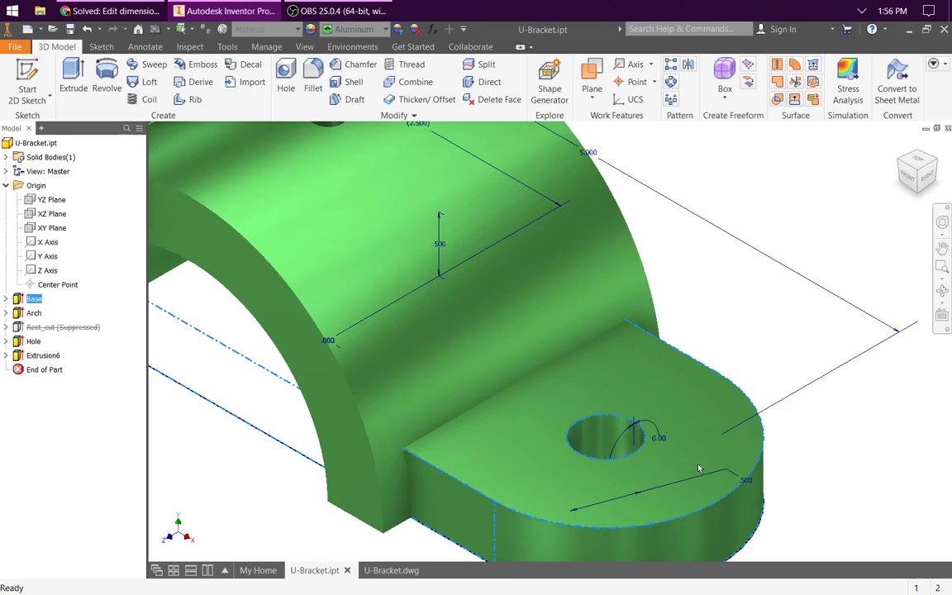
left_click(920, 161)
scroll(628, 522, "up", 4)
left_click_drag(634, 529, 581, 406)
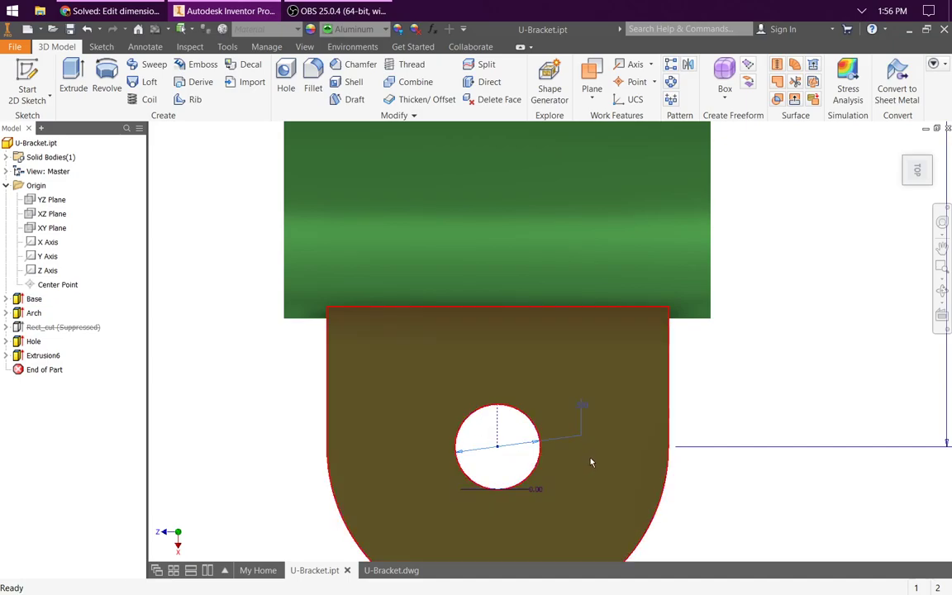
Step: Set the flange hole's diameter to 0.625 in, return to the home view and update the part
double_click(583, 409)
type("0.625")
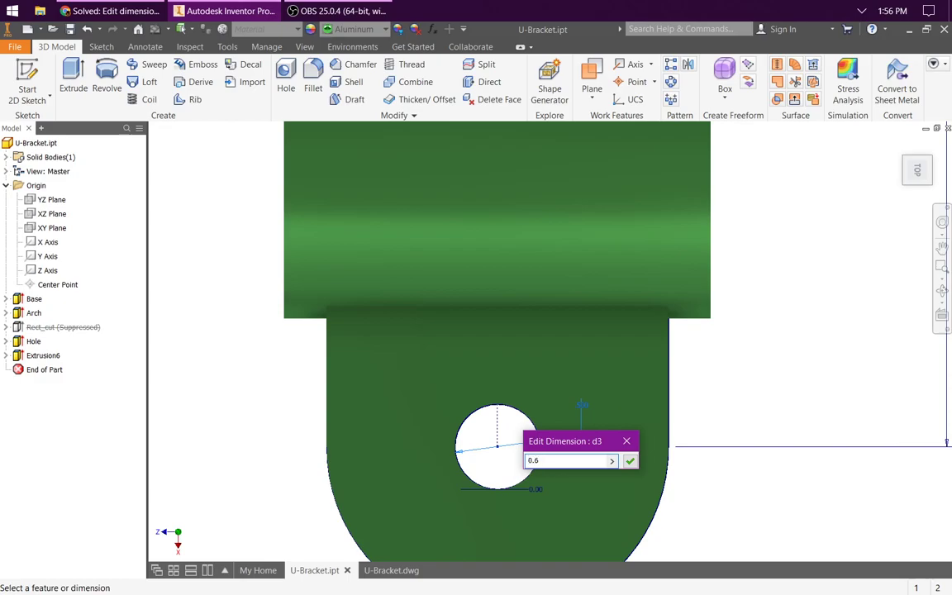
left_click(630, 461)
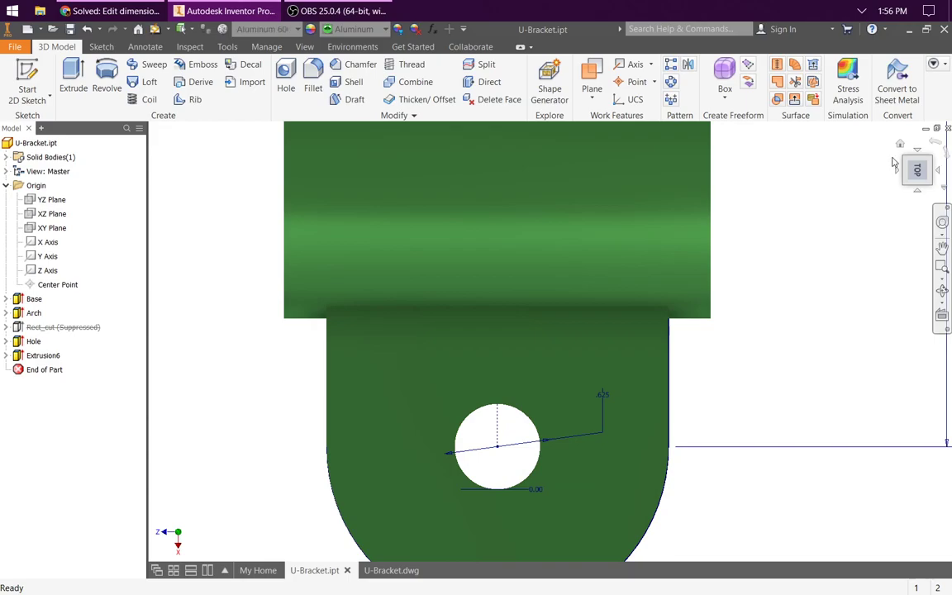
left_click(900, 144)
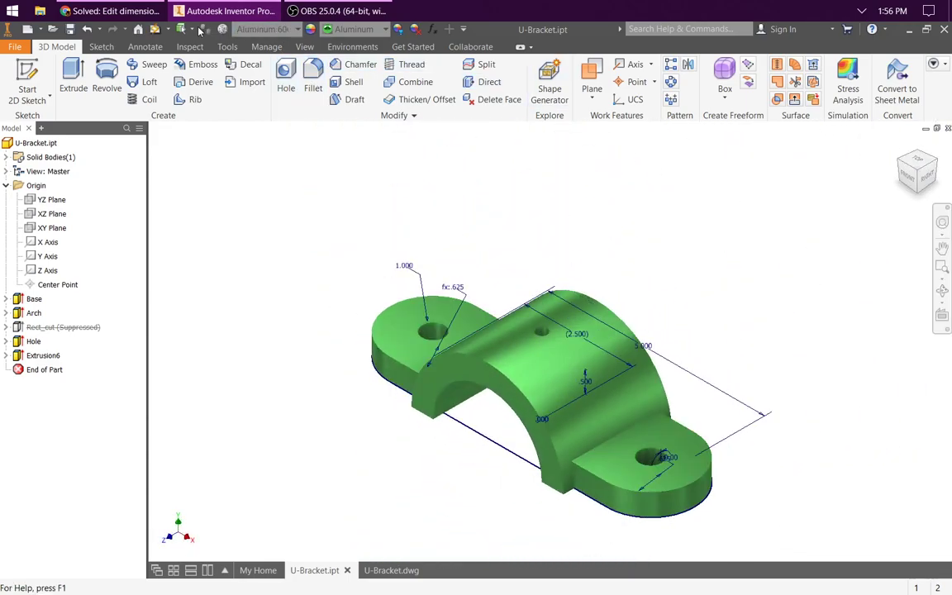
left_click(154, 28)
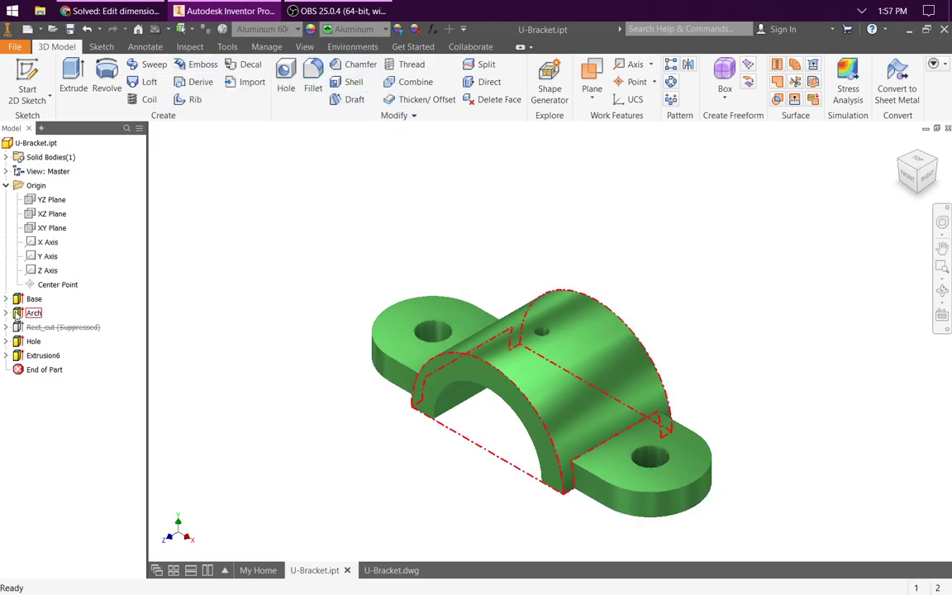
Step: Show the dimensions of Extrusion6, try a circle diameter of 1.75*2 in, and undo the change
left_click(22, 357)
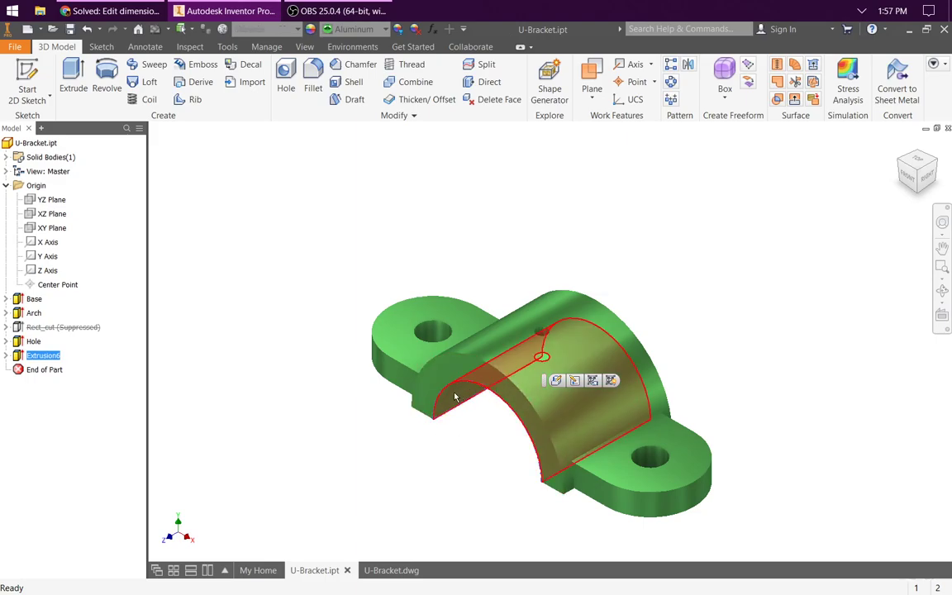
right_click(28, 357)
left_click(58, 414)
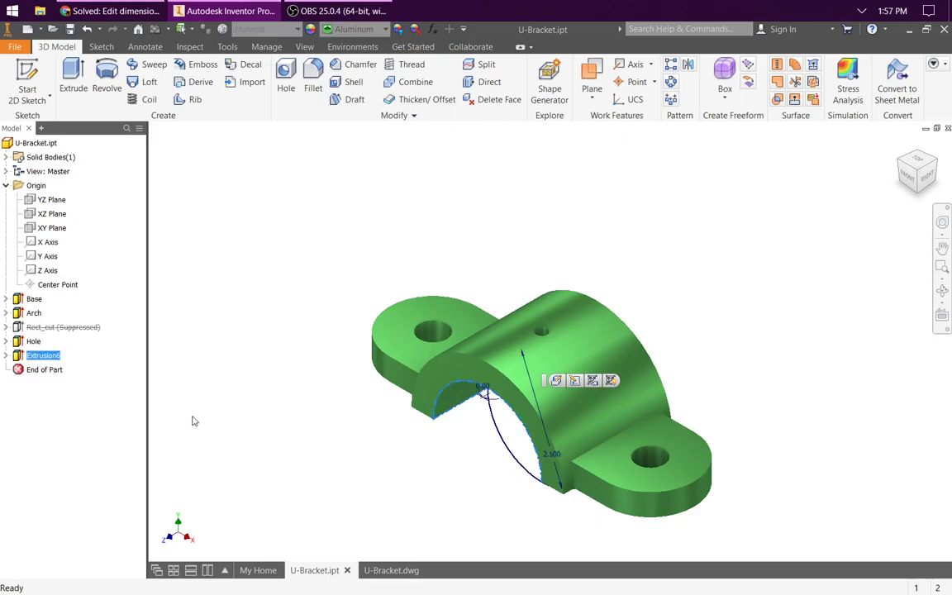
left_click(546, 462)
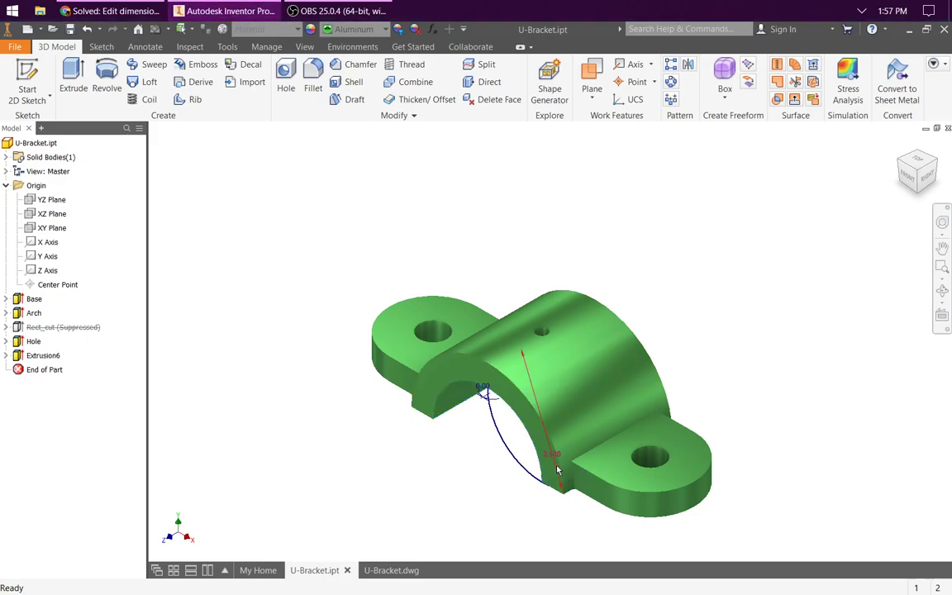
double_click(554, 462)
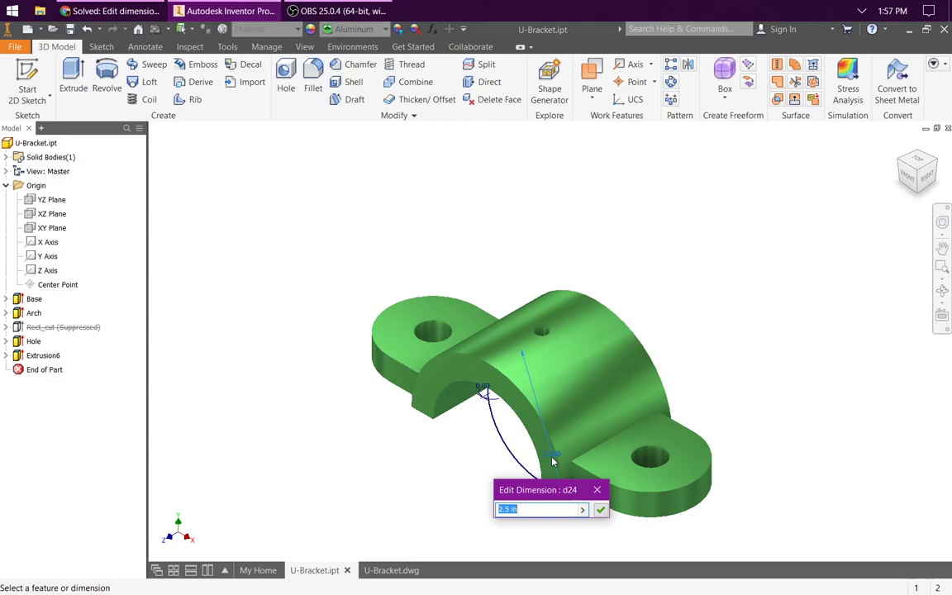
type("=1.75*2")
key("Return")
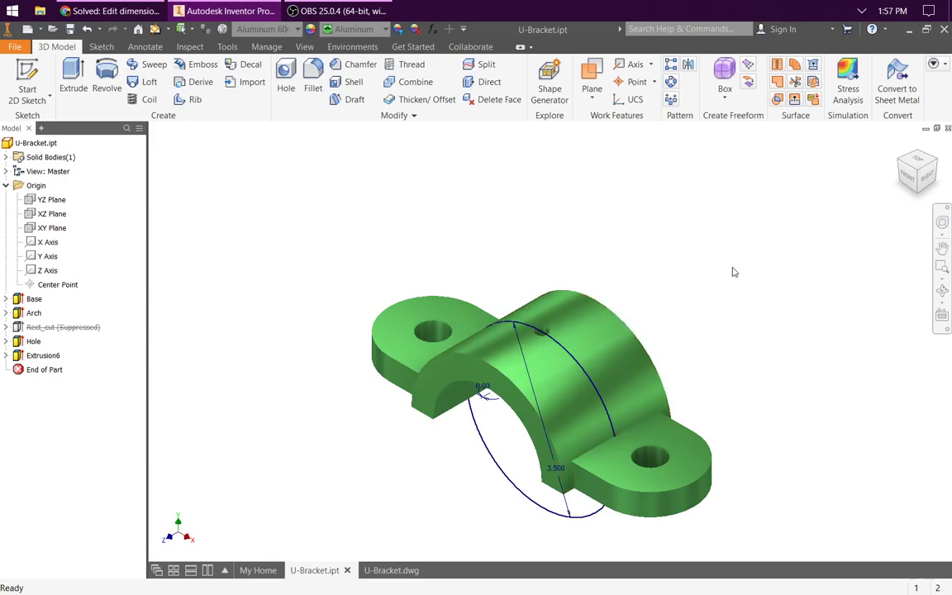
key("ctrl+z")
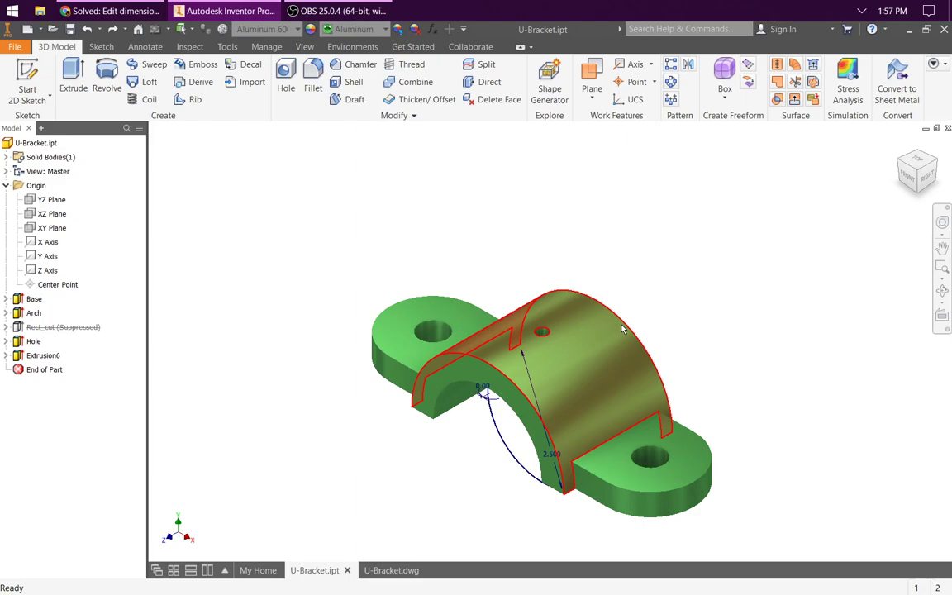
Step: Try setting the Extrusion6 circle diameter to 3.25 in, inspect it from the front, and undo the change
mouse_move(641, 347)
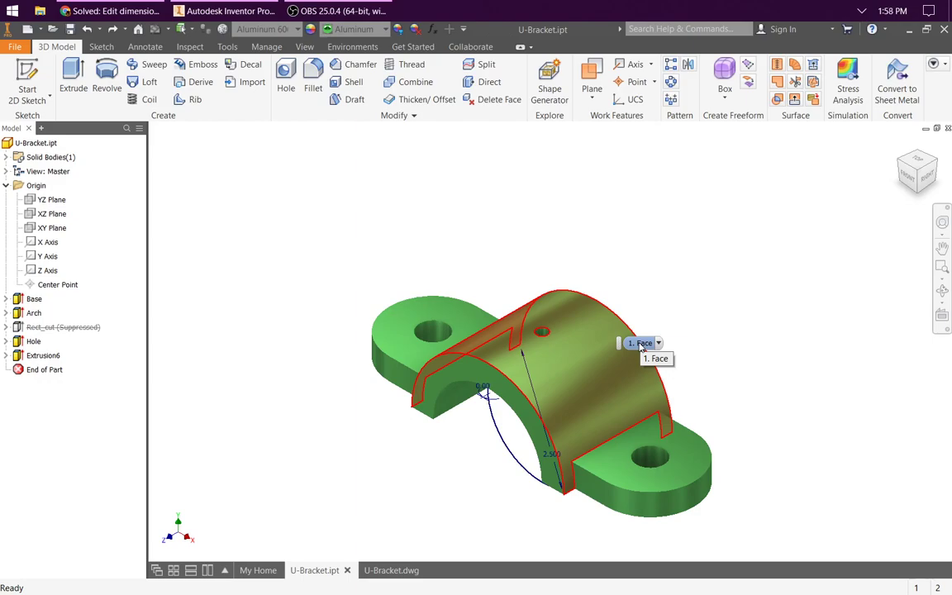
left_click(552, 456)
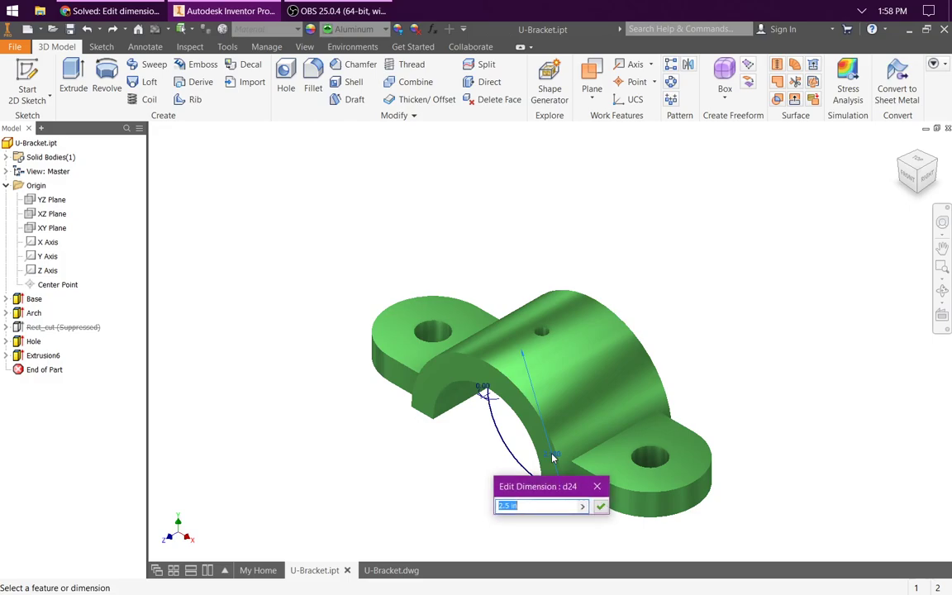
type("=1.625\"")
key("Return")
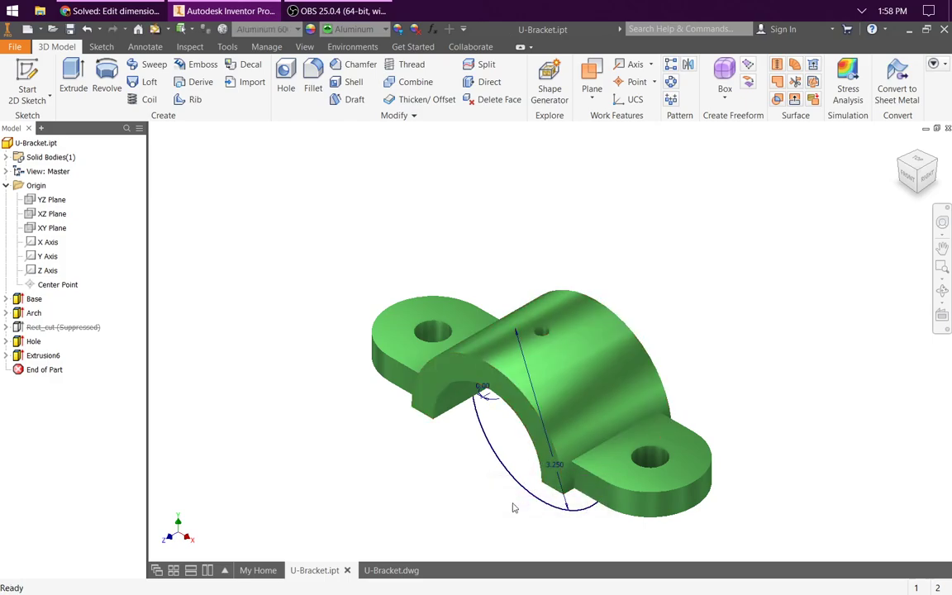
middle_click_drag(529, 505, 611, 476, "shift")
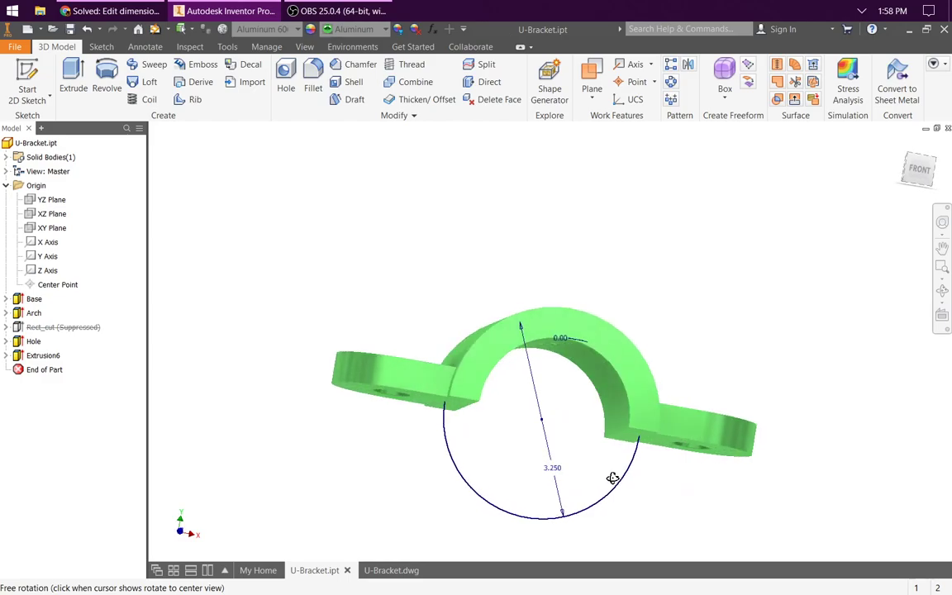
left_click(916, 177)
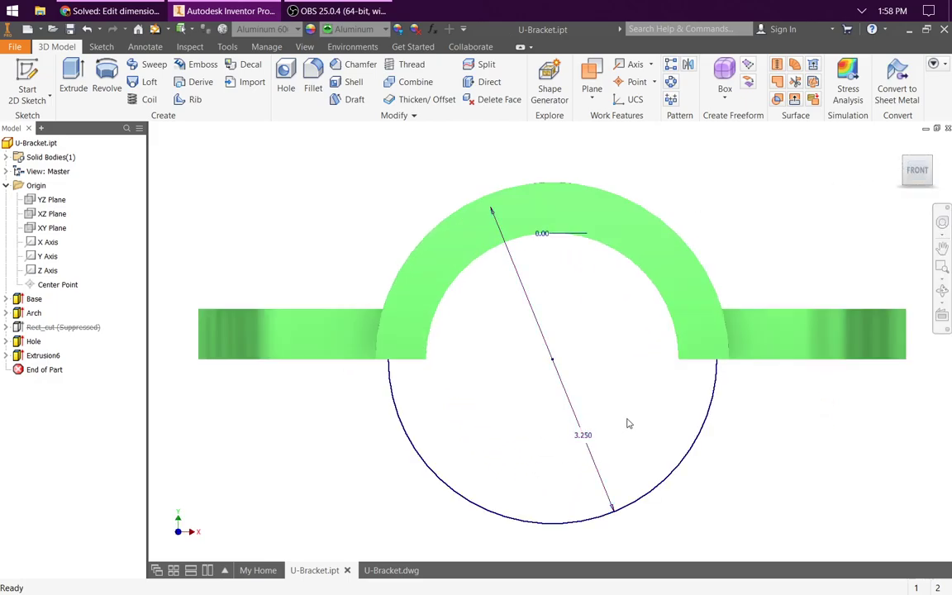
key("ctrl+z")
key("ctrl+z")
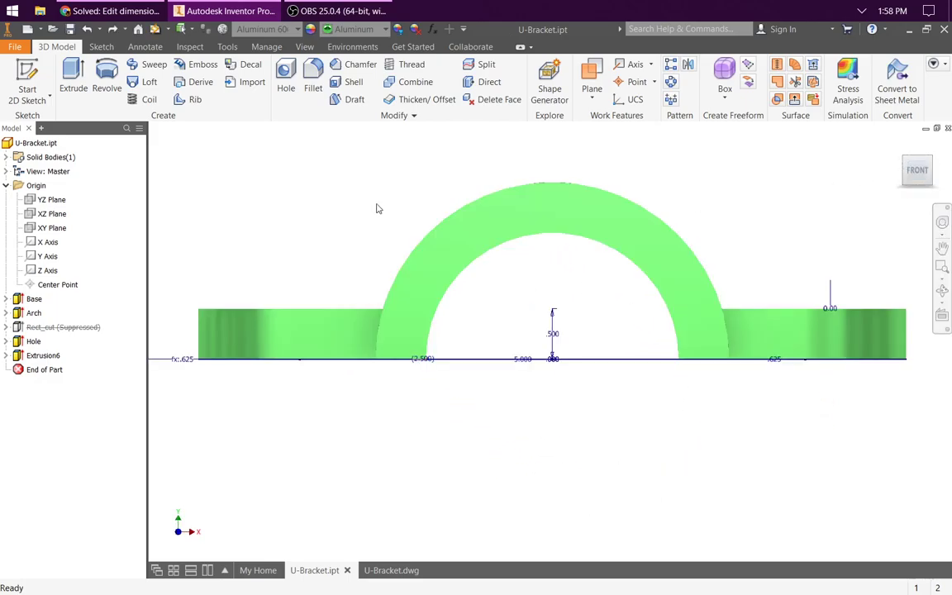
Step: Show the Arch feature's dimensions, set its outer radius to 1.625 in and update the part
left_click(26, 315)
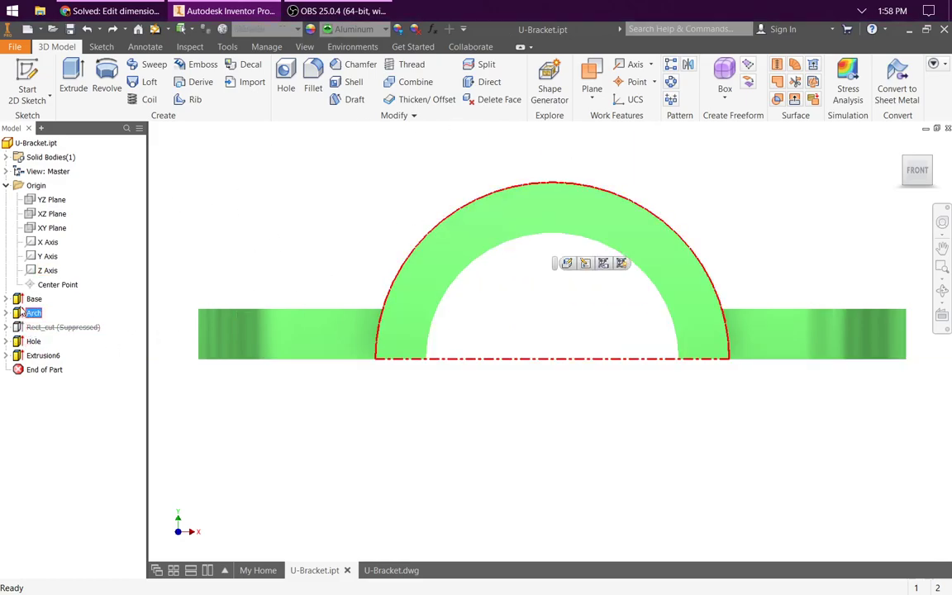
right_click(28, 315)
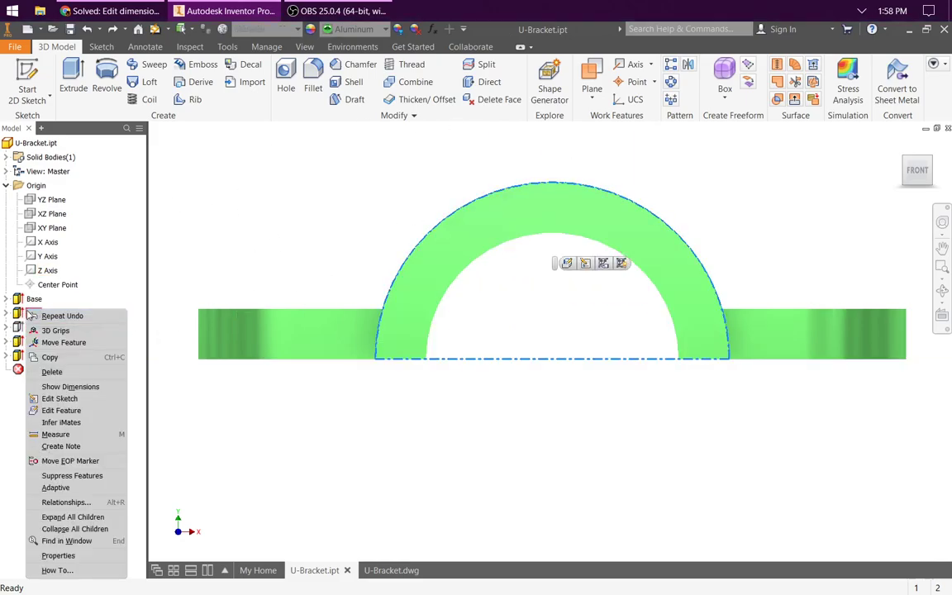
left_click(75, 387)
scroll(768, 227, "up", 4)
double_click(772, 183)
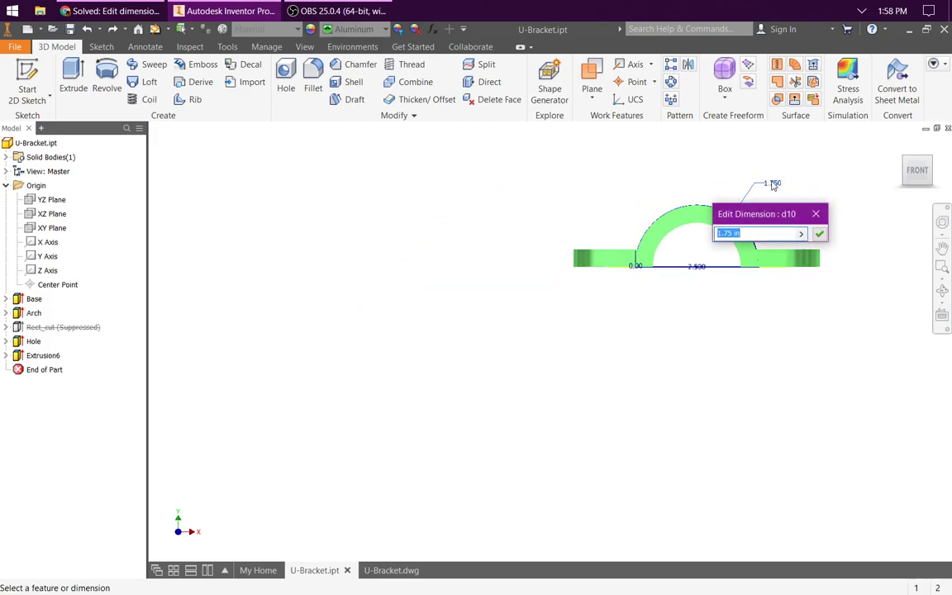
type("1.625")
key("Return")
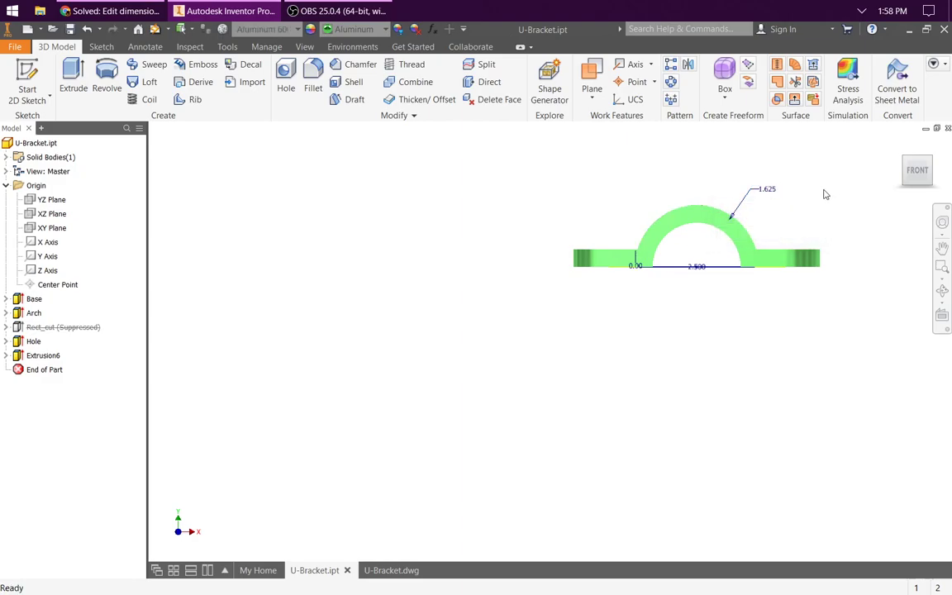
scroll(840, 188, "down", 3)
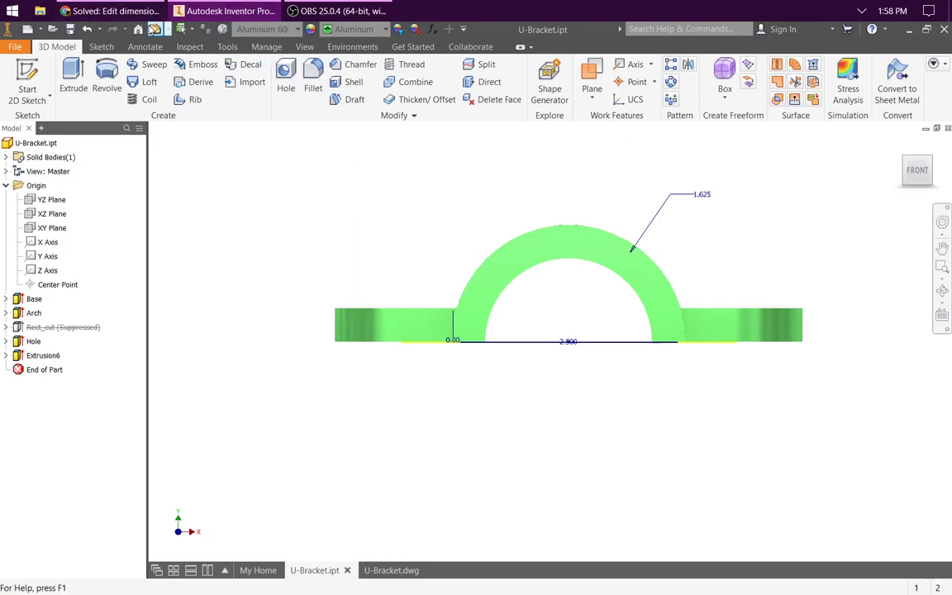
left_click(155, 29)
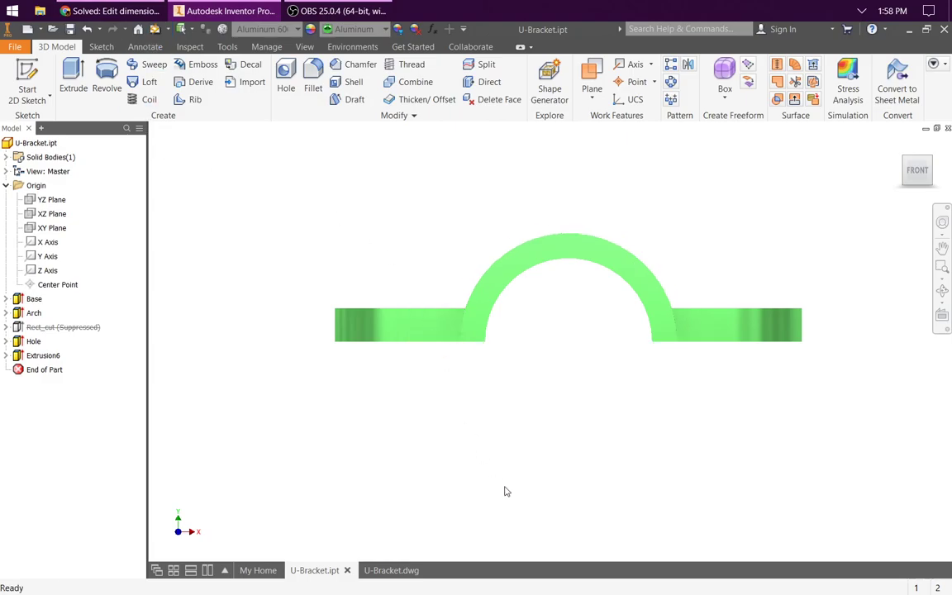
Step: Switch to the U-Bracket.dwg drawing and set the flange hole diameter dimension's primary unit precision to three decimals (3.123)
left_click(398, 570)
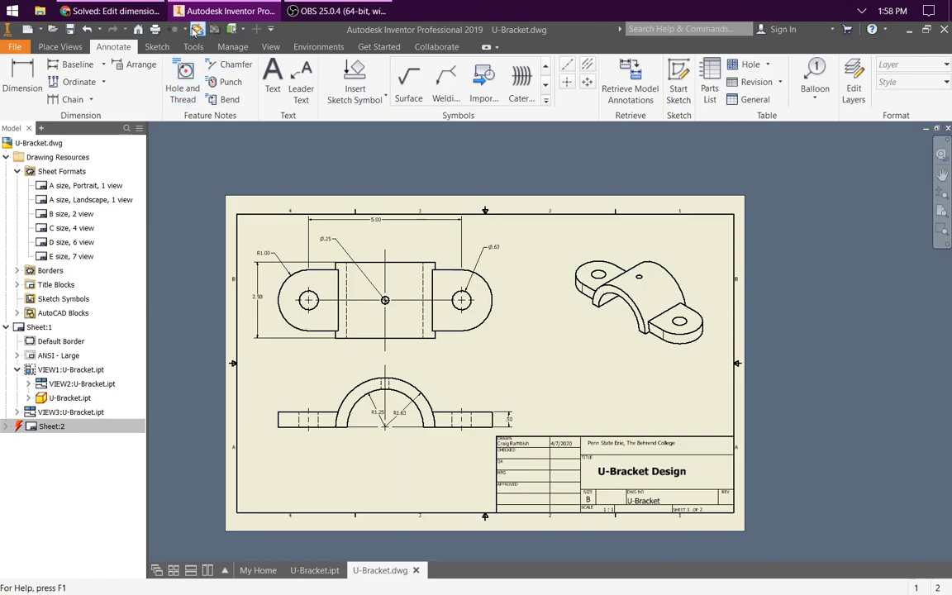
scroll(388, 337, "down", 3)
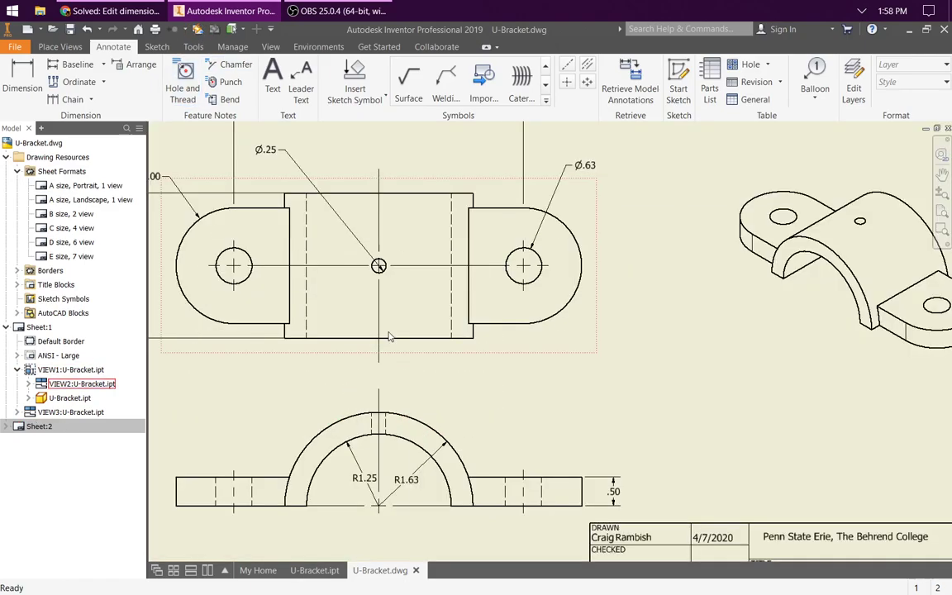
left_click(416, 484)
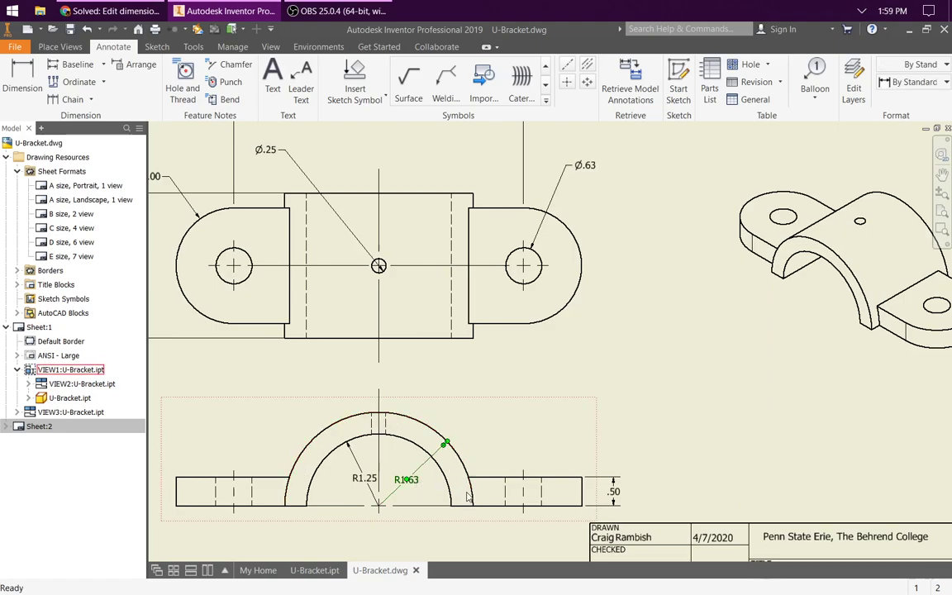
right_click(590, 166)
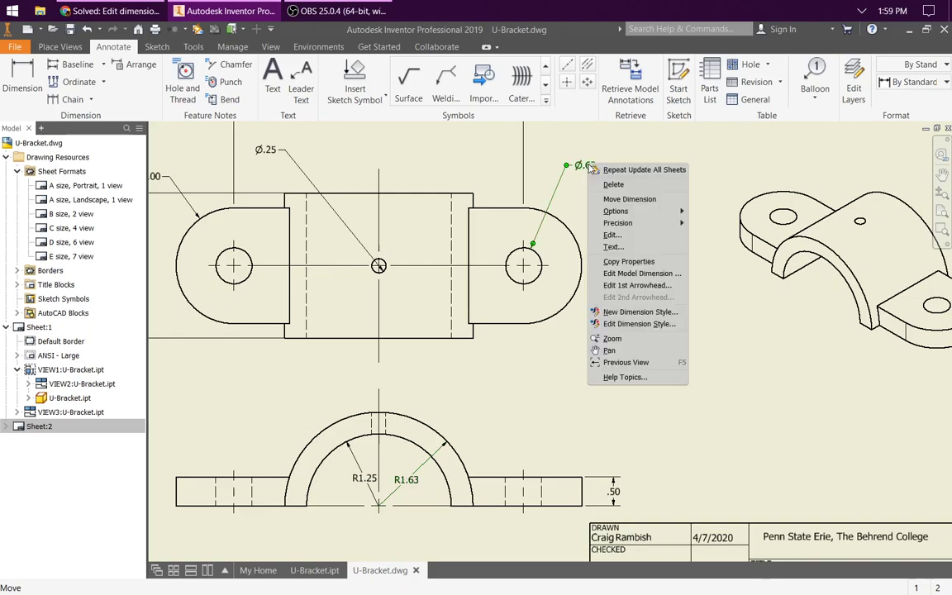
left_click(624, 238)
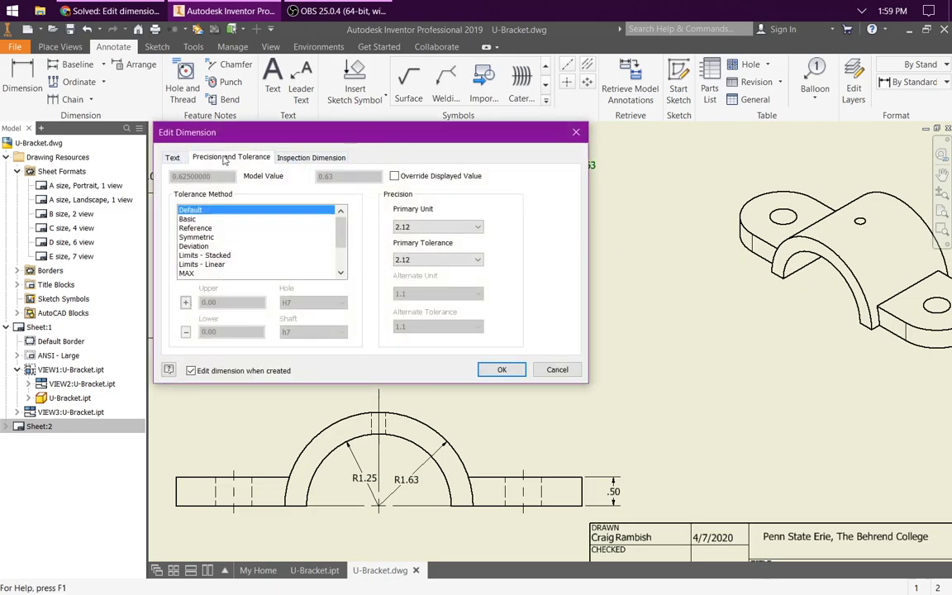
left_click(473, 226)
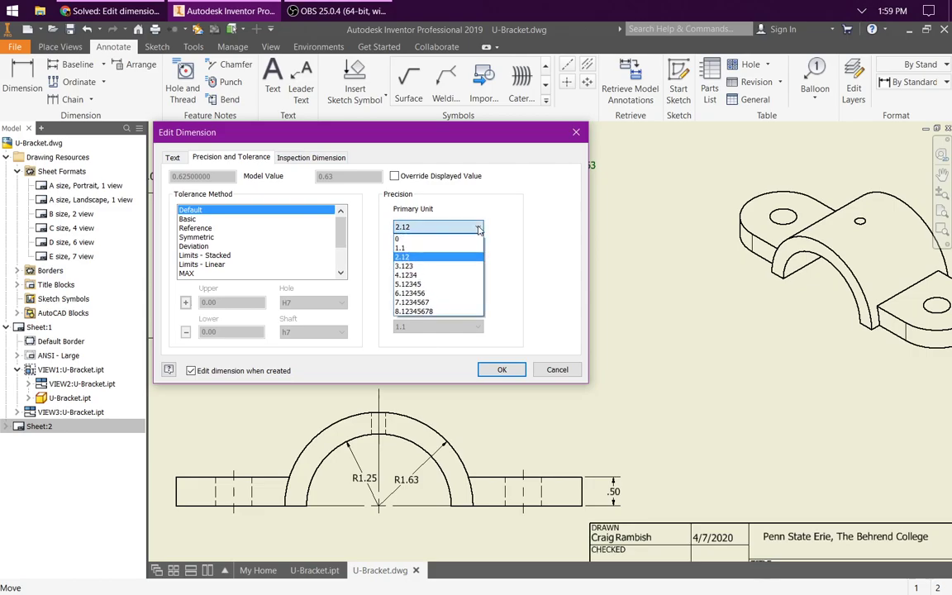
left_click(442, 269)
left_click(511, 369)
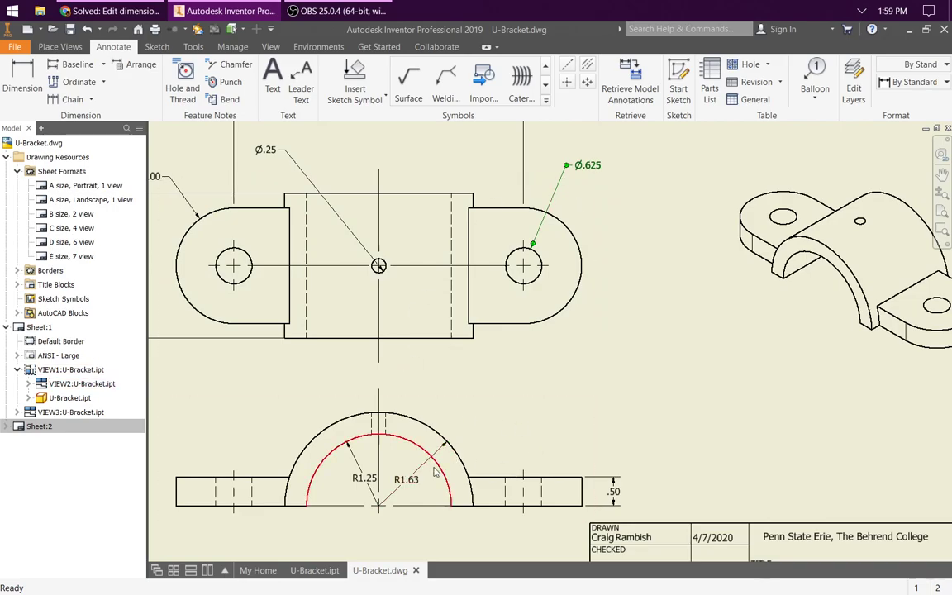
Step: Set the primary unit precision of the arch's outer radius dimension to three decimals
right_click(409, 486)
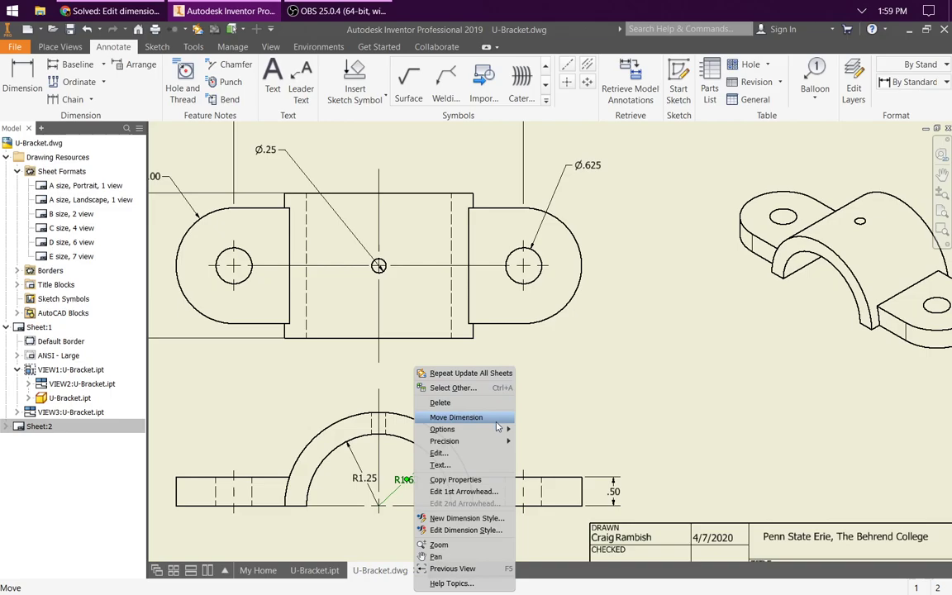
left_click(482, 454)
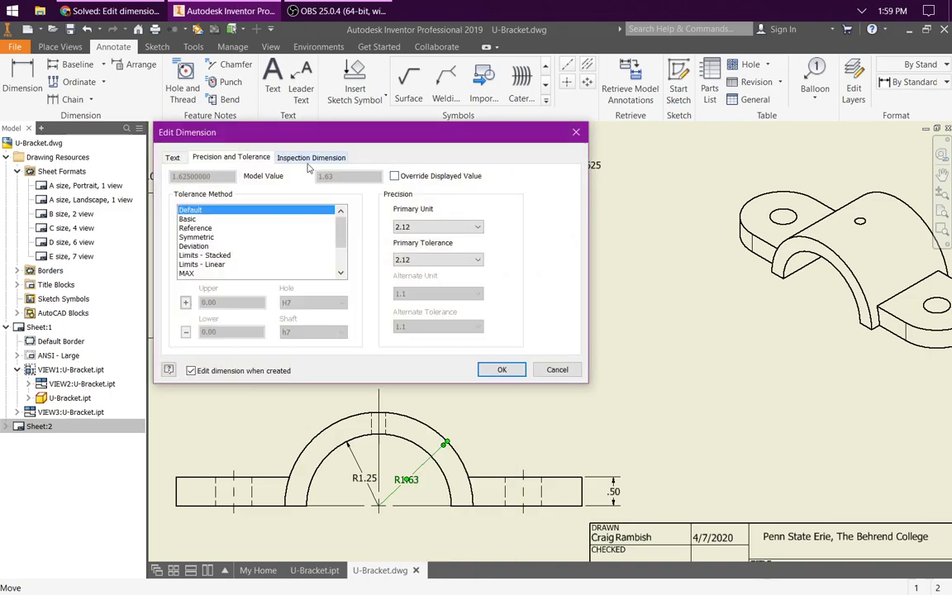
left_click(464, 230)
left_click(405, 241)
left_click(504, 370)
Step: Save the changes to U-Bracket.dwg together with its dependent part U-Bracket.ipt
scroll(529, 342, "down", 3)
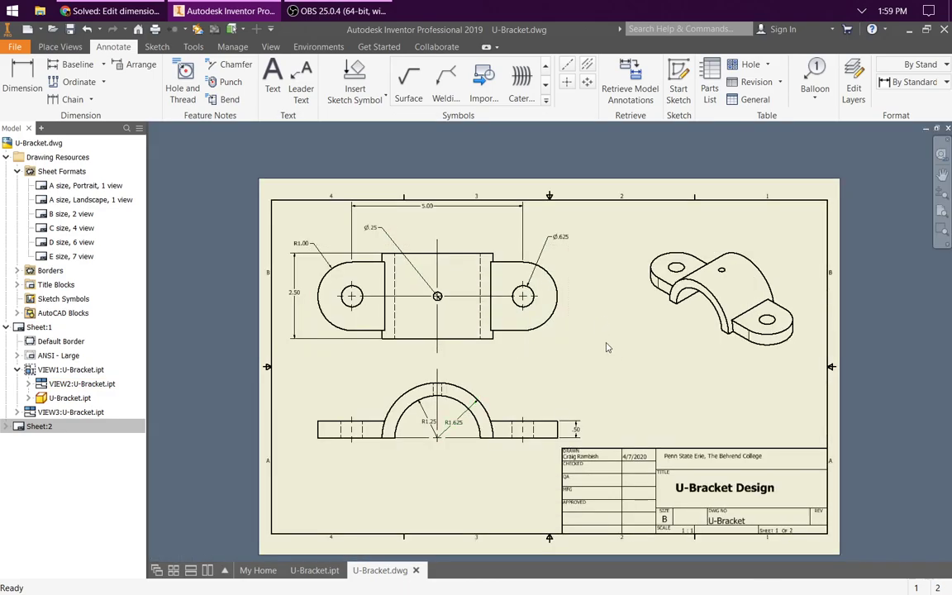
key("ctrl+s")
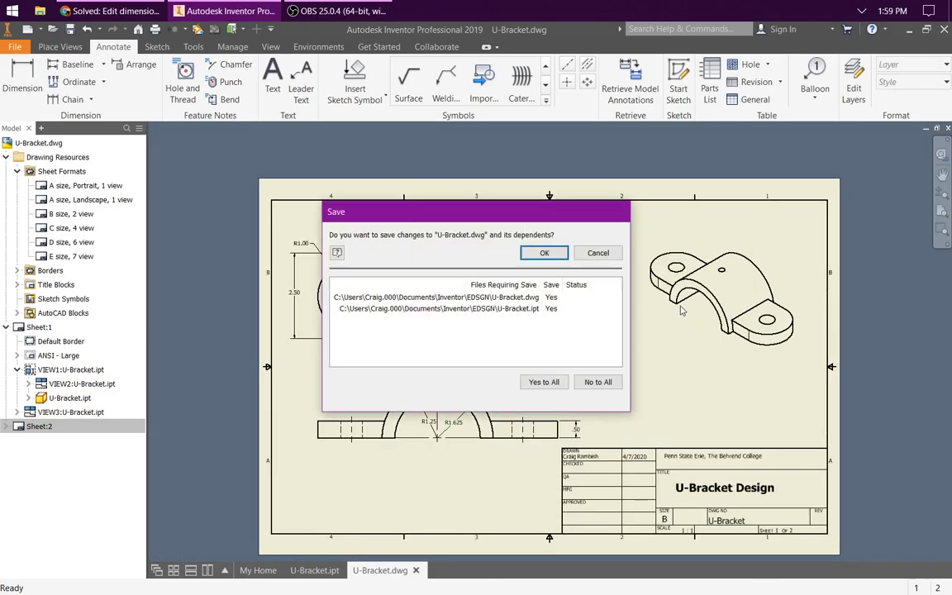
left_click(545, 254)
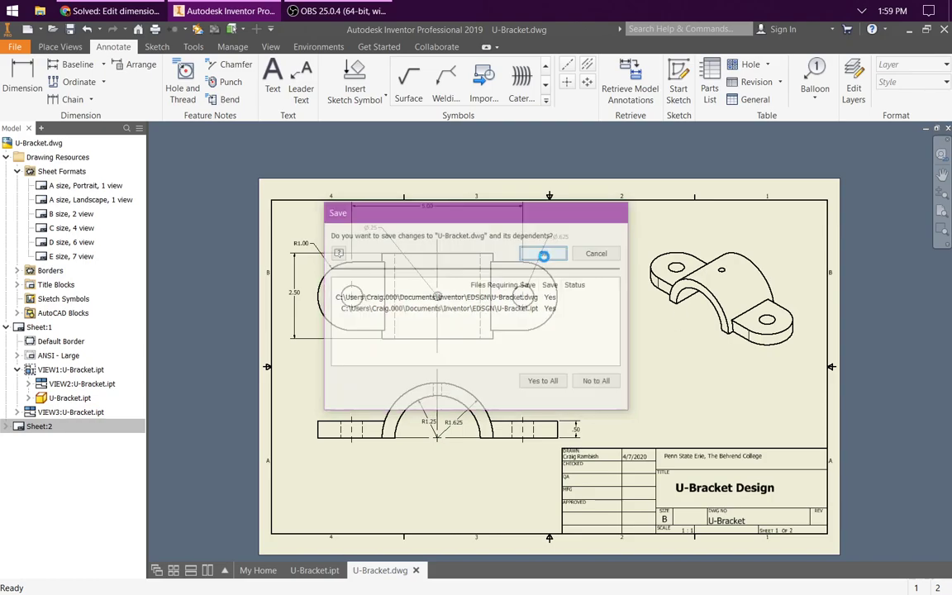
scroll(636, 340, "down", 2)
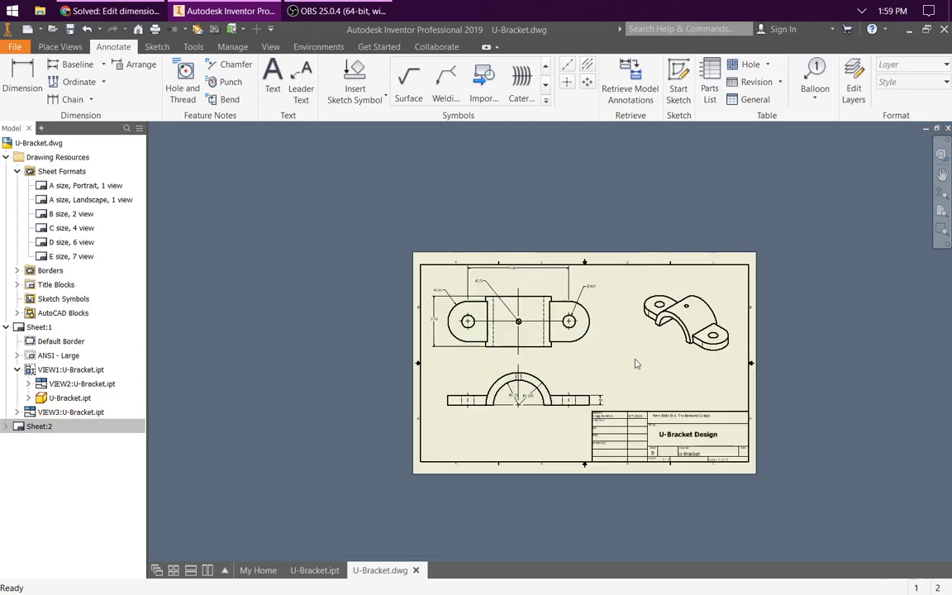
Step: Switch to the U-Bracket.ipt part, show it in an isometric view and bring up the 3D annotation tools
scroll(573, 383, "up", 3)
middle_click_drag(574, 383, 601, 345)
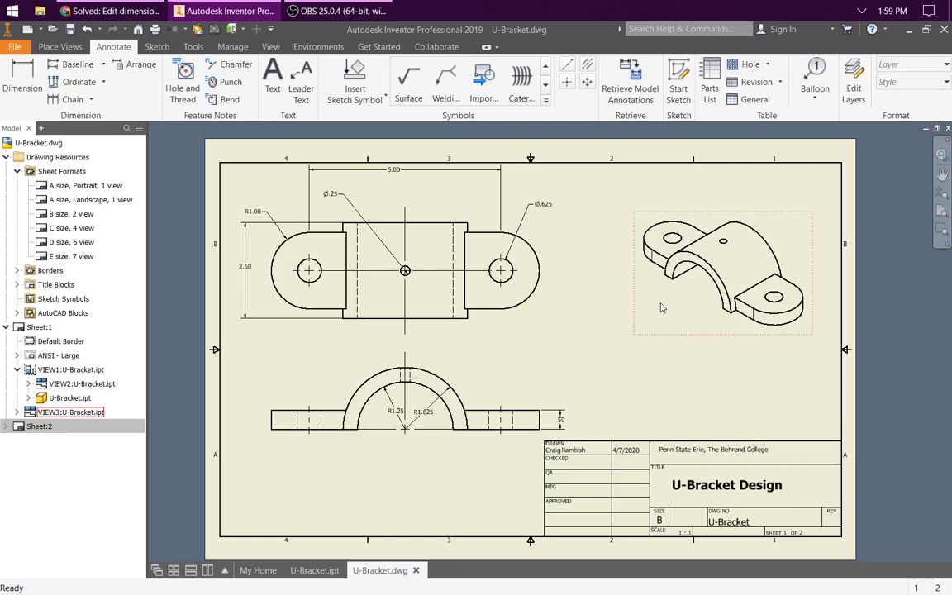
left_click(315, 570)
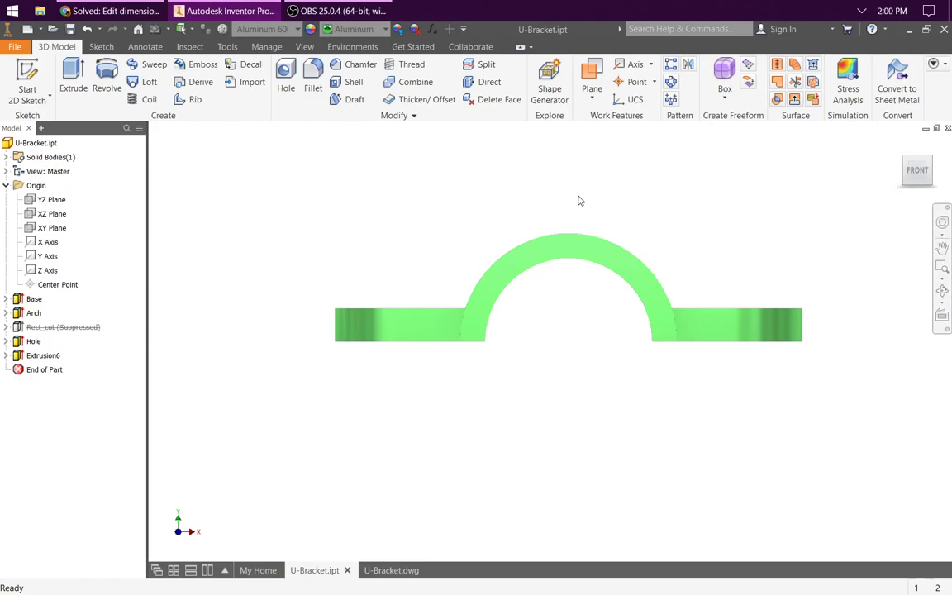
left_click(927, 161)
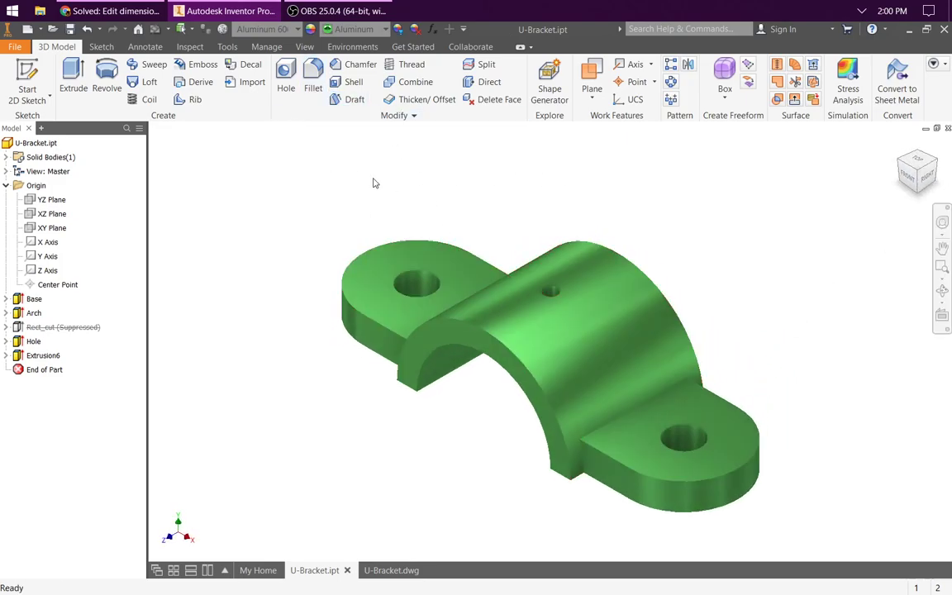
left_click(145, 47)
left_click(133, 78)
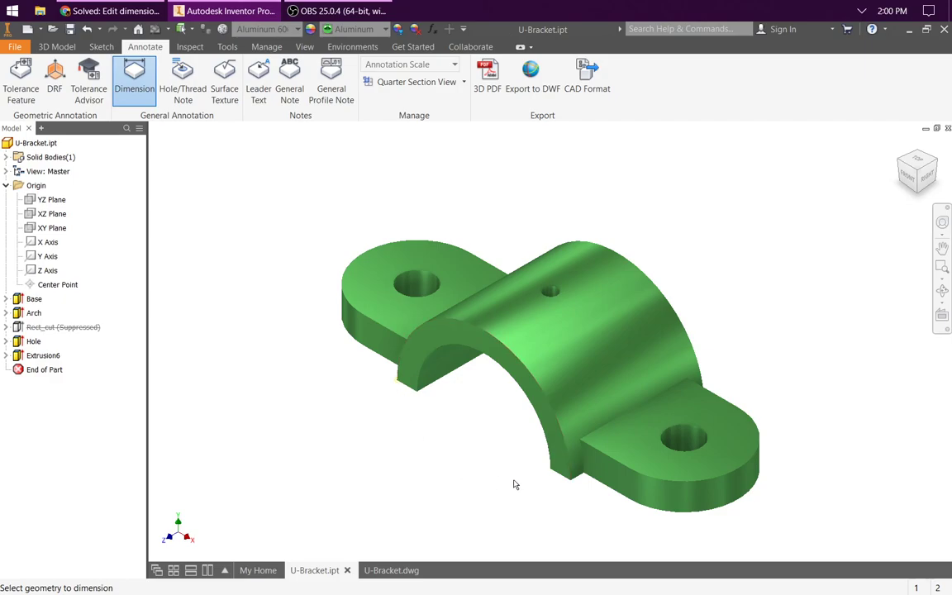
left_click(569, 479)
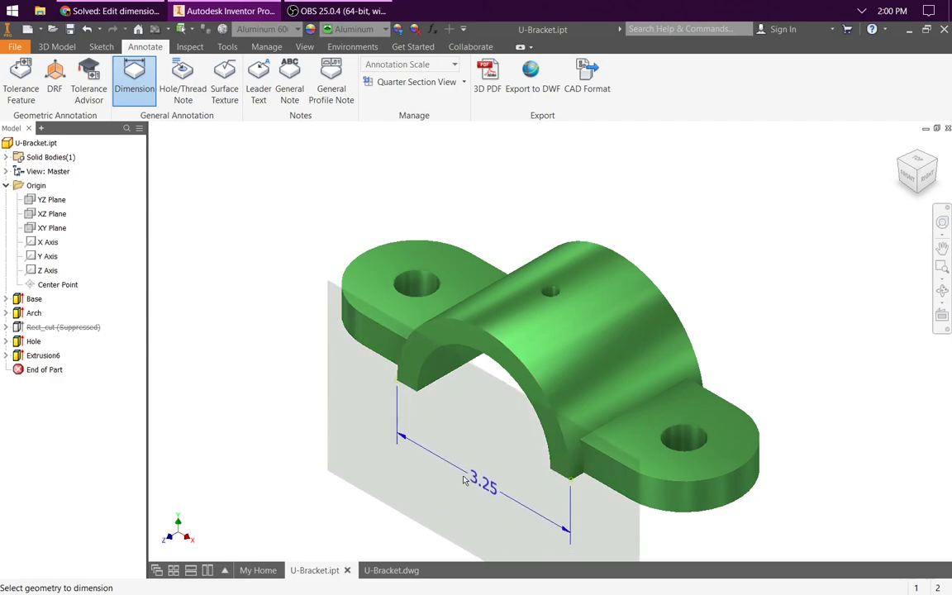
key("Escape")
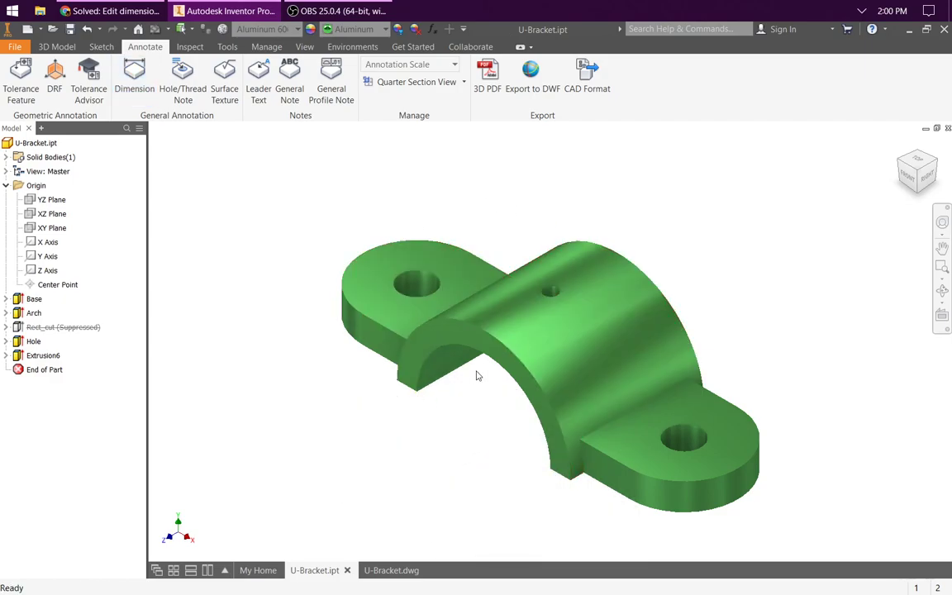
Step: Add a radius dimension annotation to the rounded end of the flange nearest the viewer, placing it outside the part
left_click(139, 74)
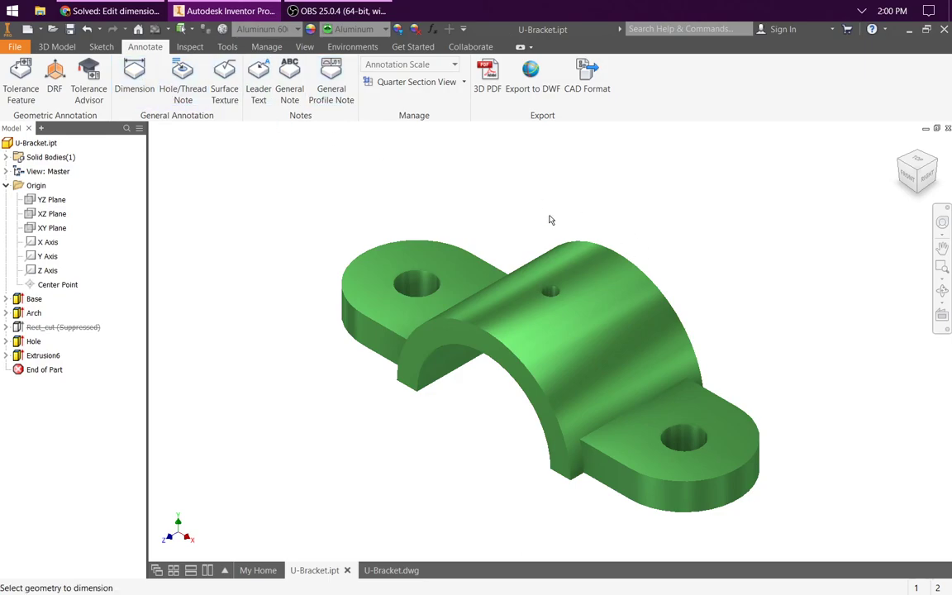
left_click(141, 77)
left_click(132, 76)
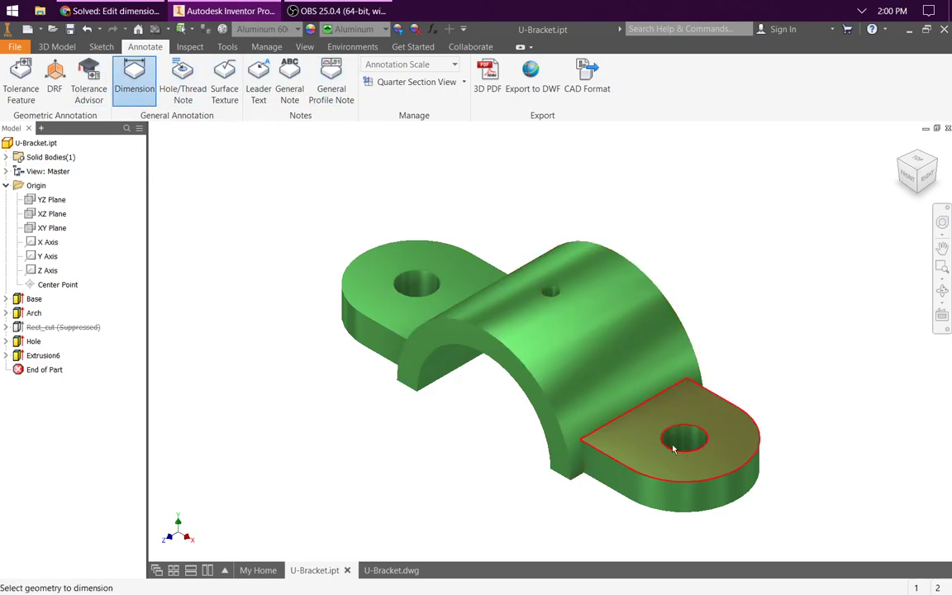
left_click(758, 498)
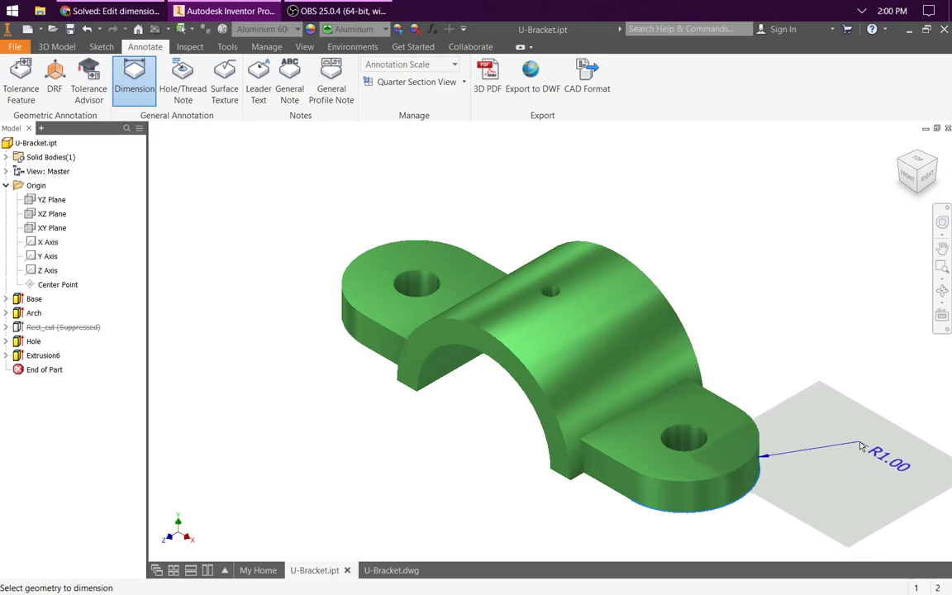
left_click(851, 459)
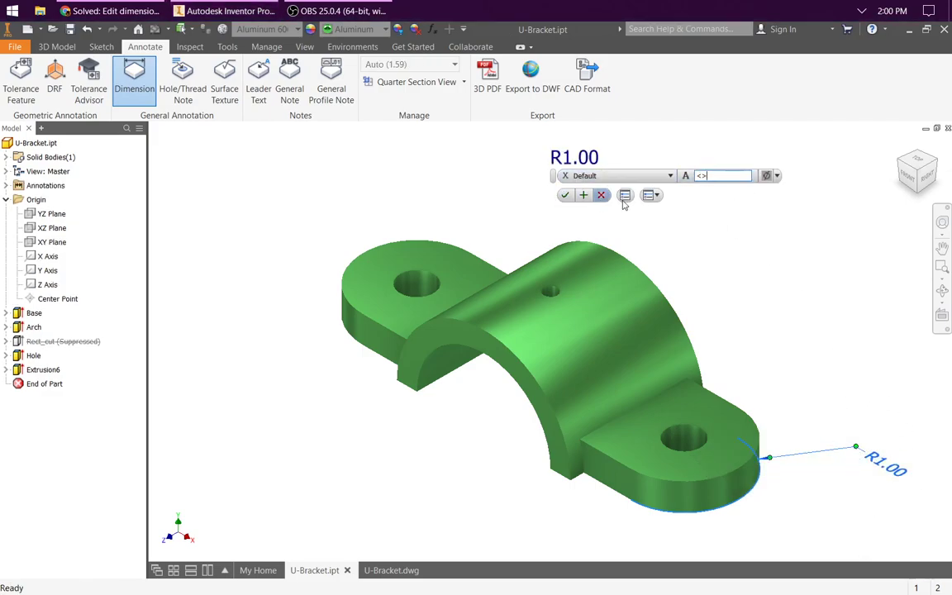
left_click(564, 195)
key("Escape")
Step: Annotate the same flange's hole with a diameter dimension and set its primary unit precision to three decimals (3.123)
left_click(134, 70)
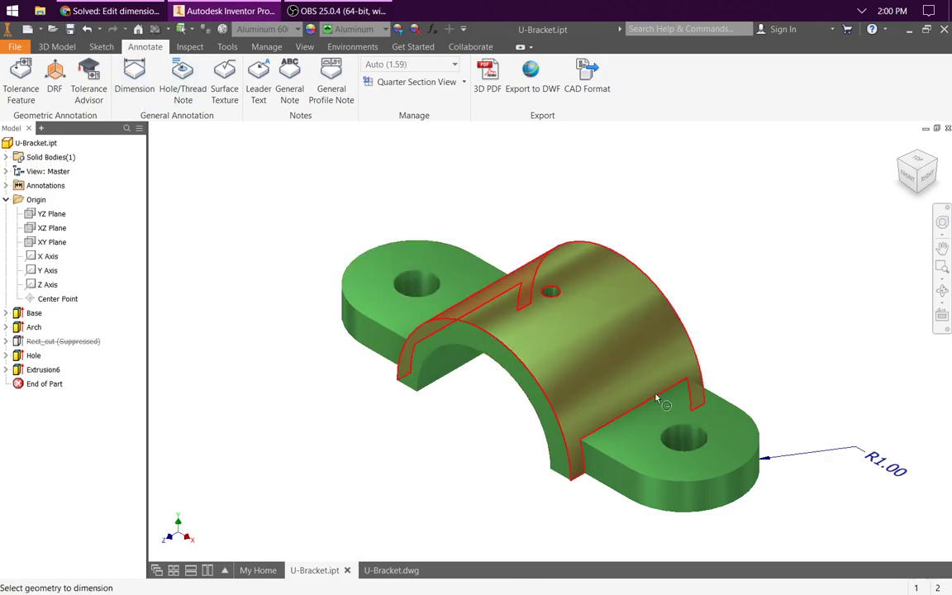
left_click(708, 440)
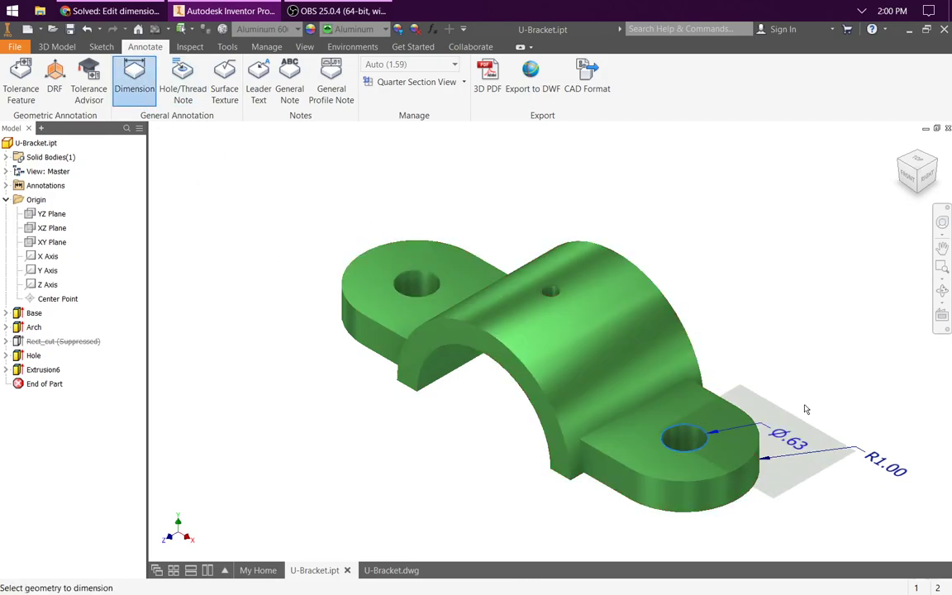
left_click(830, 325)
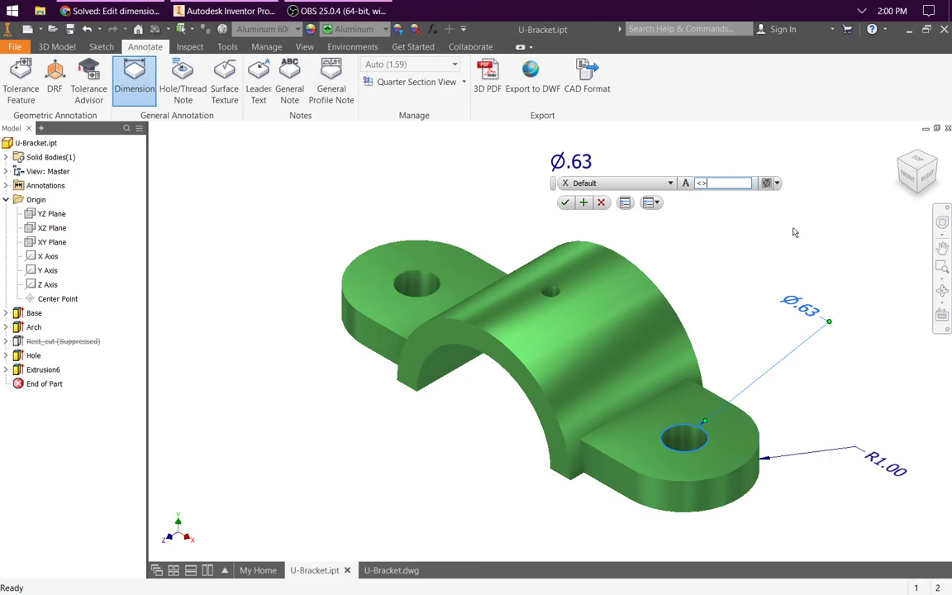
left_click(626, 202)
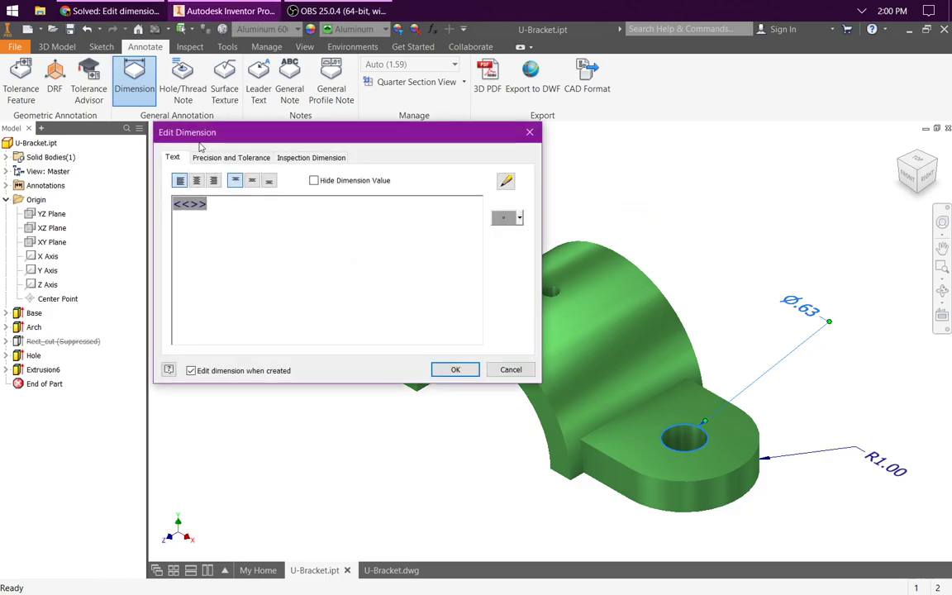
left_click(232, 159)
left_click(476, 226)
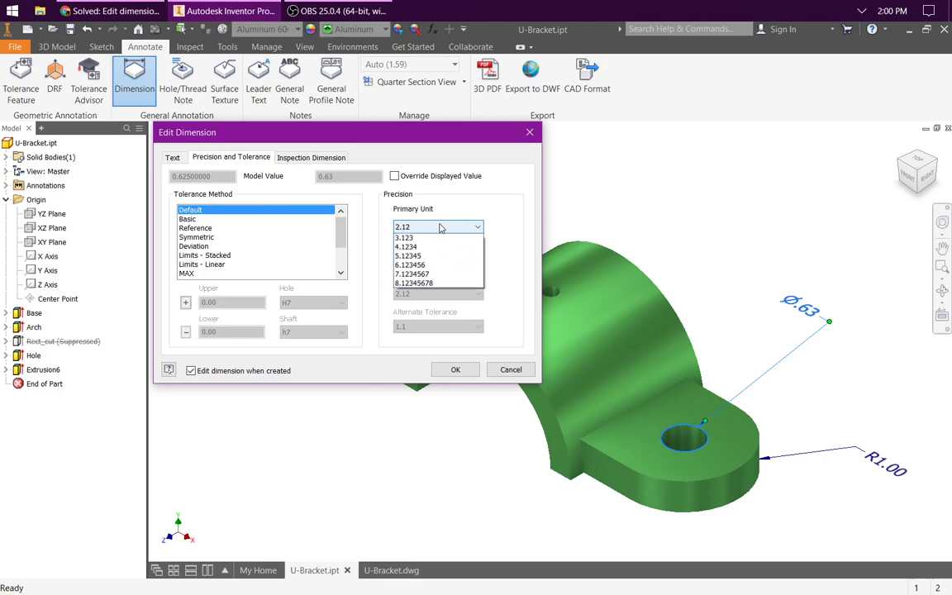
left_click(446, 266)
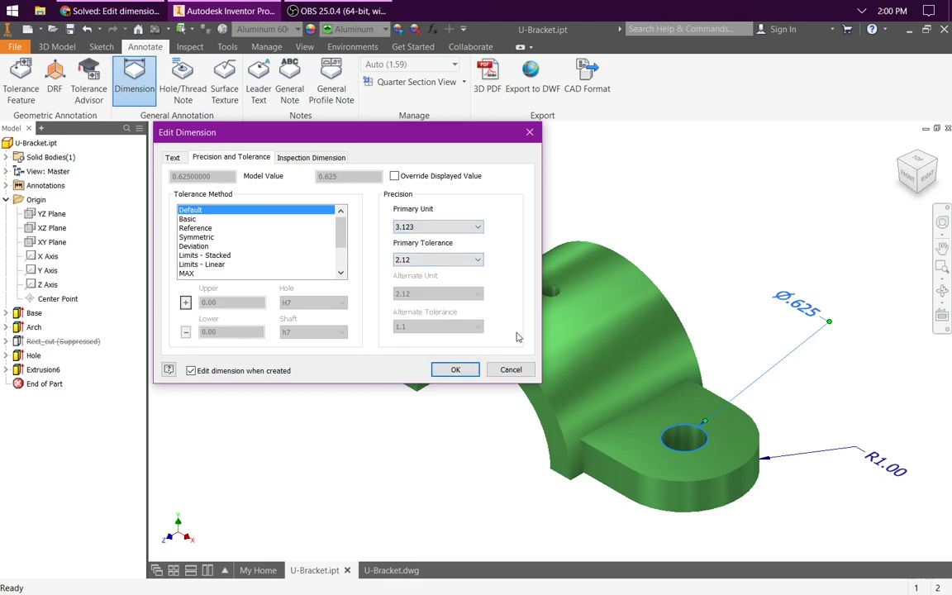
left_click(460, 370)
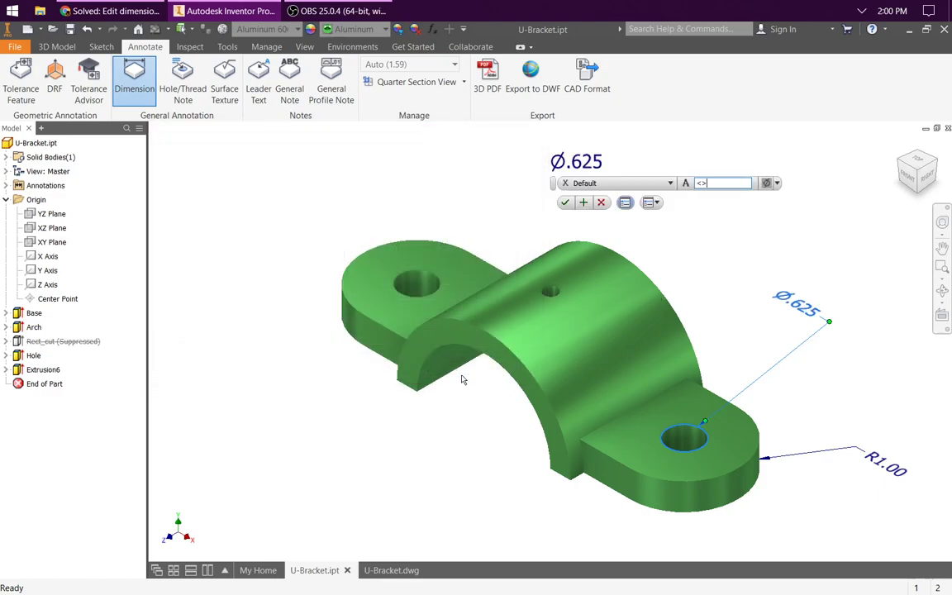
left_click(566, 203)
key("Escape")
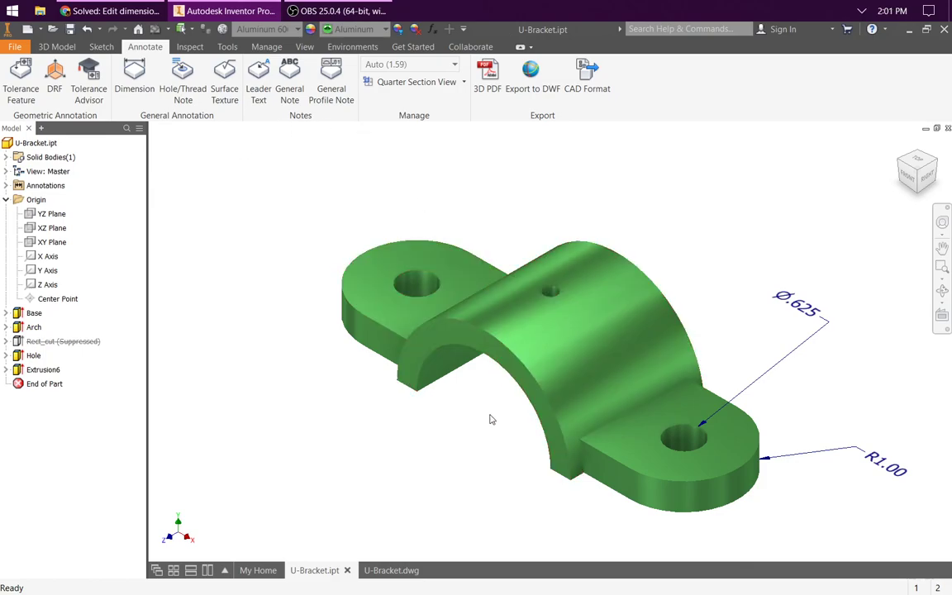
Step: From the underside of the part, dimension the left flange's width between its two straight edges, placed beyond its rounded end
middle_click_drag(526, 455, 537, 363, "shift")
left_click(133, 79)
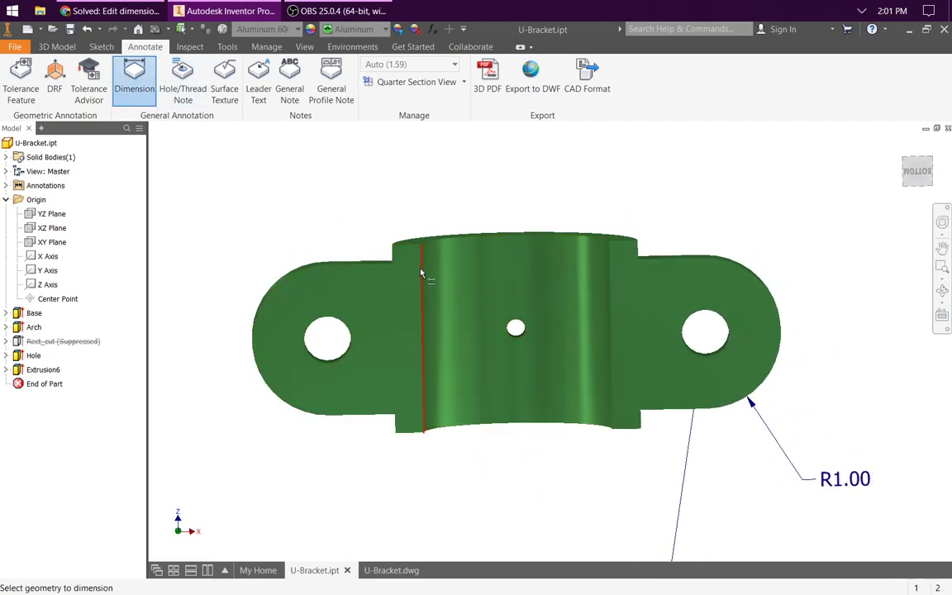
left_click(378, 263)
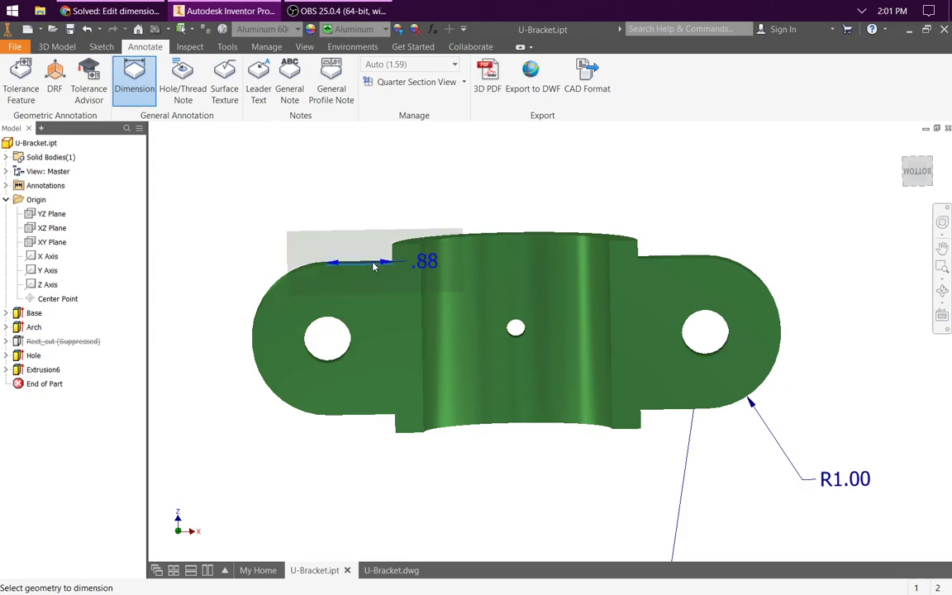
left_click(356, 411)
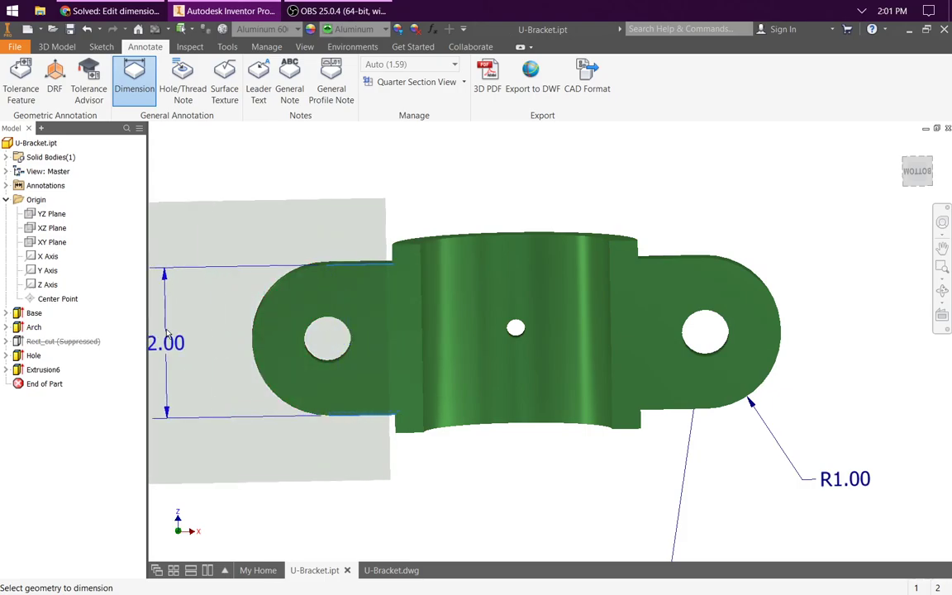
left_click(213, 327)
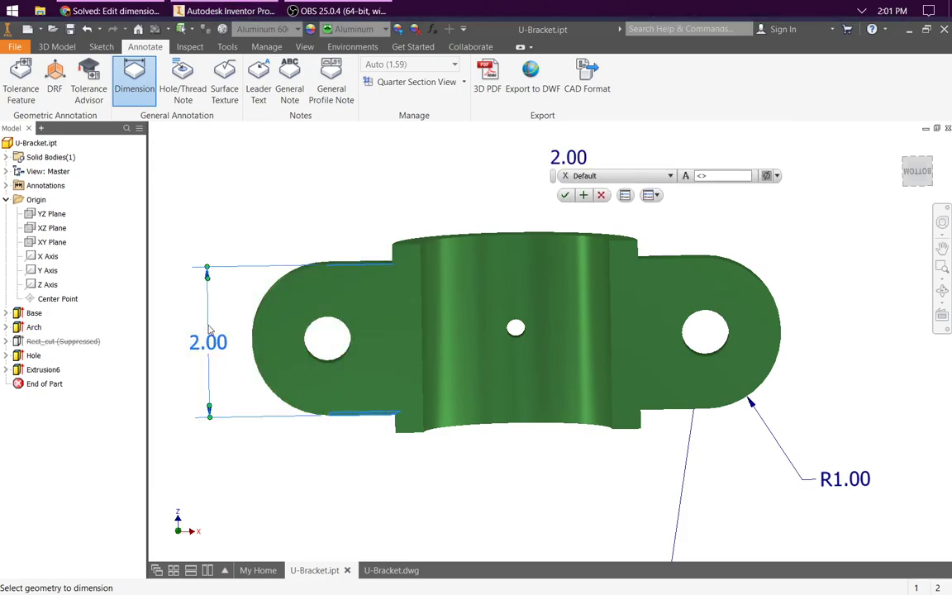
left_click(562, 199)
key("Escape")
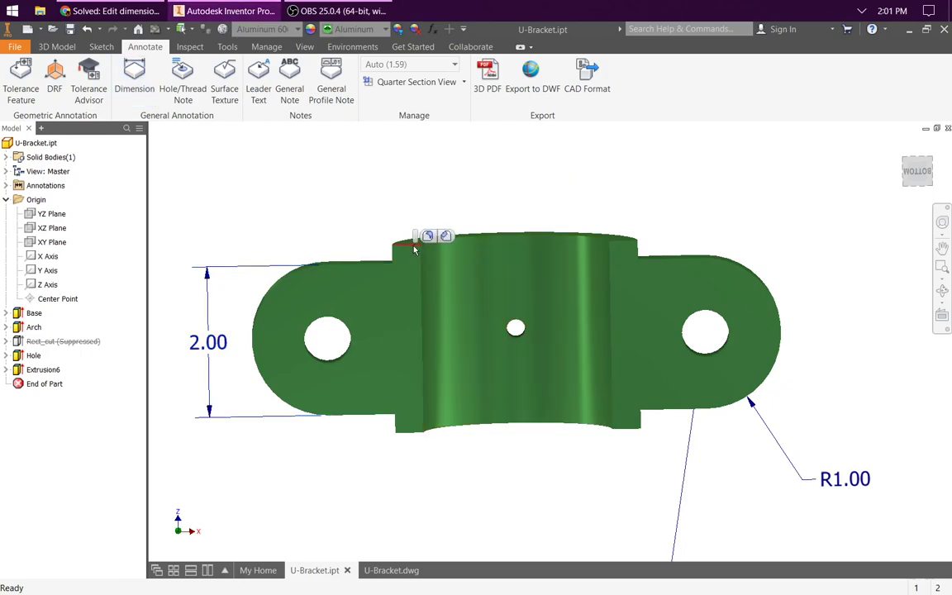
left_click(406, 433)
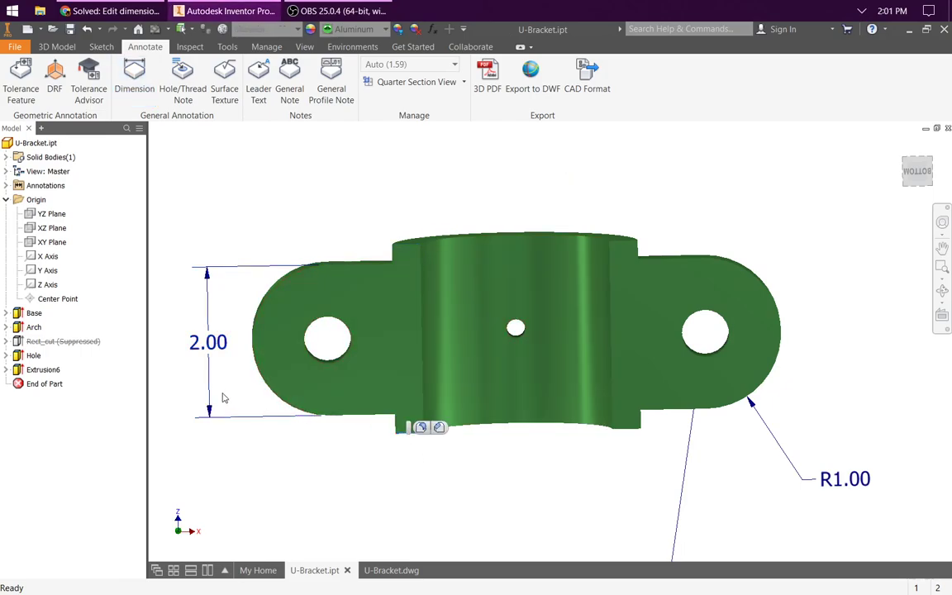
left_click(132, 72)
left_click(422, 419)
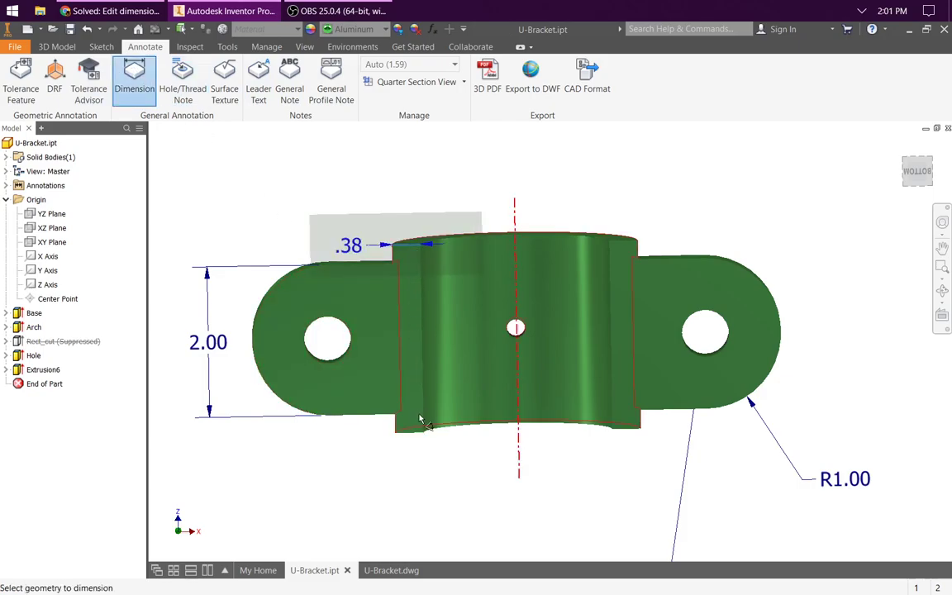
key("Escape")
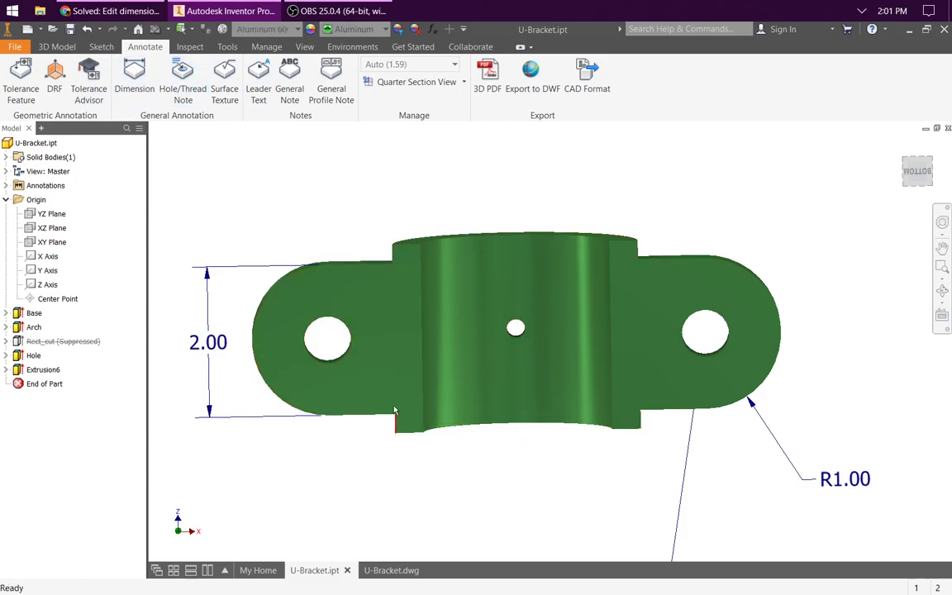
Step: Dimension the arch's overall depth between its opposite end edges, placing it outside the flange width dimension
left_click(135, 76)
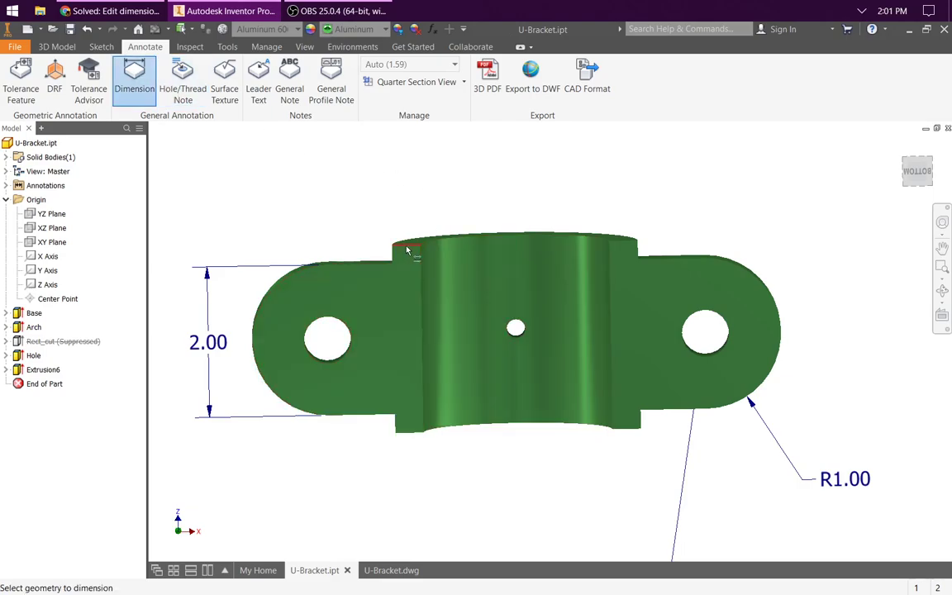
left_click(419, 411)
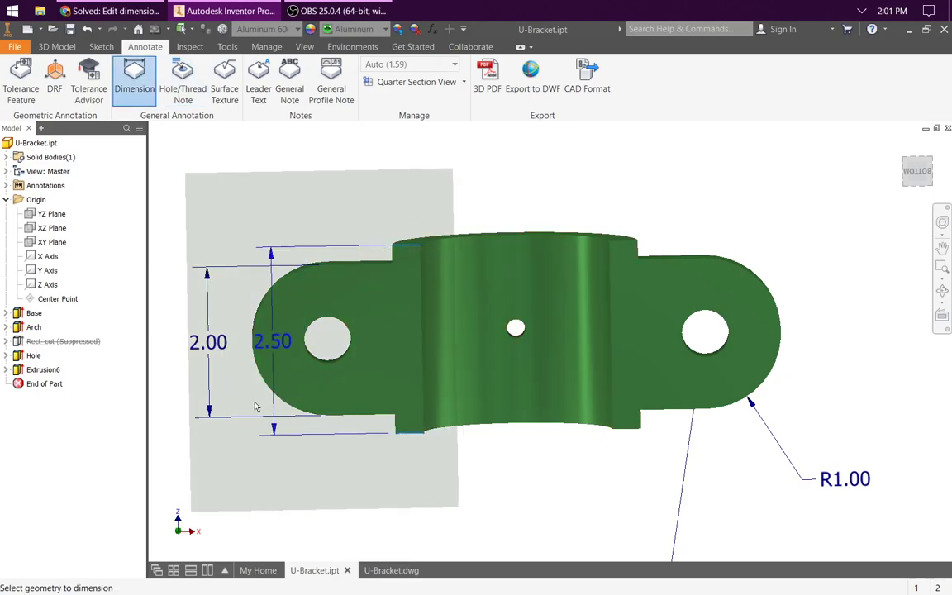
left_click(177, 351)
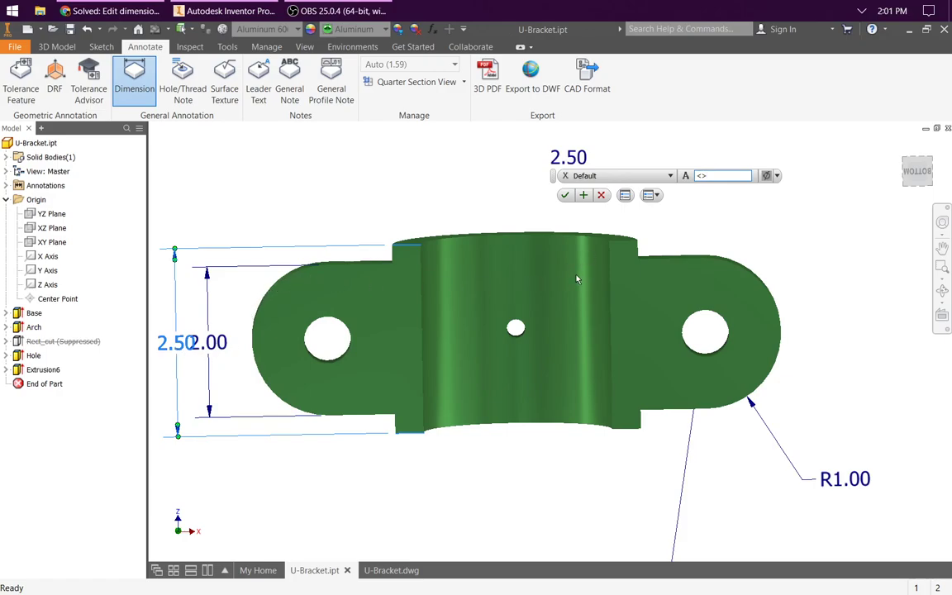
left_click(568, 195)
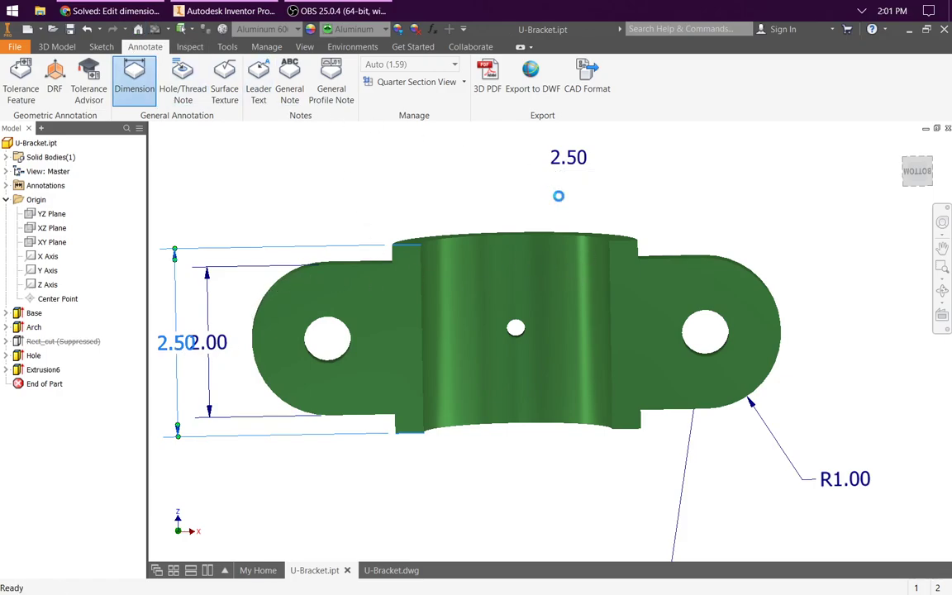
Step: Dimension the distance from the left flange hole to the arch's axis above the part, and toggle the dimension's text alignment
left_click(351, 347)
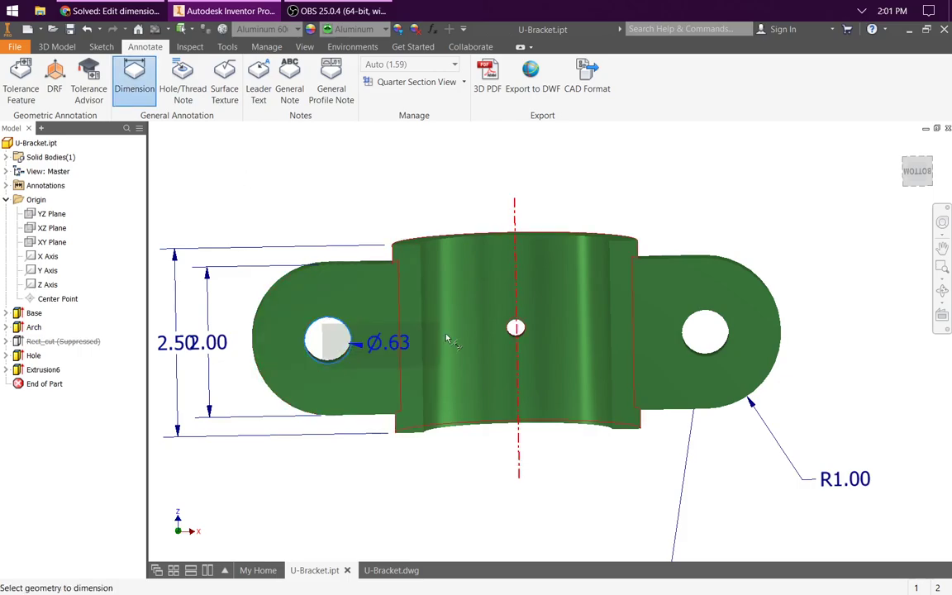
left_click(516, 328)
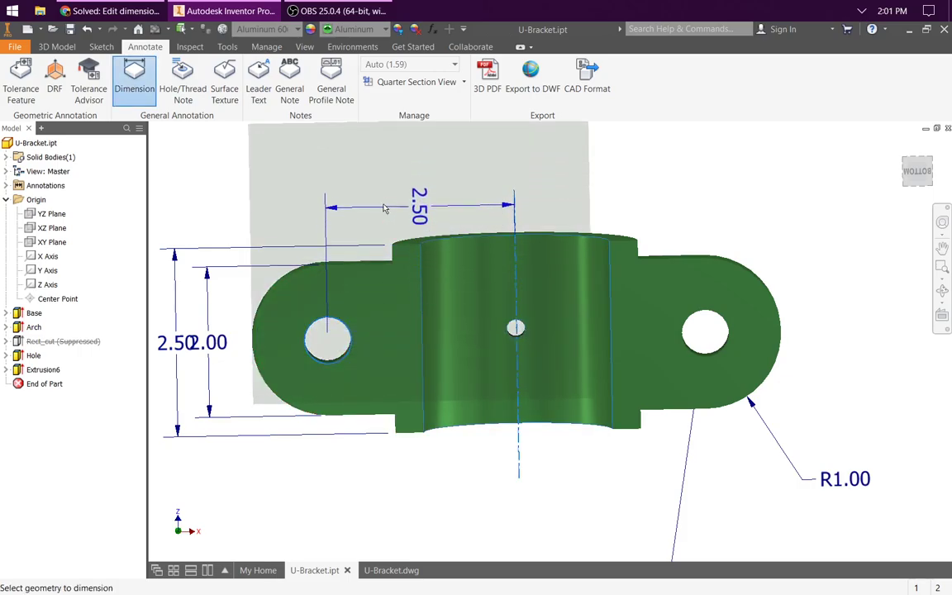
left_click(379, 186)
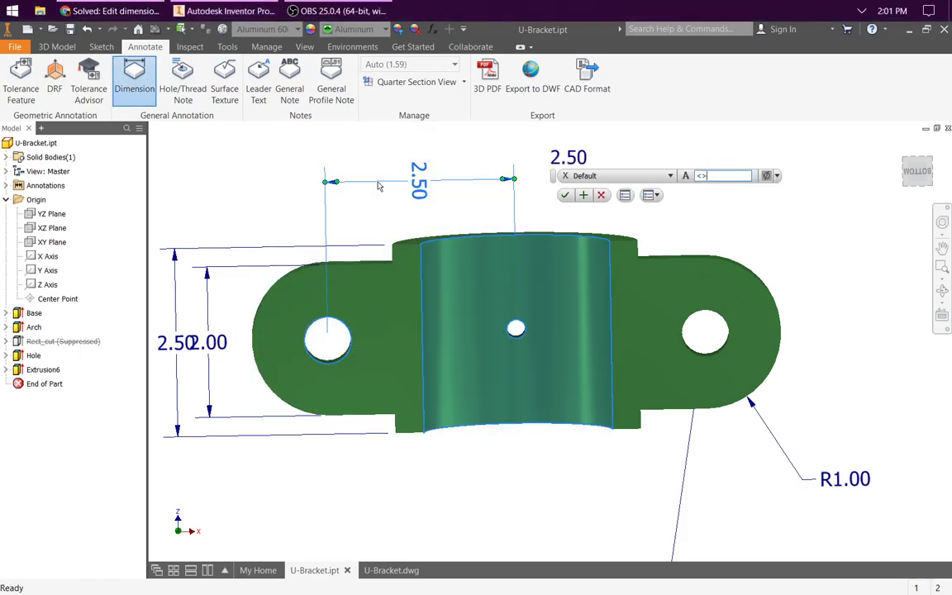
left_click(565, 195)
key("Escape")
right_click(418, 188)
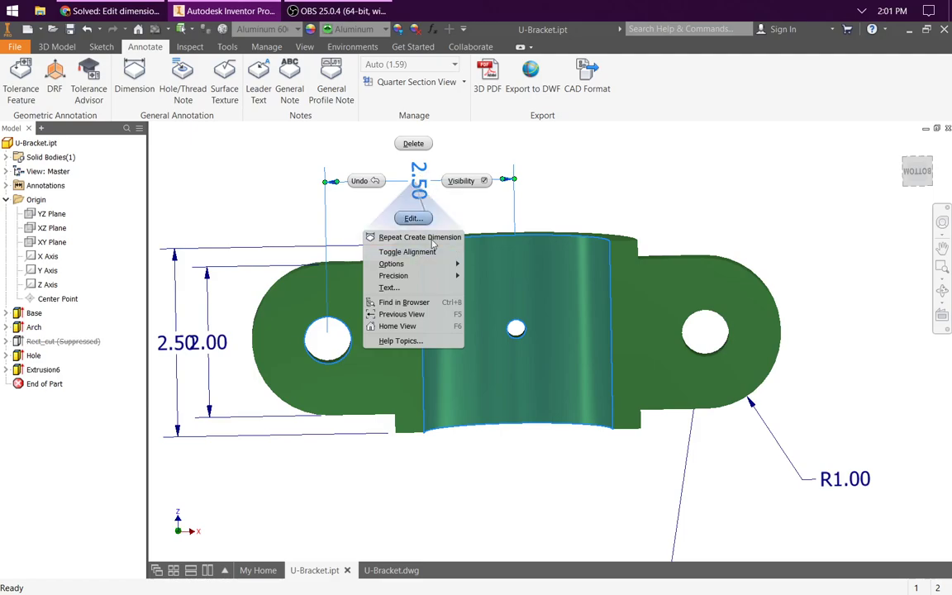
left_click(425, 252)
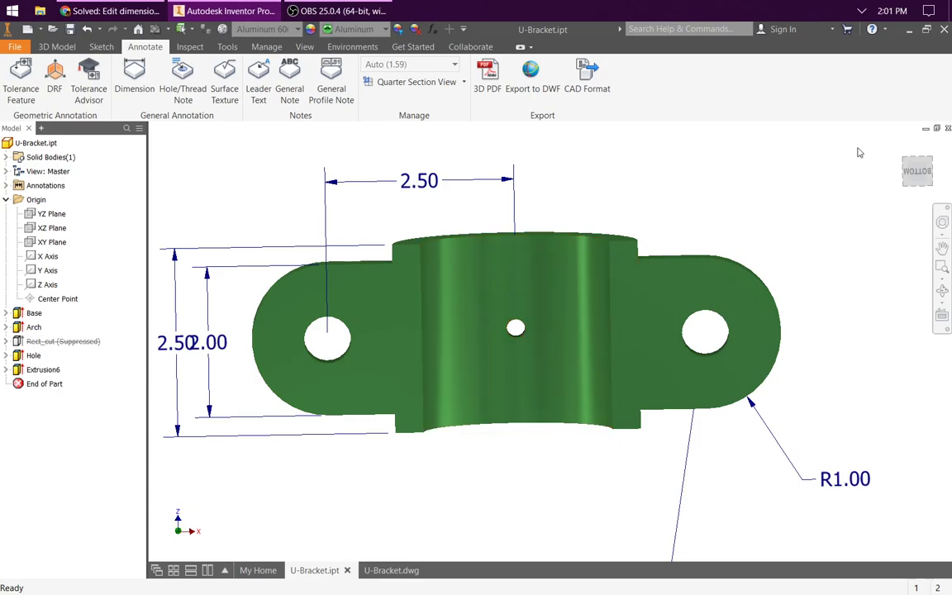
Step: Return to the isometric home view and move the arch's overall depth dimension farther out from the flange width dimension
left_click(892, 150)
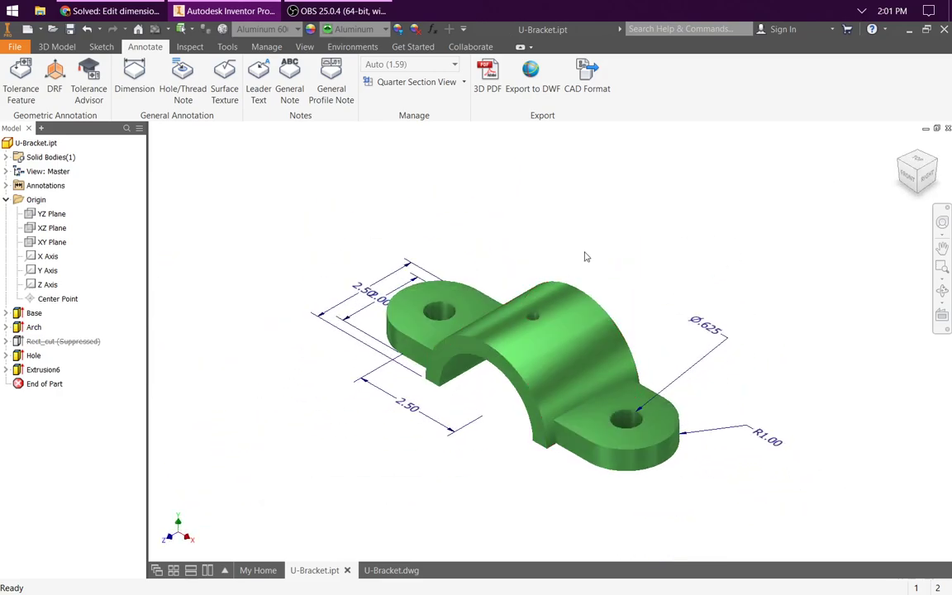
scroll(584, 255, "up", 2)
scroll(423, 239, "down", 5)
scroll(536, 347, "up", 3)
middle_click_drag(707, 413, 612, 371)
left_click_drag(422, 309, 374, 285)
scroll(667, 342, "up", 3)
middle_click_drag(718, 298, 623, 296)
Step: Add radius dimensions to the inner and outer edges of the arch's front face, placing both values inside the arch opening
left_click(137, 76)
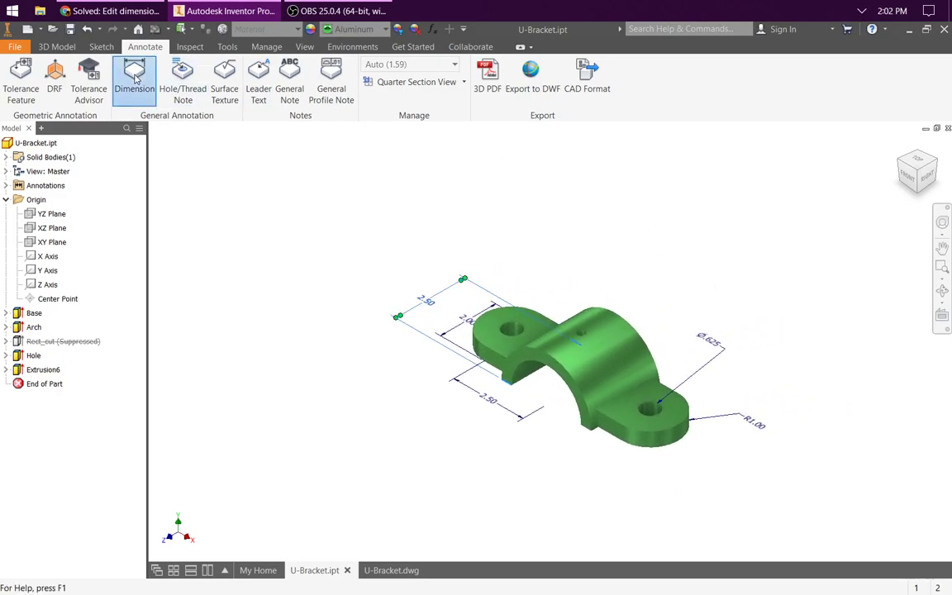
left_click(516, 382)
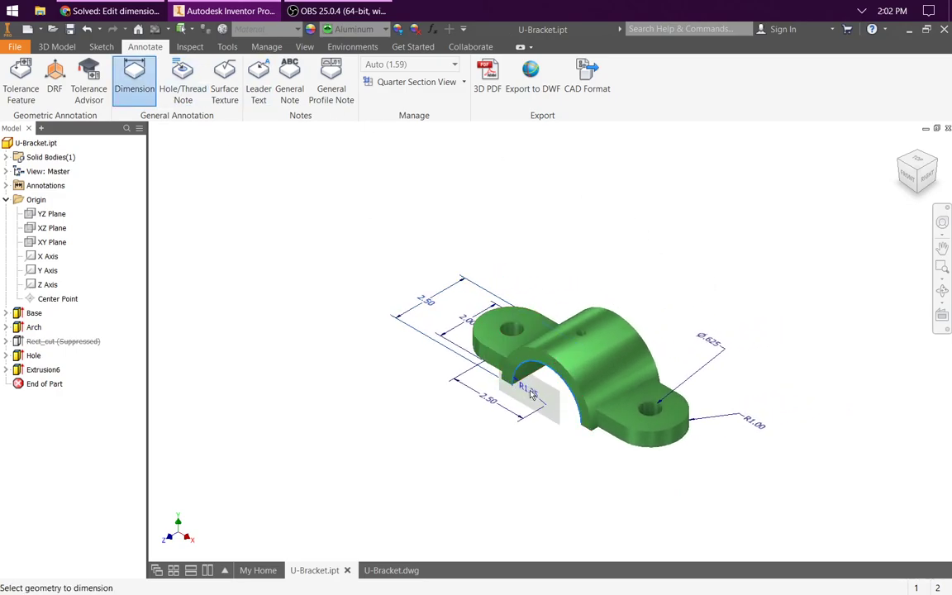
left_click(538, 384)
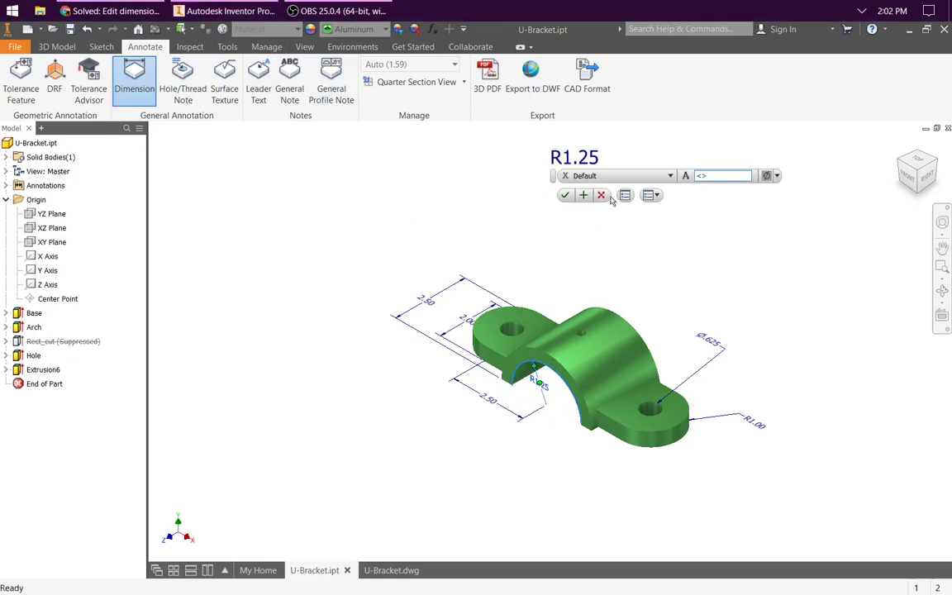
left_click(565, 195)
left_click(135, 78)
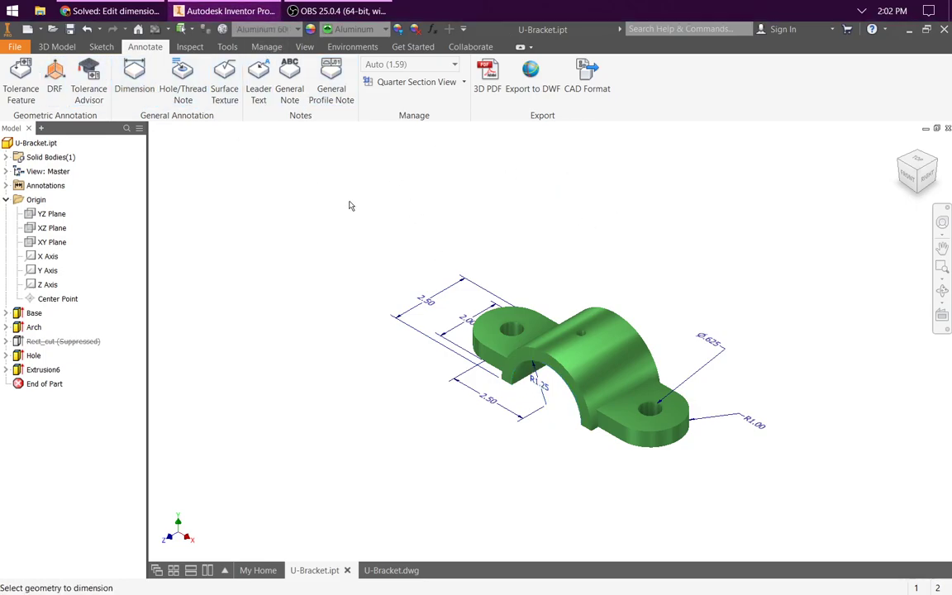
left_click(529, 358)
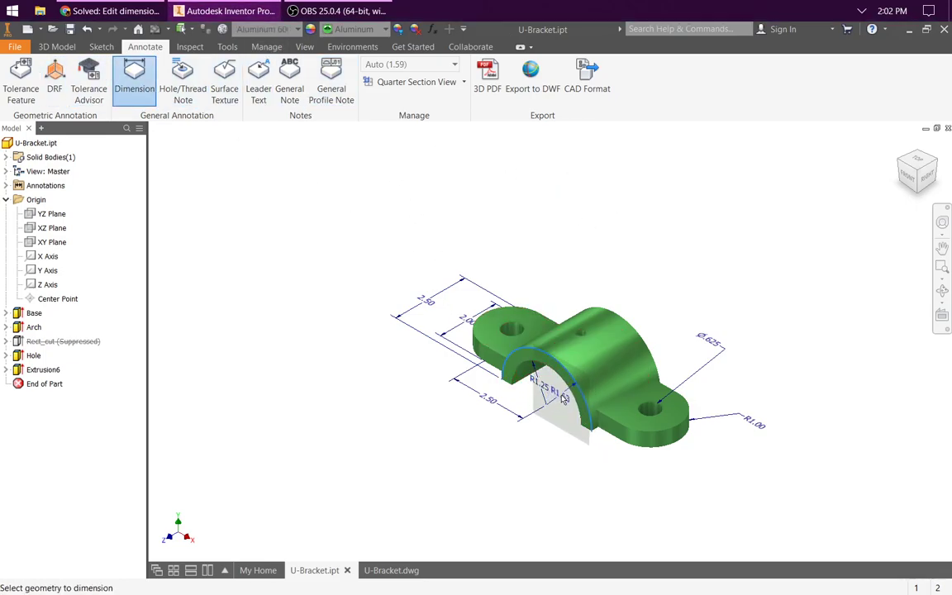
left_click(558, 393)
left_click(566, 195)
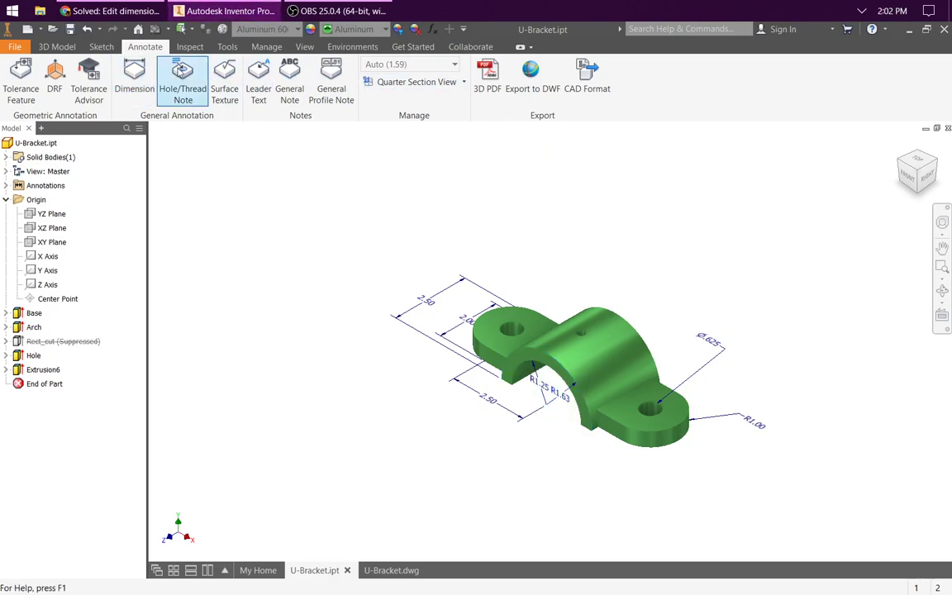
left_click(134, 78)
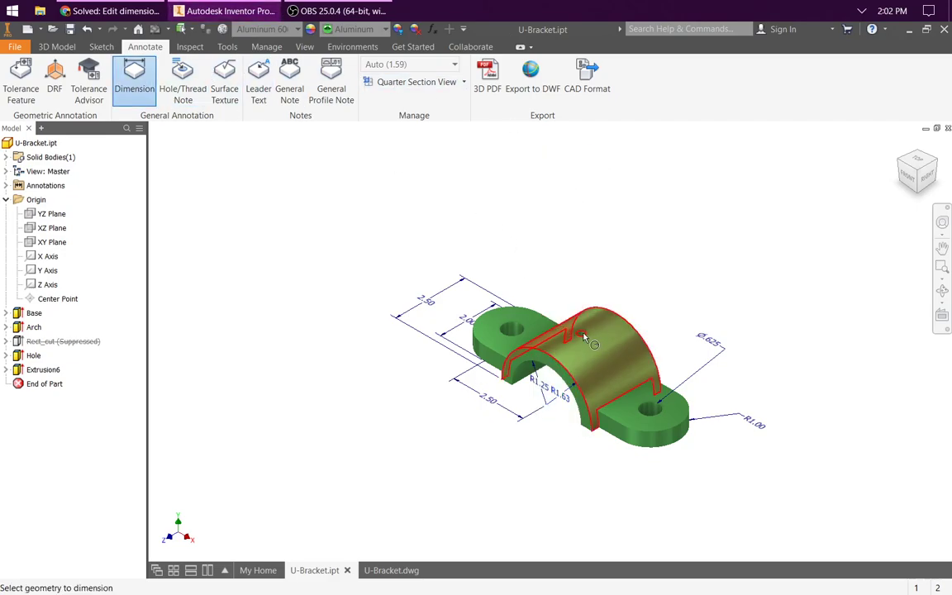
left_click(583, 337)
left_click(587, 254)
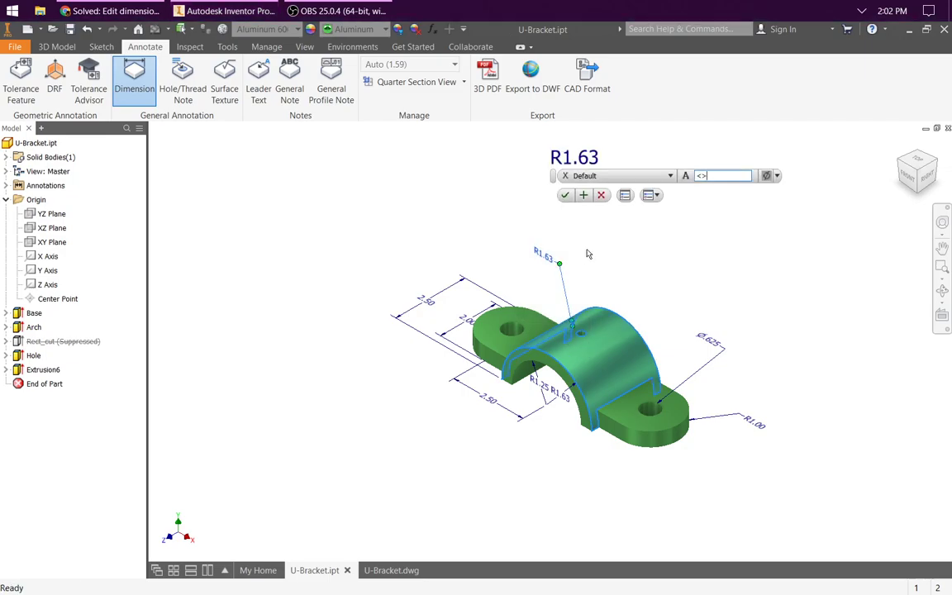
key("Escape")
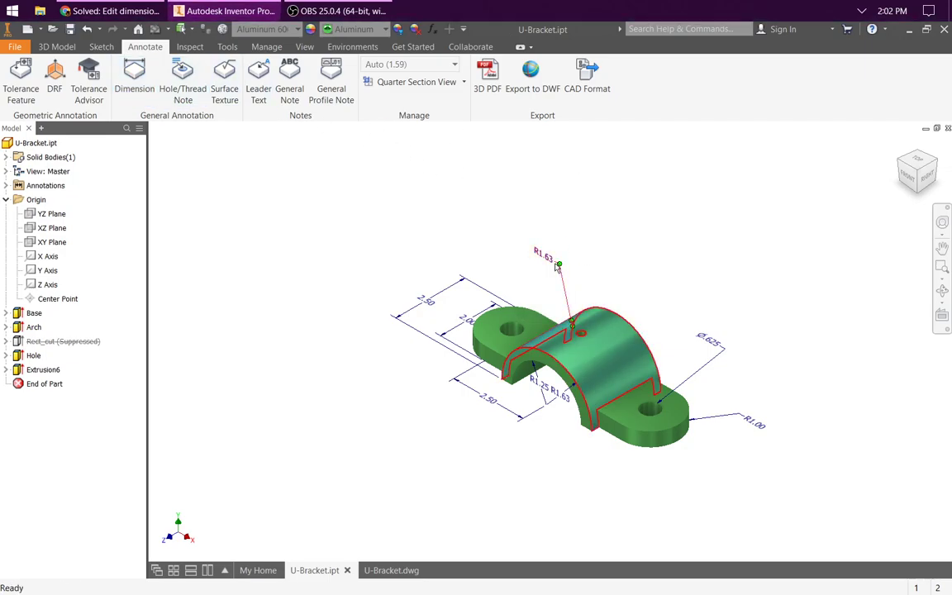
Step: Try a diameter dimension on the small hole on top of the arch, and delete that dimension
left_click(134, 79)
scroll(566, 290, "up", 3)
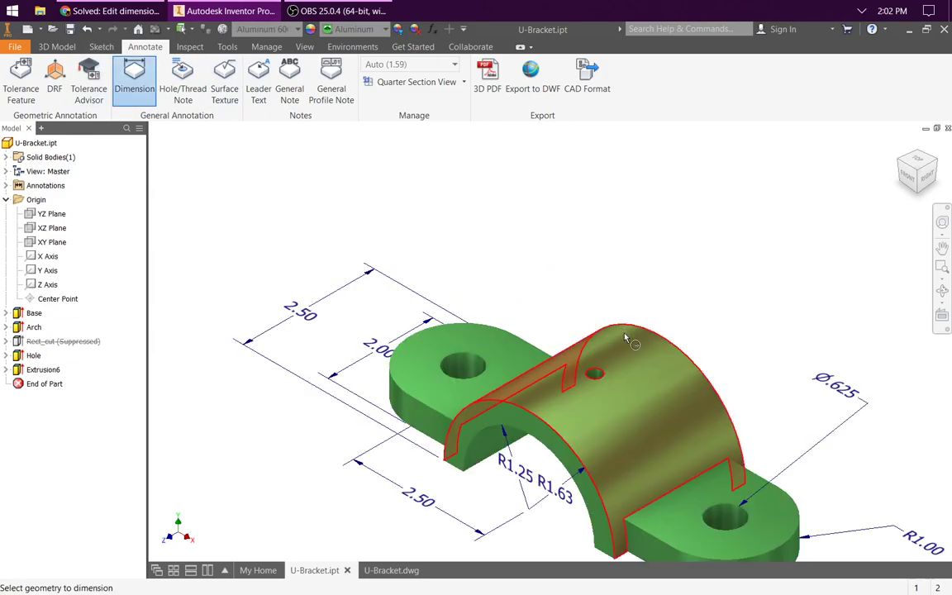
scroll(625, 333, "up", 3)
left_click(561, 390)
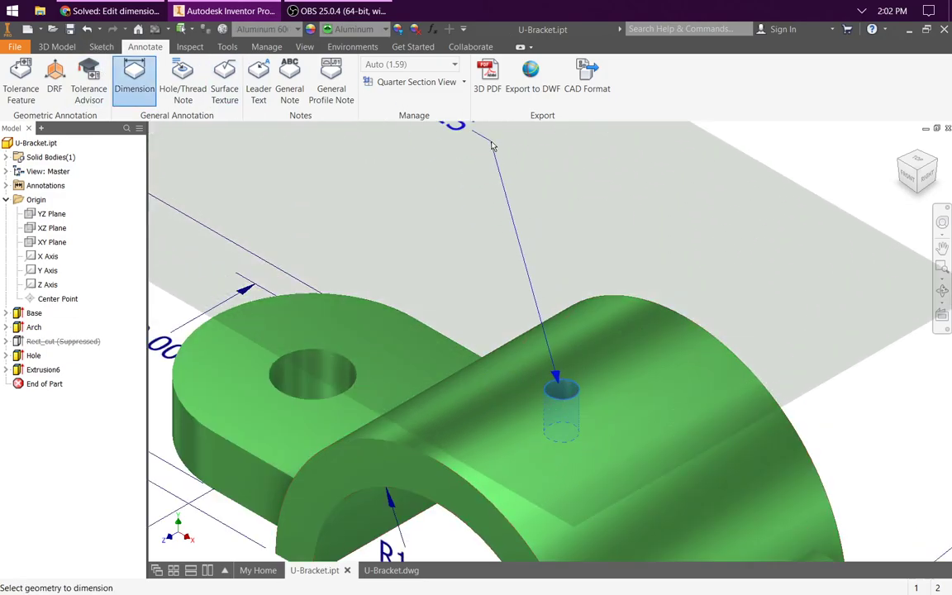
left_click(491, 145)
scroll(500, 157, "down", 5)
scroll(534, 188, "down", 3)
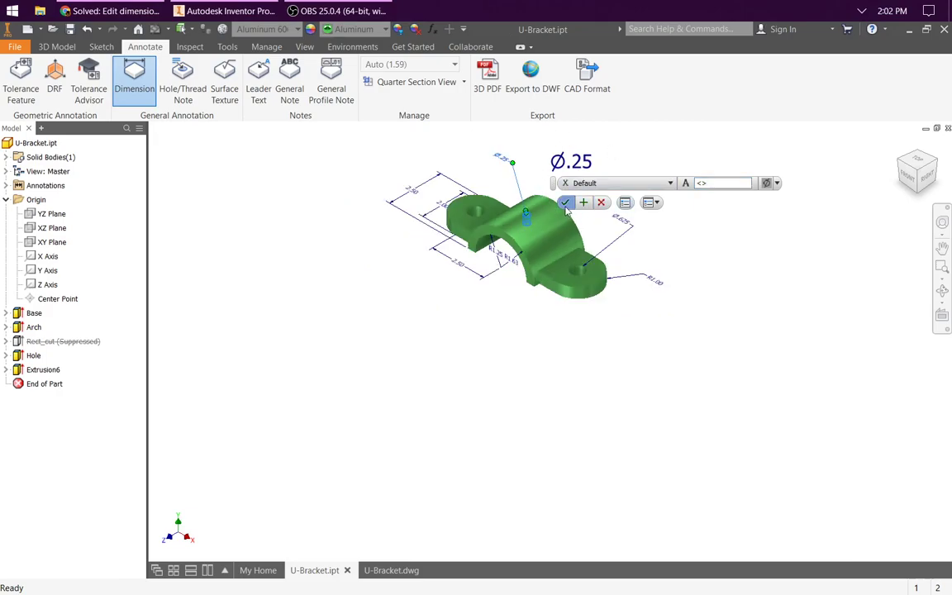
left_click(565, 204)
key("Escape")
scroll(486, 159, "up", 5)
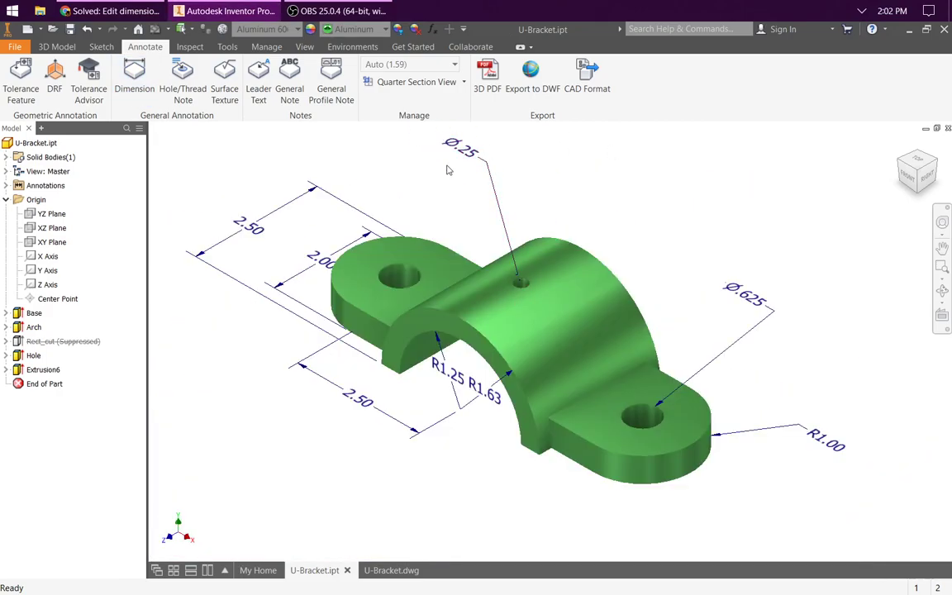
left_click(492, 174)
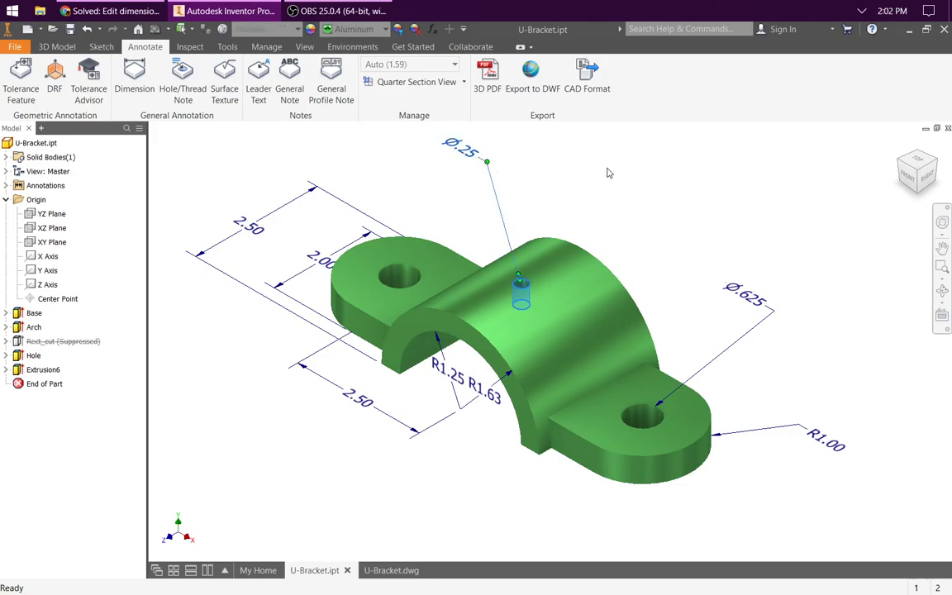
key("Delete")
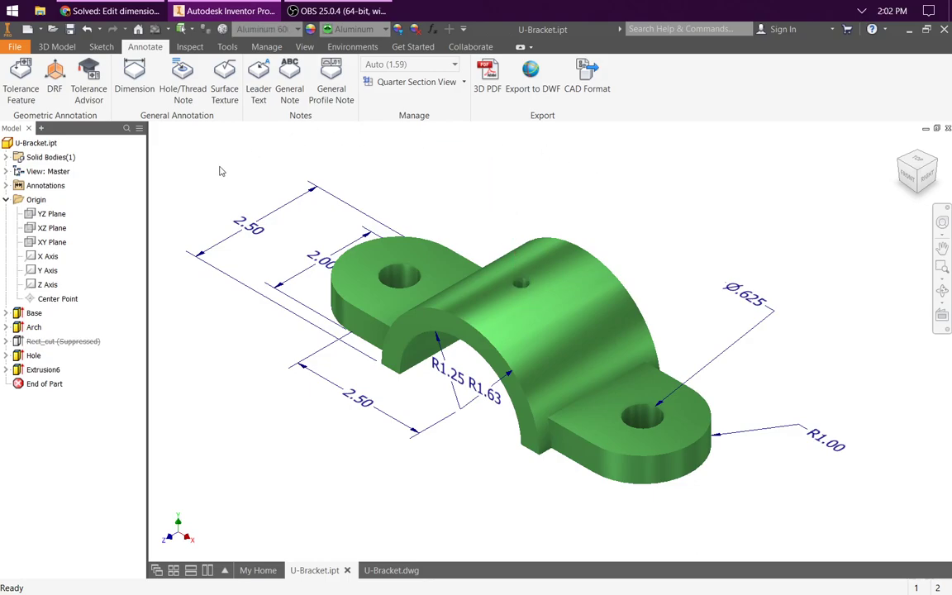
Step: Annotate the small hole on top of the arch with a Hole/Thread Note placed above the part
left_click(189, 81)
key("Escape")
left_click(182, 81)
left_click(521, 283)
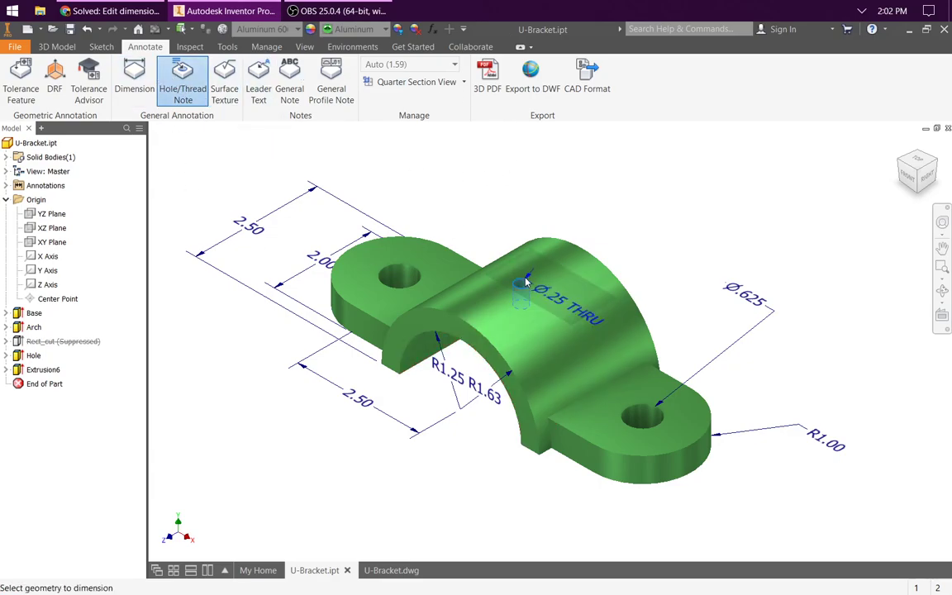
left_click(492, 180)
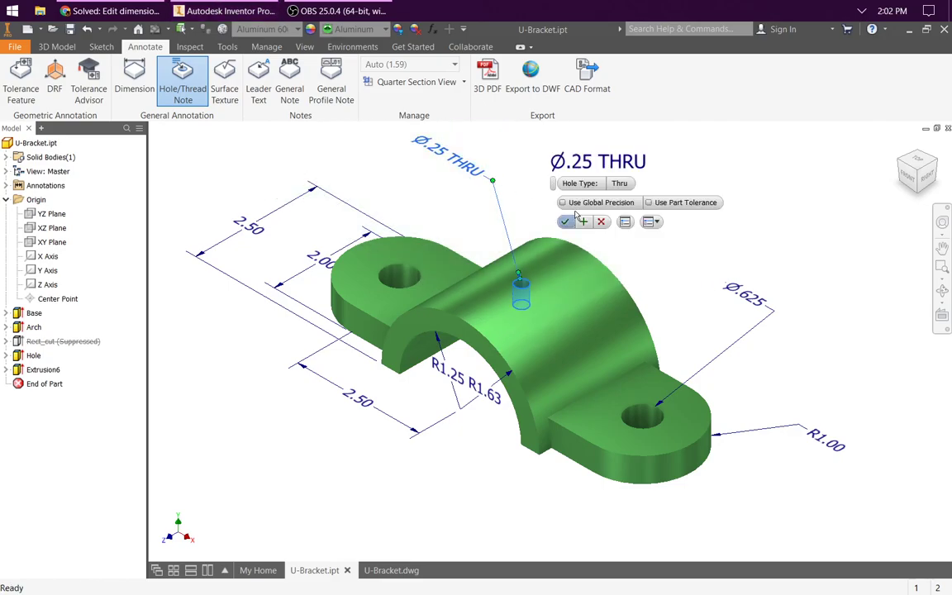
left_click(567, 221)
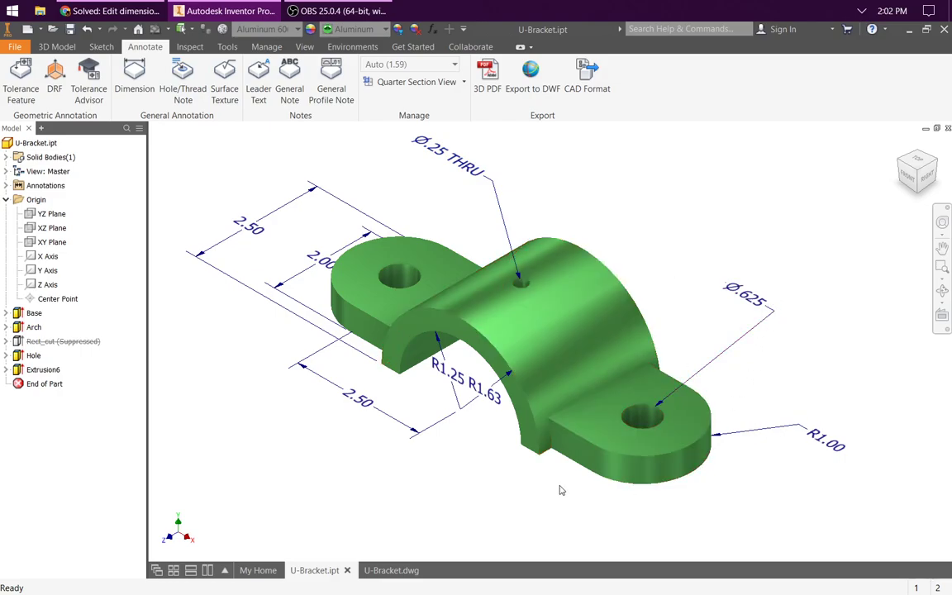
Step: Set the primary unit precision of the arch's outer radius dimension to three decimals (3.123)
right_click(491, 404)
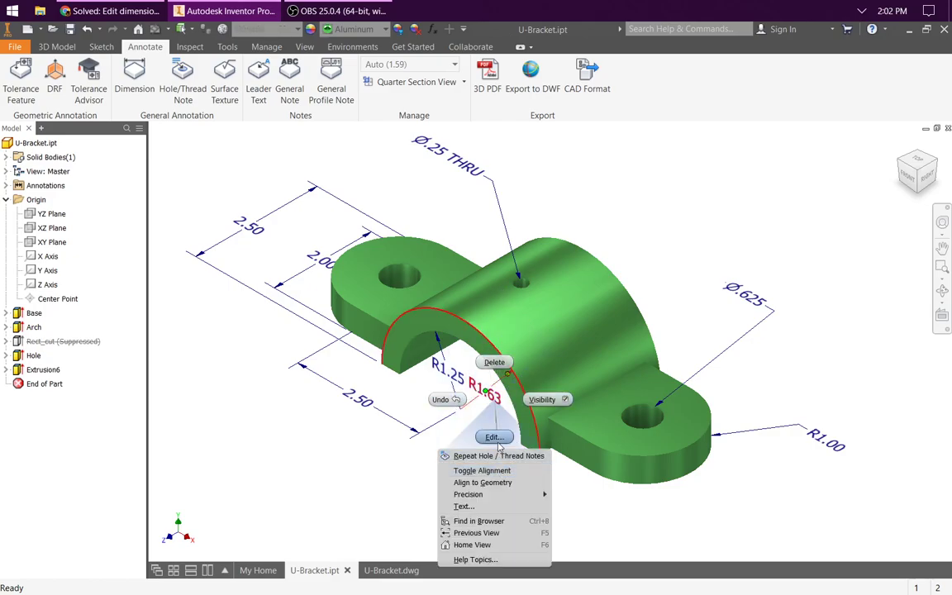
left_click(496, 439)
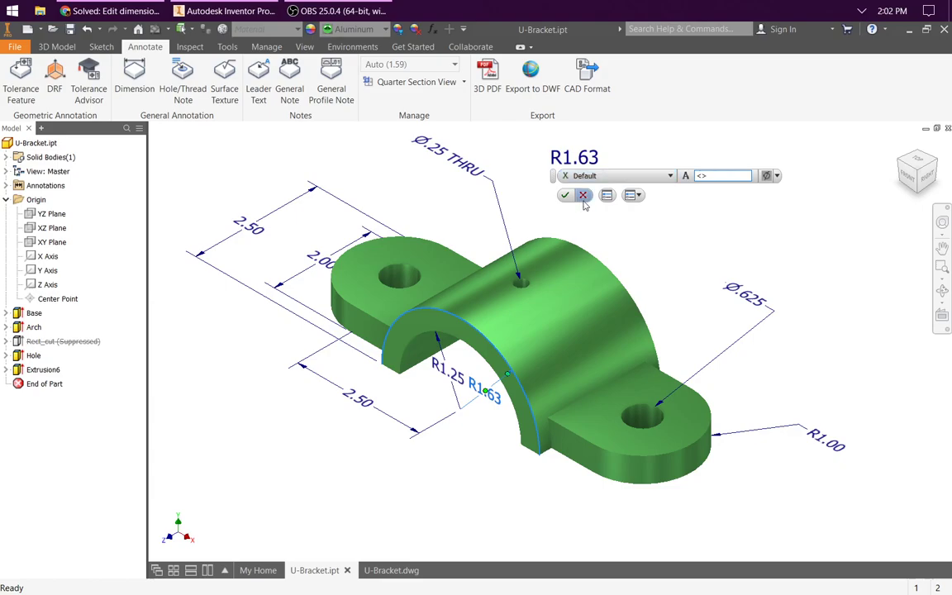
left_click(612, 198)
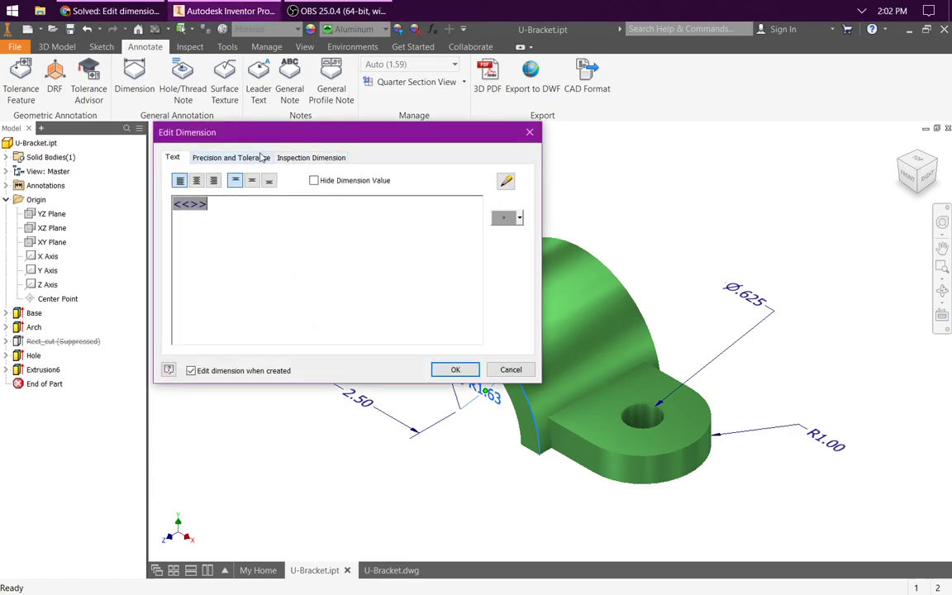
left_click(248, 159)
left_click(430, 227)
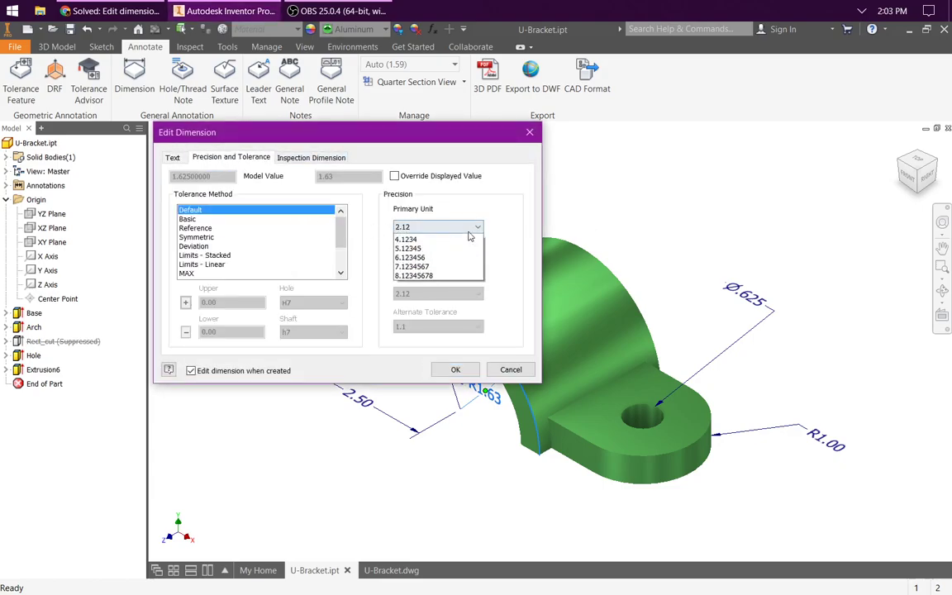
left_click(426, 266)
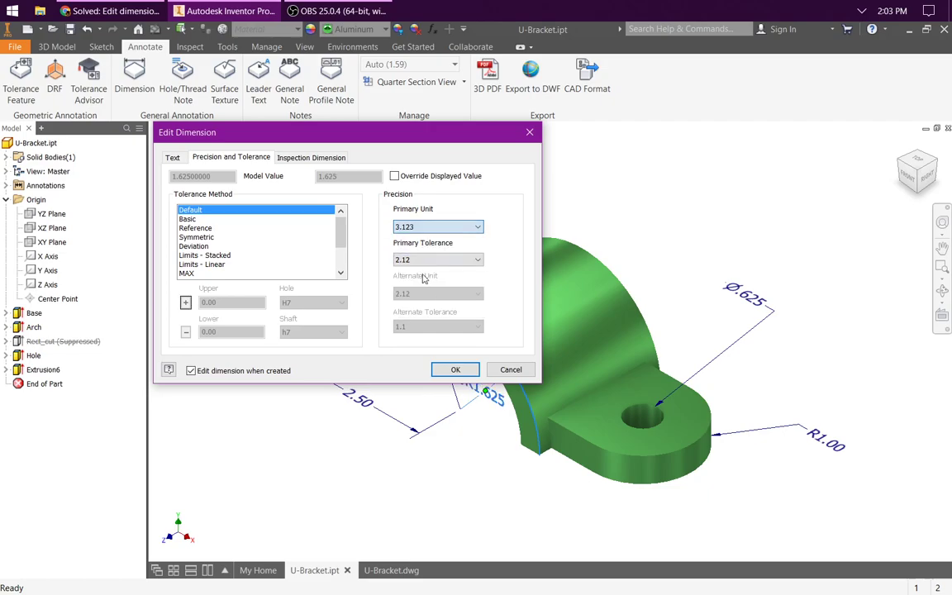
left_click(455, 370)
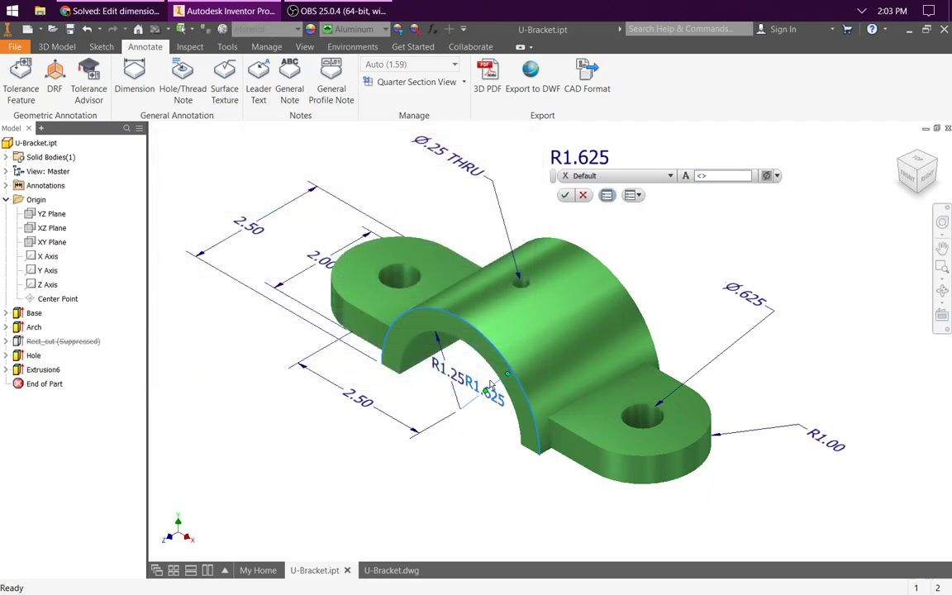
left_click(565, 195)
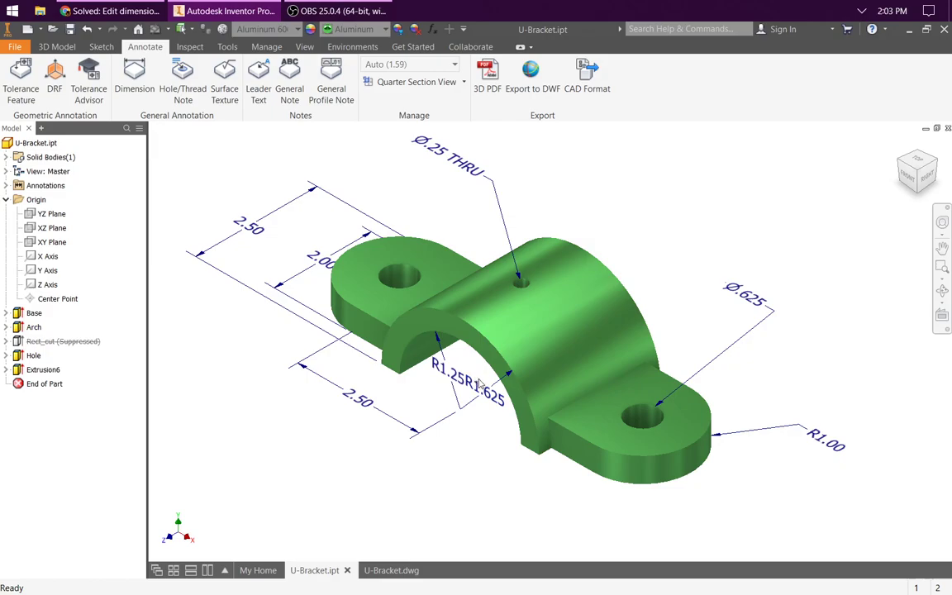
Step: Move the arch's outer and inner radius dimensions apart so their values no longer crowd each other
scroll(480, 376, "up", 3)
left_click(497, 404)
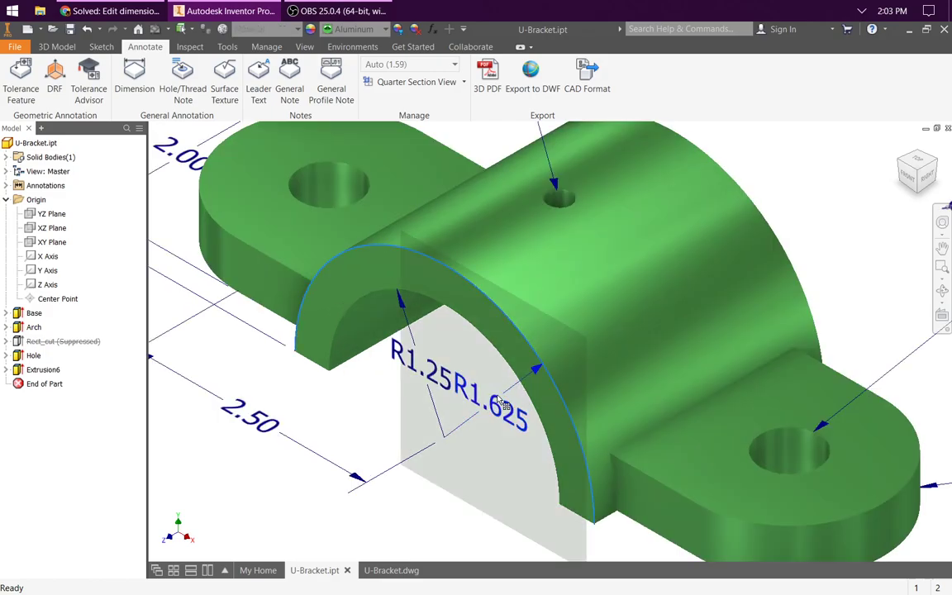
left_click_drag(490, 402, 488, 369)
left_click_drag(421, 364, 402, 366)
scroll(559, 358, "up", 5)
left_click(663, 230)
Step: Move the left flange's width dimension farther outward so its value clears the rounded end of the flange
scroll(600, 258, "down", 3)
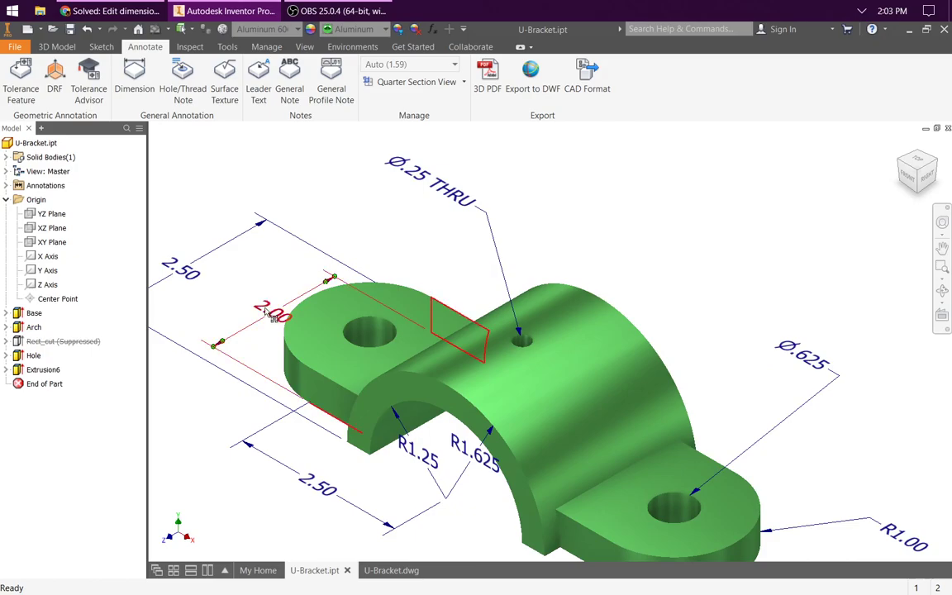
left_click(239, 291)
left_click_drag(235, 299, 217, 284)
left_click(633, 205)
scroll(661, 232, "up", 3)
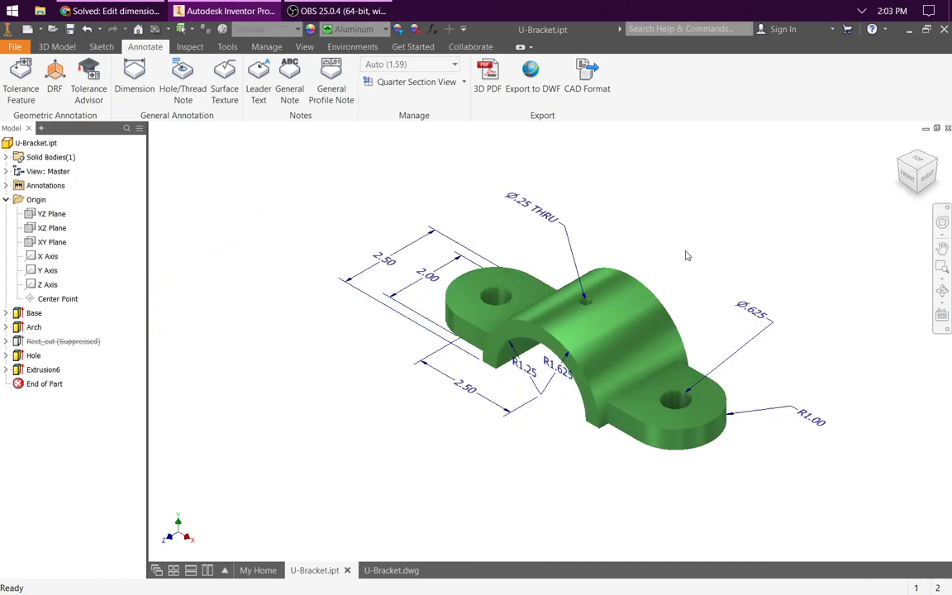
Step: Capture a rectangular screen snip of the complete bracket with all its 3D annotations
middle_click_drag(690, 257, 621, 270)
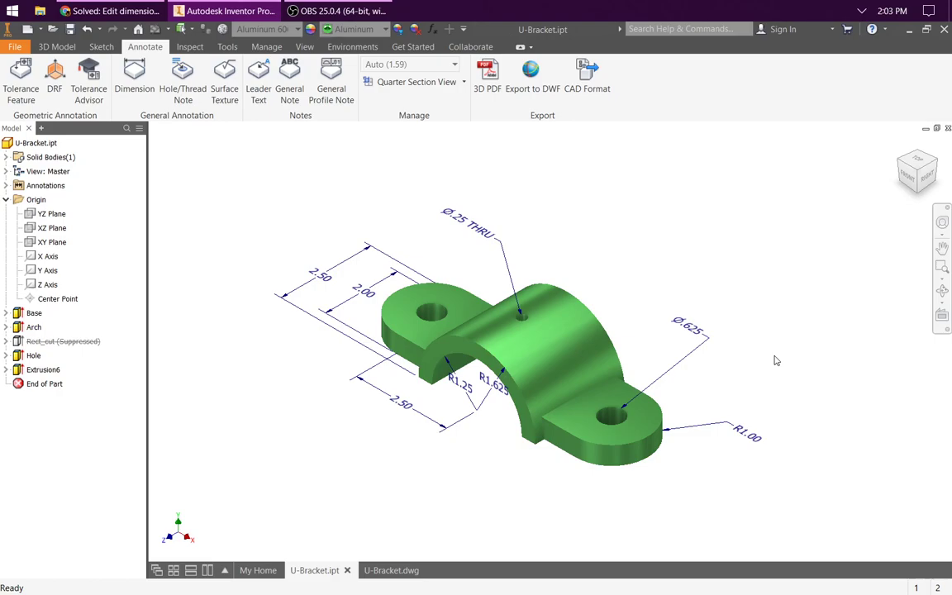
key("super+shift+s")
left_click_drag(253, 159, 804, 512)
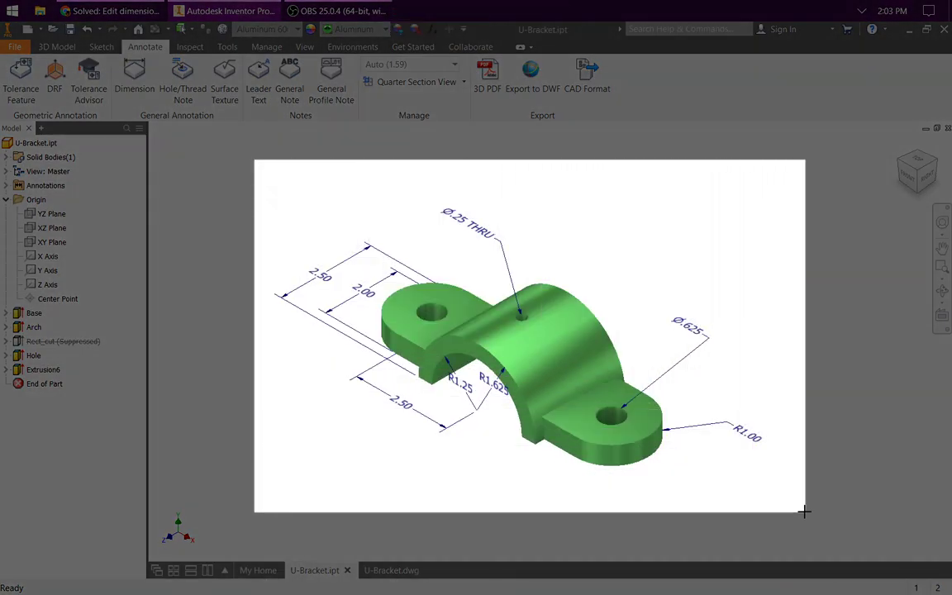
left_click_drag(804, 512, 803, 512)
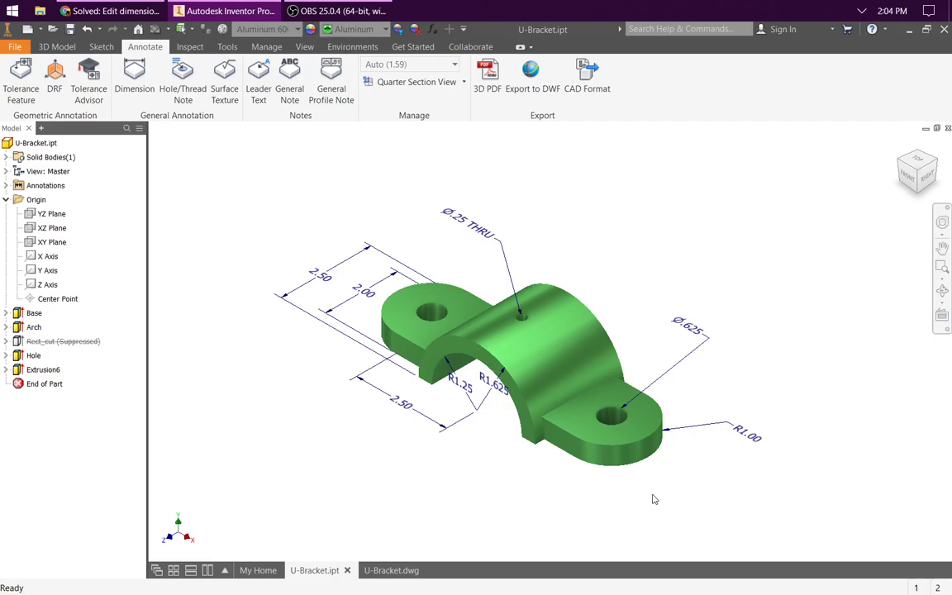
key("XF86AudioMute")
key("XF86AudioMute")
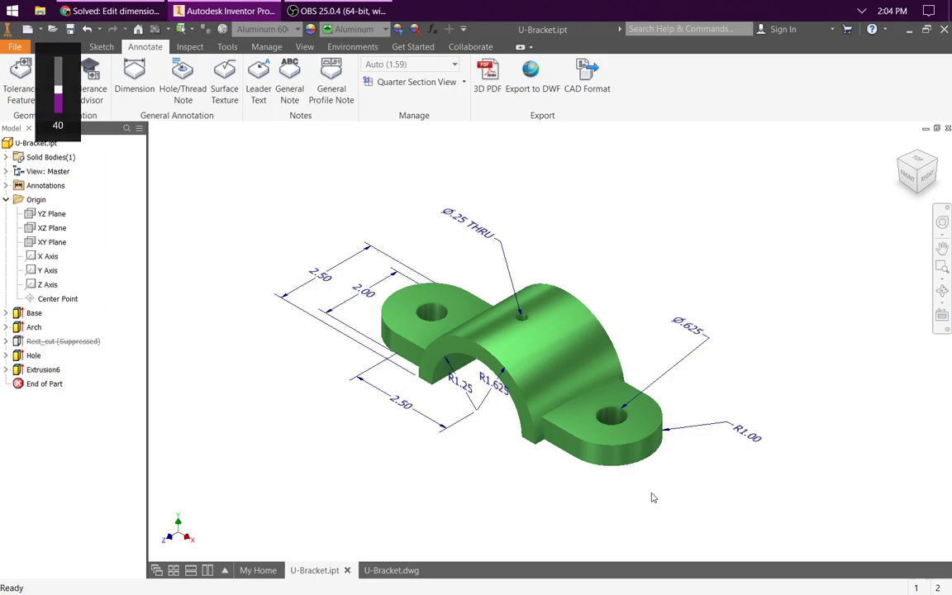